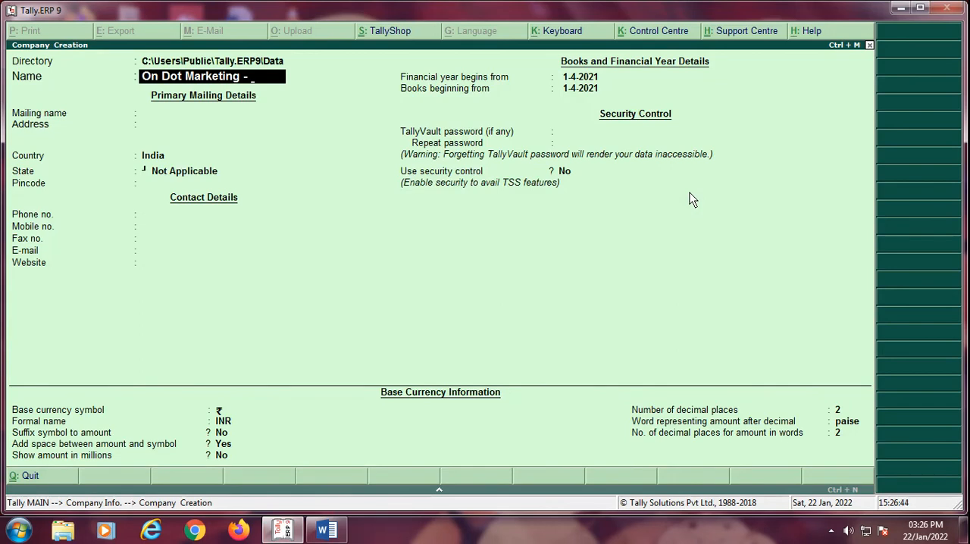
Step: Name the new company "On Dot Marketing - RCM" and keep the same mailing name
{"action": "type", "text": "- RCm"}
{"action": "key", "text": "BackSpace"}
{"action": "type", "text": "M"}
{"action": "key", "text": "Return"}
Step: Enter the company's street address and city, keeping India as the country
{"action": "key", "text": "Return"}
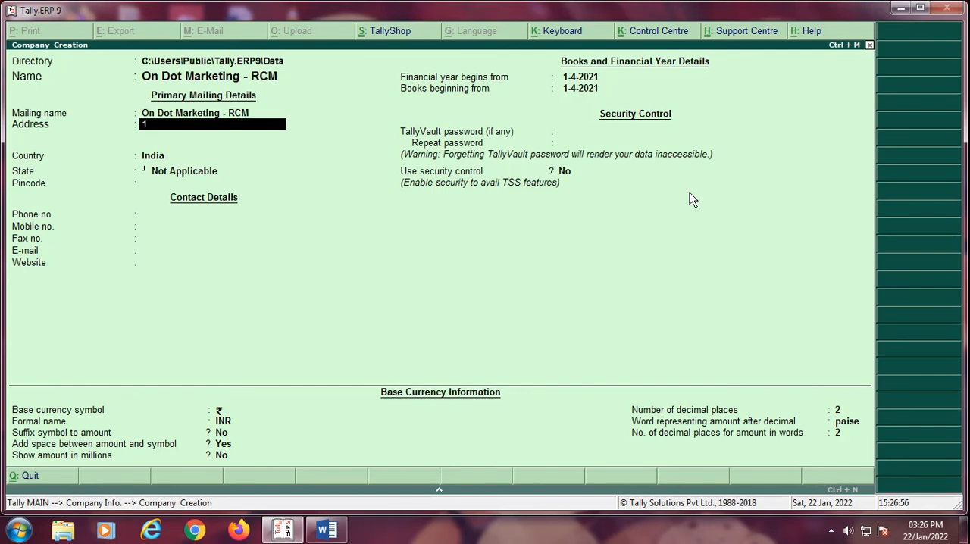
{"action": "key", "text": "Return"}
{"action": "type", "text": "Pune"}
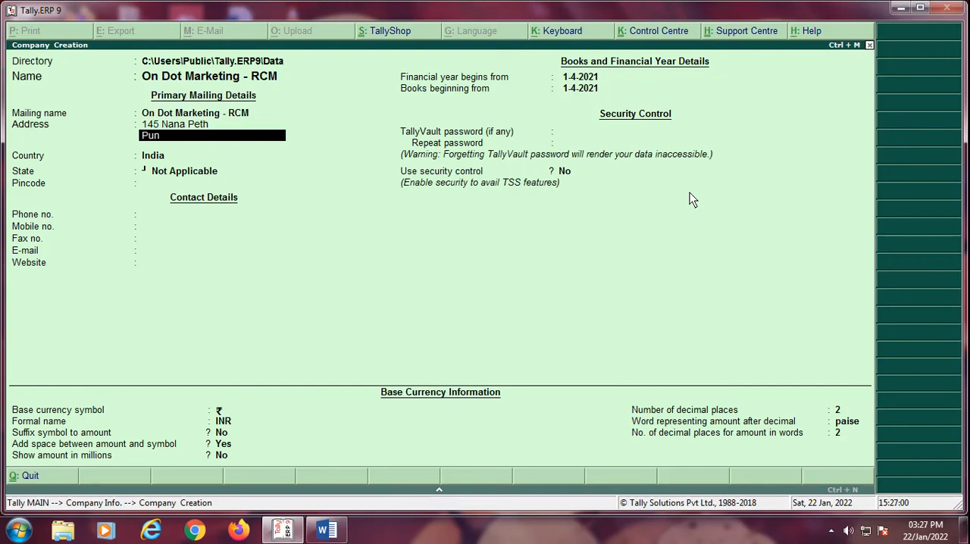
{"action": "key", "text": "Return"}
Step: Set the company's state to Maharashtra and enter its pincode
{"action": "key", "text": "Return"}
{"action": "key", "text": "Return"}
{"action": "type", "text": "Mah"}
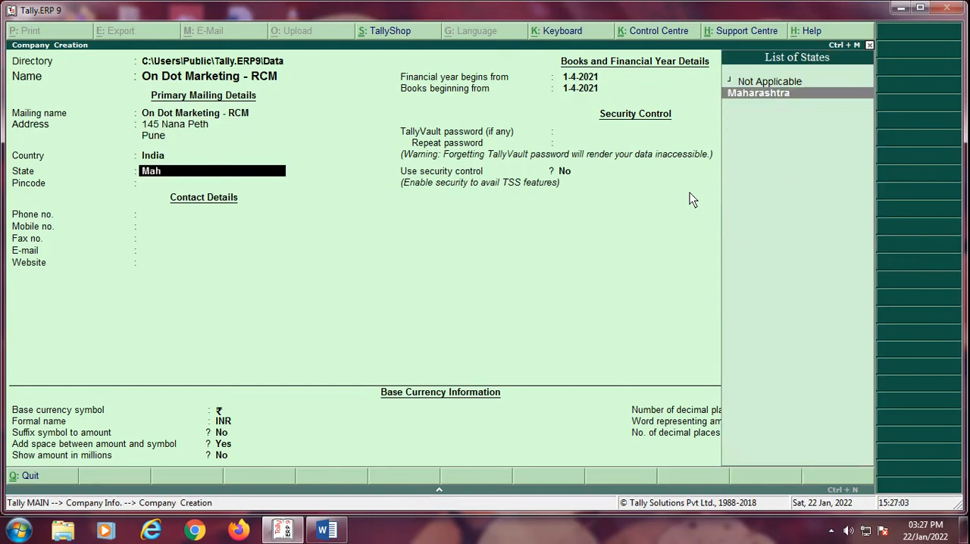
{"action": "key", "text": "Return"}
{"action": "type", "text": "411"}
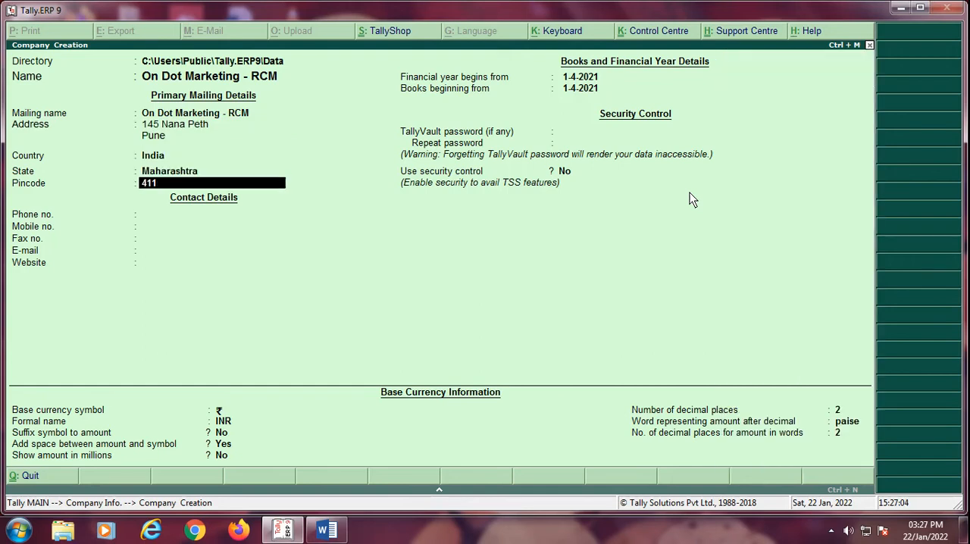
{"action": "type", "text": "001"}
Step: Enter the company's phone and mobile numbers, leaving the fax, e-mail and website blank
{"action": "key", "text": "Return"}
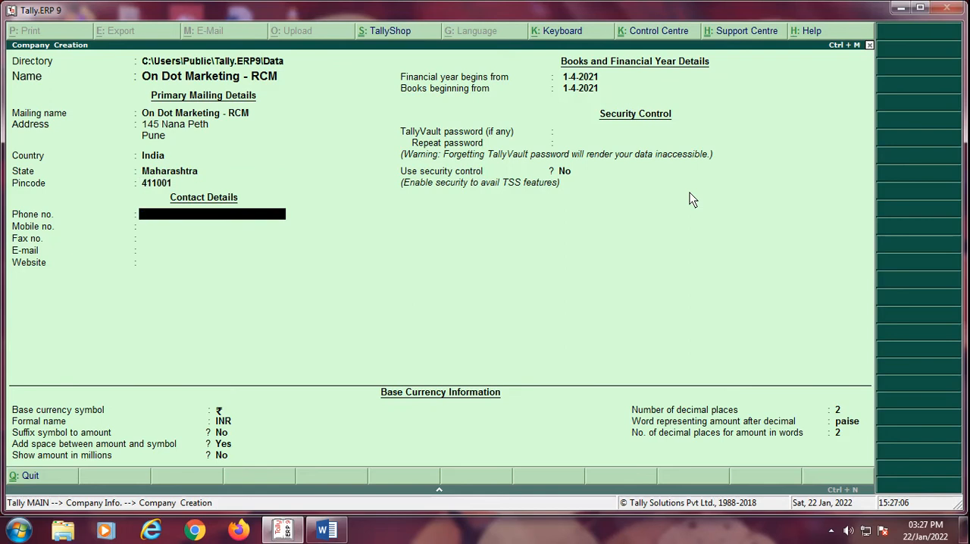
{"action": "key", "text": "Return"}
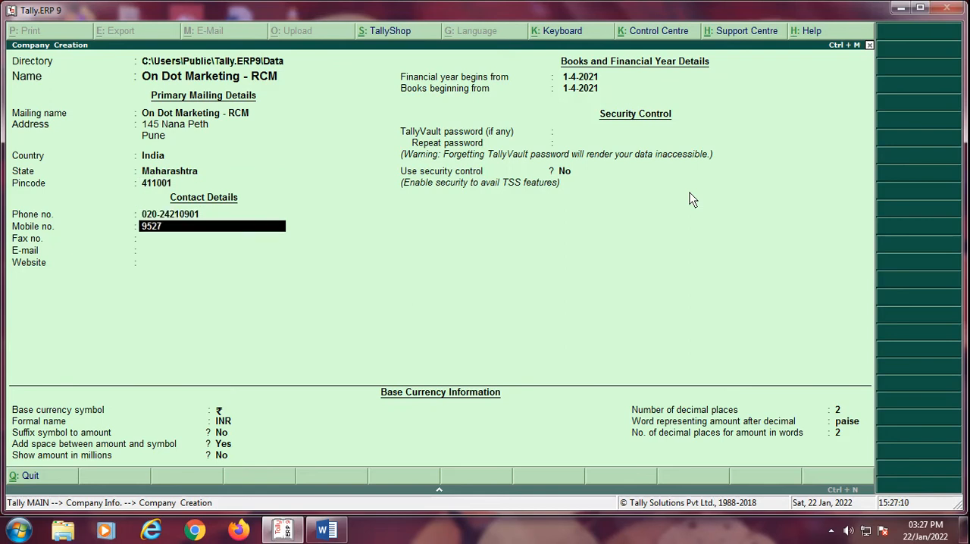
{"action": "key", "text": "Return"}
{"action": "key", "text": "Return"}
{"action": "key", "text": "Return"}
{"action": "key", "text": "Return"}
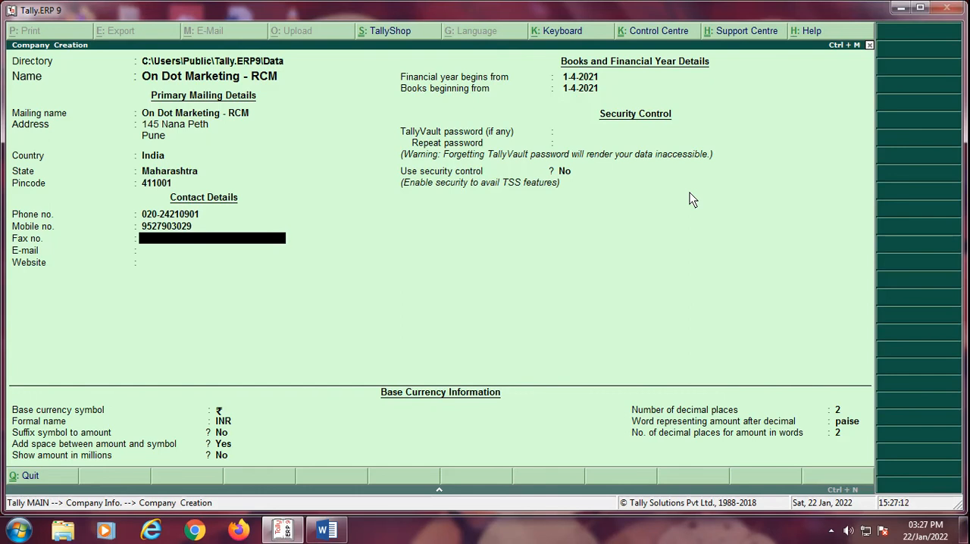
Step: Set the financial year to begin from 1-4-2020, with books beginning on the same date and no TallyVault password
{"action": "type", "text": "1.4.20"}
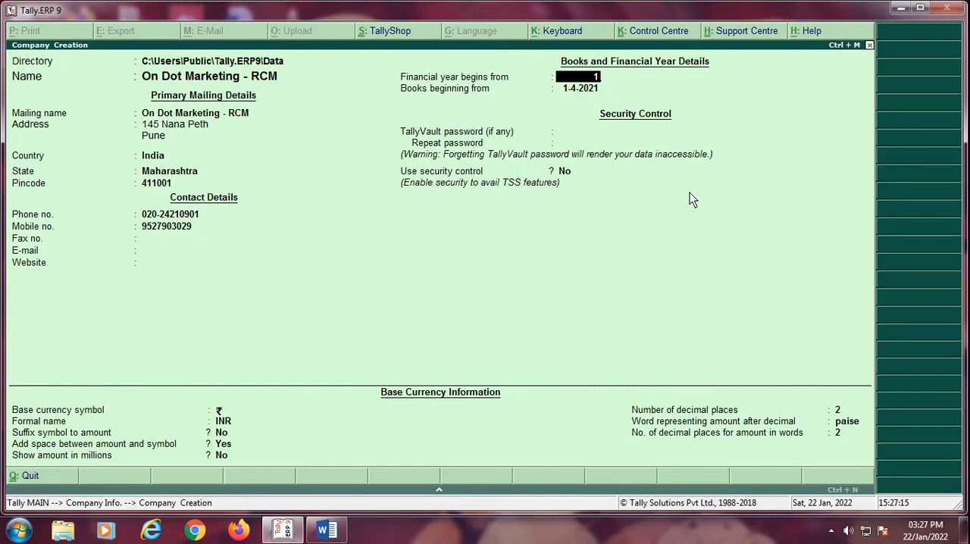
{"action": "type", "text": "0"}
{"action": "key", "text": "BackSpace"}
{"action": "type", "text": "20"}
{"action": "key", "text": "Return"}
{"action": "key", "text": "Return"}
{"action": "key", "text": "Return"}
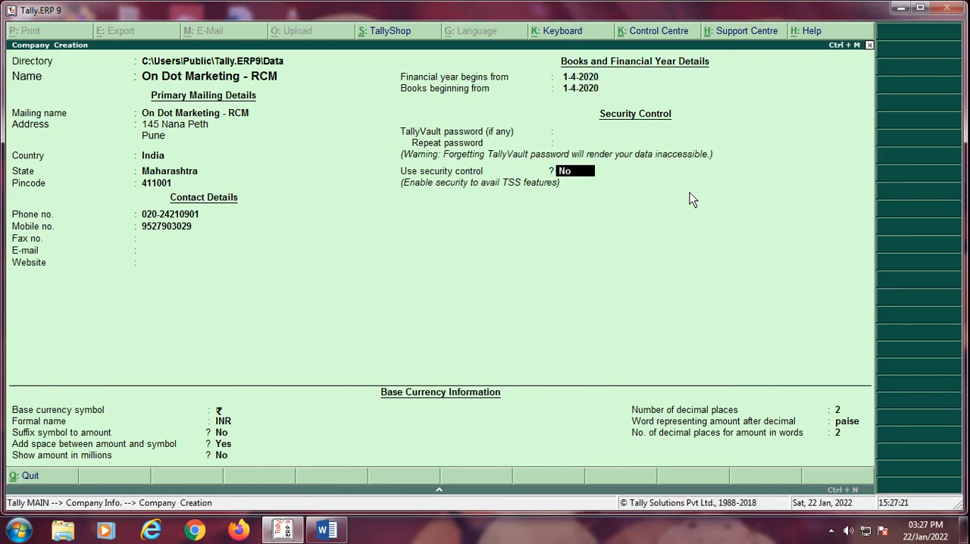
Step: Keep security control at No and the default base currency information, and accept the company creation
{"action": "key", "text": "Return"}
{"action": "key", "text": "Return"}
{"action": "key", "text": "Return"}
{"action": "key", "text": "Return"}
{"action": "key", "text": "Return"}
{"action": "key", "text": "Return"}
{"action": "key", "text": "Return"}
{"action": "key", "text": "Return"}
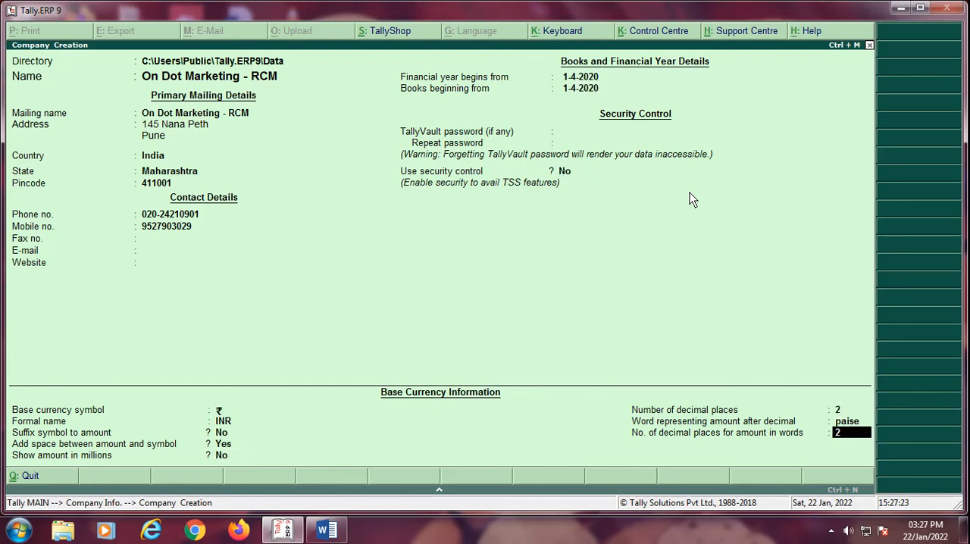
{"action": "key", "text": "Return"}
{"action": "key", "text": "Return"}
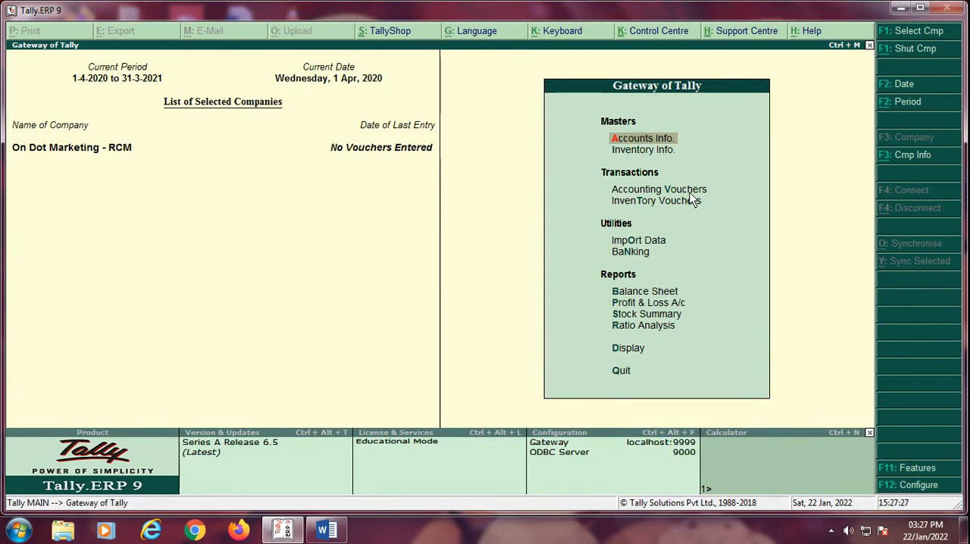
Step: In the company's accounting features, enable debit and credit notes and recording both in invoice mode
{"action": "key", "text": "F11"}
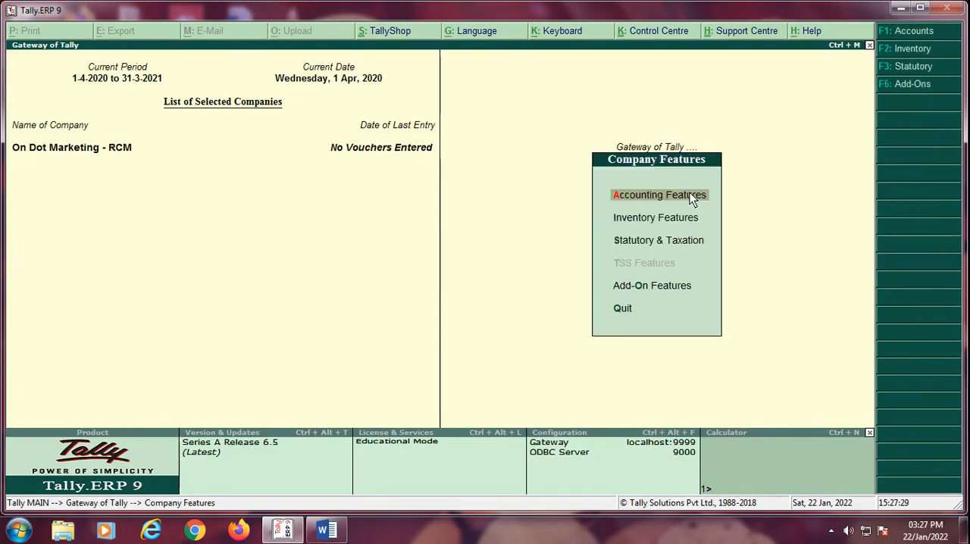
{"action": "key", "text": "Return"}
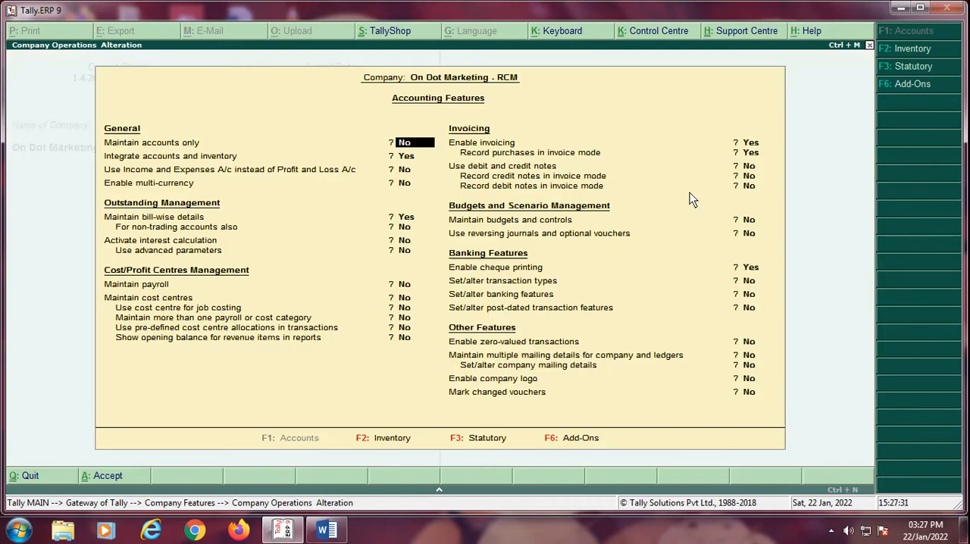
{"action": "key", "text": "Return"}
{"action": "key", "text": "Return"}
{"action": "key", "text": "Return"}
{"action": "key", "text": "Return"}
{"action": "key", "text": "Return"}
{"action": "key", "text": "Return"}
{"action": "key", "text": "Return"}
{"action": "key", "text": "Return"}
{"action": "key", "text": "Return"}
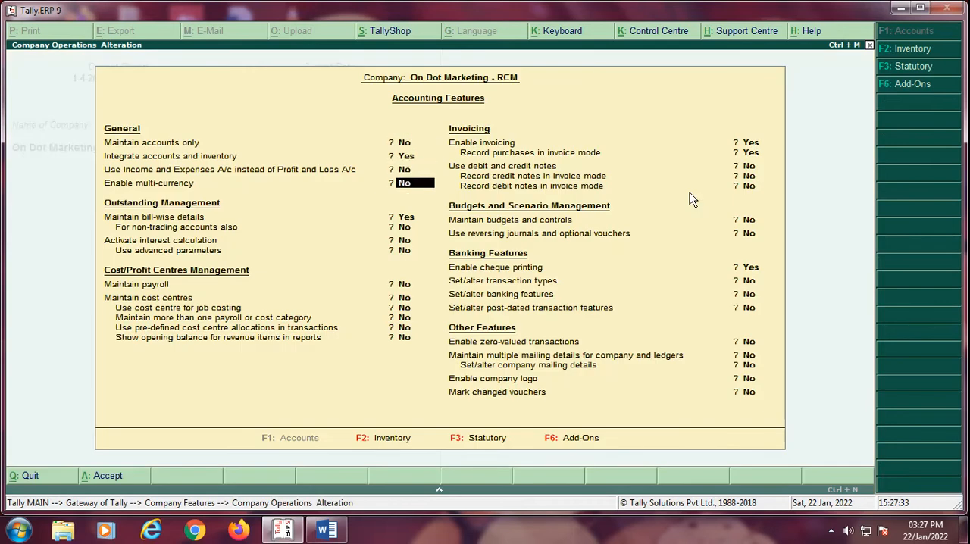
{"action": "key", "text": "Return"}
{"action": "key", "text": "Return"}
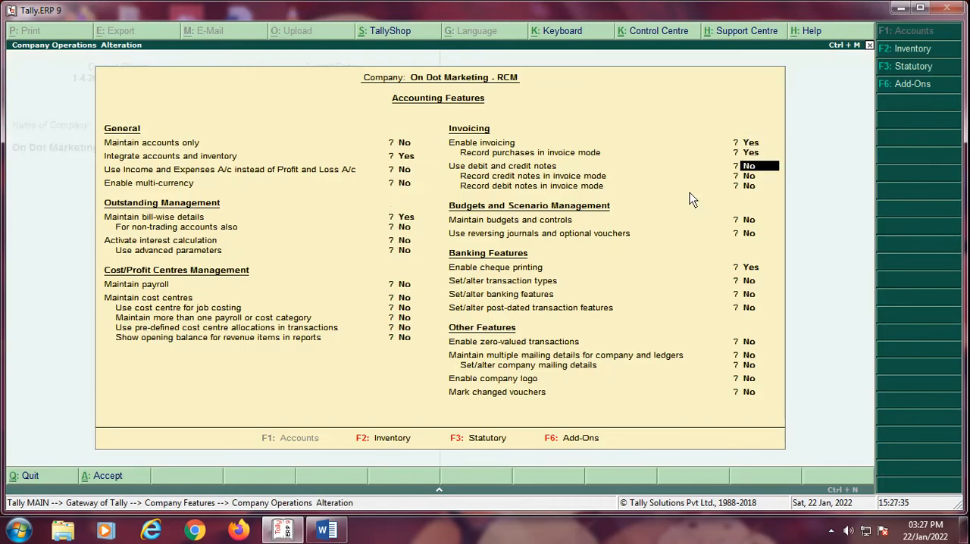
{"action": "type", "text": "y"}
{"action": "key", "text": "Return"}
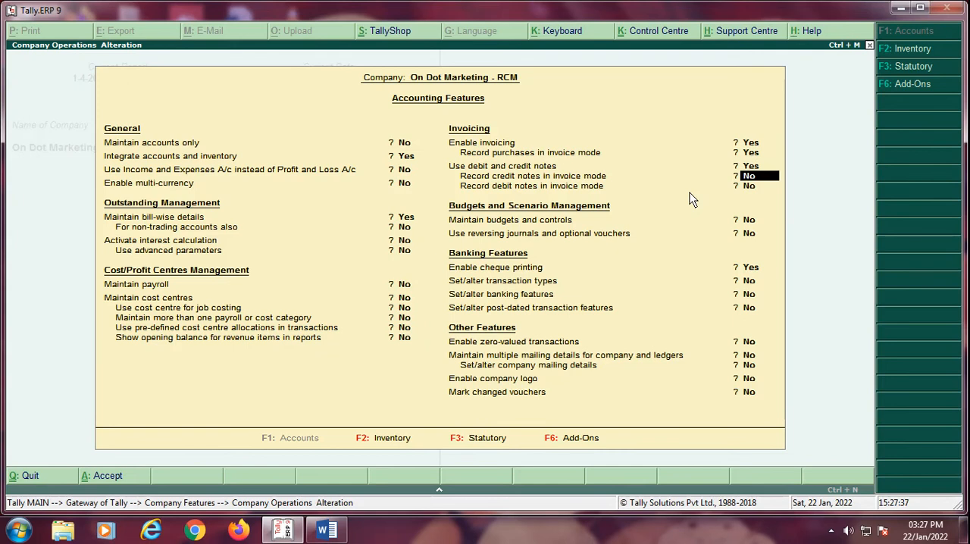
{"action": "type", "text": "y"}
{"action": "key", "text": "Return"}
{"action": "type", "text": "y"}
Step: Disable cheque printing, keep the remaining accounting features at their defaults, and save them
{"action": "key", "text": "Return"}
{"action": "key", "text": "Return"}
{"action": "key", "text": "Return"}
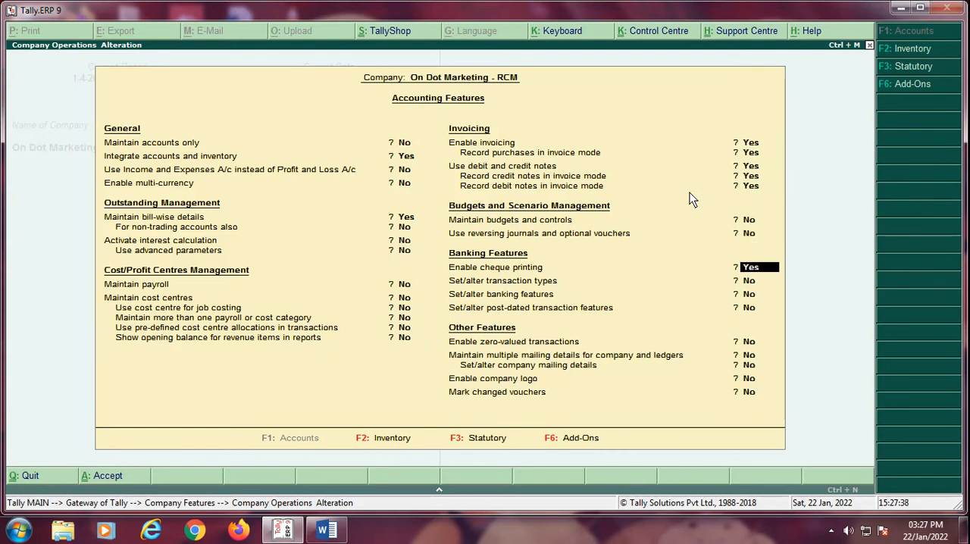
{"action": "type", "text": "n"}
{"action": "key", "text": "Return"}
{"action": "key", "text": "Return"}
{"action": "key", "text": "Return"}
{"action": "key", "text": "Return"}
{"action": "key", "text": "Return"}
{"action": "key", "text": "Return"}
{"action": "key", "text": "Return"}
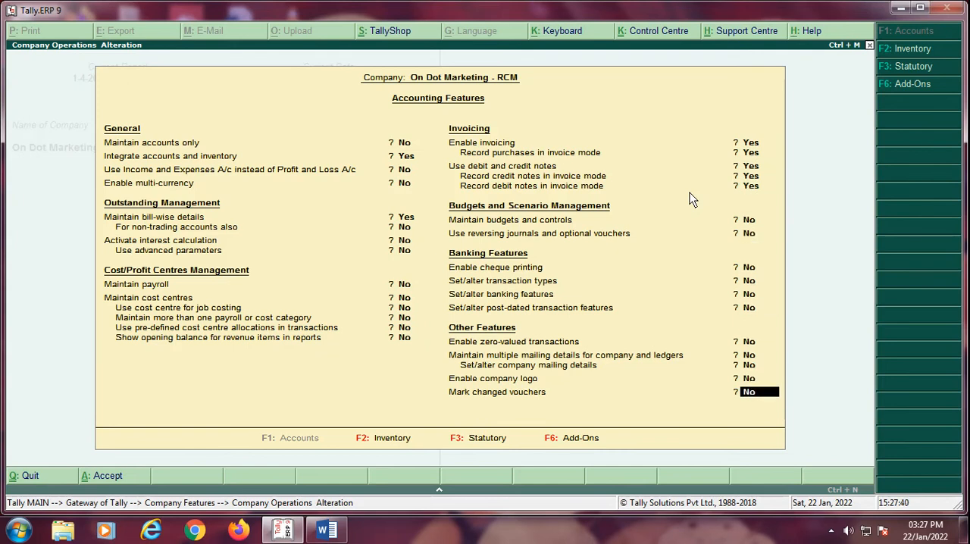
{"action": "key", "text": "Return"}
Step: Go through the company's inventory features and accept them without changing any setting
{"action": "key", "text": "Return"}
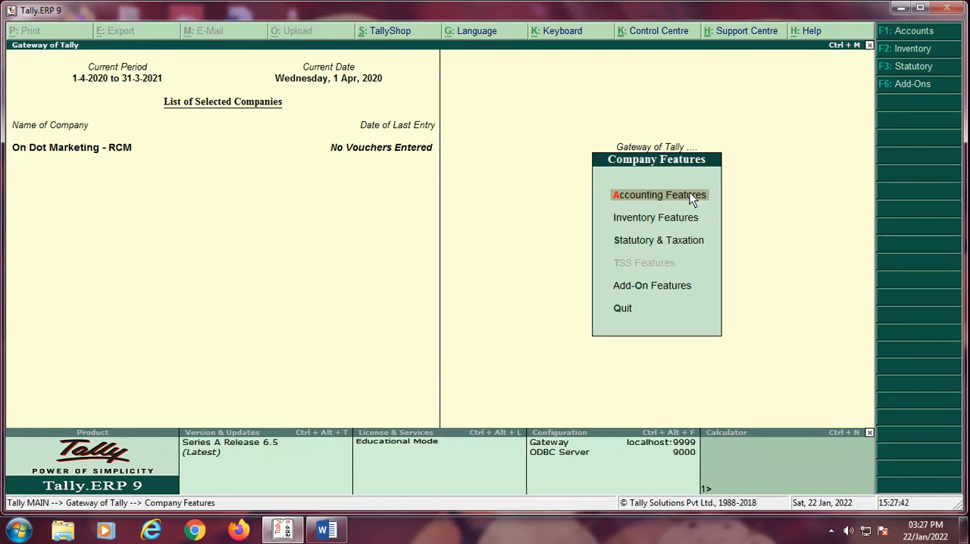
{"action": "key", "text": "Down"}
{"action": "key", "text": "Return"}
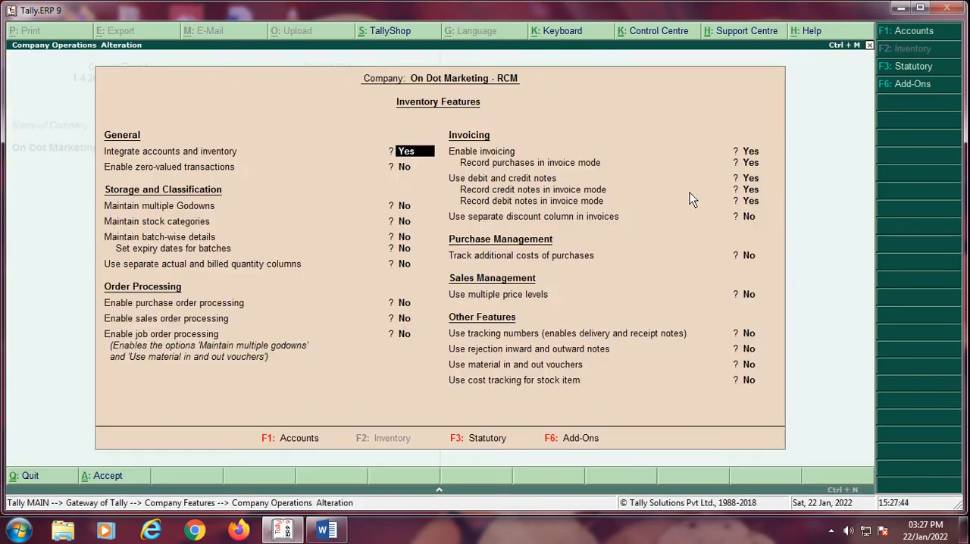
{"action": "key", "text": "Return"}
{"action": "key", "text": "Return"}
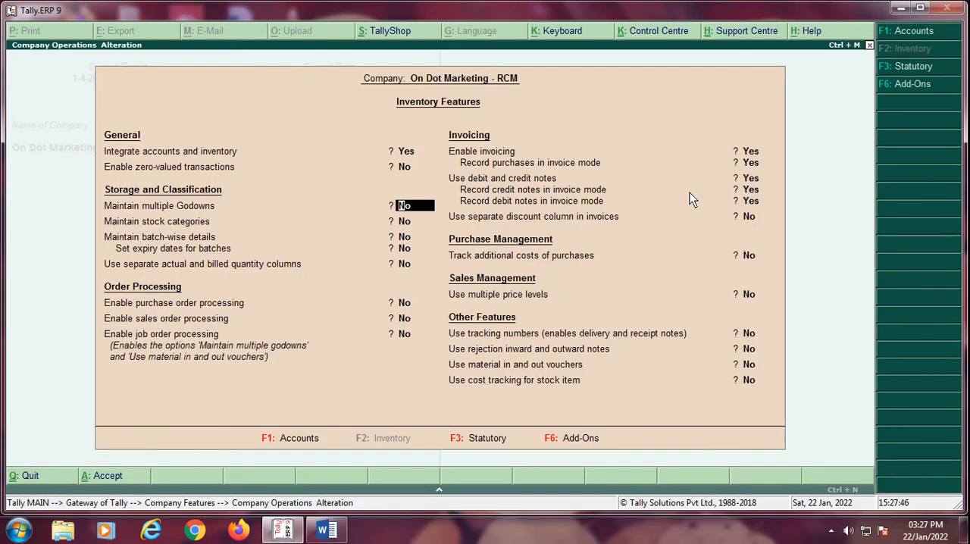
{"action": "key", "text": "Up"}
{"action": "key", "text": "Return"}
{"action": "key", "text": "Return"}
{"action": "key", "text": "Return"}
{"action": "key", "text": "Return"}
{"action": "key", "text": "Return"}
{"action": "key", "text": "Return"}
{"action": "key", "text": "Return"}
{"action": "key", "text": "Return"}
{"action": "key", "text": "Return"}
{"action": "key", "text": "Return"}
{"action": "key", "text": "Return"}
{"action": "key", "text": "Return"}
{"action": "key", "text": "Return"}
{"action": "key", "text": "Return"}
{"action": "key", "text": "Return"}
{"action": "key", "text": "Return"}
{"action": "key", "text": "Return"}
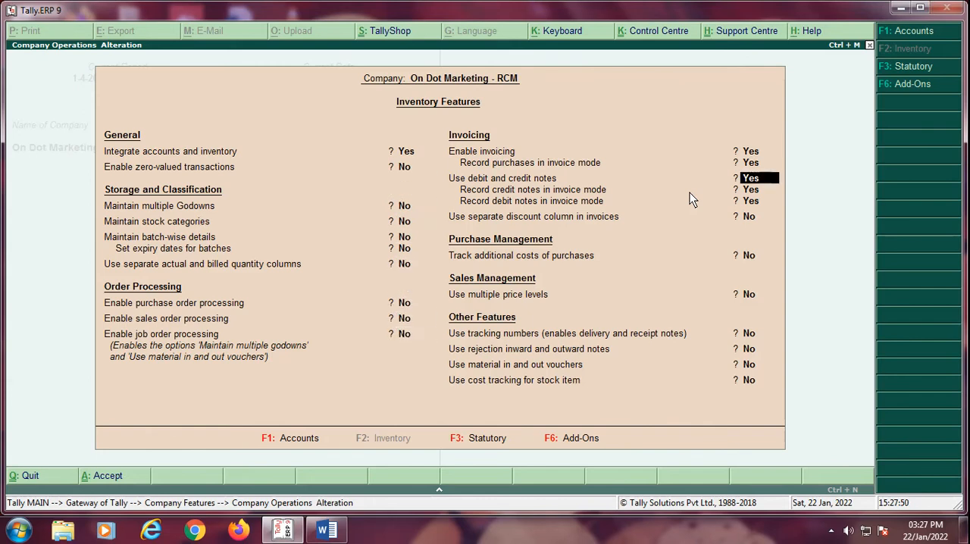
{"action": "key", "text": "Return"}
{"action": "key", "text": "Return"}
{"action": "key", "text": "Return"}
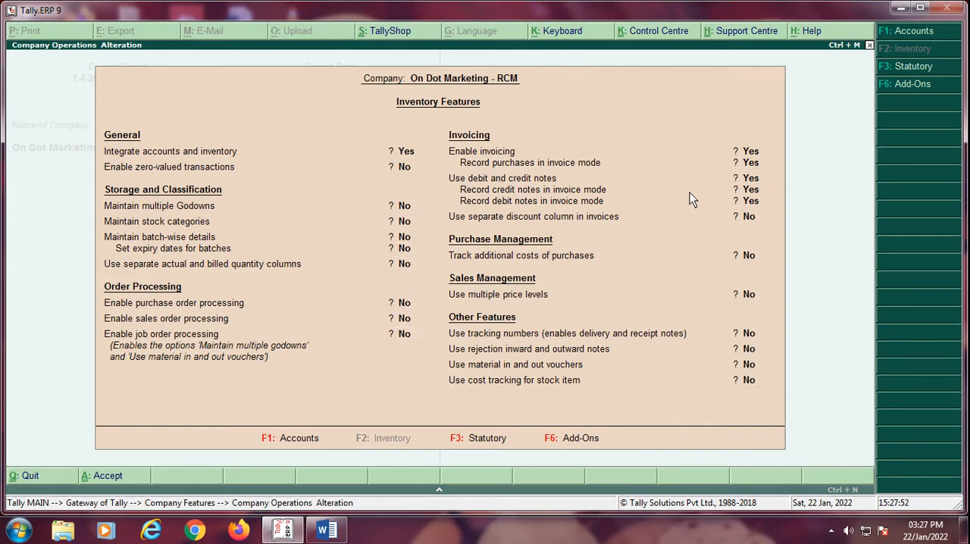
Step: In the statutory and taxation features, enable Goods and Services Tax and choose to set its GST details
{"action": "key", "text": "Down"}
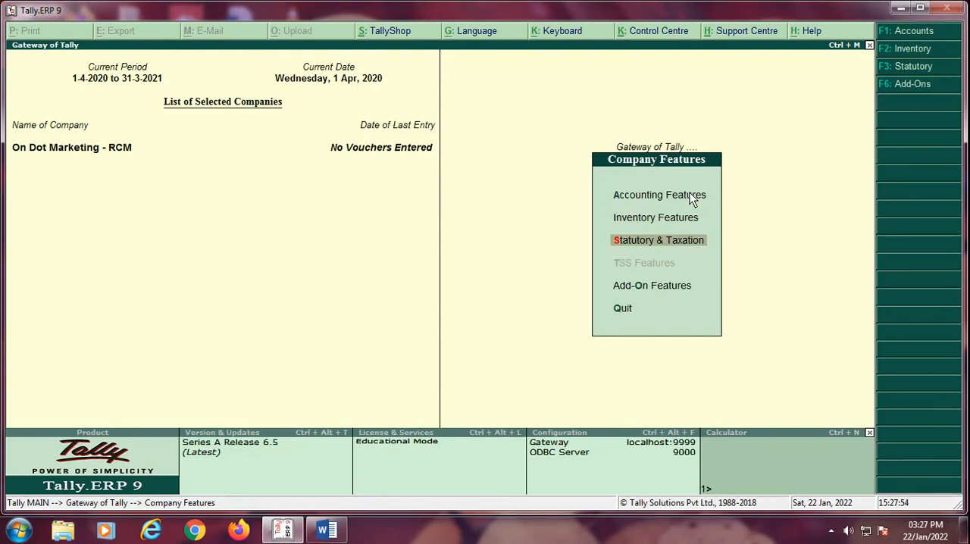
{"action": "key", "text": "Return"}
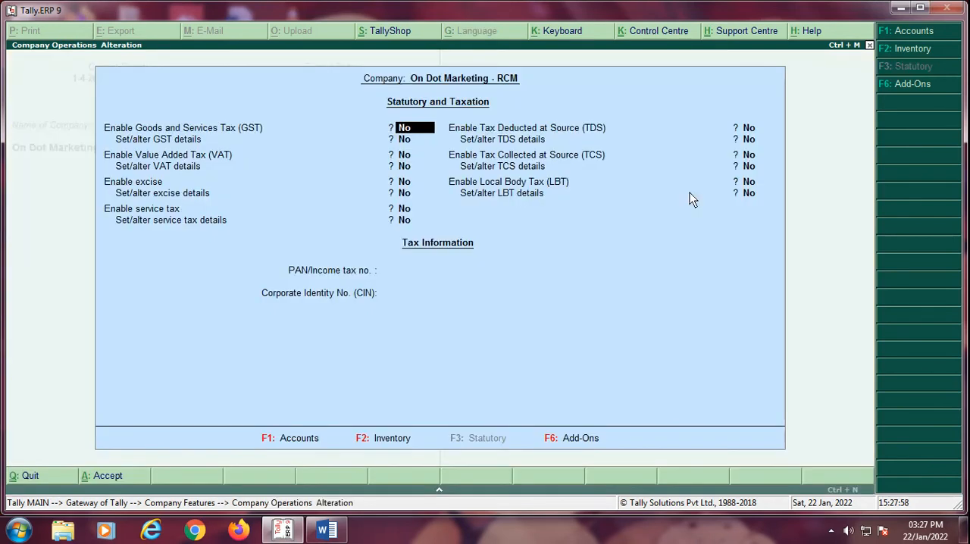
{"action": "type", "text": "y"}
{"action": "key", "text": "Return"}
{"action": "type", "text": "y"}
{"action": "key", "text": "Return"}
Step: In the GST details, keep Maharashtra and the Regular registration type, and paste the company's GSTIN/UIN
{"action": "key", "text": "Return"}
{"action": "key", "text": "Return"}
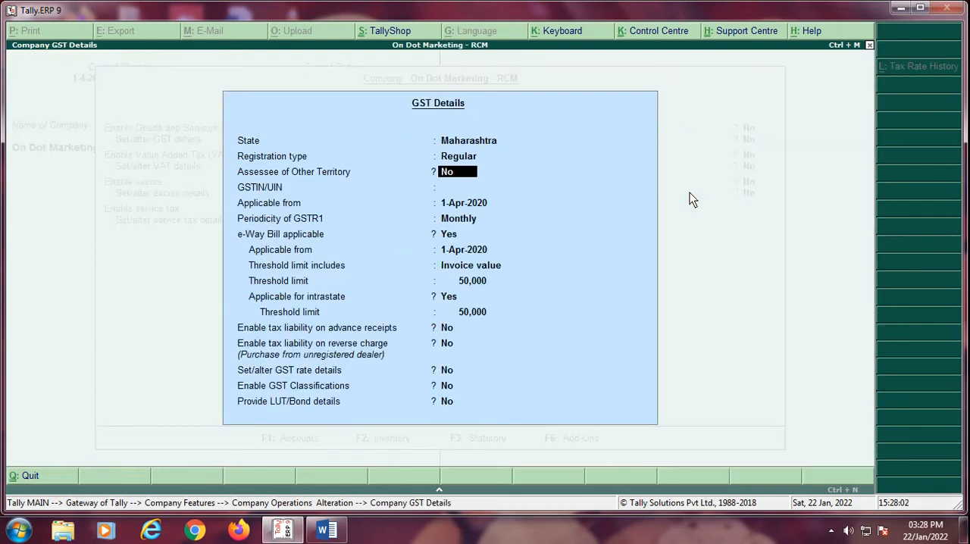
{"action": "key", "text": "Return"}
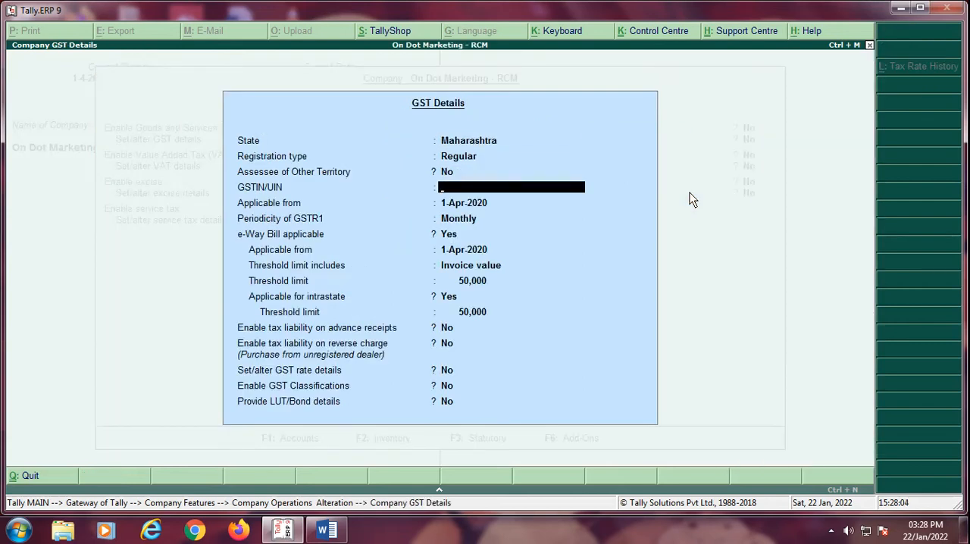
{"action": "key", "text": "ctrl+alt+v"}
{"action": "key", "text": "Return"}
{"action": "key", "text": "Return"}
{"action": "key", "text": "Return"}
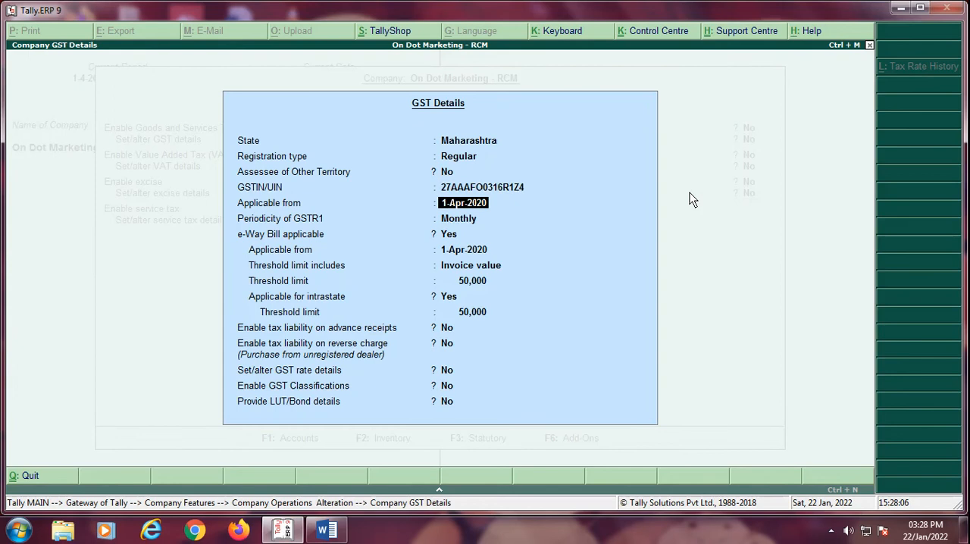
Step: Set e-Way Bill applicable to No, keep the monthly GSTR1 periodicity and other GST defaults, and accept the GST details
{"action": "type", "text": "n"}
{"action": "key", "text": "Return"}
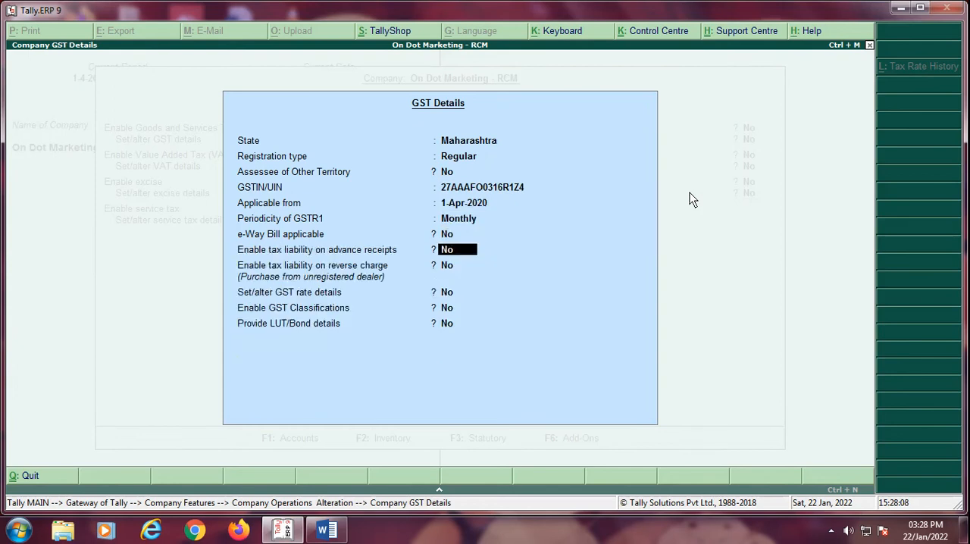
{"action": "key", "text": "Return"}
{"action": "key", "text": "Return"}
{"action": "key", "text": "Return"}
{"action": "key", "text": "Return"}
{"action": "key", "text": "Return"}
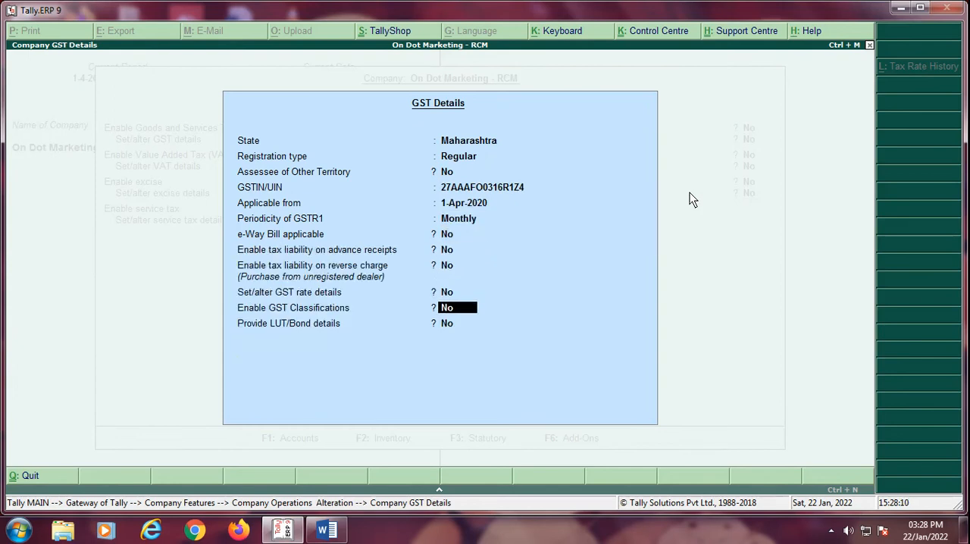
Step: Fill in the PAN/income tax number by pasting the GSTIN without its first two and last three characters, and save the statutory settings
{"action": "key", "text": "Return"}
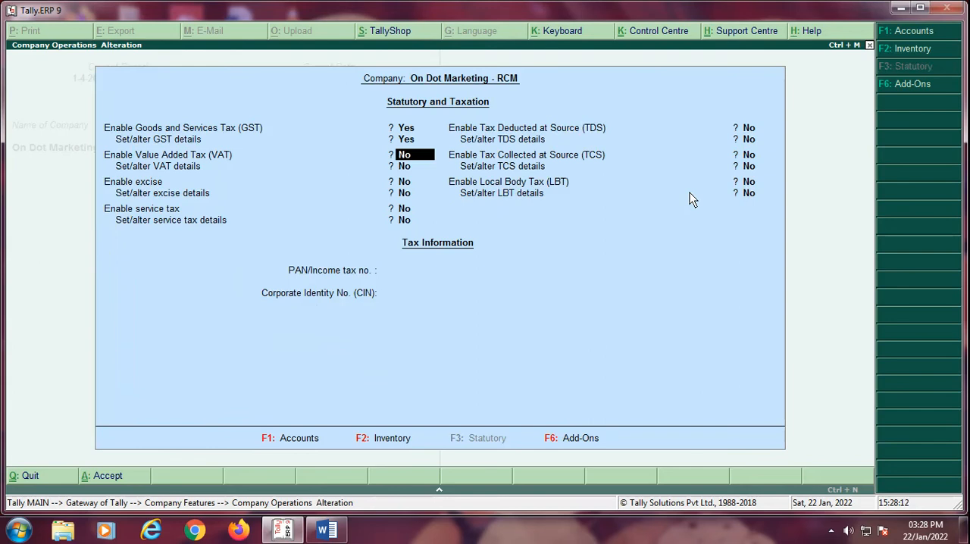
{"action": "key", "text": "Return"}
{"action": "key", "text": "Return"}
{"action": "key", "text": "Return"}
{"action": "key", "text": "Return"}
{"action": "key", "text": "Return"}
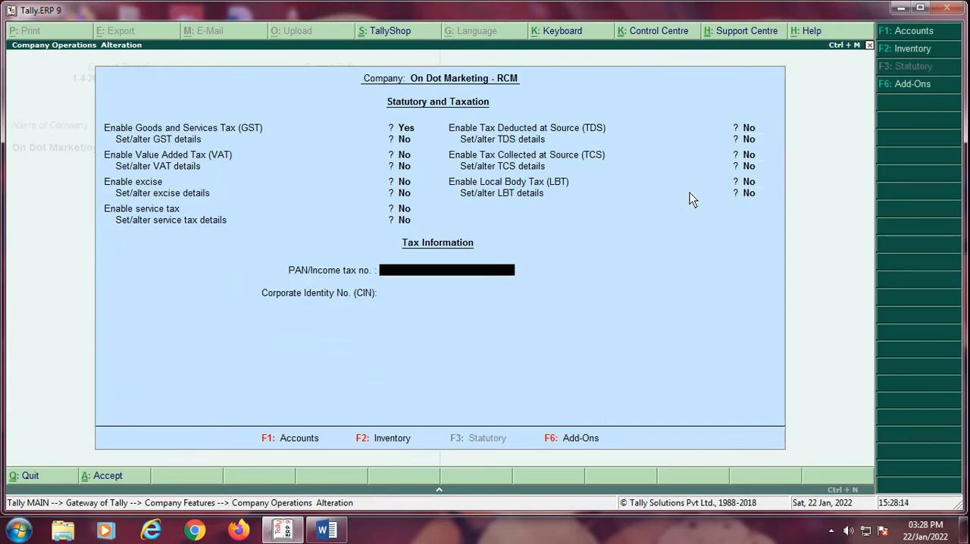
{"action": "key", "text": "ctrl+alt+v"}
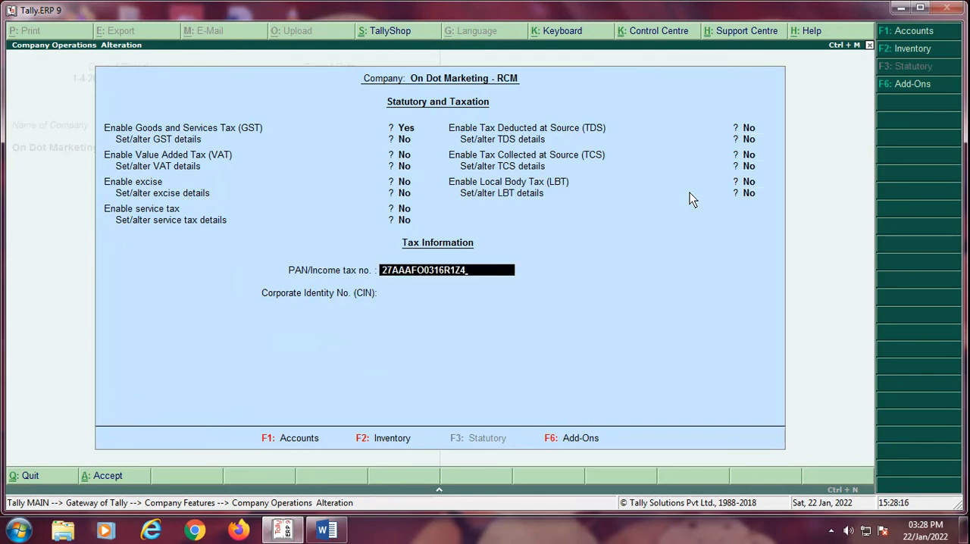
{"action": "key", "text": "Delete"}
{"action": "key", "text": "Delete"}
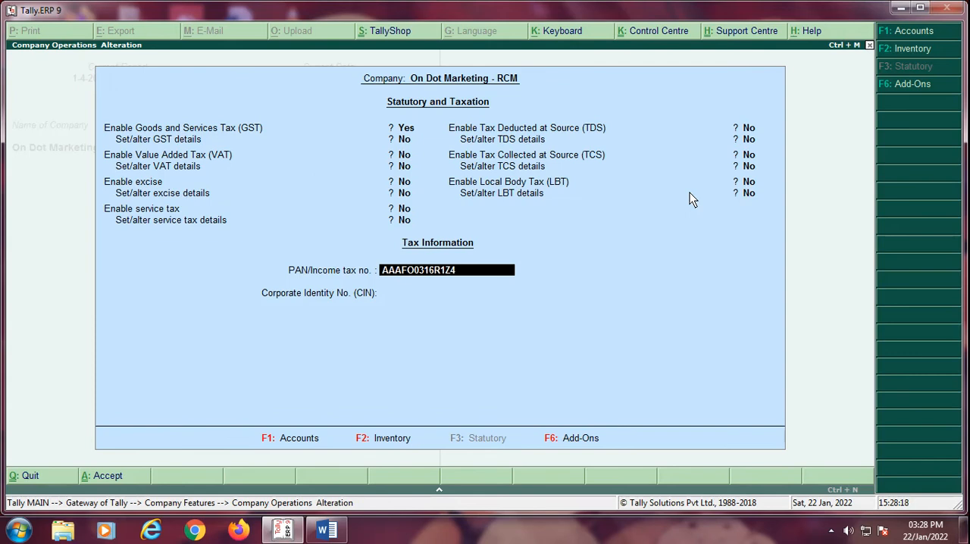
{"action": "key", "text": "BackSpace"}
{"action": "key", "text": "BackSpace"}
{"action": "key", "text": "BackSpace"}
{"action": "key", "text": "Return"}
{"action": "key", "text": "Return"}
{"action": "key", "text": "Return"}
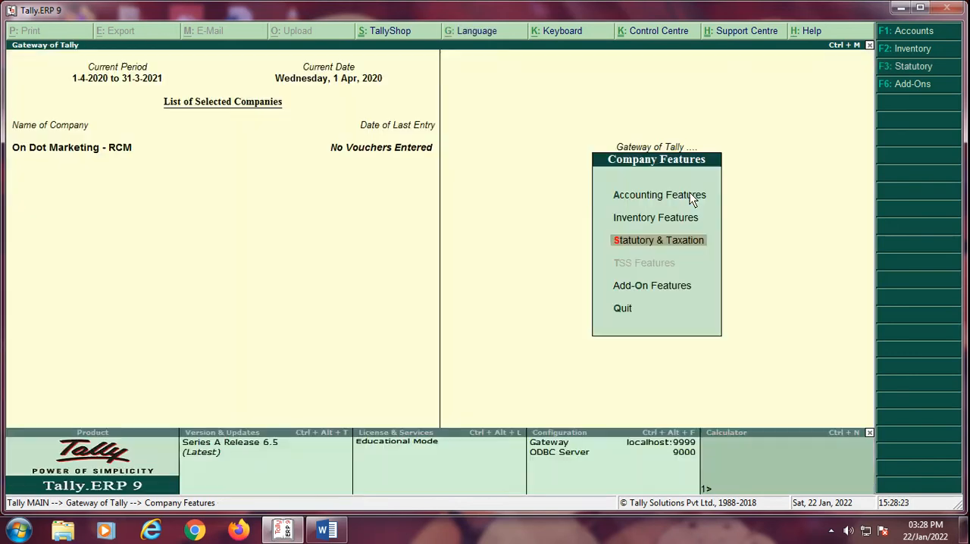
Step: Leave the company features and open the single-ledger creation form from the accounts masters
{"action": "key", "text": "Escape"}
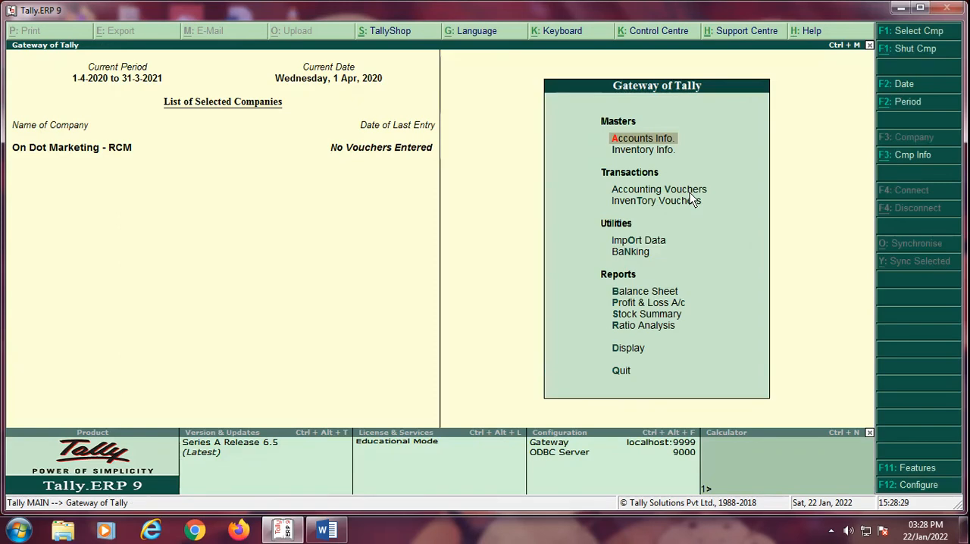
{"action": "key", "text": "Down"}
{"action": "key", "text": "Down"}
{"action": "key", "text": "Down"}
{"action": "key", "text": "Up"}
{"action": "key", "text": "Up"}
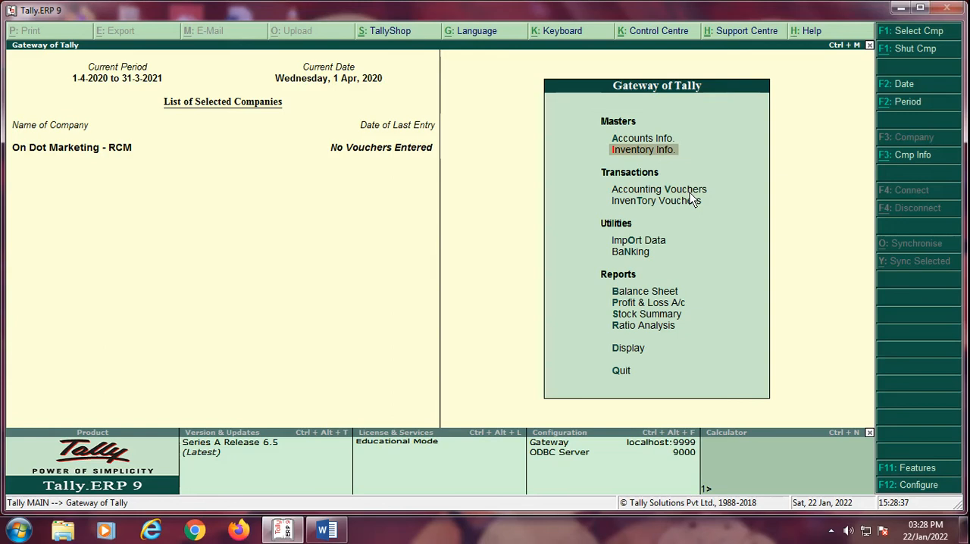
{"action": "key", "text": "Up"}
{"action": "key", "text": "Return"}
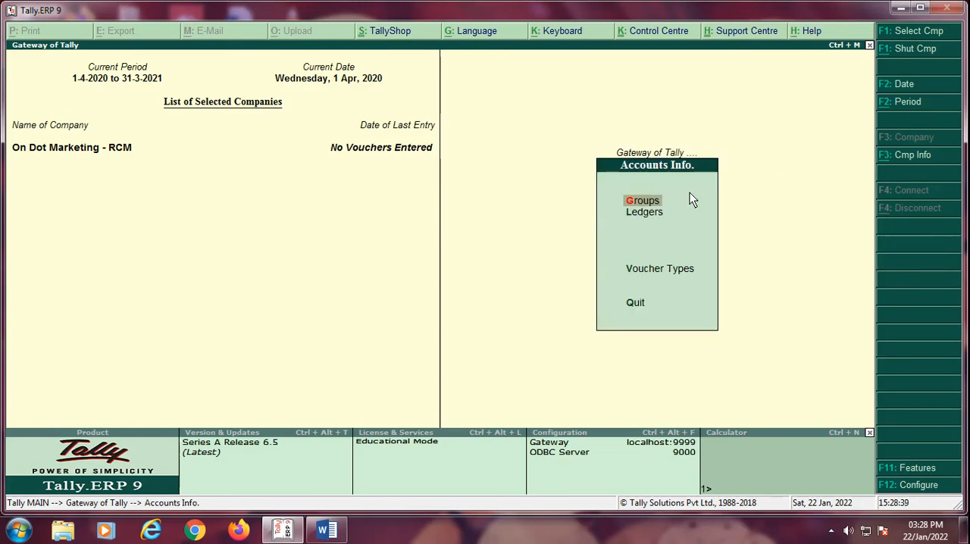
{"action": "key", "text": "Down"}
{"action": "key", "text": "Return"}
Step: Name the new ledger Capital and keep it under the Capital Account group
{"action": "key", "text": "Return"}
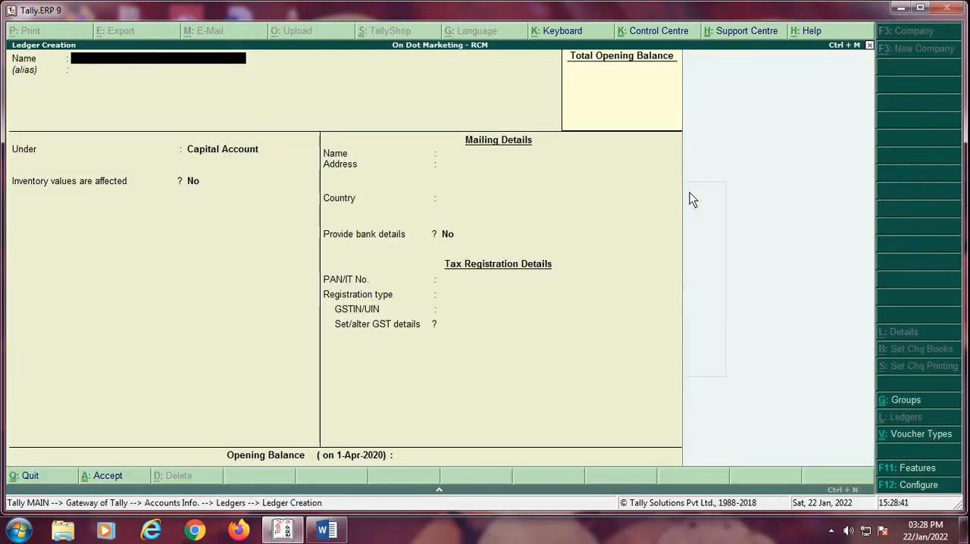
{"action": "type", "text": "Capita"}
{"action": "key", "text": "Return"}
Step: Keep the Capital ledger's other details at their defaults, set its opening balance to 5,00,000 Cr, and save it
{"action": "key", "text": "Return"}
{"action": "key", "text": "Return"}
{"action": "key", "text": "Return"}
{"action": "key", "text": "Return"}
{"action": "key", "text": "Return"}
{"action": "key", "text": "Return"}
{"action": "key", "text": "Return"}
{"action": "key", "text": "Return"}
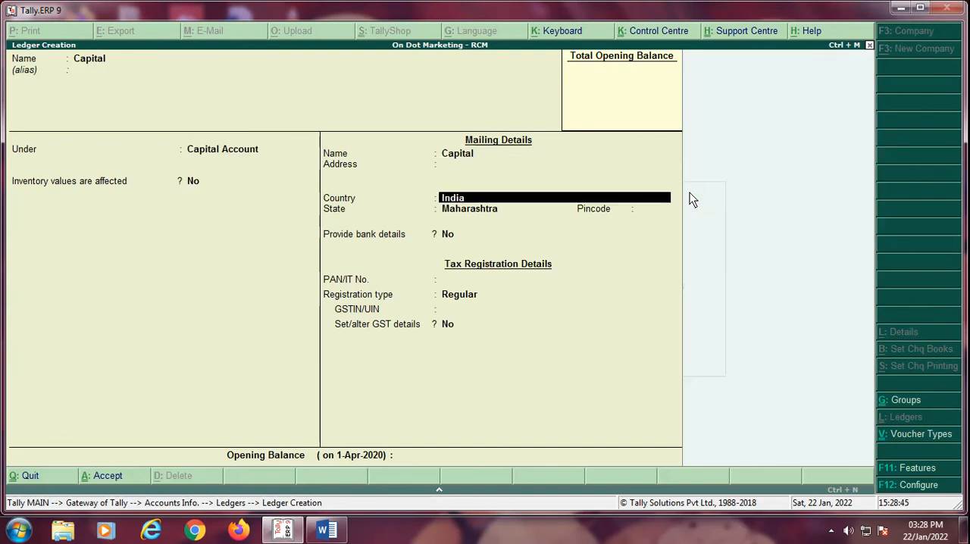
{"action": "key", "text": "Return"}
{"action": "key", "text": "Return"}
{"action": "key", "text": "Return"}
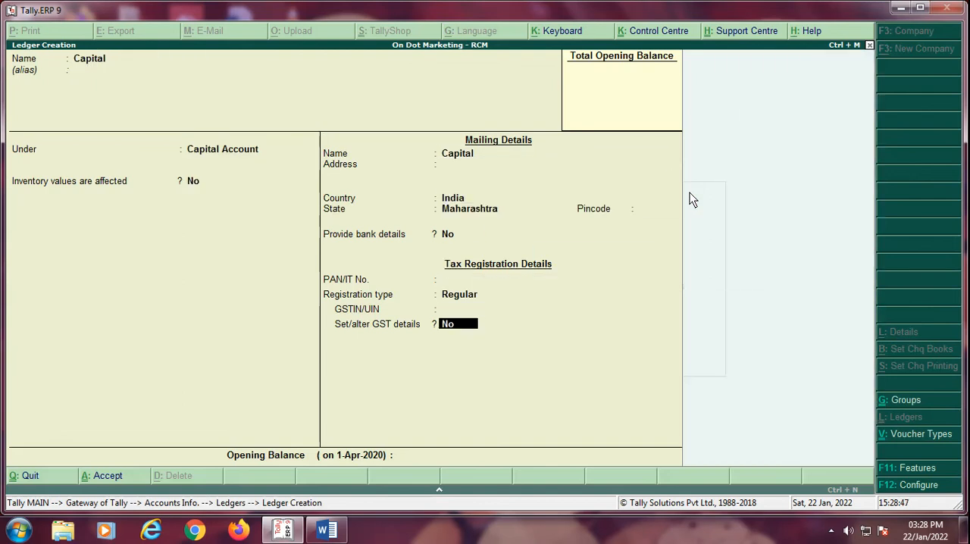
{"action": "type", "text": "50000"}
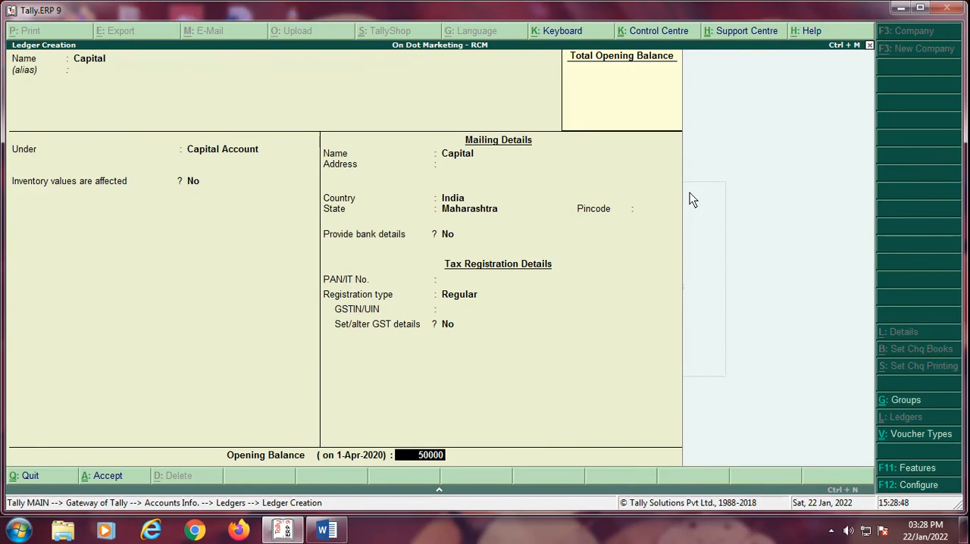
{"action": "type", "text": "0"}
{"action": "key", "text": "Return"}
{"action": "key", "text": "Return"}
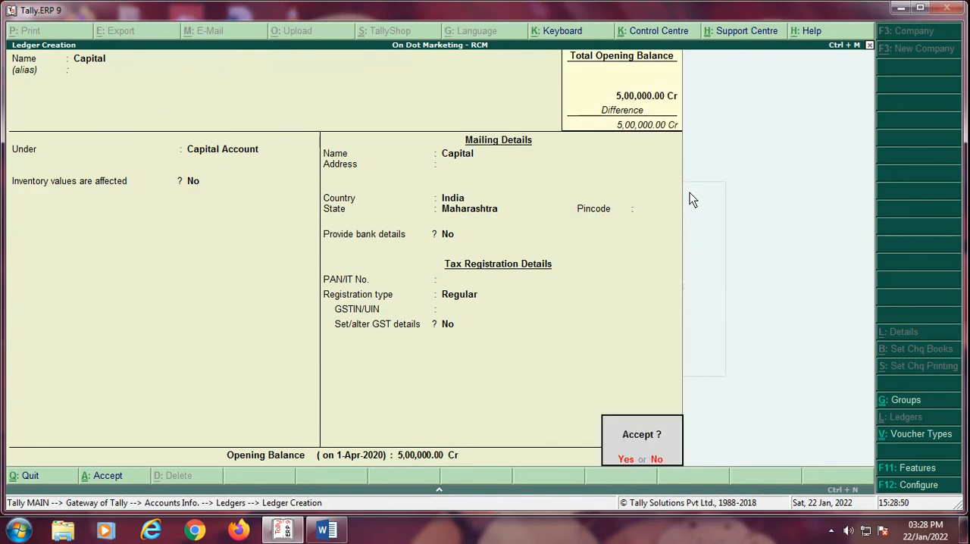
{"action": "key", "text": "Return"}
Step: Start another ledger named Bank of Maharshtra and place it under Bank Accounts
{"action": "type", "text": "Ban"}
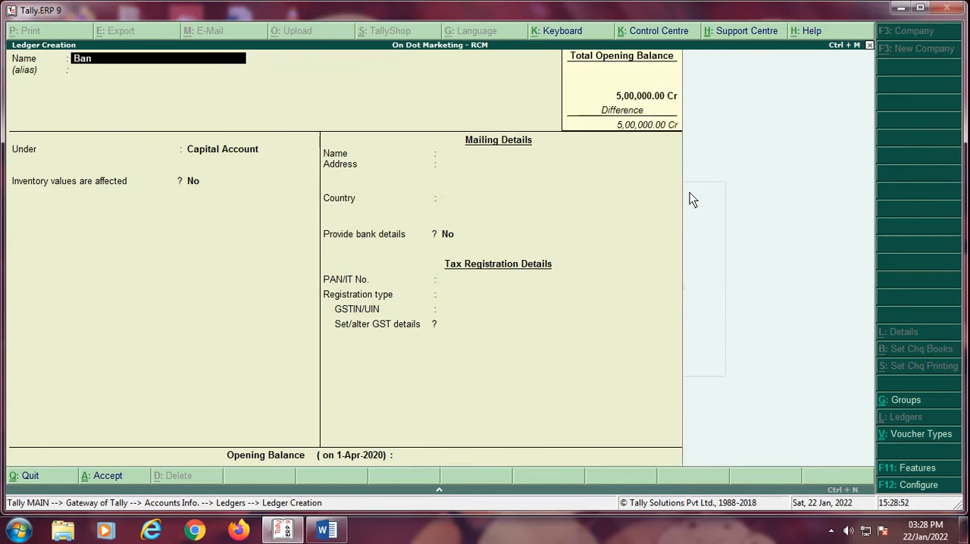
{"action": "type", "text": "k of Maharashtra"}
{"action": "key", "text": "Return"}
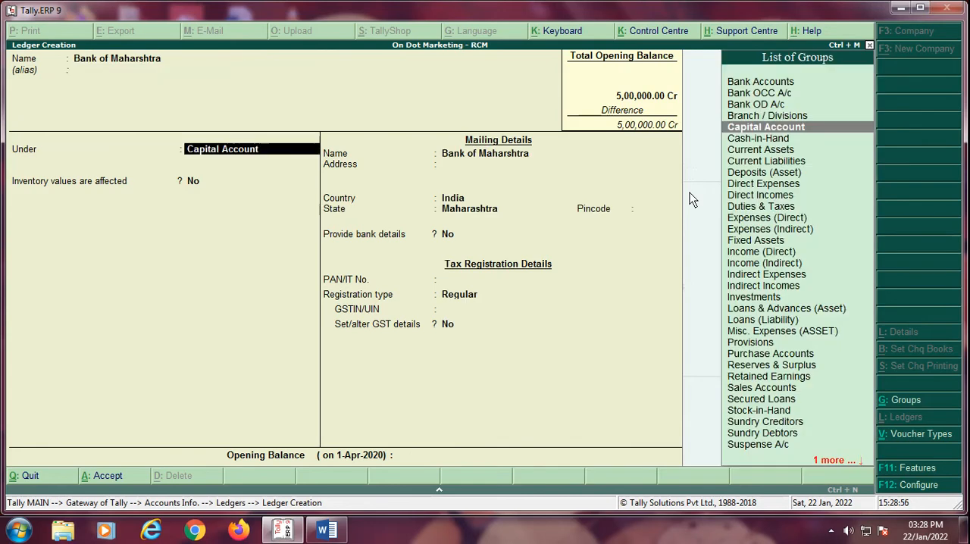
{"action": "type", "text": "Ba"}
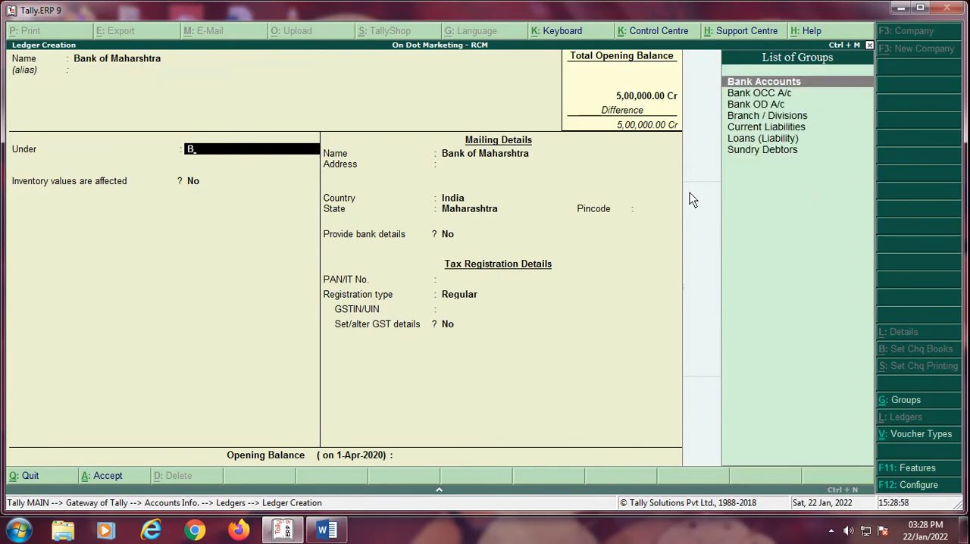
{"action": "key", "text": "Return"}
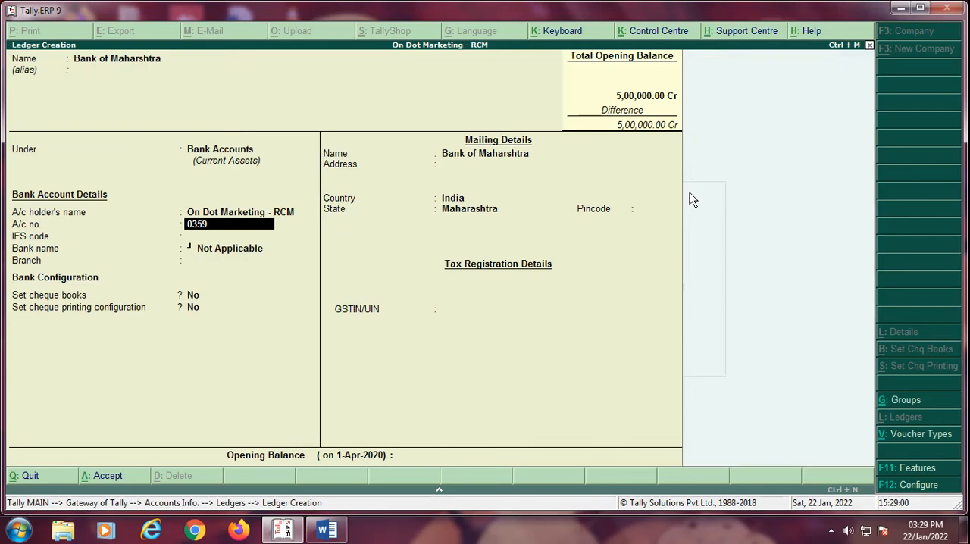
Step: Enter the bank account number and IFS code BOM00001256, leaving bank name Not Applicable, branch blank and cheque books set to No
{"action": "key", "text": "Return"}
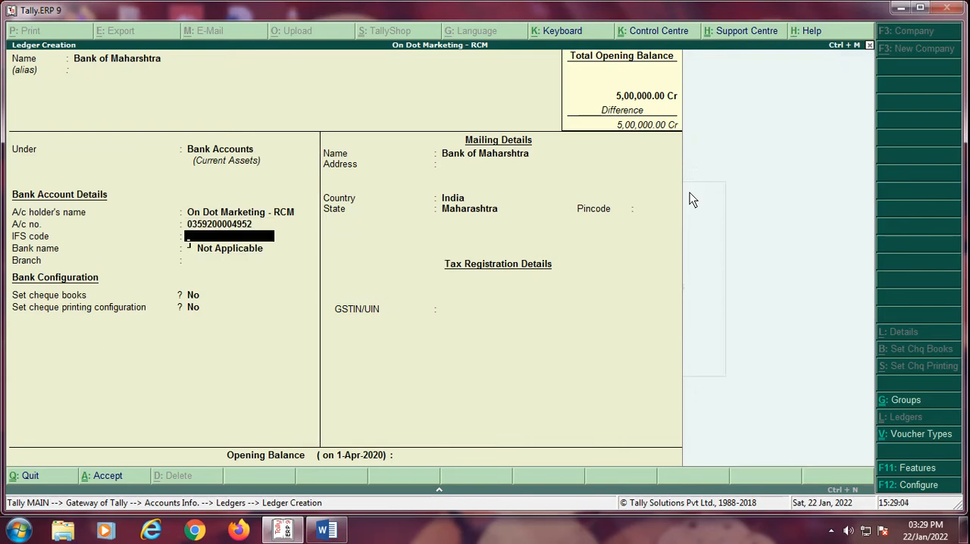
{"action": "type", "text": "BOM00001256"}
{"action": "key", "text": "Return"}
Step: Leave cheque printing configuration at No, set the bank ledger's opening balance to 2,50,000 Dr, and save it
{"action": "key", "text": "Return"}
{"action": "key", "text": "Return"}
{"action": "key", "text": "Return"}
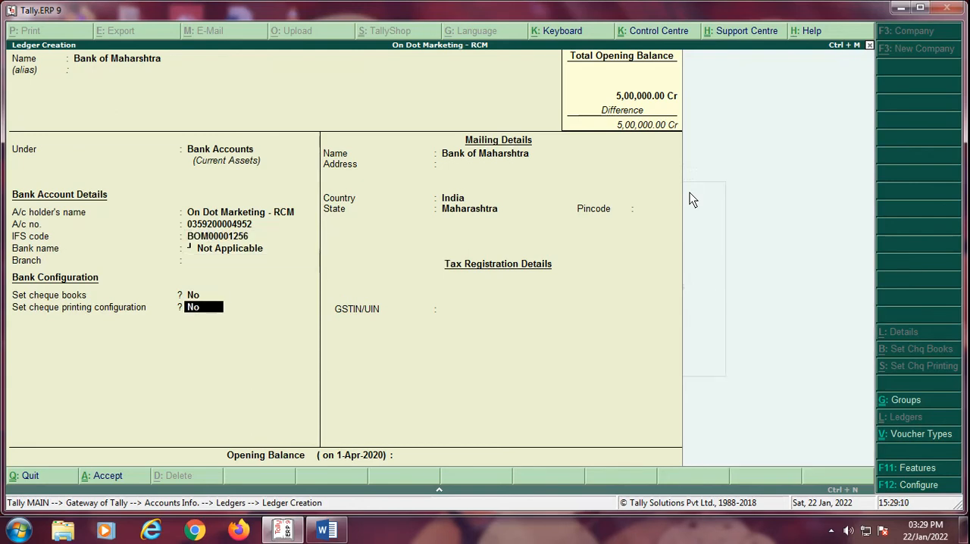
{"action": "key", "text": "Return"}
{"action": "key", "text": "Return"}
{"action": "key", "text": "Return"}
{"action": "key", "text": "Return"}
{"action": "key", "text": "Return"}
{"action": "key", "text": "Return"}
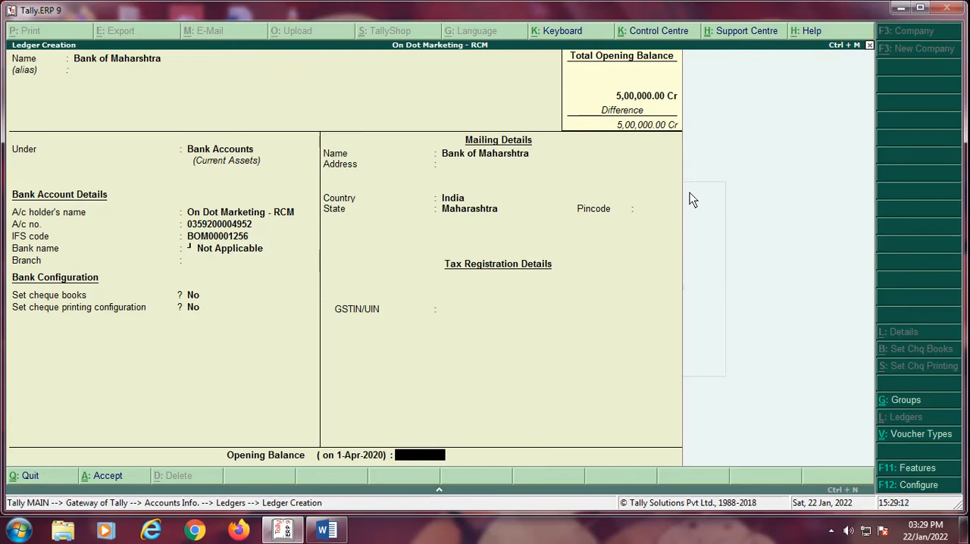
{"action": "type", "text": "2,50,00"}
{"action": "type", "text": "000"}
{"action": "key", "text": "Return"}
Step: Leave ledger creation and open the existing Cash ledger for alteration
{"action": "key", "text": "Return"}
{"action": "key", "text": "Return"}
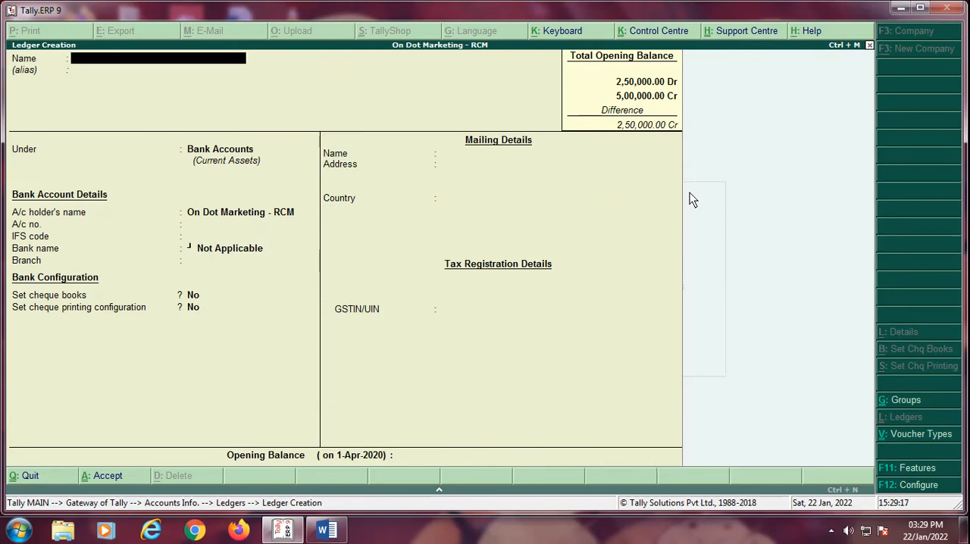
{"action": "key", "text": "Escape"}
{"action": "key", "text": "Down"}
{"action": "key", "text": "Down"}
{"action": "key", "text": "Return"}
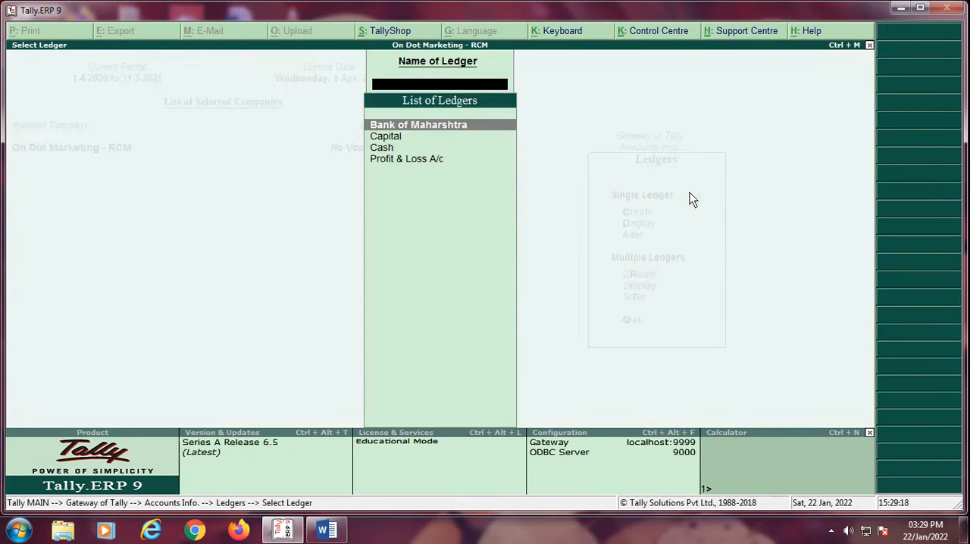
{"action": "key", "text": "Down"}
{"action": "key", "text": "Down"}
Step: Keep Cash under Cash-in-Hand, set its opening balance to 2,50,000 Dr, save it, and return to the ledger options
{"action": "key", "text": "Return"}
{"action": "key", "text": "Return"}
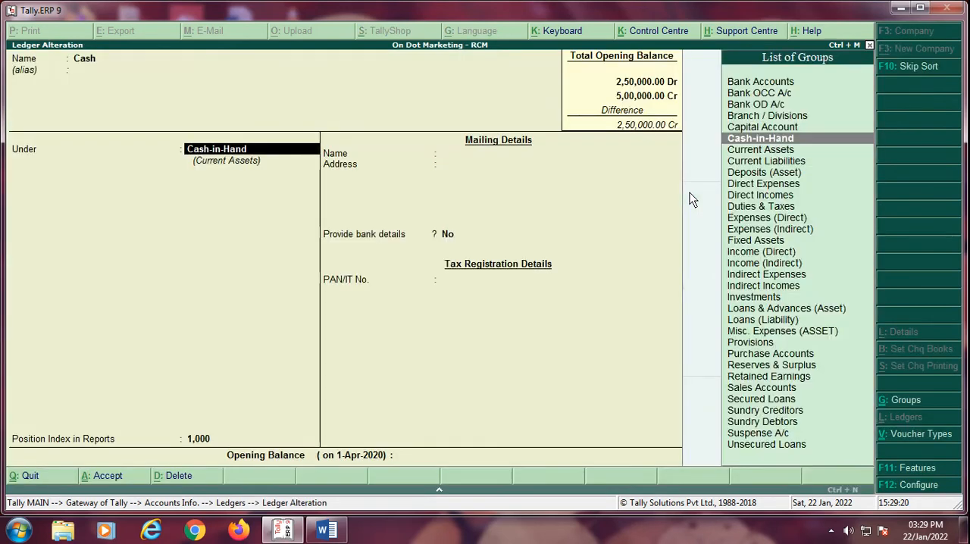
{"action": "key", "text": "Return"}
{"action": "key", "text": "Return"}
{"action": "type", "text": "250000"}
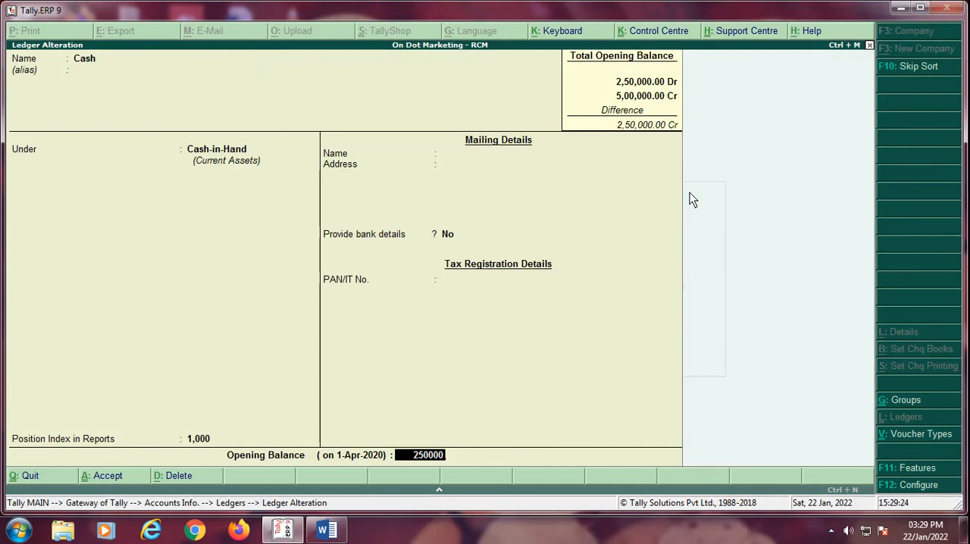
{"action": "key", "text": "Return"}
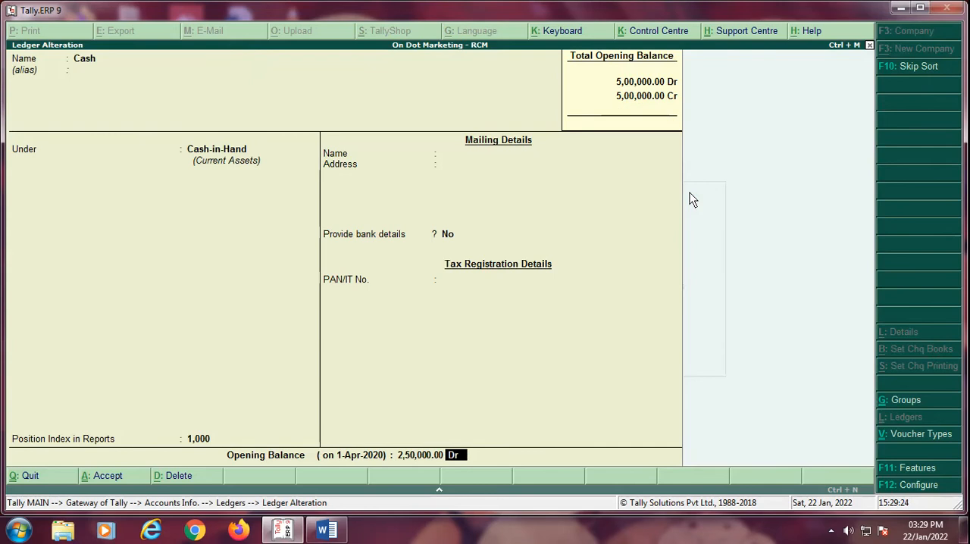
{"action": "key", "text": "Return"}
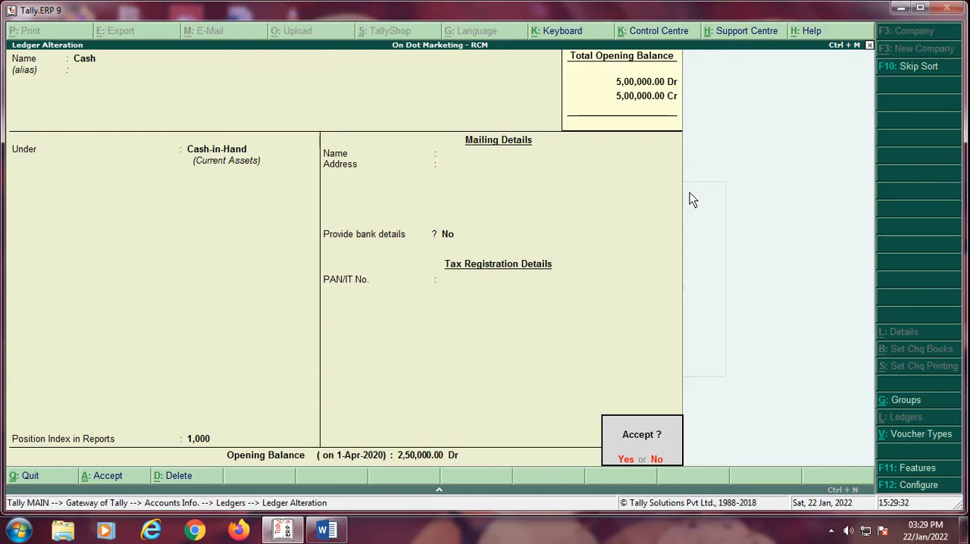
{"action": "key", "text": "Return"}
{"action": "key", "text": "Escape"}
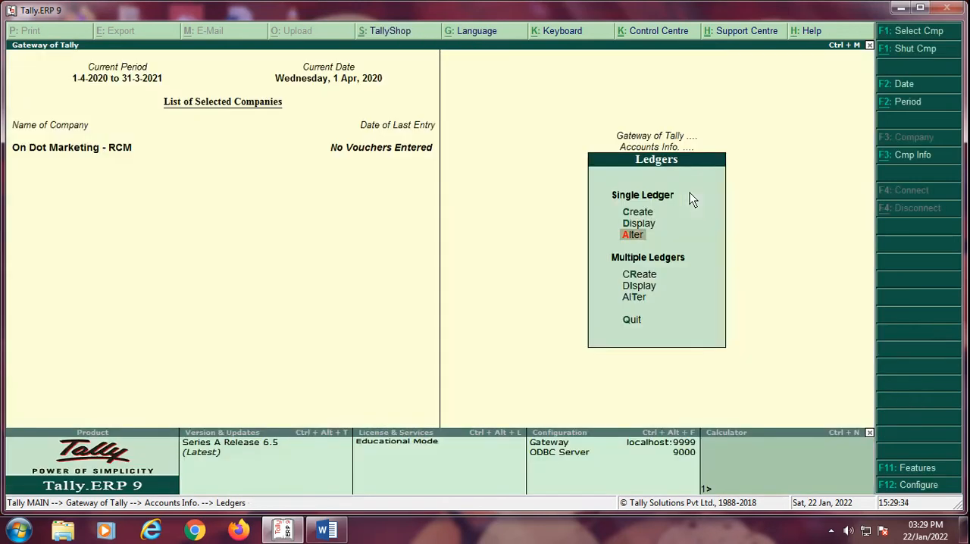
Step: Start a new single ledger named "Purchase From URD Taxabl @ 18 %"
{"action": "key", "text": "Up"}
{"action": "key", "text": "Up"}
{"action": "key", "text": "Return"}
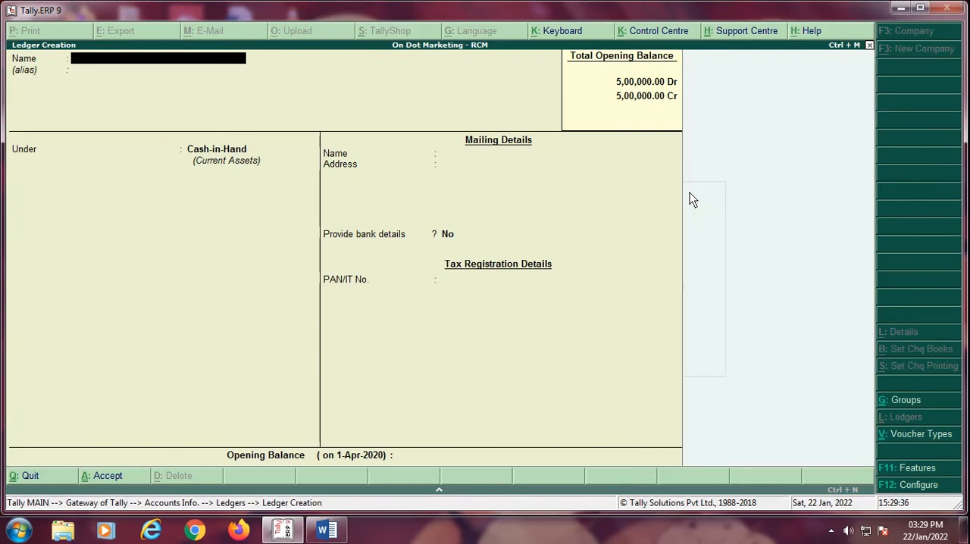
{"action": "type", "text": "Purchase"}
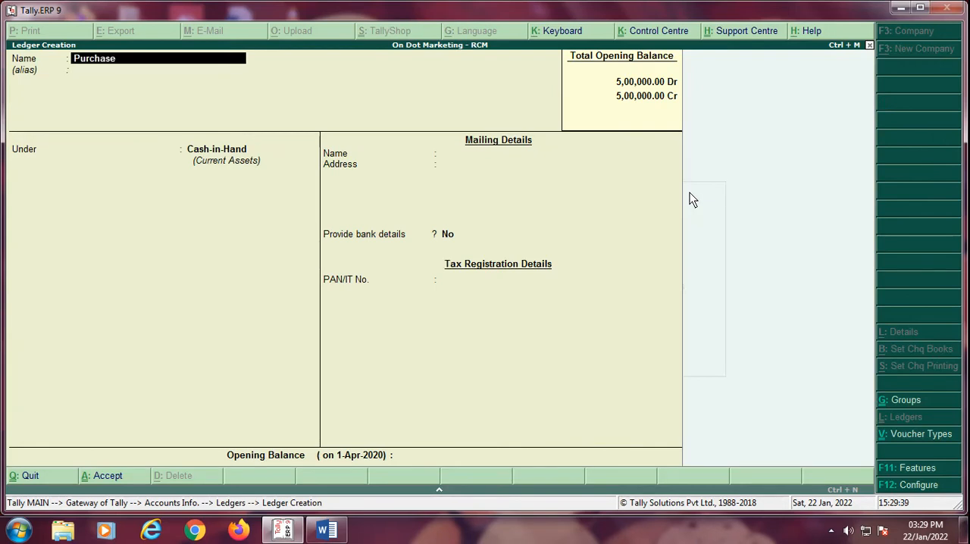
{"action": "type", "text": " from"}
{"action": "type", "text": " URD Taxabl"}
{"action": "type", "text": " @"}
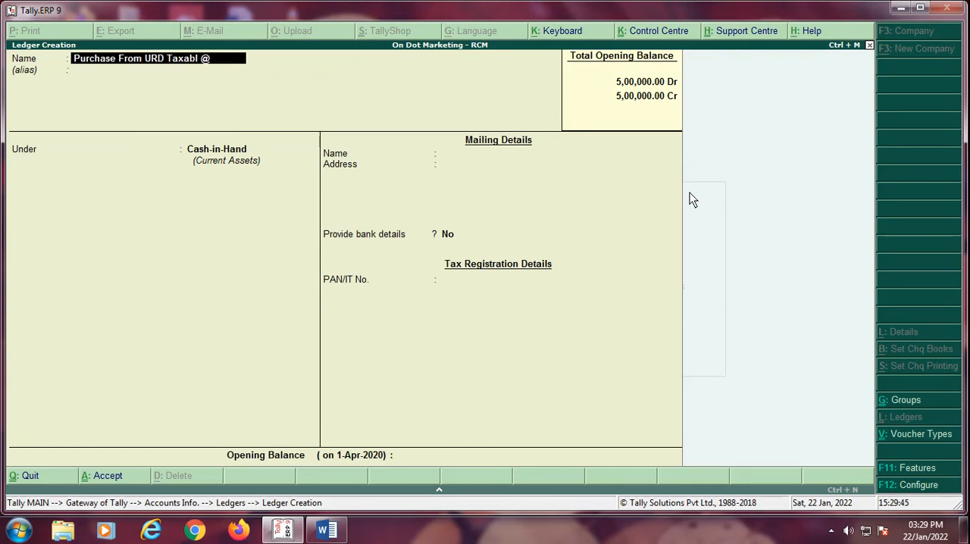
{"action": "type", "text": " 18 %"}
{"action": "key", "text": "Return"}
{"action": "key", "text": "Return"}
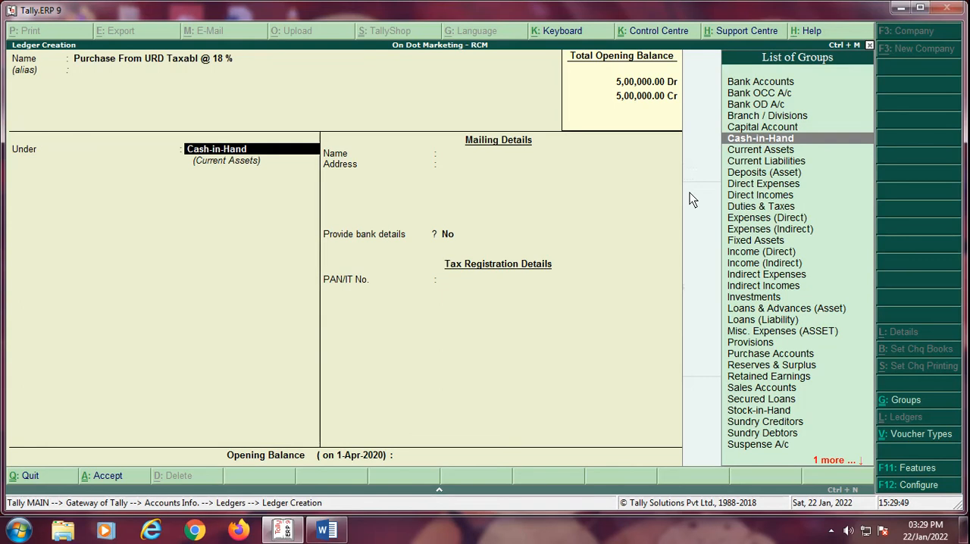
Step: Place the ledger under Purchase Accounts, keep inventory values affected at Yes, ledger type Not Applicable and GST Applicable
{"action": "type", "text": "P"}
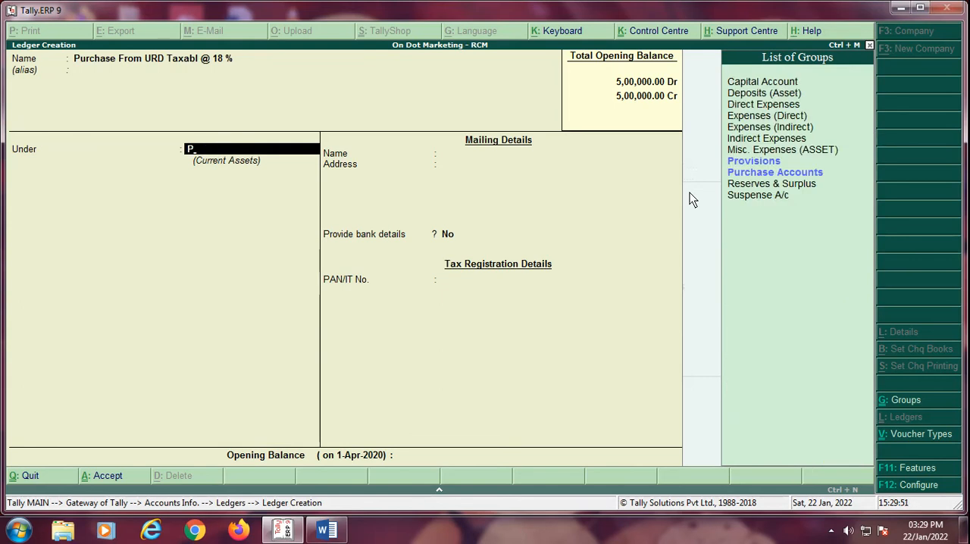
{"action": "key", "text": "Down"}
{"action": "key", "text": "Return"}
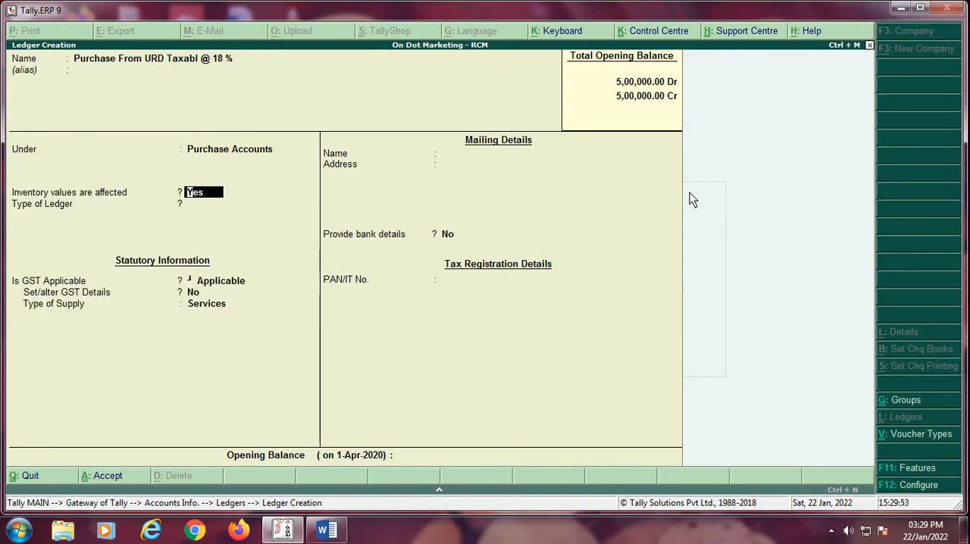
{"action": "key", "text": "Return"}
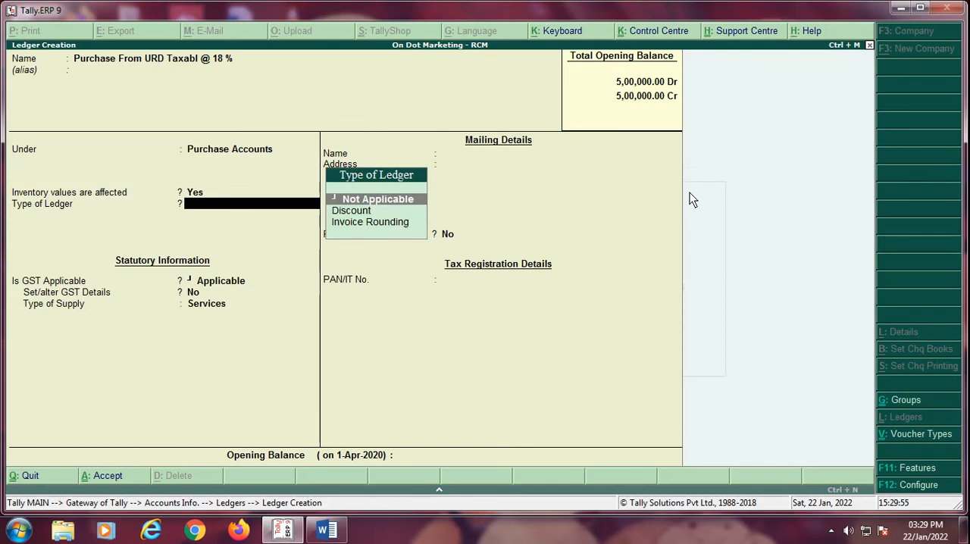
{"action": "key", "text": "Return"}
Step: Choose to set the purchase ledger's GST details, leaving the HSN/SAC description and code blank
{"action": "key", "text": "Return"}
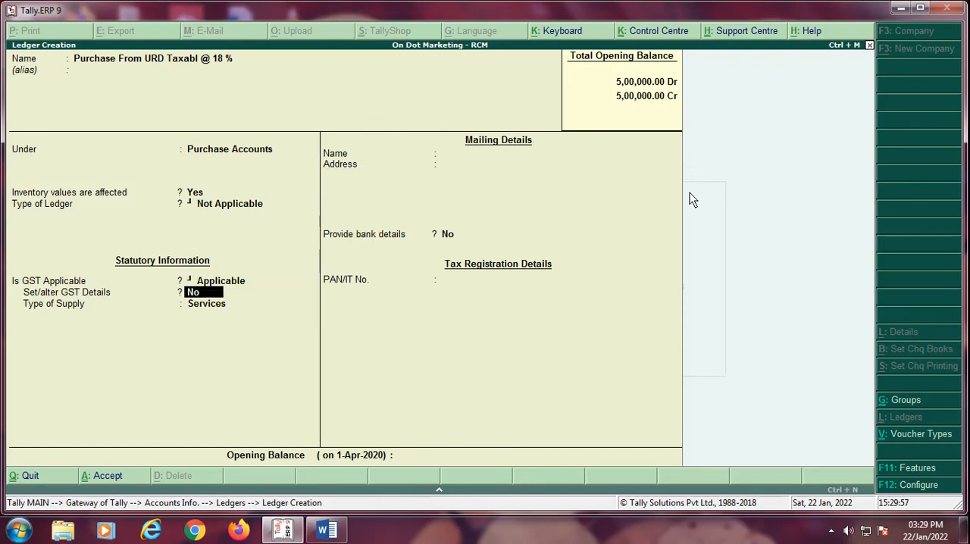
{"action": "type", "text": "y"}
{"action": "key", "text": "Return"}
{"action": "key", "text": "Return"}
{"action": "key", "text": "Return"}
{"action": "key", "text": "Return"}
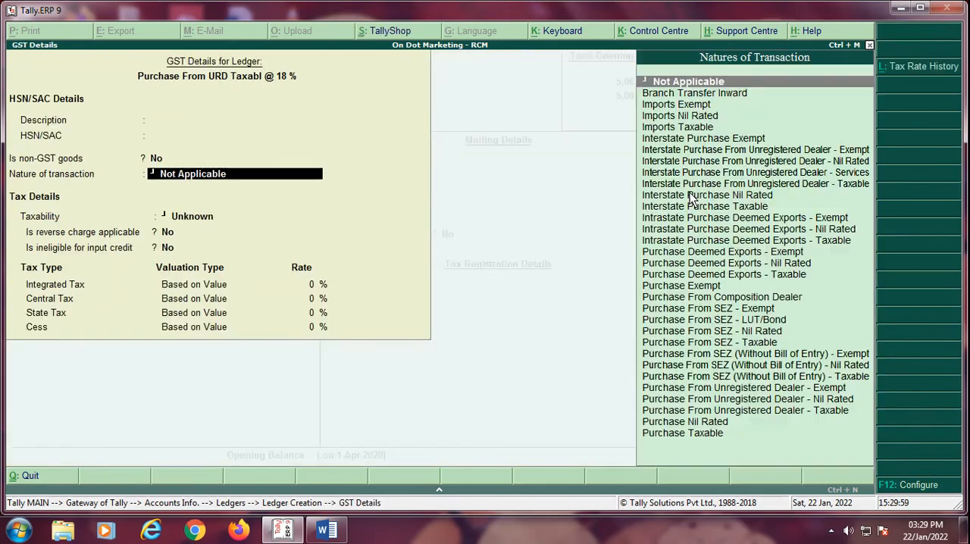
{"action": "type", "text": "Pur"}
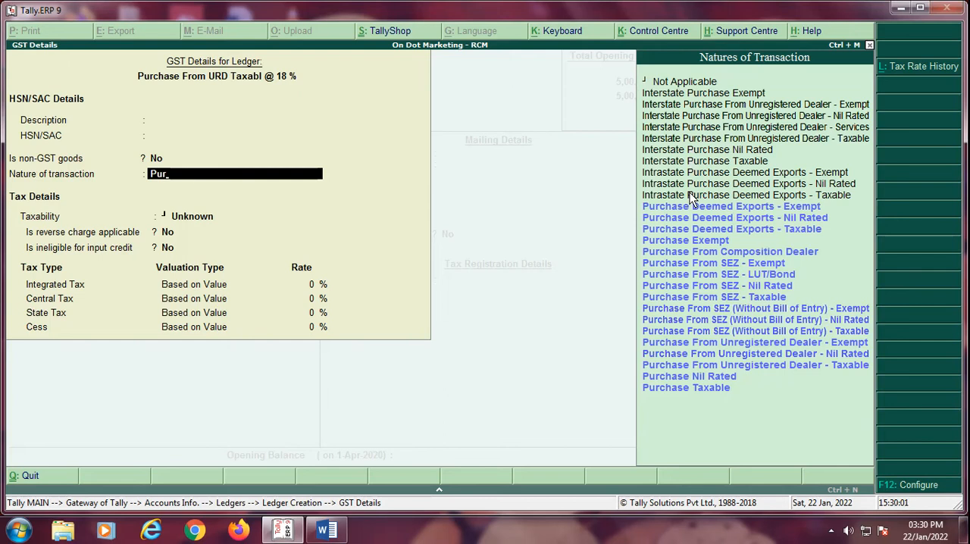
{"action": "key", "text": "Up"}
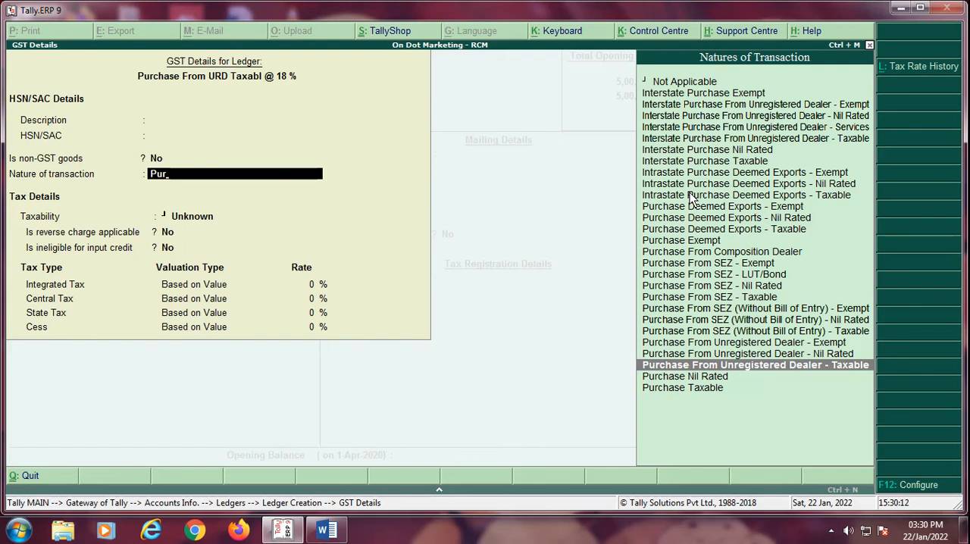
{"action": "key", "text": "BackSpace"}
{"action": "key", "text": "BackSpace"}
{"action": "key", "text": "BackSpace"}
{"action": "key", "text": "BackSpace"}
{"action": "key", "text": "BackSpace"}
{"action": "key", "text": "BackSpace"}
{"action": "key", "text": "BackSpace"}
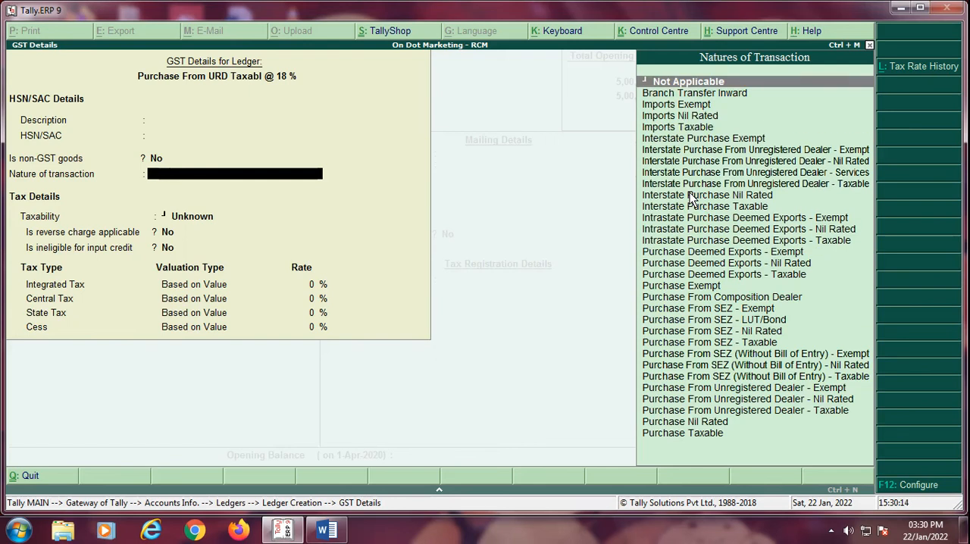
Step: Return to the purchase ledger's main form, keep its group, inventory and GST settings, and reopen its GST details
{"action": "key", "text": "BackSpace"}
{"action": "key", "text": "BackSpace"}
{"action": "key", "text": "BackSpace"}
{"action": "key", "text": "BackSpace"}
{"action": "key", "text": "BackSpace"}
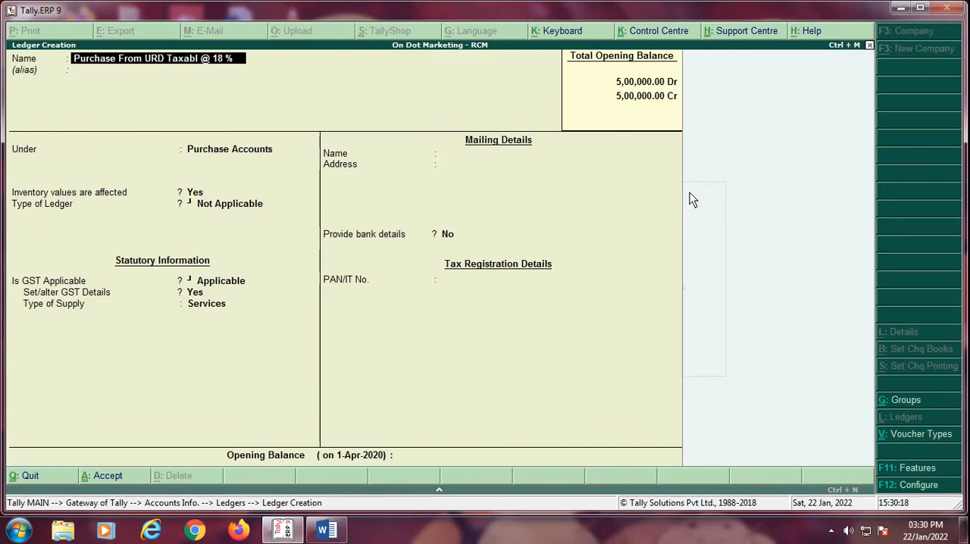
{"action": "key", "text": "Return"}
{"action": "key", "text": "Return"}
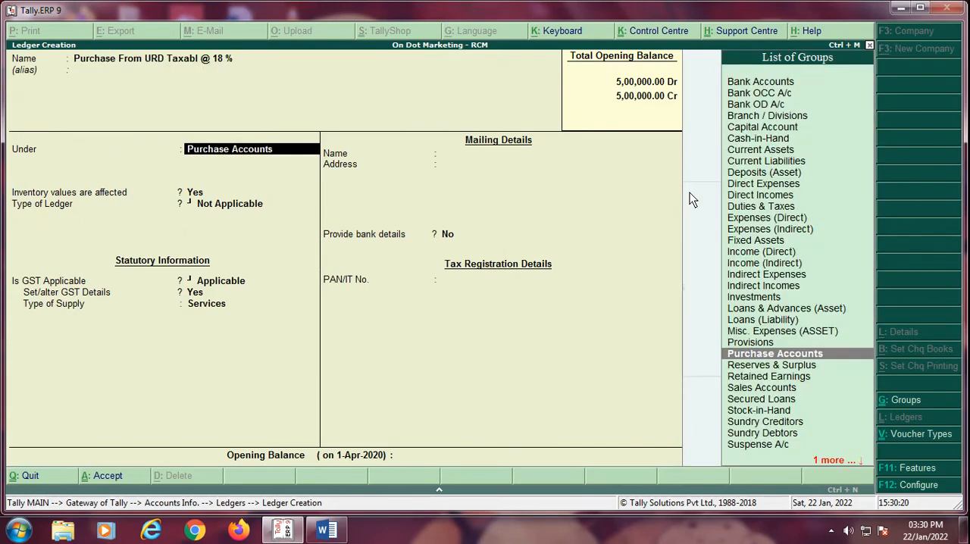
{"action": "key", "text": "Return"}
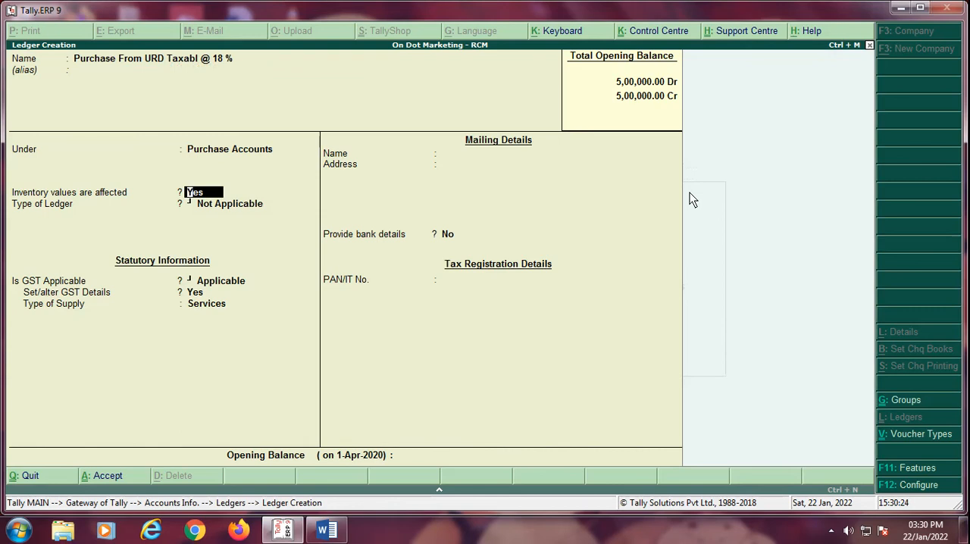
{"action": "key", "text": "Return"}
{"action": "key", "text": "Return"}
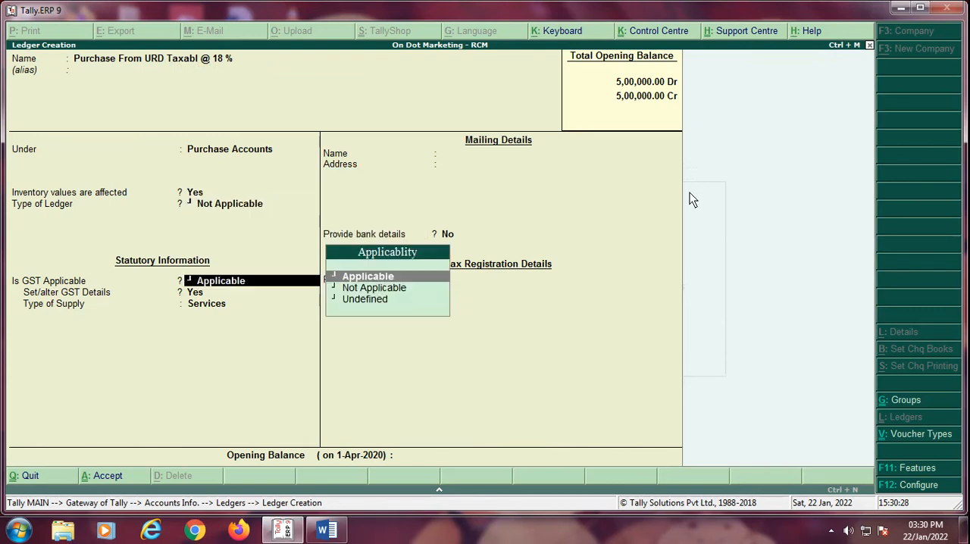
{"action": "key", "text": "Return"}
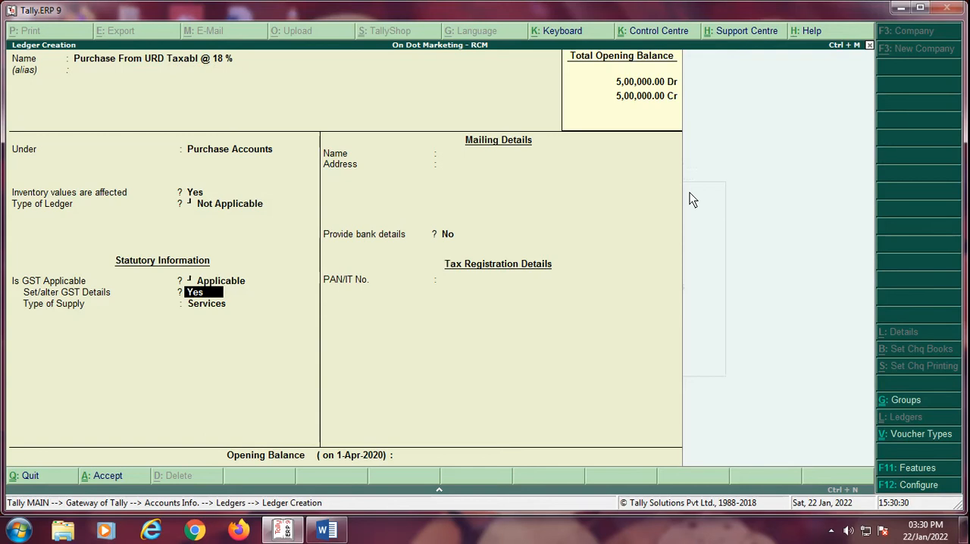
{"action": "key", "text": "Return"}
{"action": "key", "text": "Return"}
{"action": "key", "text": "Return"}
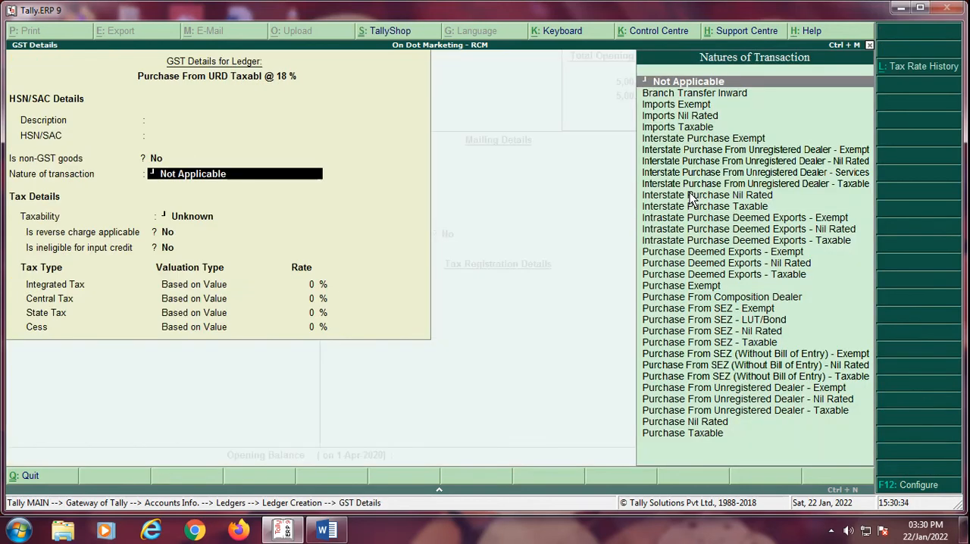
Step: Set the purchase ledger's nature of transaction to Purchase From Unregistered Dealer - Taxable
{"action": "type", "text": "Pur"}
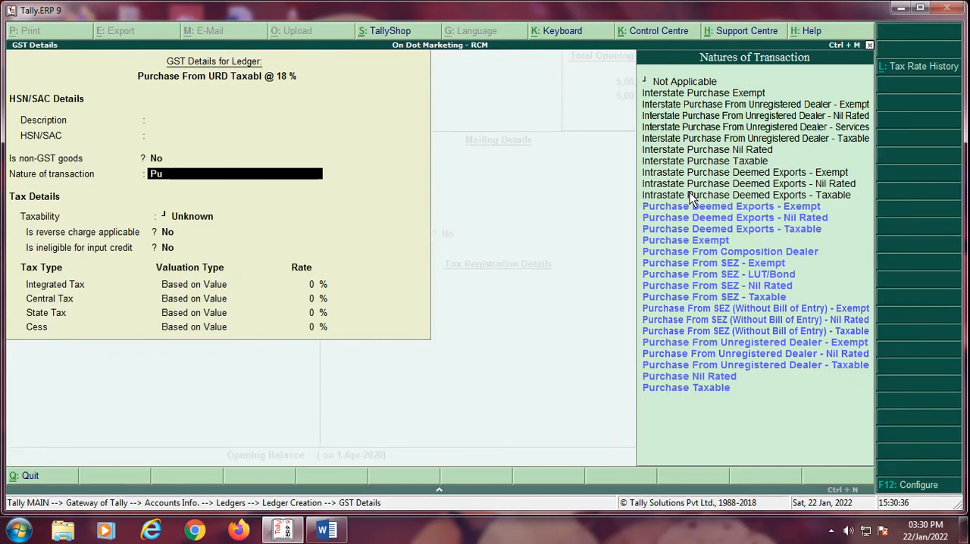
{"action": "key", "text": "Up"}
{"action": "key", "text": "Up"}
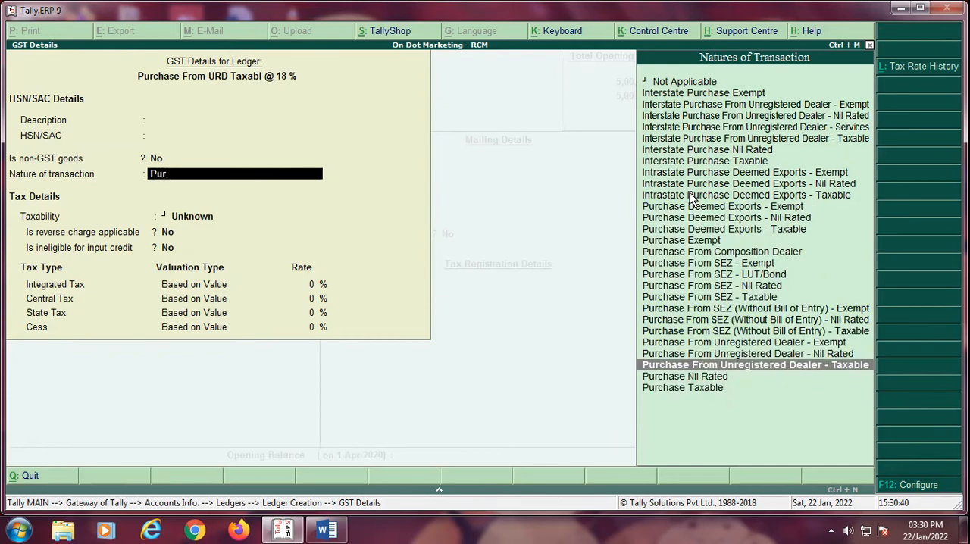
{"action": "key", "text": "Return"}
{"action": "key", "text": "Return"}
{"action": "key", "text": "Return"}
Step: Keep taxability as Taxable, set the integrated tax rate to 18 %, and accept the GST details
{"action": "type", "text": "18"}
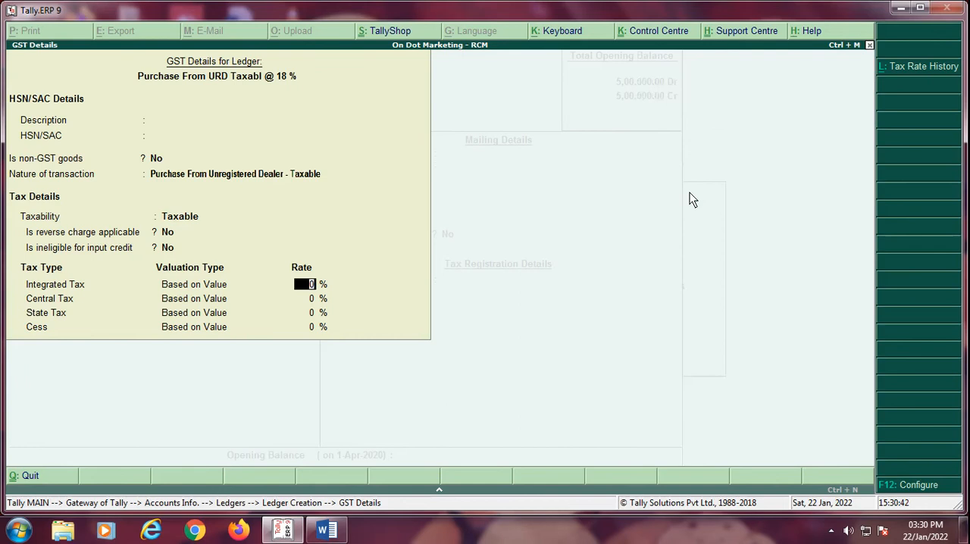
{"action": "key", "text": "Return"}
{"action": "key", "text": "Return"}
{"action": "key", "text": "Return"}
{"action": "key", "text": "Return"}
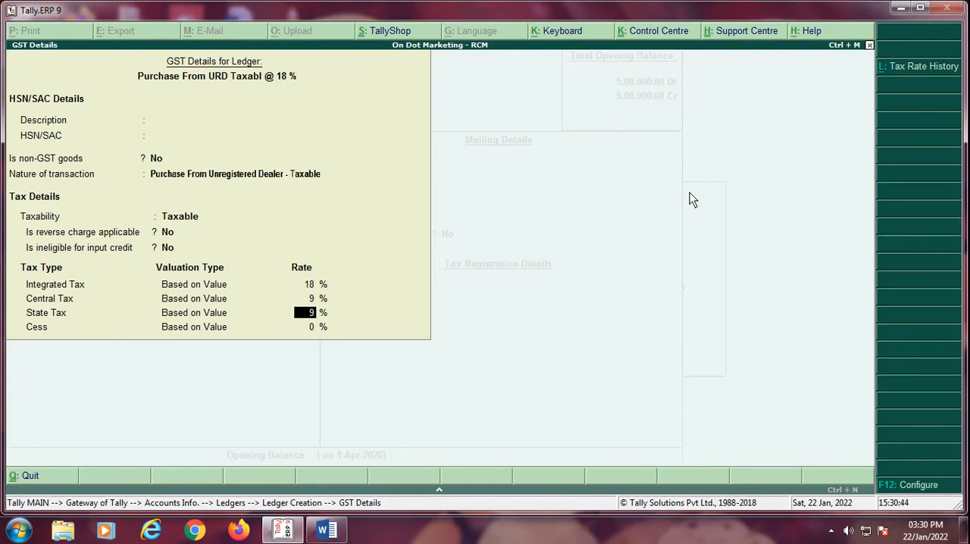
Step: Set the purchase ledger's type of supply to Goods and save the ledger
{"action": "key", "text": "Up"}
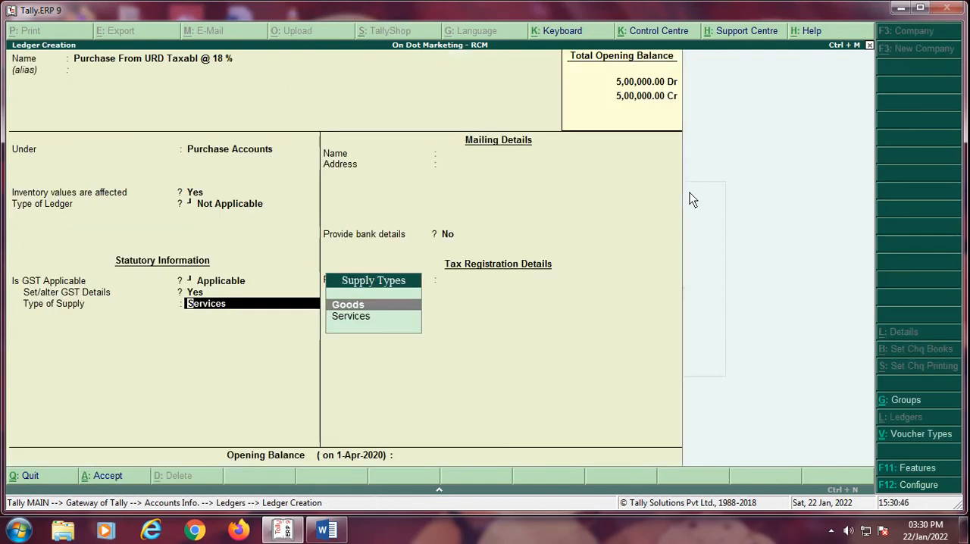
{"action": "key", "text": "Return"}
{"action": "key", "text": "Return"}
{"action": "key", "text": "Return"}
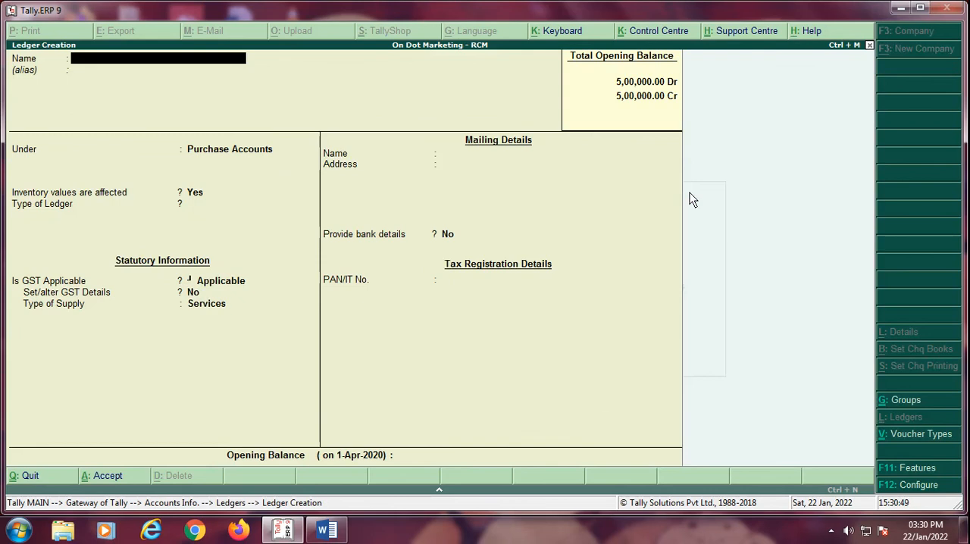
Step: Start a new ledger named "Sansui Enterprises" and place it under Sundry Creditors
{"action": "type", "text": "Sansui Enterprises"}
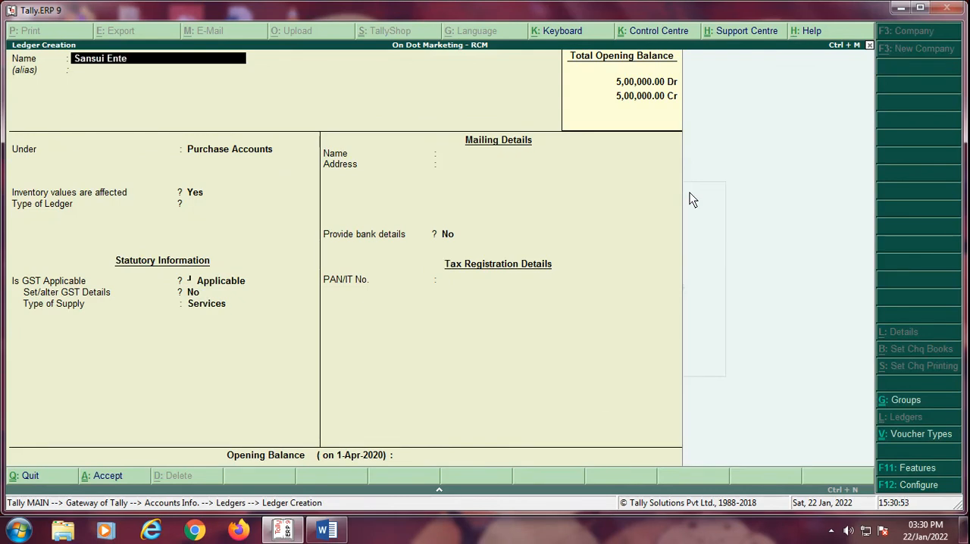
{"action": "key", "text": "Return"}
{"action": "key", "text": "Return"}
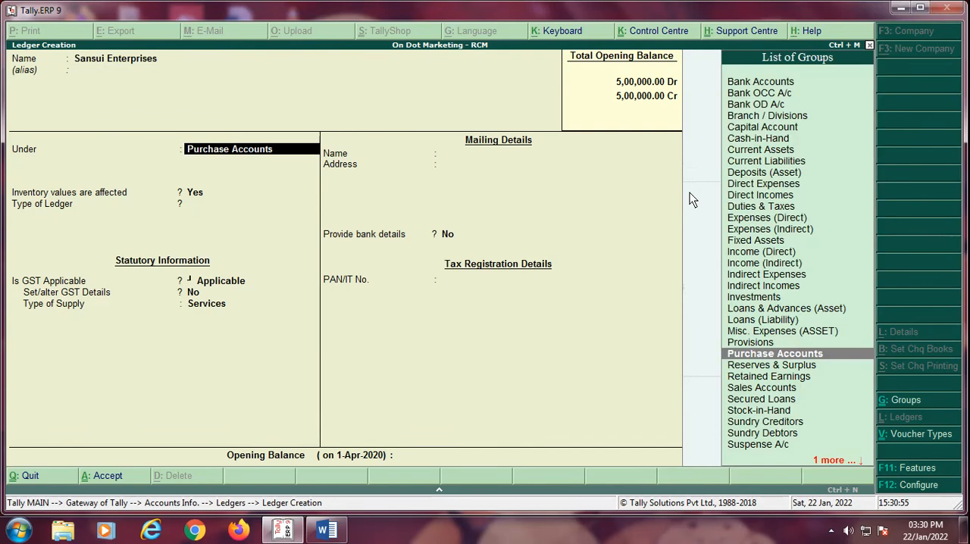
{"action": "type", "text": "Su"}
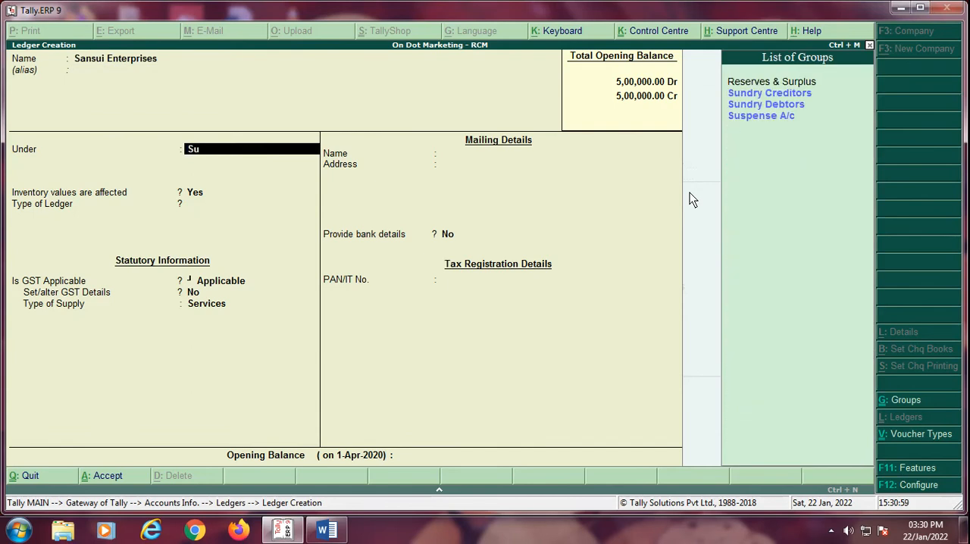
{"action": "key", "text": "Up"}
{"action": "key", "text": "Up"}
{"action": "key", "text": "Up"}
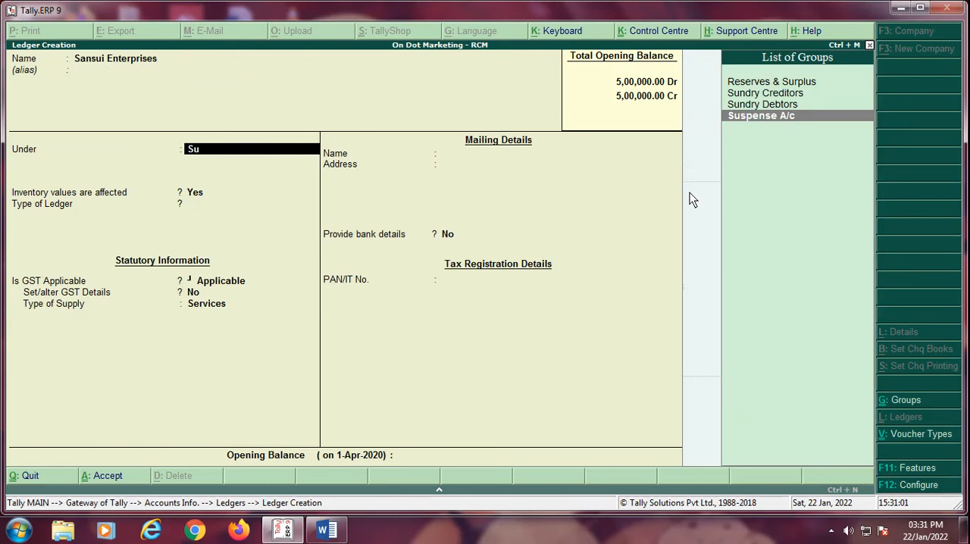
{"action": "key", "text": "Return"}
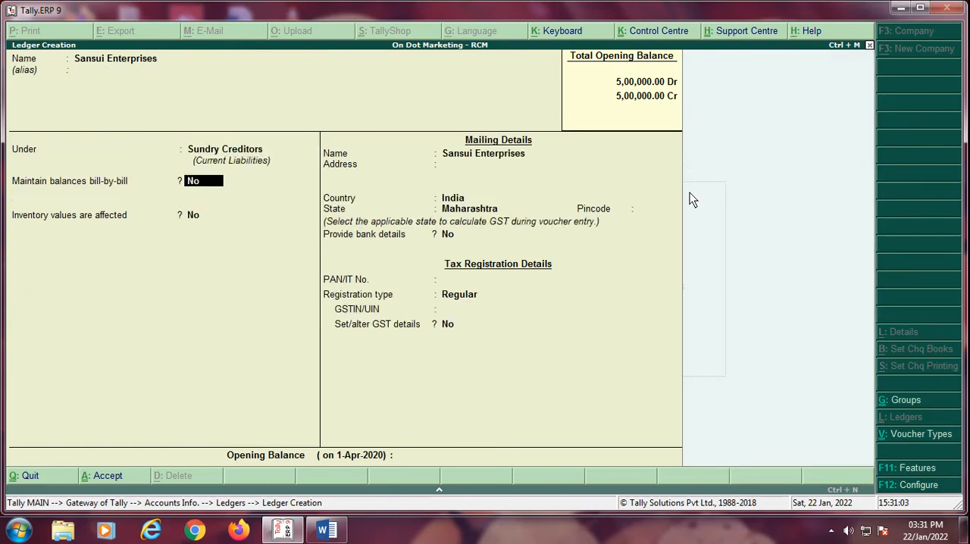
Step: Maintain the creditor's balances bill-by-bill with a default credit period of 30 days, leaving credit-day checking at No
{"action": "type", "text": "y"}
{"action": "key", "text": "Return"}
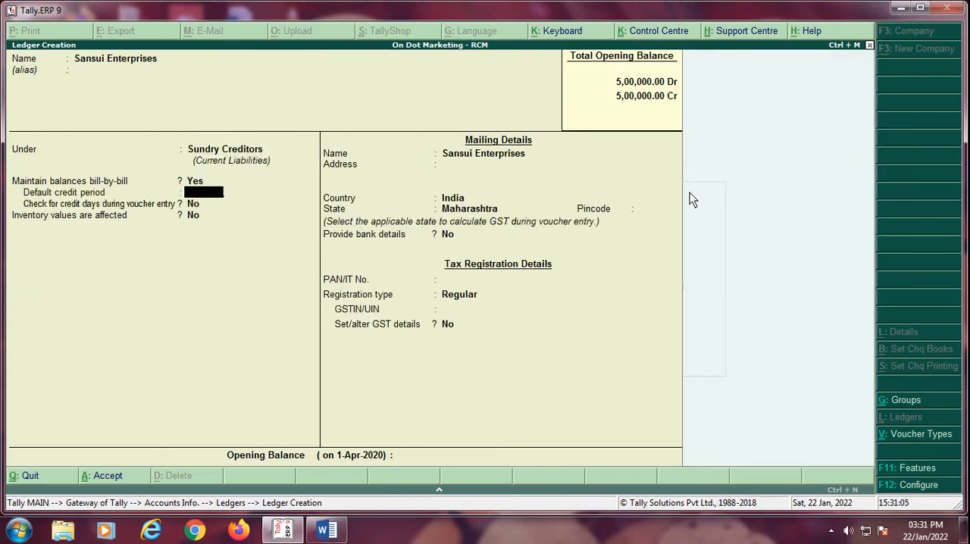
{"action": "type", "text": "30"}
{"action": "key", "text": "Return"}
{"action": "key", "text": "Return"}
{"action": "key", "text": "Return"}
{"action": "key", "text": "Return"}
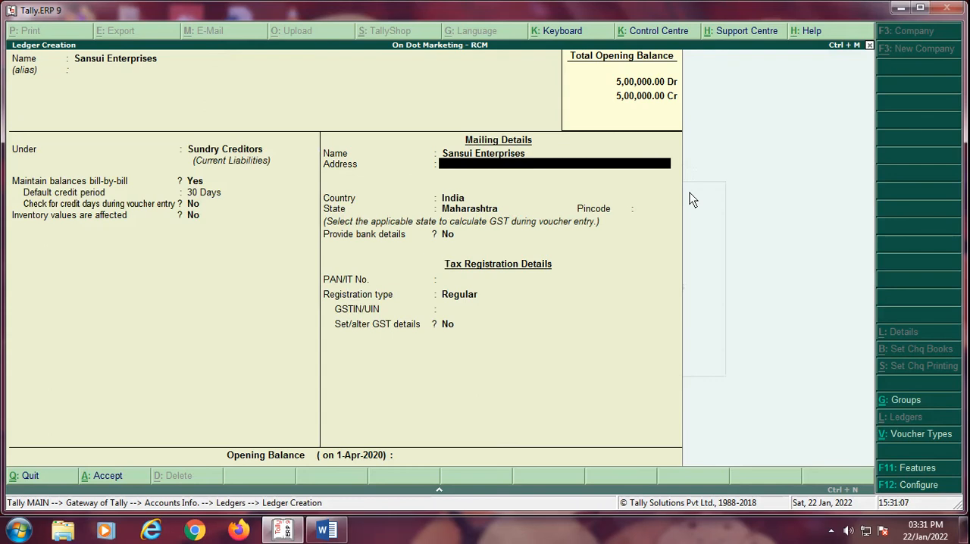
Step: Enter the creditor's postal address and pincode, keeping India and Maharashtra, without bank details
{"action": "key", "text": "Return"}
{"action": "type", "text": "Pune"}
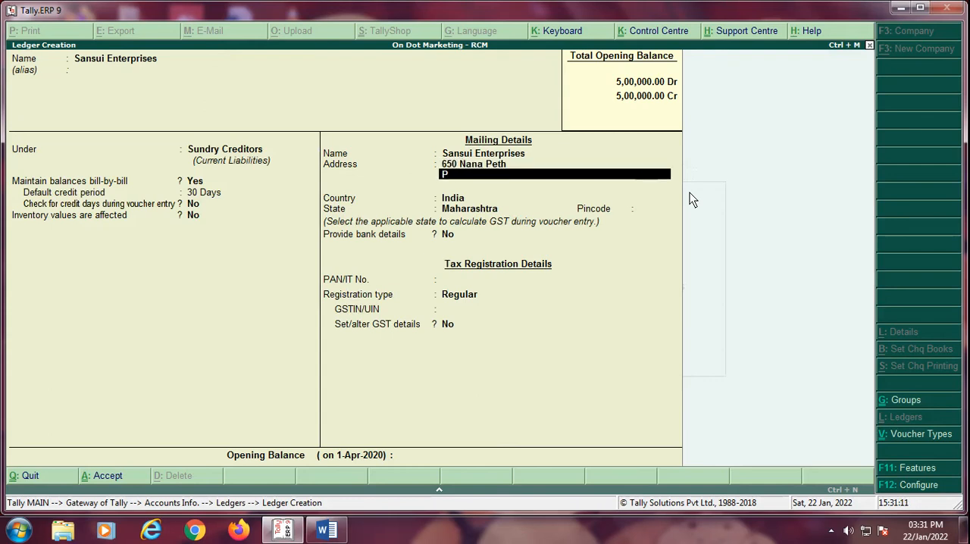
{"action": "key", "text": "Return"}
{"action": "key", "text": "Return"}
{"action": "key", "text": "Return"}
{"action": "key", "text": "Return"}
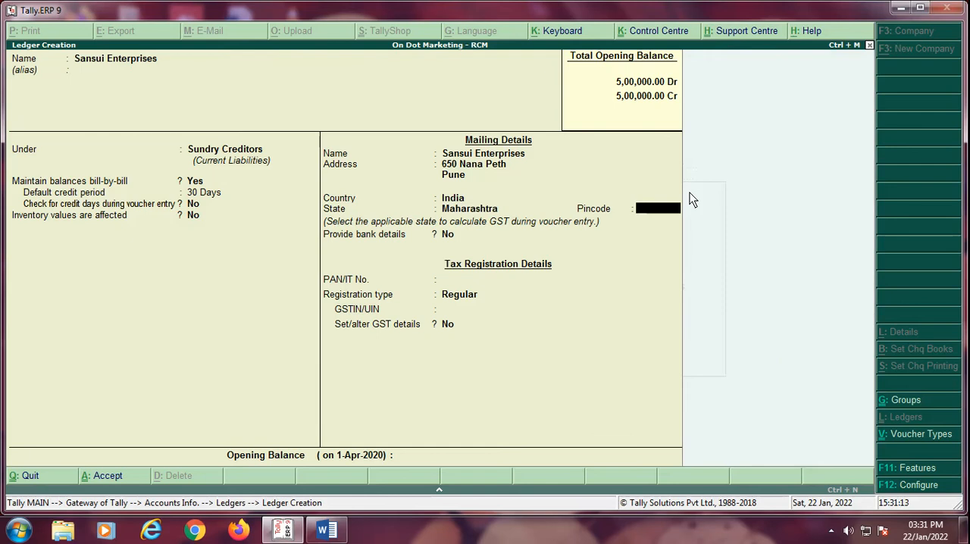
{"action": "type", "text": "411001"}
{"action": "key", "text": "Return"}
{"action": "key", "text": "Return"}
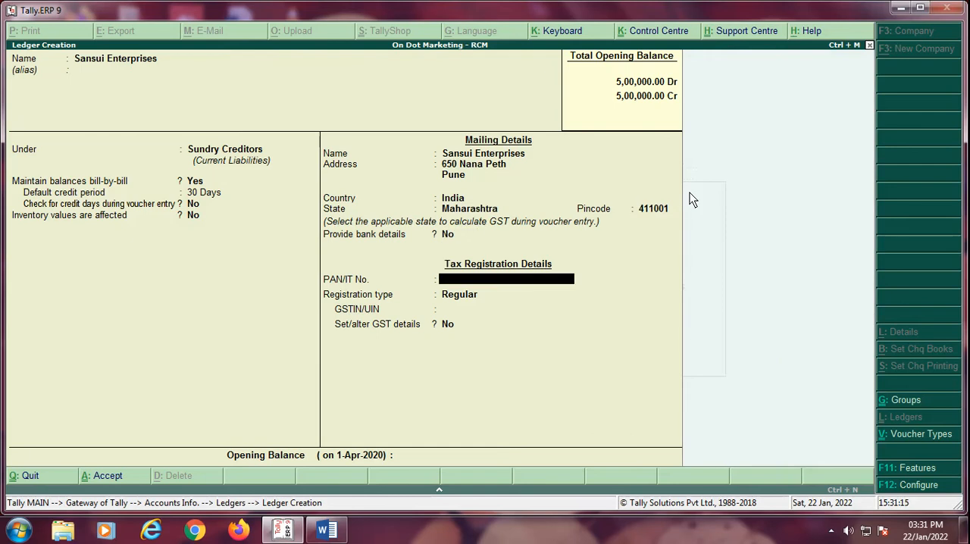
Step: Set the creditor's registration type to Unregistered, accept its additional GST details as they are, and save the ledger
{"action": "key", "text": "Return"}
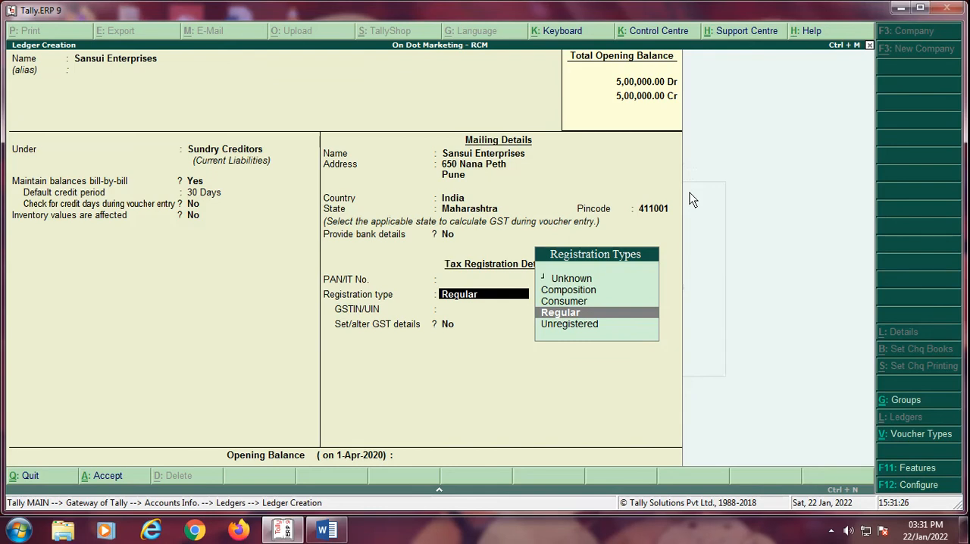
{"action": "key", "text": "Down"}
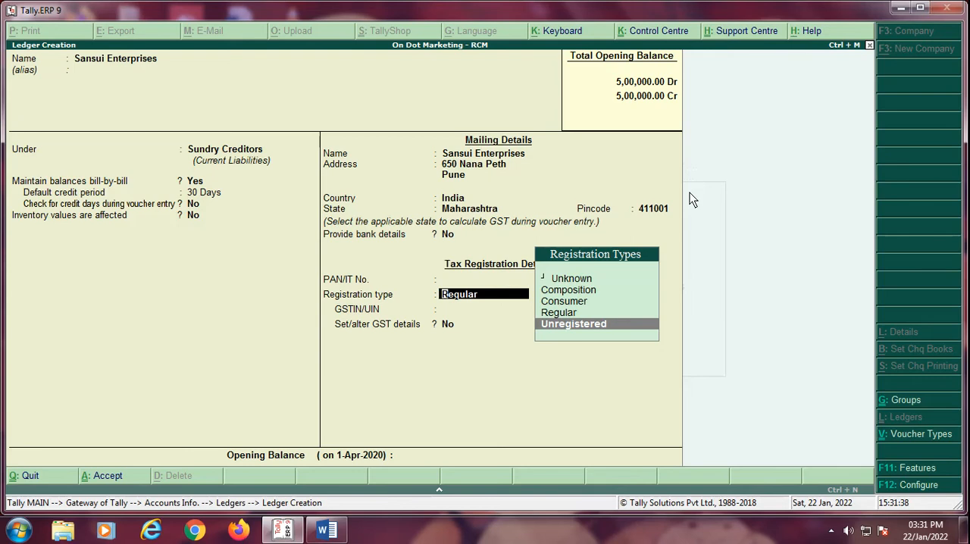
{"action": "key", "text": "Return"}
{"action": "key", "text": "y"}
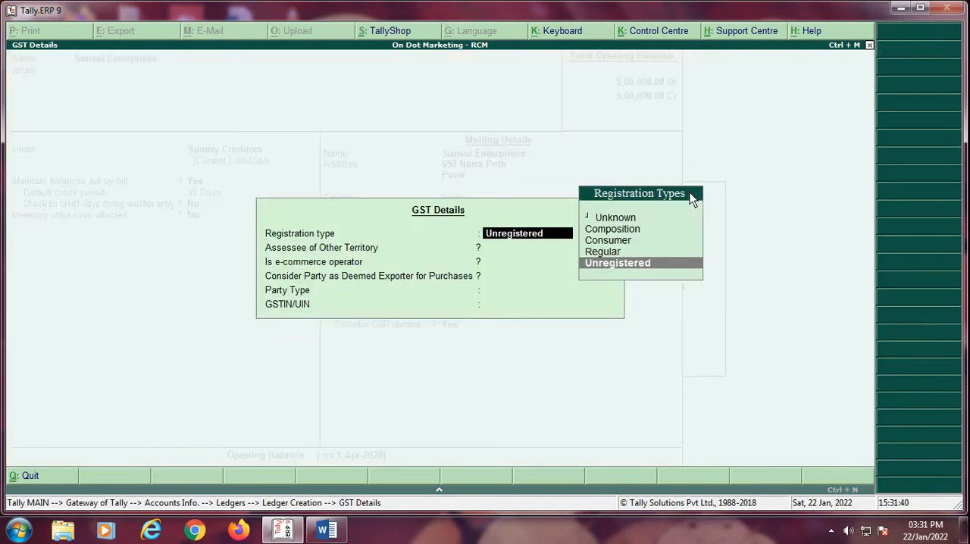
{"action": "key", "text": "ctrl+a"}
{"action": "key", "text": "Return"}
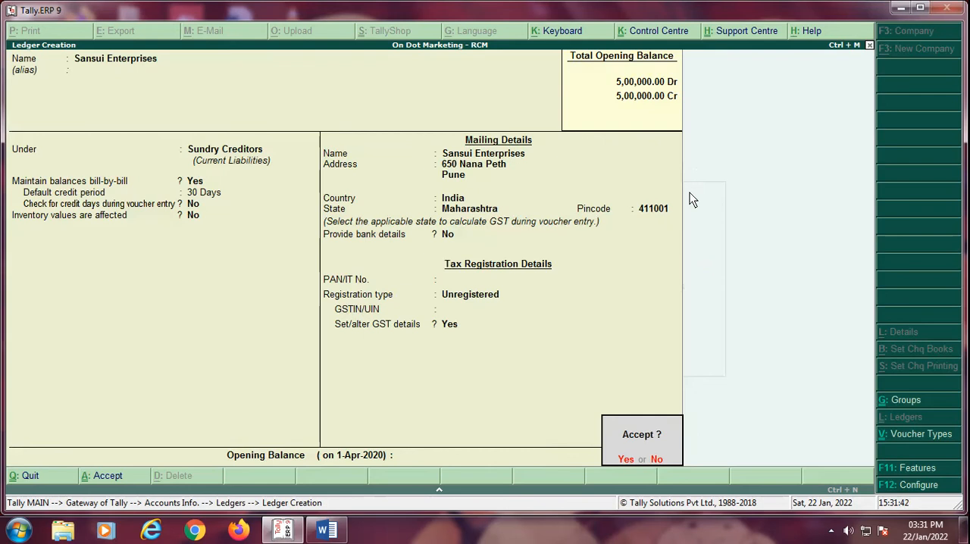
{"action": "key", "text": "Return"}
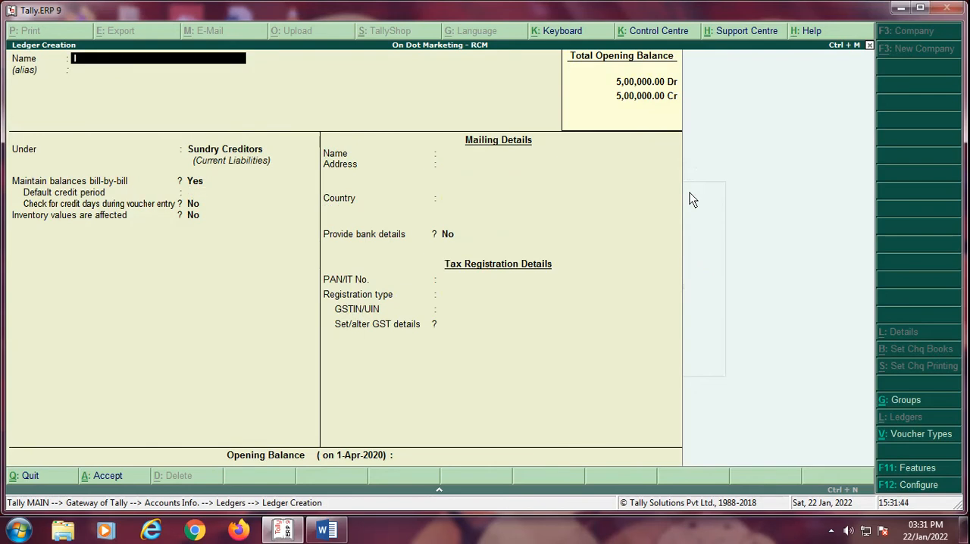
Step: Start a new ledger named "Input CGST 9 %" and place it under Duties & Taxes
{"action": "type", "text": "Input CGST 9 %"}
{"action": "key", "text": "Return"}
{"action": "key", "text": "Return"}
{"action": "type", "text": "Du"}
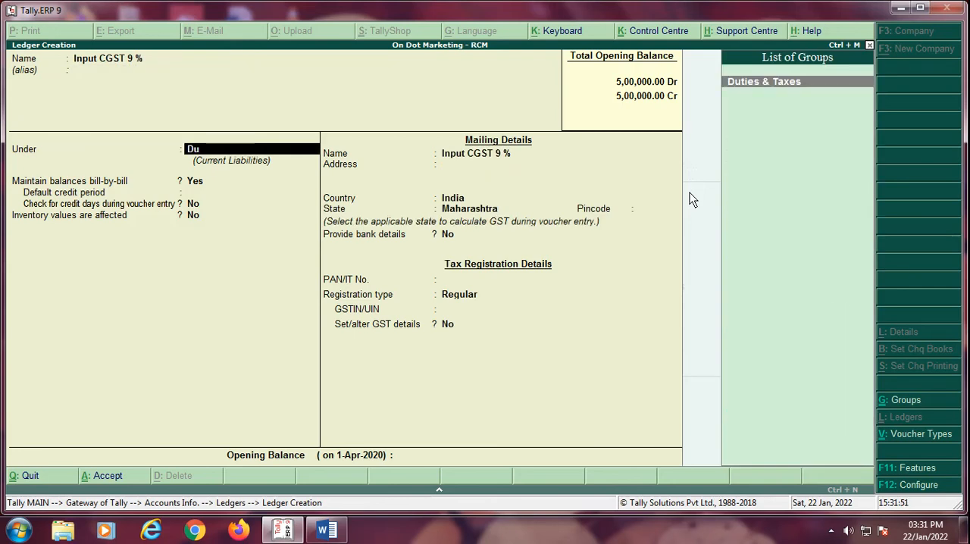
Step: Set the CGST ledger's type of duty to GST and its tax type to Central Tax, keeping inventory values unaffected
{"action": "key", "text": "Return"}
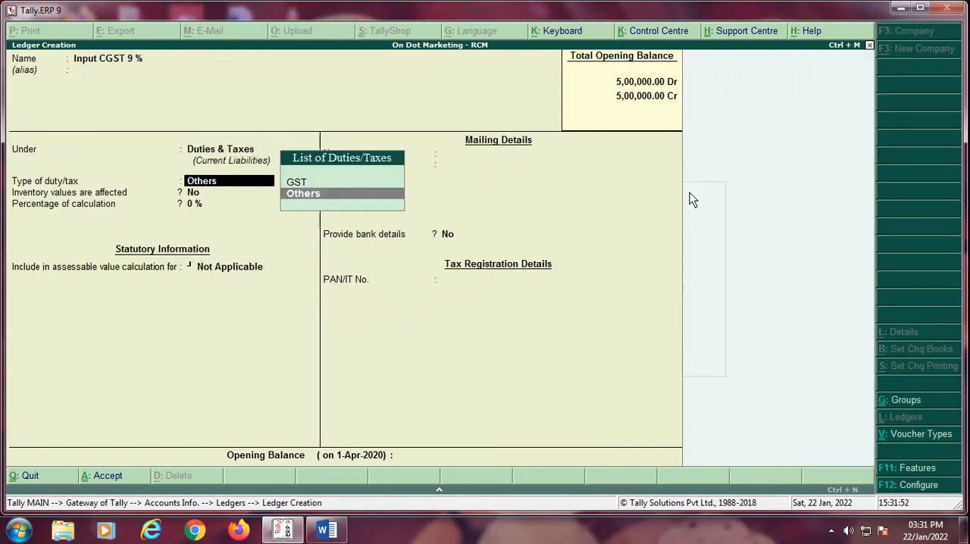
{"action": "key", "text": "Up"}
{"action": "key", "text": "Return"}
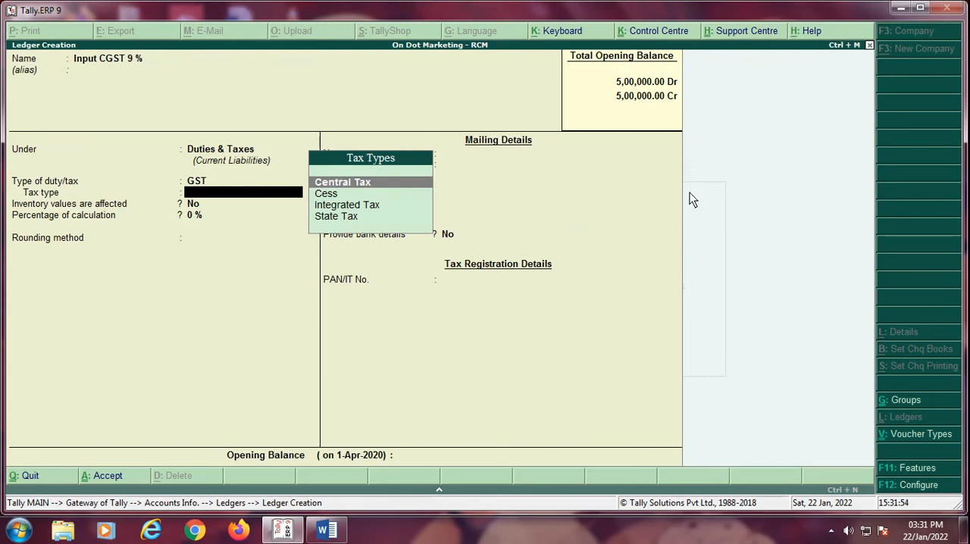
{"action": "key", "text": "Down"}
{"action": "key", "text": "Down"}
{"action": "key", "text": "Down"}
{"action": "key", "text": "Up"}
{"action": "key", "text": "Up"}
{"action": "key", "text": "Up"}
Step: Set the CGST ledger's percentage of calculation to 9 %, leave rounding Not Applicable, and save the ledger
{"action": "key", "text": "Return"}
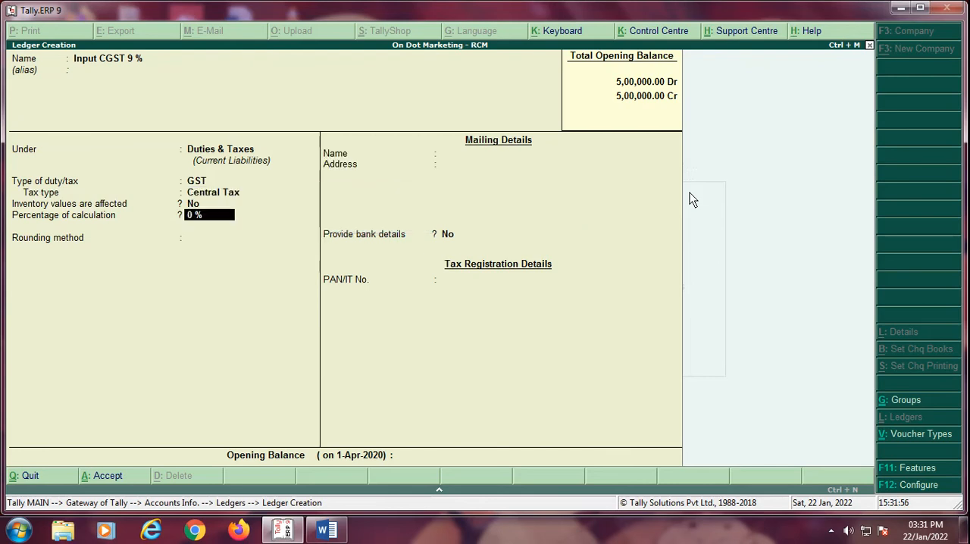
{"action": "type", "text": "9"}
{"action": "key", "text": "Return"}
{"action": "key", "text": "Return"}
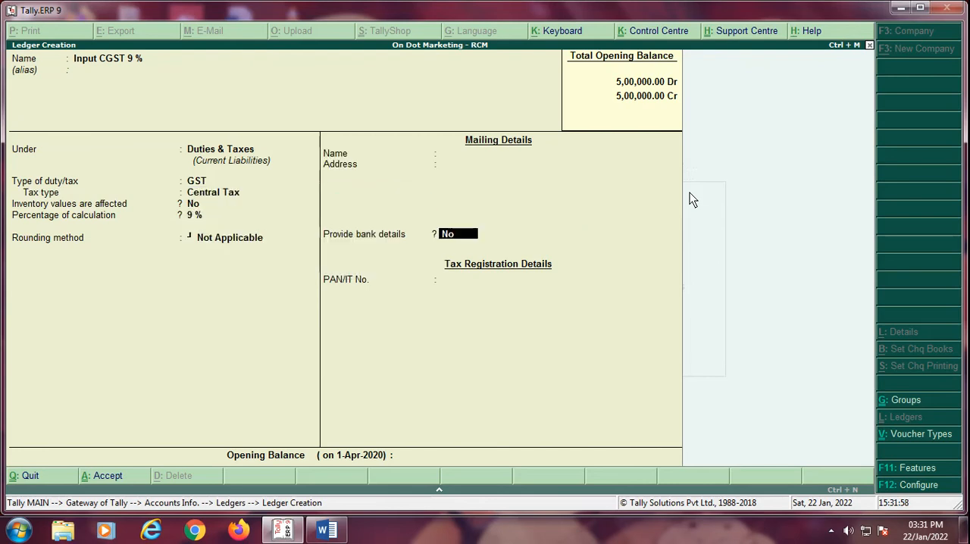
{"action": "key", "text": "Return"}
{"action": "type", "text": "y"}
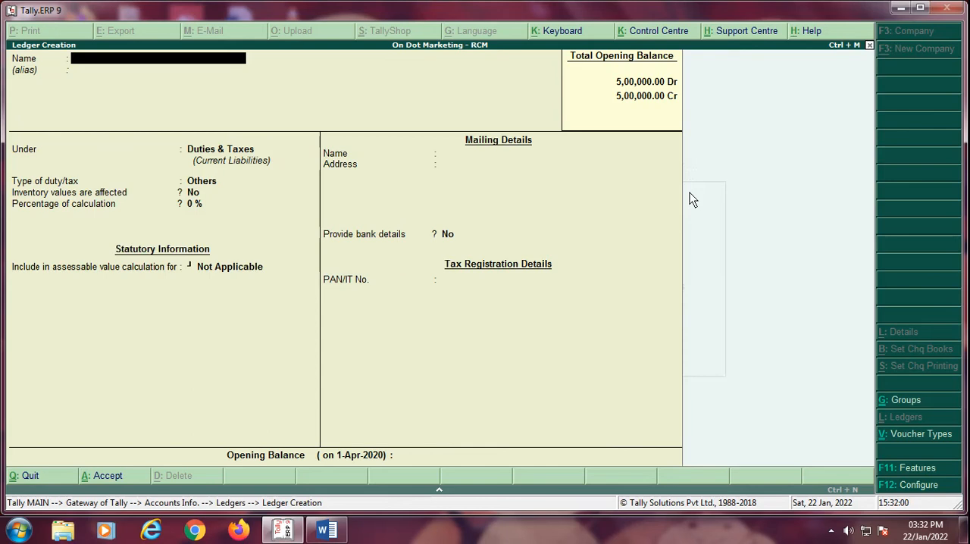
{"action": "type", "text": "Input SGST 9 %"}
Step: Start a new ledger named "Input SGST 9 %", keeping it under Duties & Taxes
{"action": "key", "text": "Return"}
Step: Set the SGST ledger's type of duty to GST and its tax type to State Tax, keeping inventory values unaffected
{"action": "key", "text": "Return"}
{"action": "key", "text": "Up"}
{"action": "key", "text": "Return"}
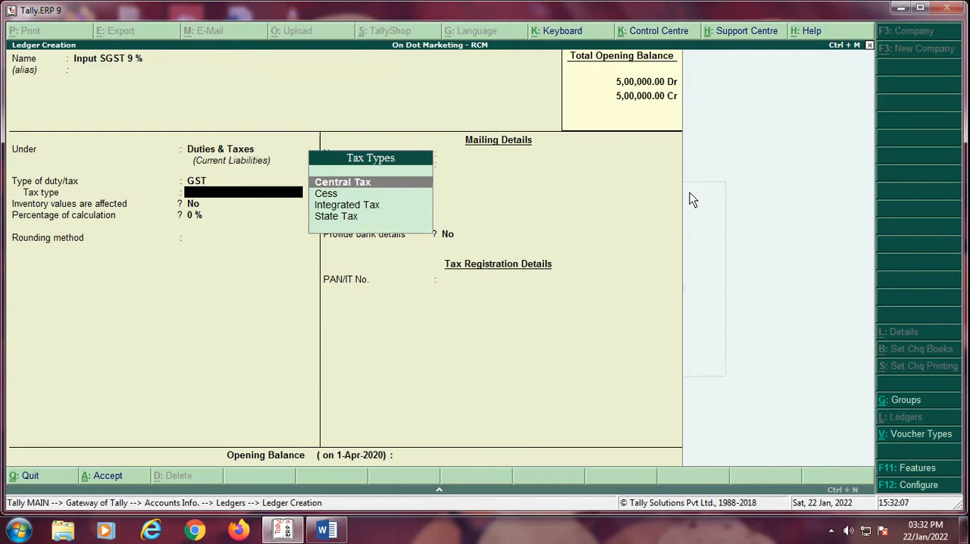
{"action": "key", "text": "Down"}
{"action": "key", "text": "Down"}
{"action": "key", "text": "Down"}
Step: Set the SGST ledger's percentage of calculation to 9 %, leave rounding Not Applicable, and save the ledger
{"action": "key", "text": "Return"}
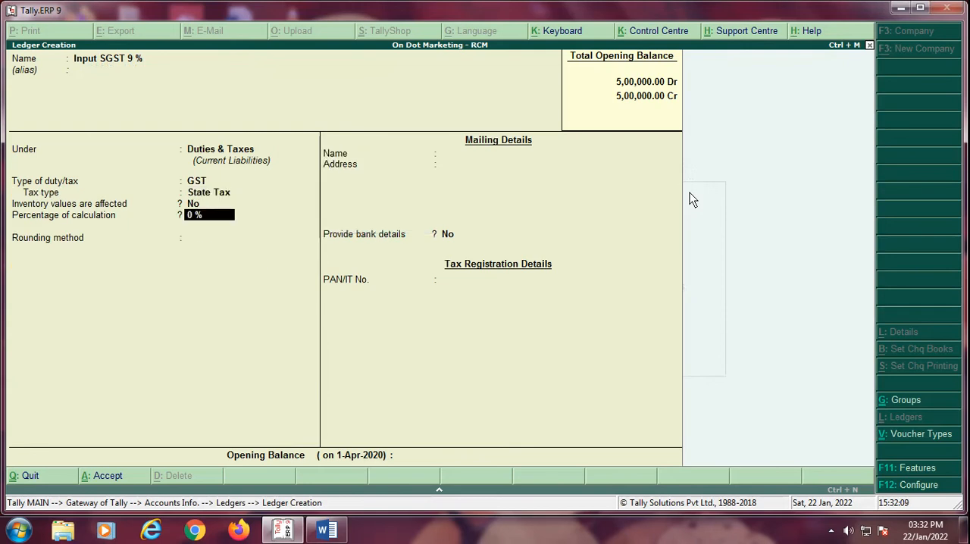
{"action": "type", "text": "9"}
{"action": "key", "text": "Return"}
{"action": "key", "text": "Return"}
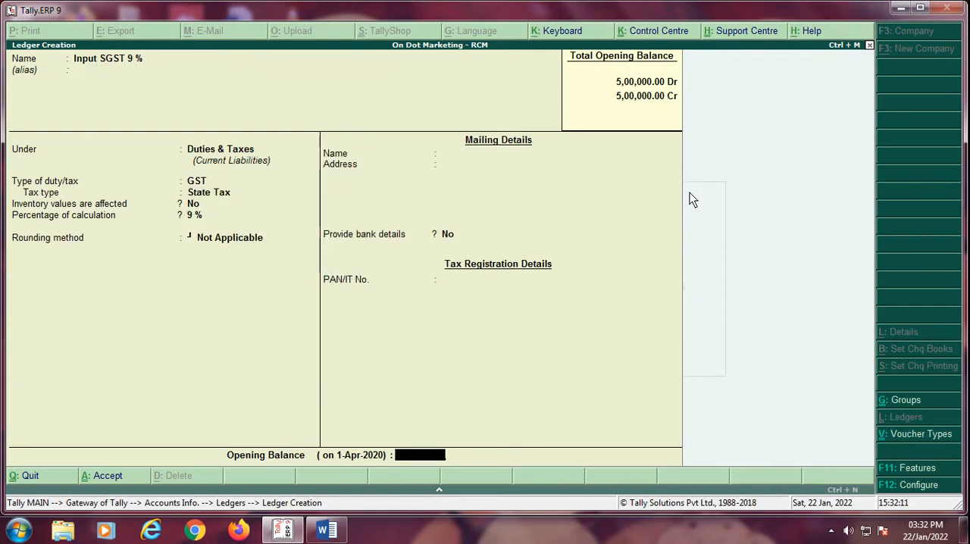
{"action": "key", "text": "Return"}
Step: Start a new ledger named "Input IGST 18 %", keeping it under Duties & Taxes
{"action": "key", "text": "Return"}
{"action": "type", "text": "In"}
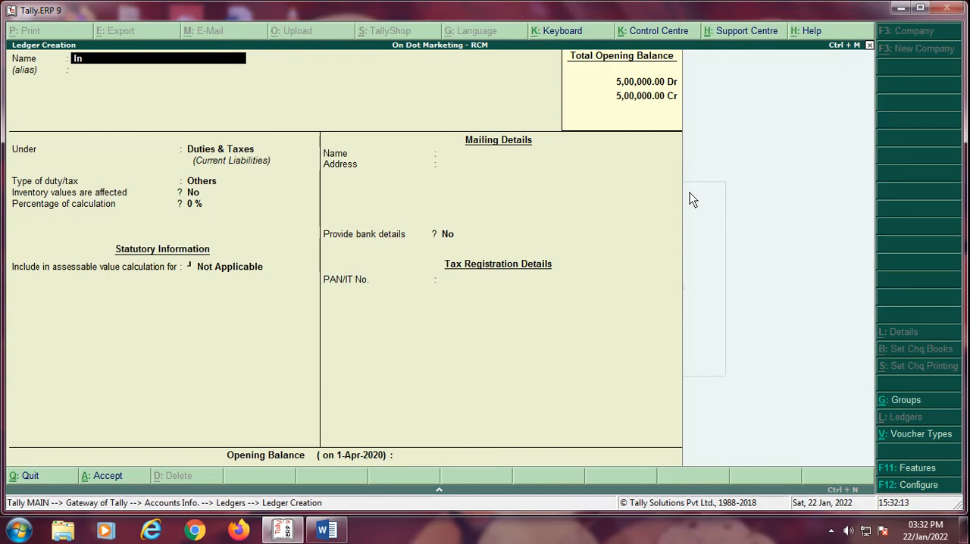
{"action": "type", "text": "put IGST 18 %"}
Step: Set the IGST ledger's type of duty to GST and its tax type to Integrated Tax
{"action": "key", "text": "Return"}
{"action": "key", "text": "Return"}
{"action": "key", "text": "Return"}
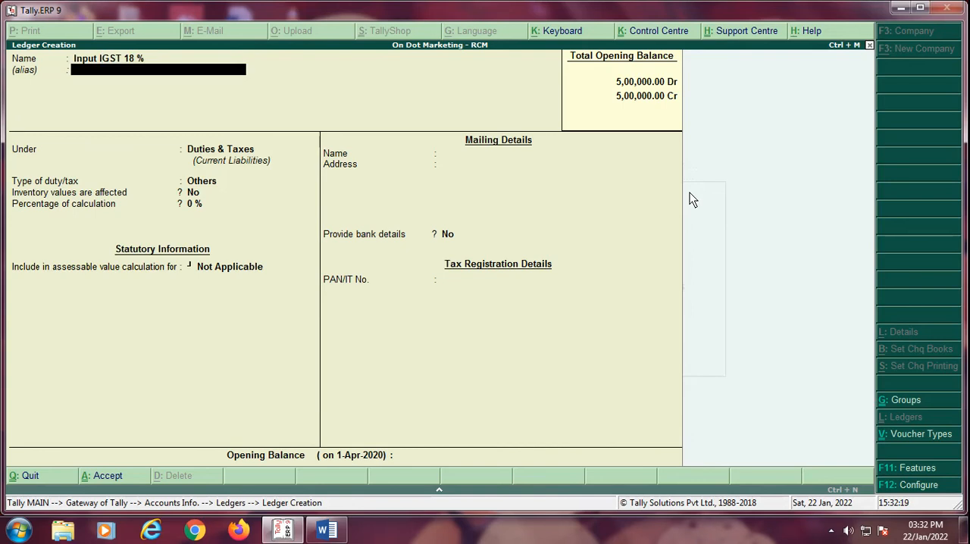
{"action": "key", "text": "Up"}
{"action": "key", "text": "Return"}
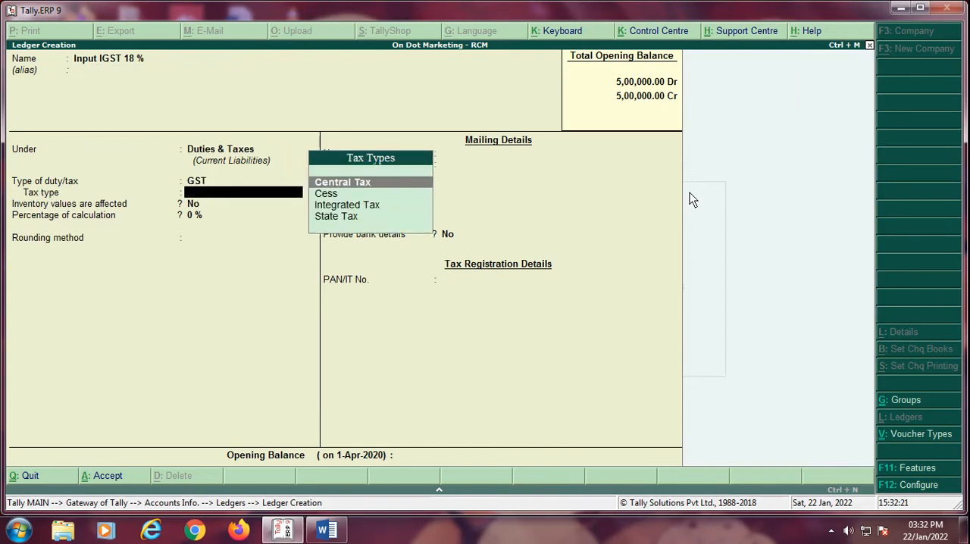
{"action": "key", "text": "Down"}
{"action": "key", "text": "Down"}
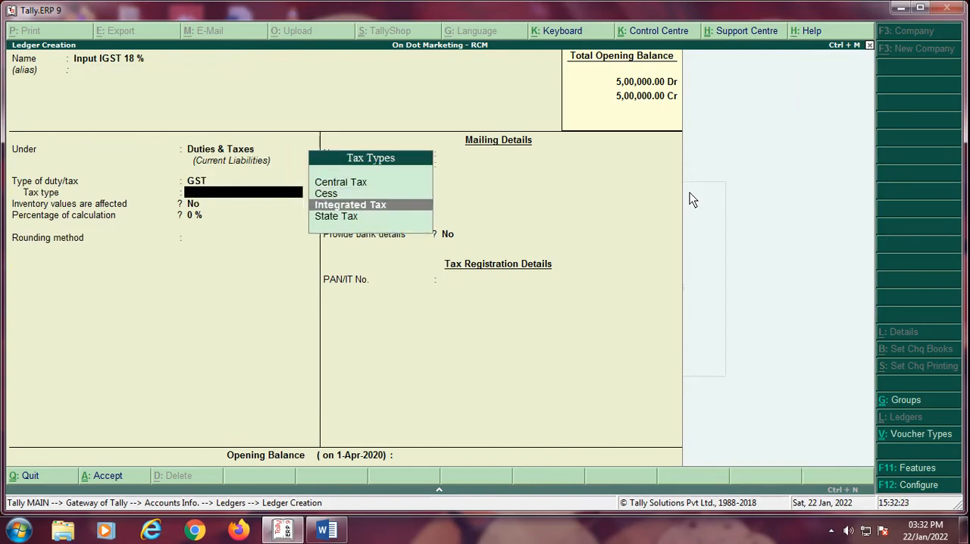
{"action": "key", "text": "Return"}
Step: Set the IGST ledger's percentage of calculation to 18 %, leave rounding Not Applicable, and save the ledger
{"action": "type", "text": "18"}
{"action": "key", "text": "Return"}
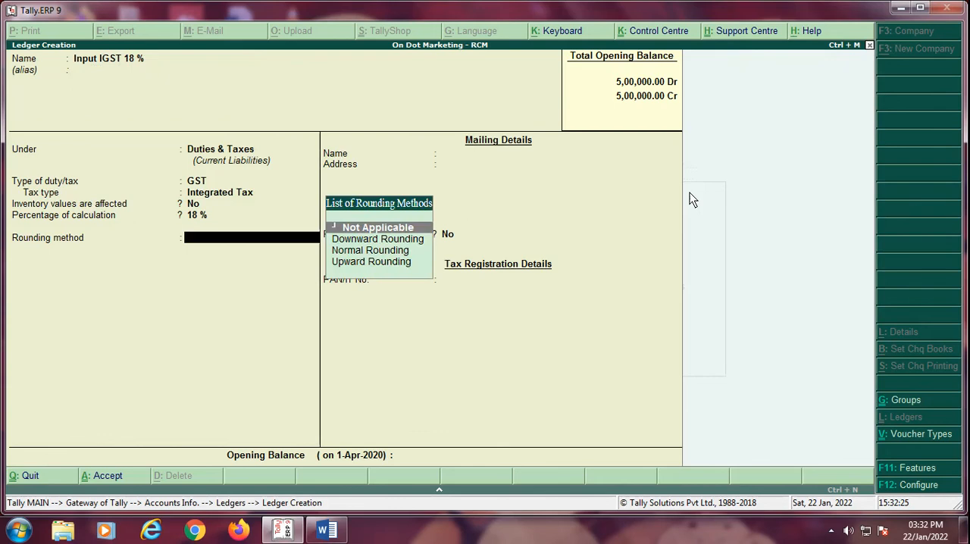
{"action": "key", "text": "Return"}
{"action": "key", "text": "Return"}
{"action": "key", "text": "Return"}
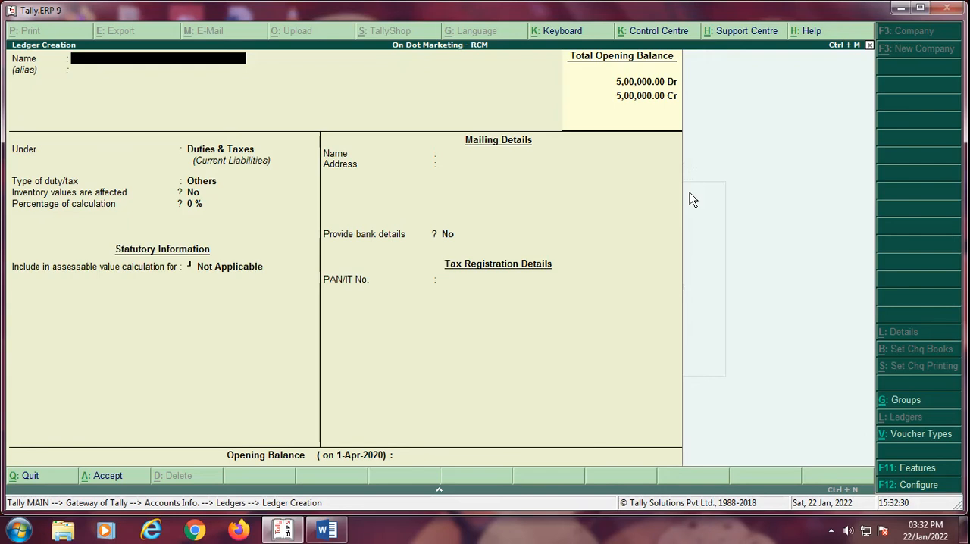
Step: Start a ledger named "Tax on Reverse Charges" under Current Assets, keeping inventory values unaffected
{"action": "type", "text": "Tax on Reverse Charges"}
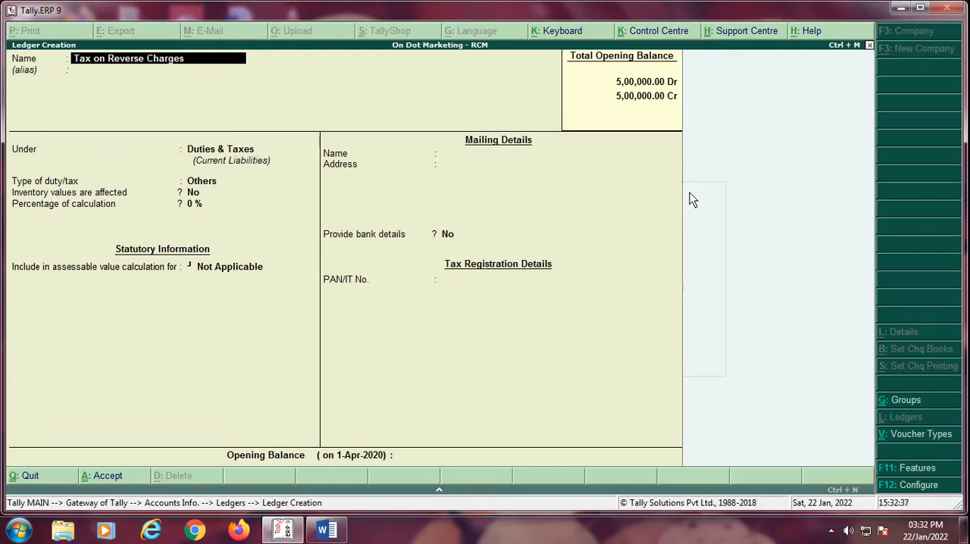
{"action": "key", "text": "Return"}
{"action": "key", "text": "Return"}
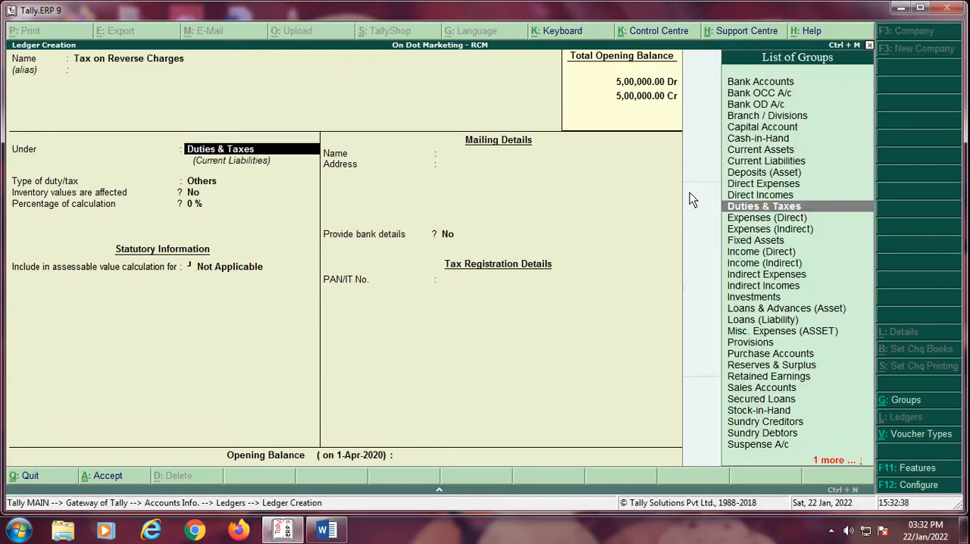
{"action": "type", "text": "Cu"}
{"action": "key", "text": "Return"}
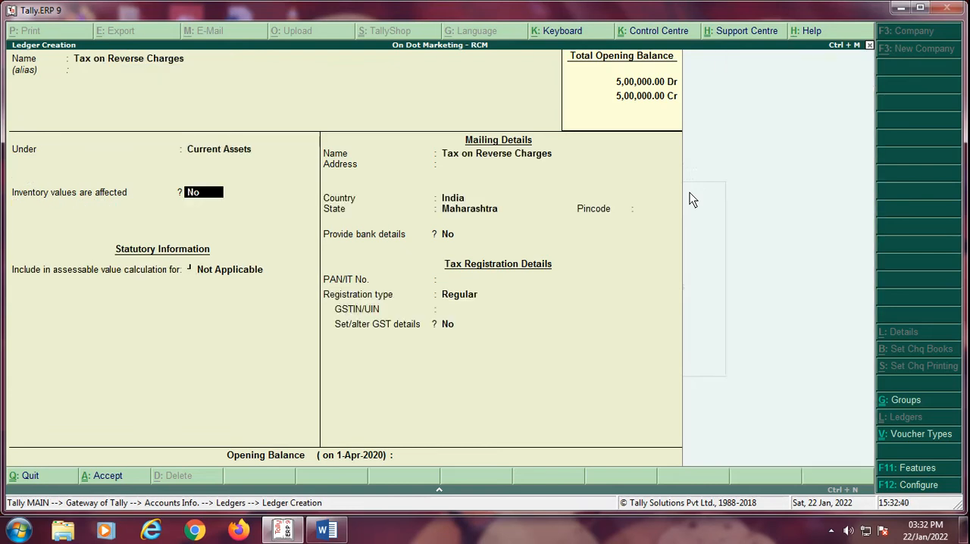
{"action": "key", "text": "Return"}
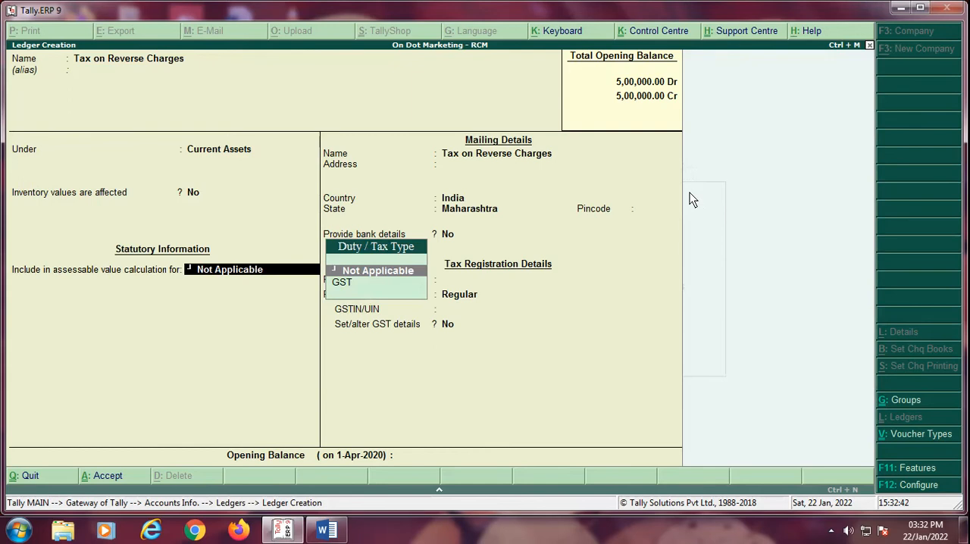
Step: Include the reverse charges ledger in the assessable value calculation for GST, appropriated to Both and calculated Based on Value
{"action": "key", "text": "Down"}
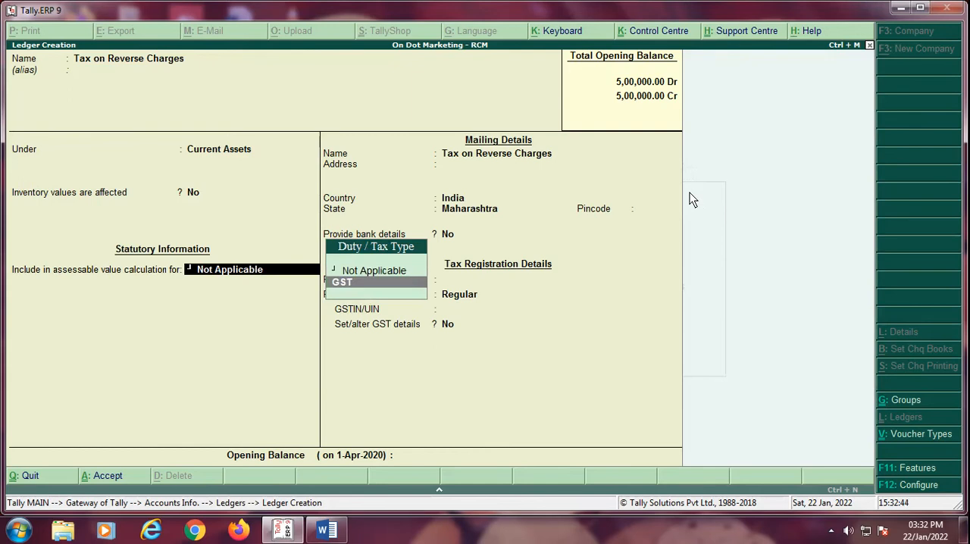
{"action": "key", "text": "Return"}
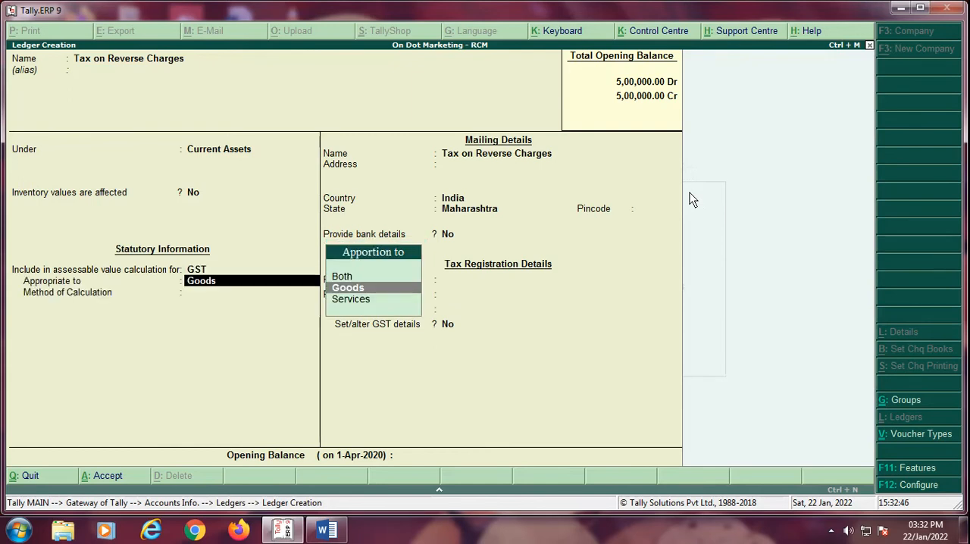
{"action": "key", "text": "Up"}
{"action": "key", "text": "Return"}
{"action": "key", "text": "Return"}
Step: Keep India and Maharashtra in the mailing details and leave the remaining fields and opening balance blank, up to the acceptance prompt
{"action": "key", "text": "Return"}
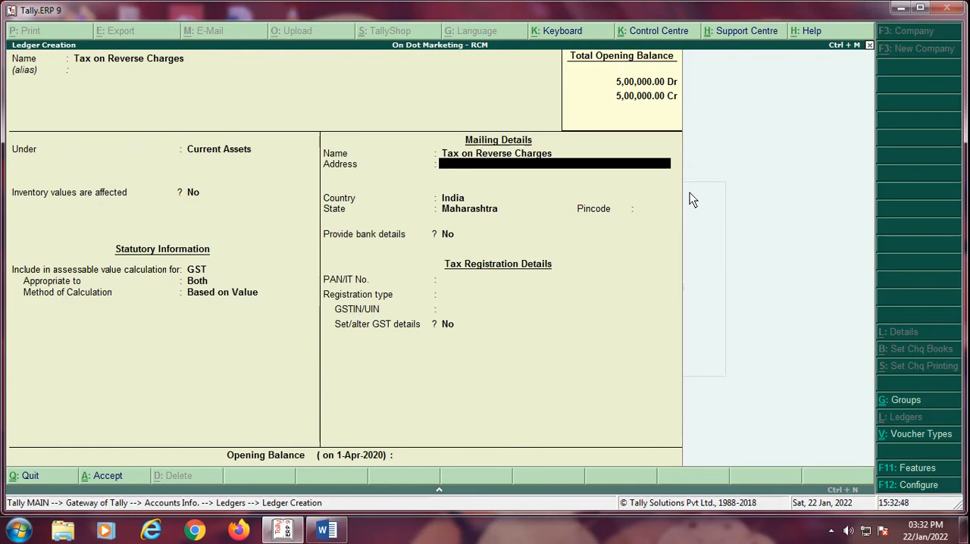
{"action": "key", "text": "Return"}
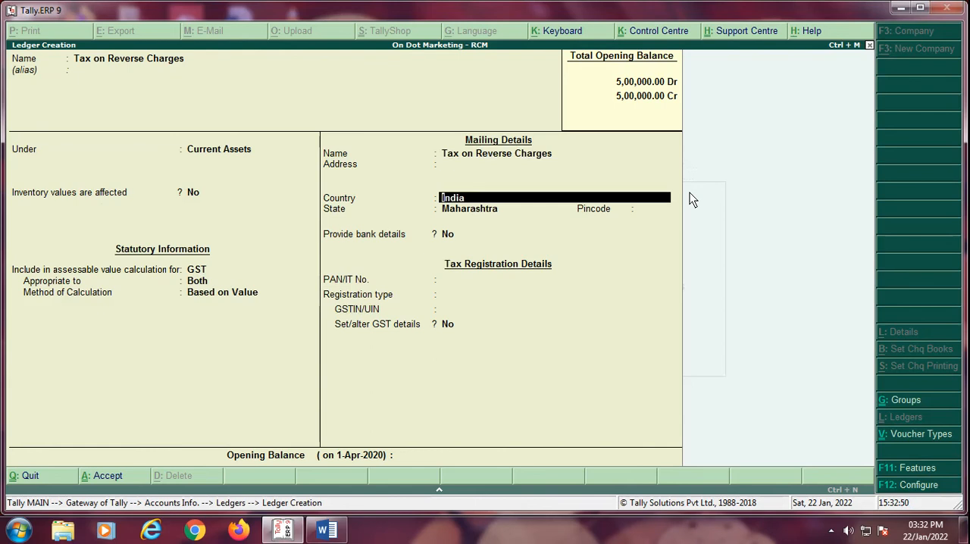
{"action": "key", "text": "Return"}
{"action": "key", "text": "Return"}
{"action": "key", "text": "Return"}
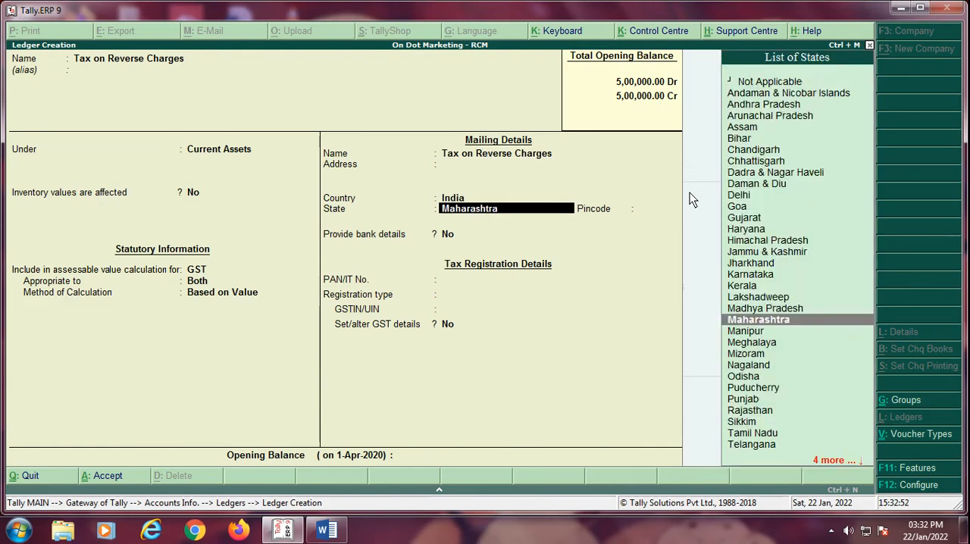
{"action": "key", "text": "Return"}
{"action": "key", "text": "Return"}
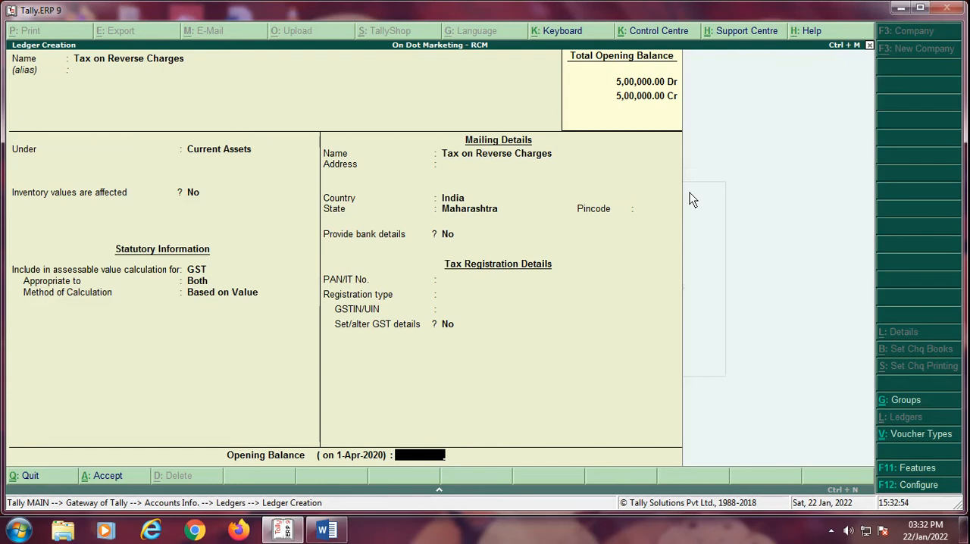
{"action": "key", "text": "Return"}
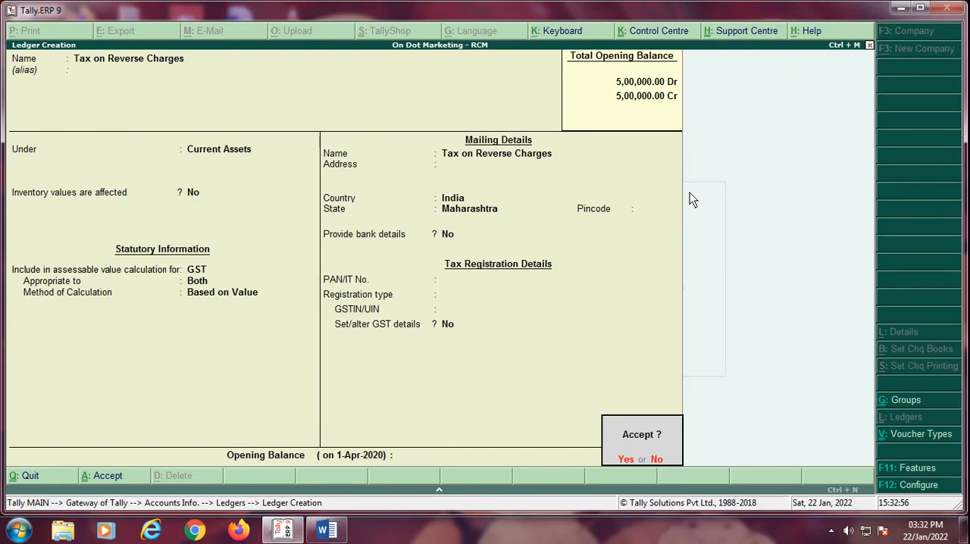
Step: Decline saving, go back to the statutory information, and set inclusion in assessable value calculation to Not Applicable
{"action": "key", "text": "Escape"}
{"action": "key", "text": "BackSpace"}
{"action": "key", "text": "BackSpace"}
{"action": "key", "text": "BackSpace"}
{"action": "key", "text": "BackSpace"}
{"action": "key", "text": "BackSpace"}
{"action": "key", "text": "BackSpace"}
{"action": "key", "text": "BackSpace"}
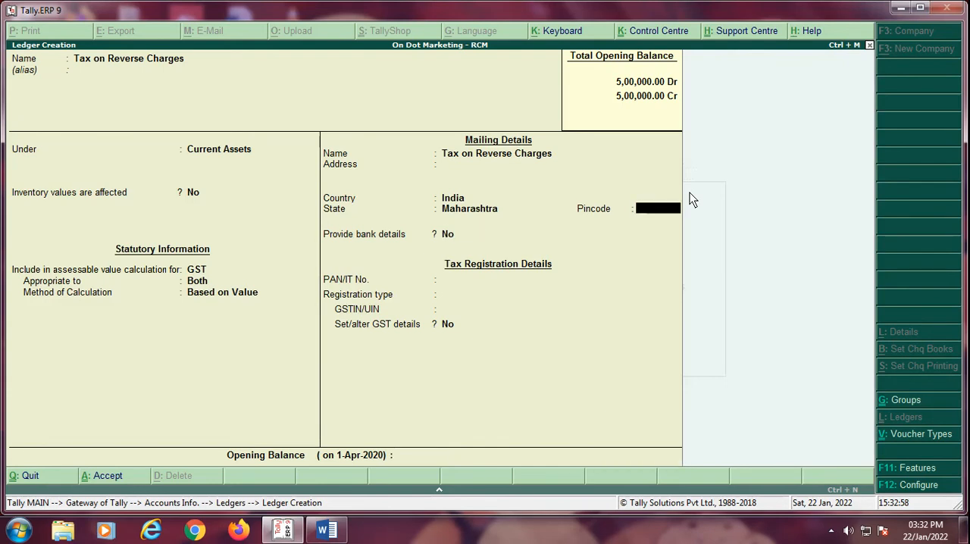
{"action": "key", "text": "BackSpace"}
{"action": "key", "text": "BackSpace"}
{"action": "key", "text": "BackSpace"}
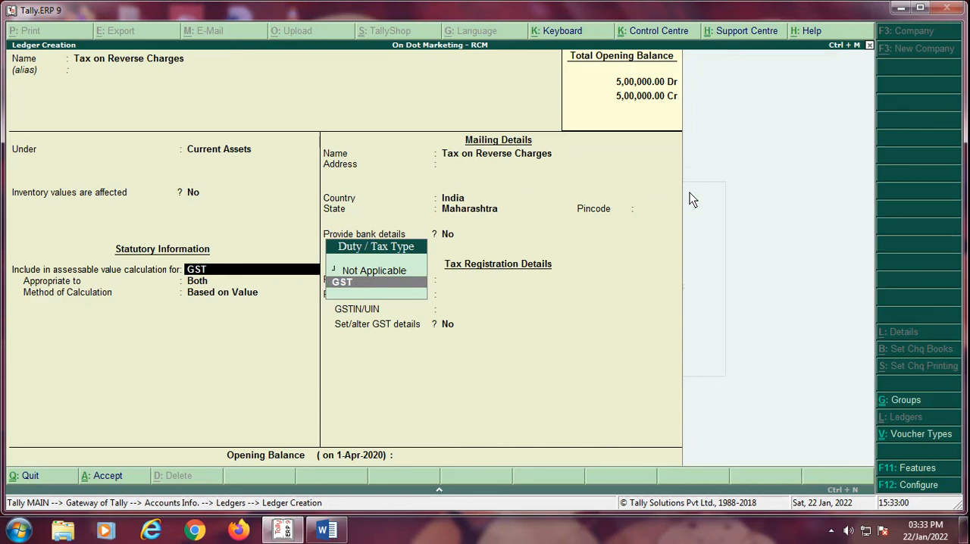
{"action": "key", "text": "Up"}
{"action": "key", "text": "Return"}
Step: Keep the reverse charges ledger's mailing details at India and Maharashtra, and set its registration type to Unknown
{"action": "key", "text": "Return"}
{"action": "key", "text": "Return"}
{"action": "key", "text": "Return"}
{"action": "key", "text": "Return"}
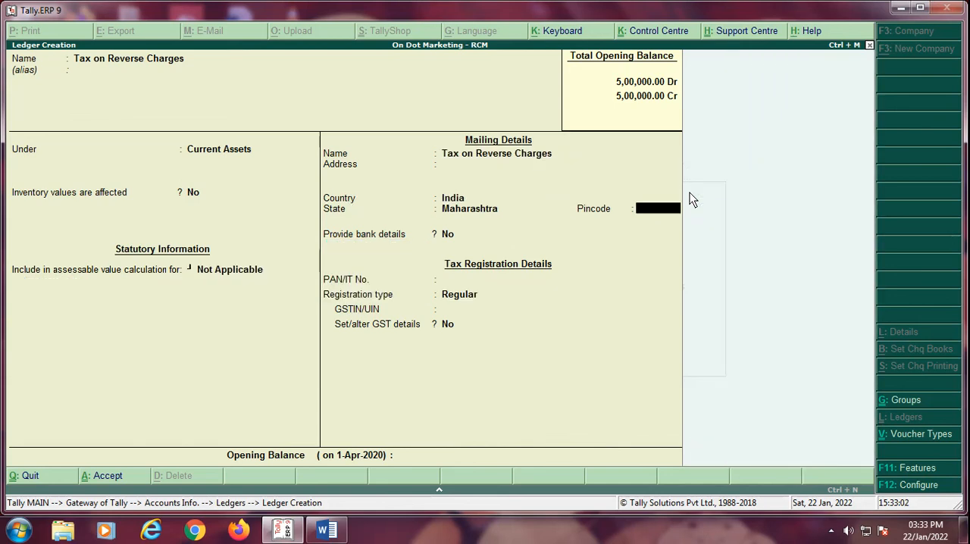
{"action": "key", "text": "Return"}
{"action": "key", "text": "Return"}
{"action": "key", "text": "Return"}
{"action": "key", "text": "Up"}
{"action": "key", "text": "Up"}
{"action": "key", "text": "Up"}
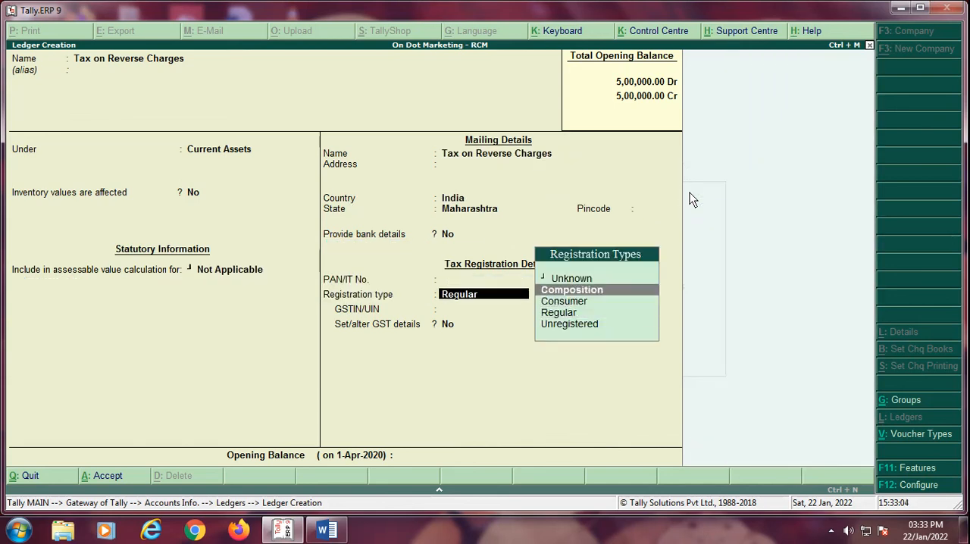
{"action": "key", "text": "Return"}
{"action": "key", "text": "Return"}
{"action": "key", "text": "Return"}
Step: Leave the GST details unaltered and the opening balance blank, and save the "Tax on Reverse Charges" ledger
{"action": "key", "text": "Return"}
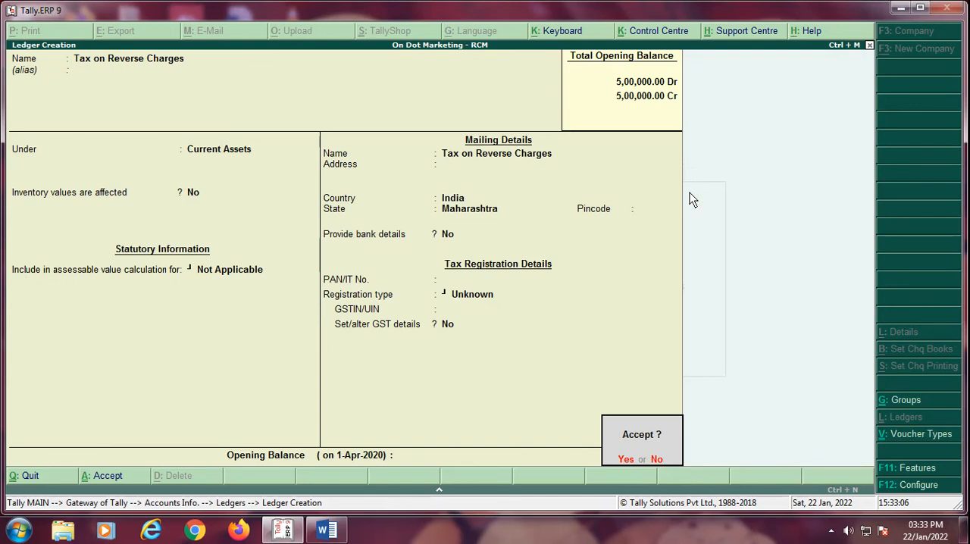
{"action": "key", "text": "Return"}
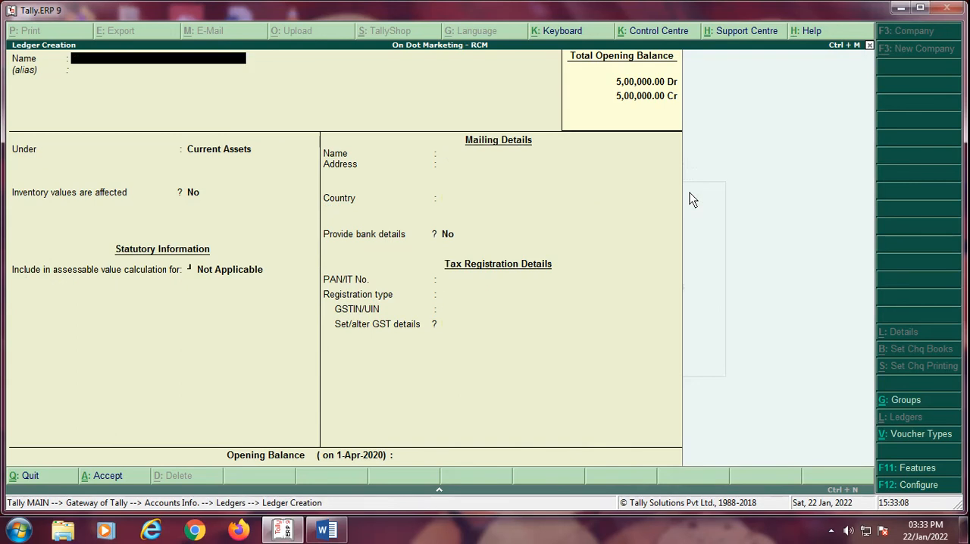
Step: Leave ledger creation and start creating a new unit of measure in the inventory masters
{"action": "key", "text": "Escape"}
{"action": "key", "text": "Escape"}
{"action": "key", "text": "Escape"}
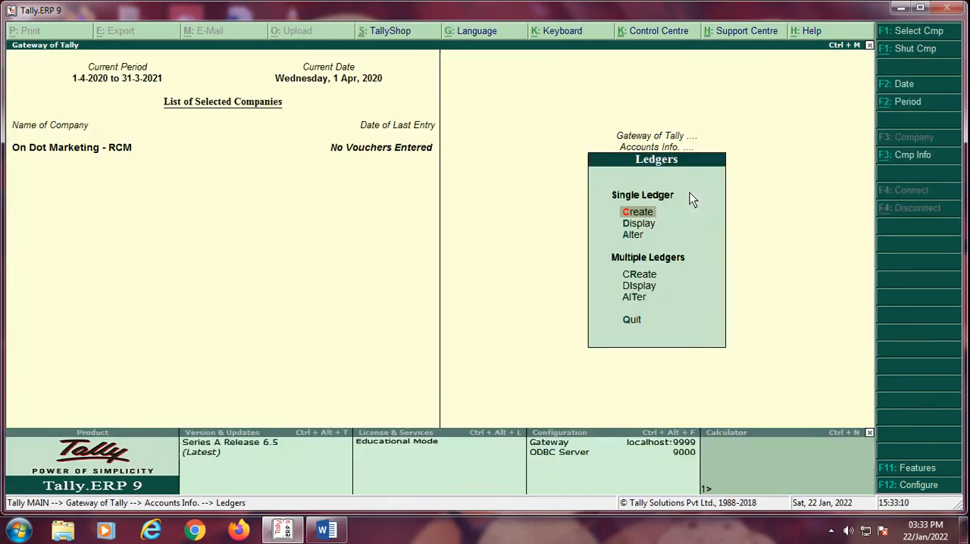
{"action": "key", "text": "Down"}
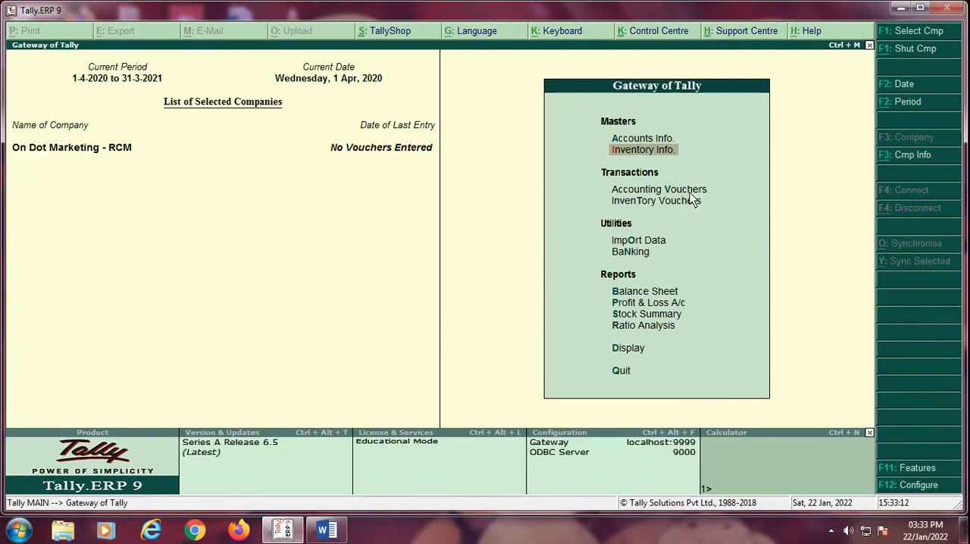
{"action": "key", "text": "Return"}
{"action": "key", "text": "Down"}
{"action": "key", "text": "Down"}
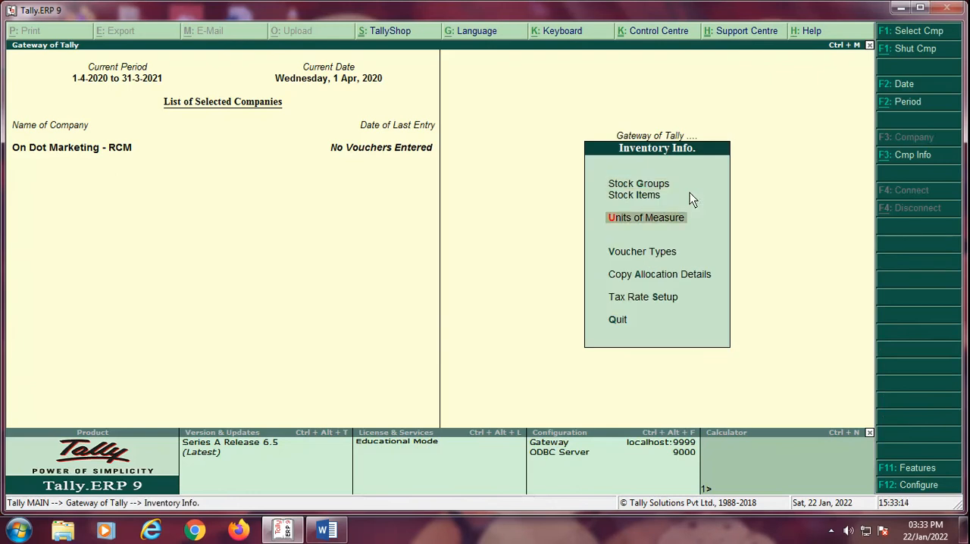
{"action": "key", "text": "Return"}
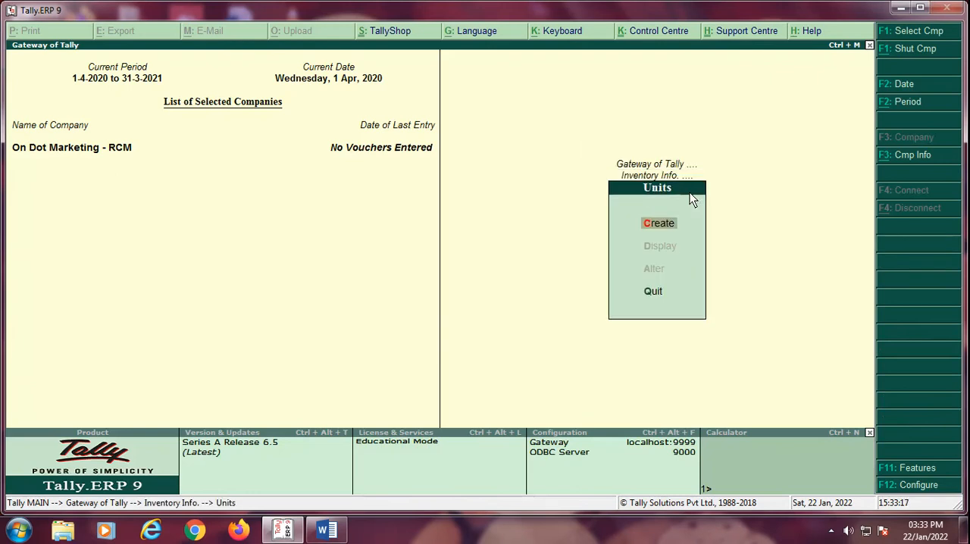
{"action": "key", "text": "Return"}
Step: Define a simple unit with symbol Nos, formal name Numbers, quantity code NOS-NUMBERS and 0 decimal places, and save it
{"action": "type", "text": "Nos"}
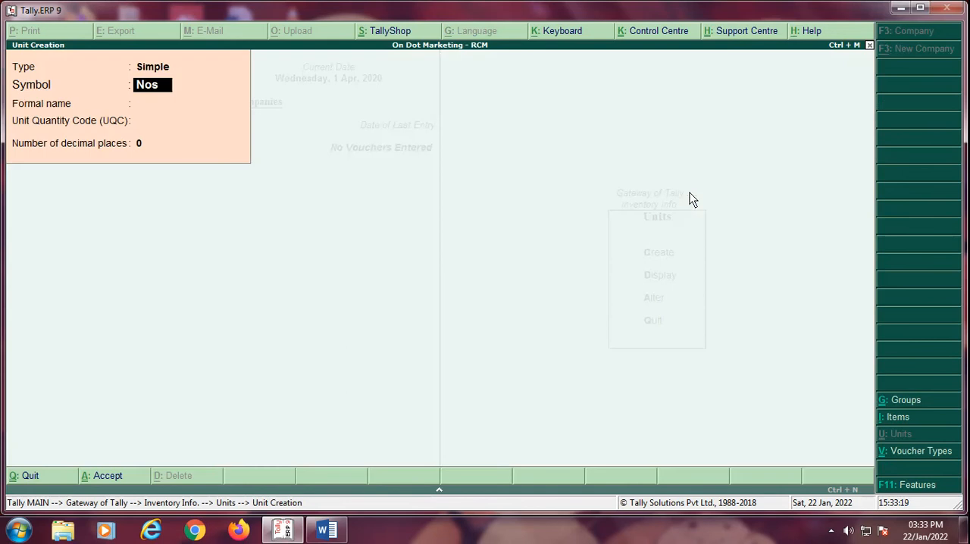
{"action": "key", "text": "Return"}
{"action": "type", "text": "Numbers"}
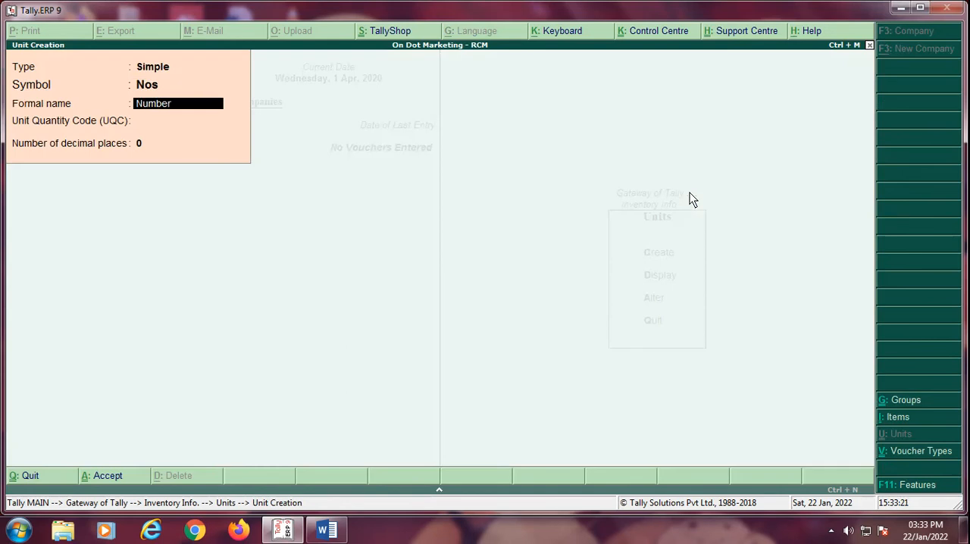
{"action": "key", "text": "Return"}
{"action": "key", "text": "Return"}
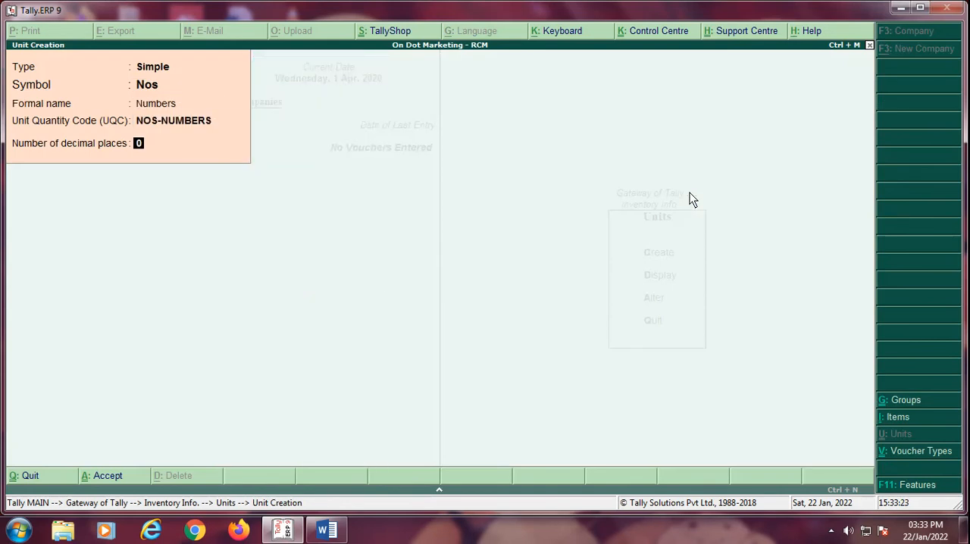
Step: Leave unit creation and start creating a new single stock group
{"action": "key", "text": "Return"}
{"action": "key", "text": "Return"}
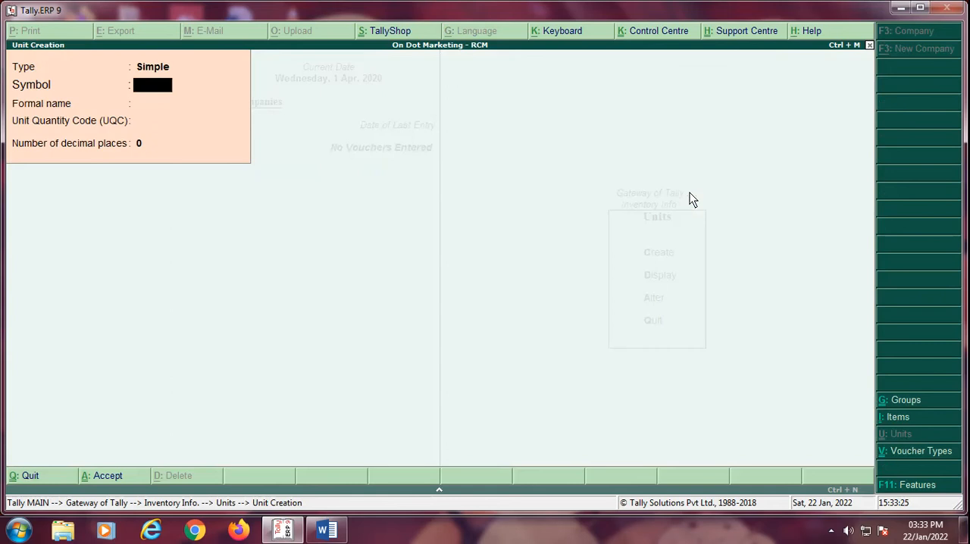
{"action": "key", "text": "Escape"}
{"action": "key", "text": "Return"}
{"action": "key", "text": "Escape"}
{"action": "key", "text": "Up"}
{"action": "key", "text": "Up"}
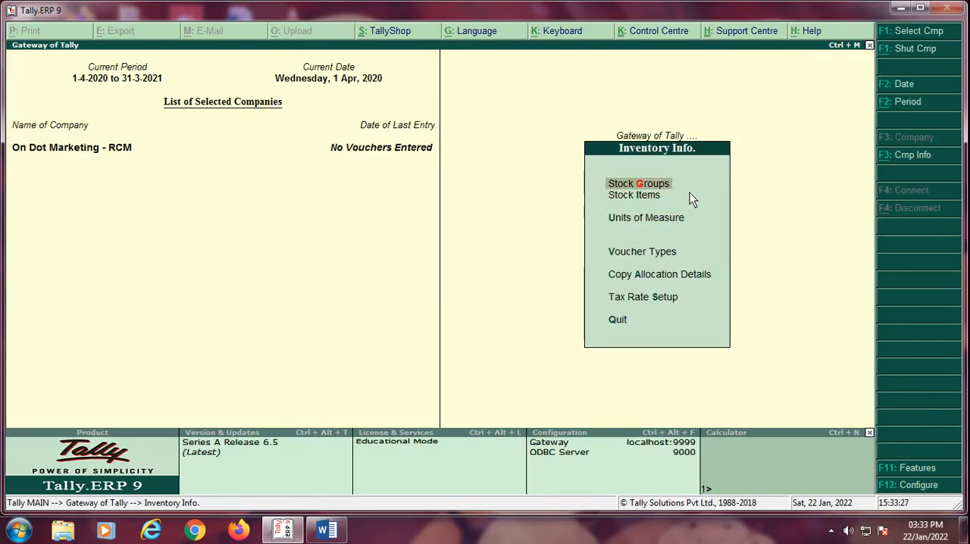
{"action": "key", "text": "Return"}
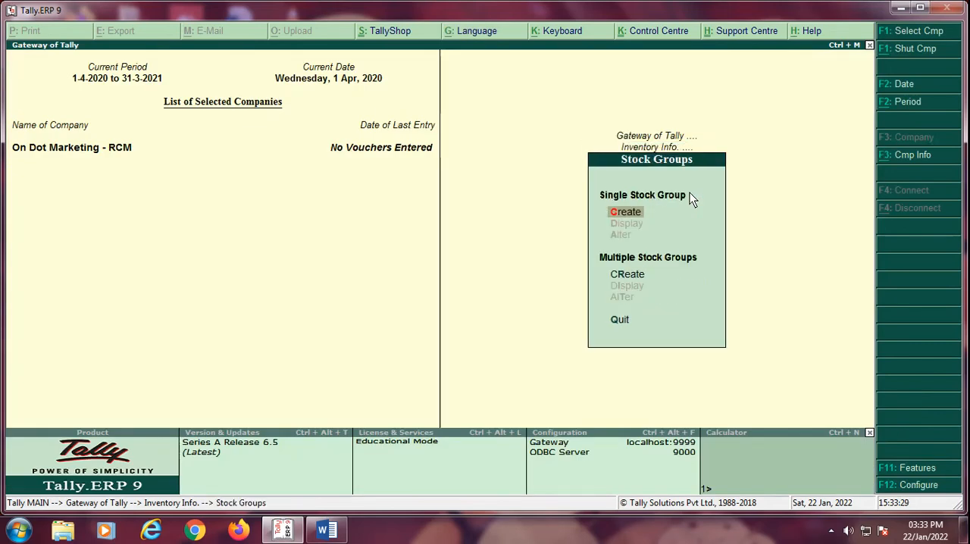
{"action": "key", "text": "Return"}
Step: Create the stock group "Computer Product" under Primary, with item quantities added and no GST details set, and save it
{"action": "type", "text": "Com"}
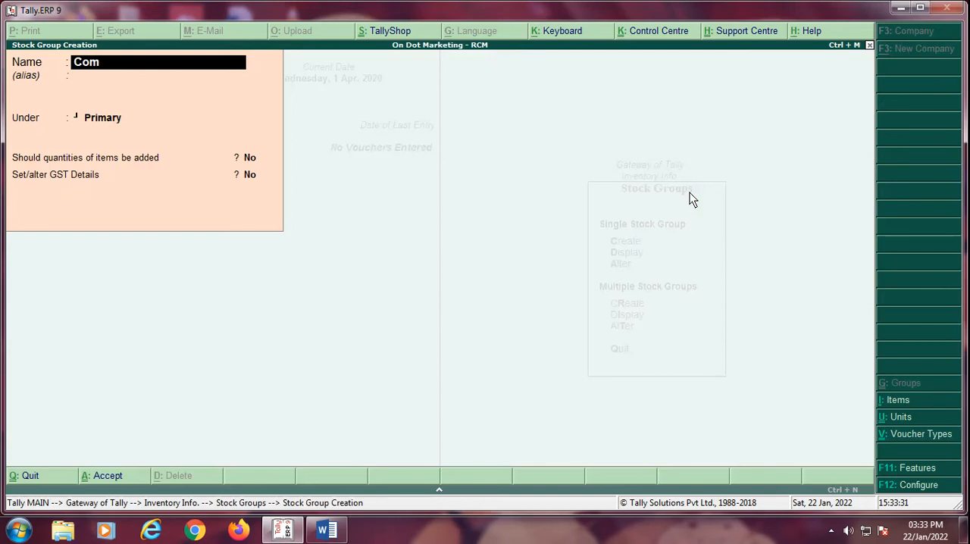
{"action": "type", "text": "puter Product"}
{"action": "key", "text": "Return"}
{"action": "key", "text": "Return"}
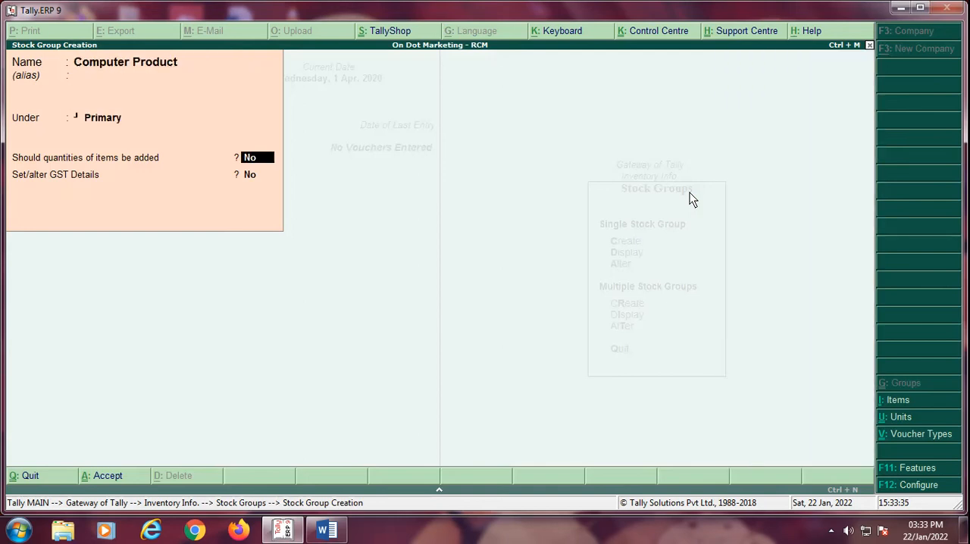
{"action": "type", "text": "yes"}
{"action": "key", "text": "Return"}
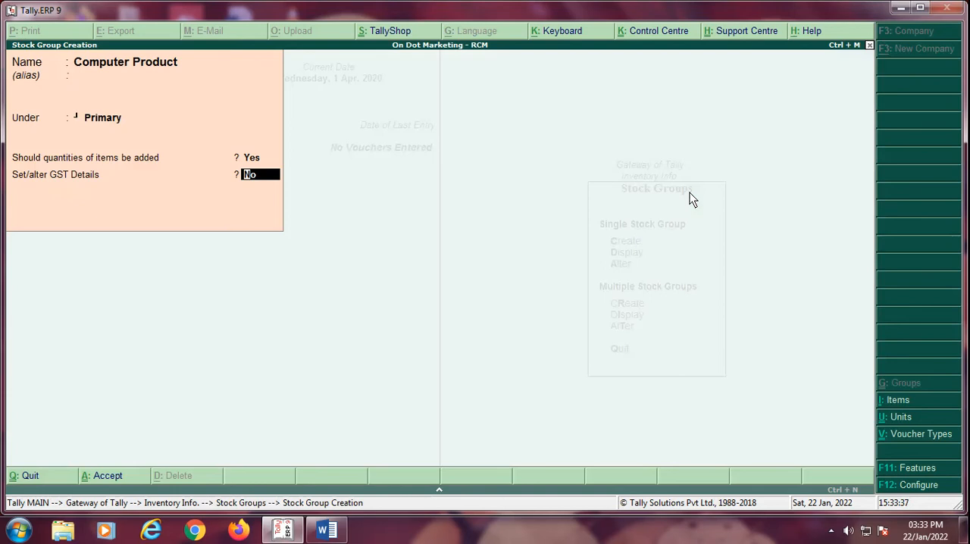
{"action": "key", "text": "Return"}
Step: Leave stock group creation and start a new single stock item named "Lg Monitors" without an alias
{"action": "key", "text": "Return"}
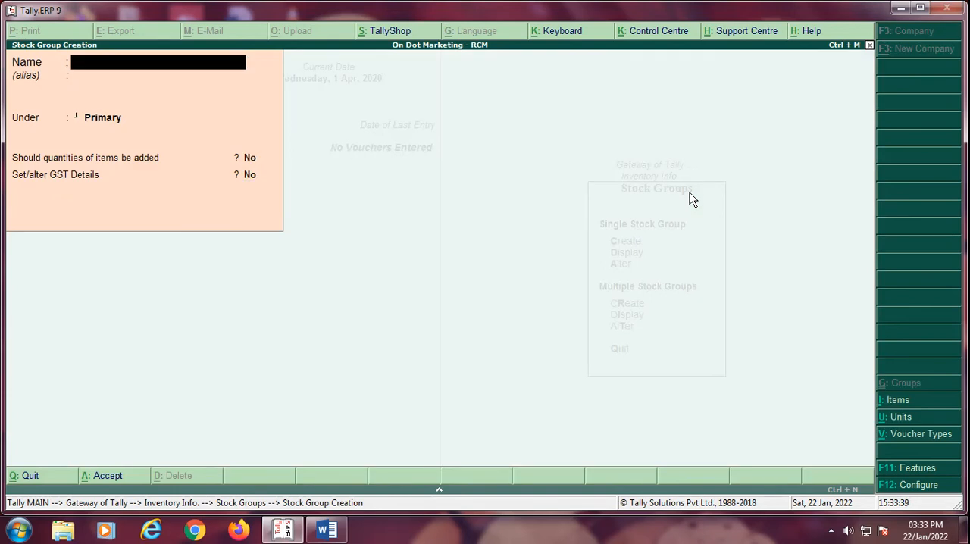
{"action": "key", "text": "Escape"}
{"action": "key", "text": "Escape"}
{"action": "key", "text": "Down"}
{"action": "key", "text": "Return"}
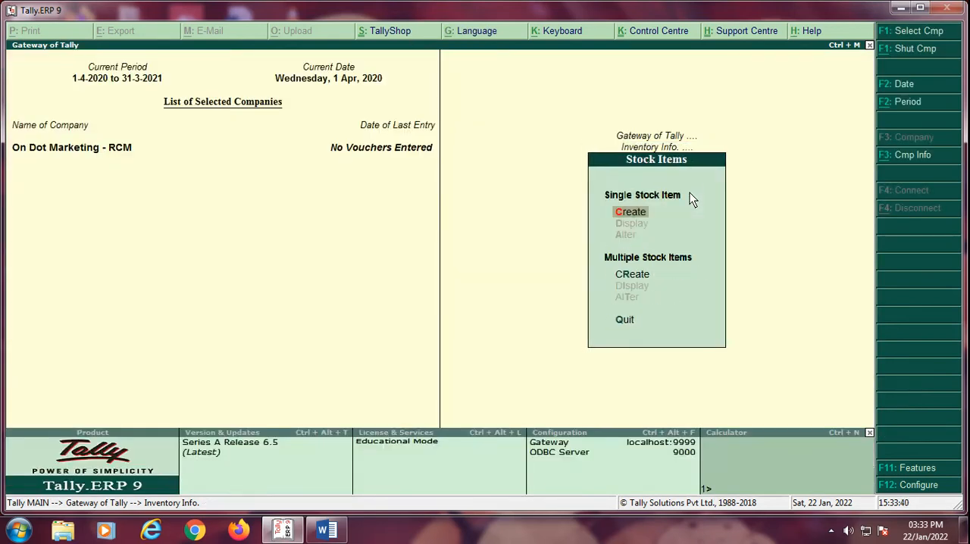
{"action": "key", "text": "Return"}
{"action": "type", "text": "L"}
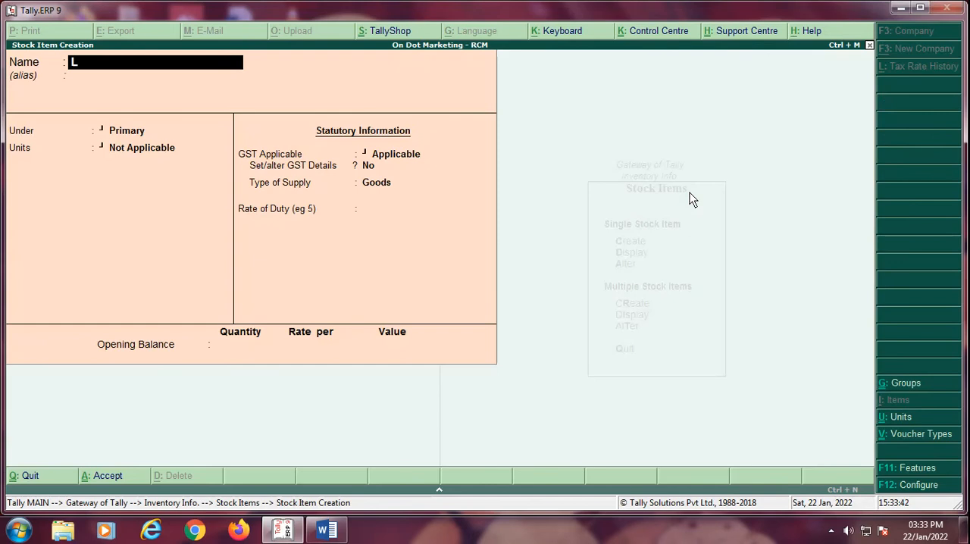
{"action": "type", "text": "g Monitors"}
{"action": "key", "text": "Return"}
Step: Place the stock item under Computer Product with unit Nos, keep GST applicable, and choose to set its GST details
{"action": "key", "text": "Return"}
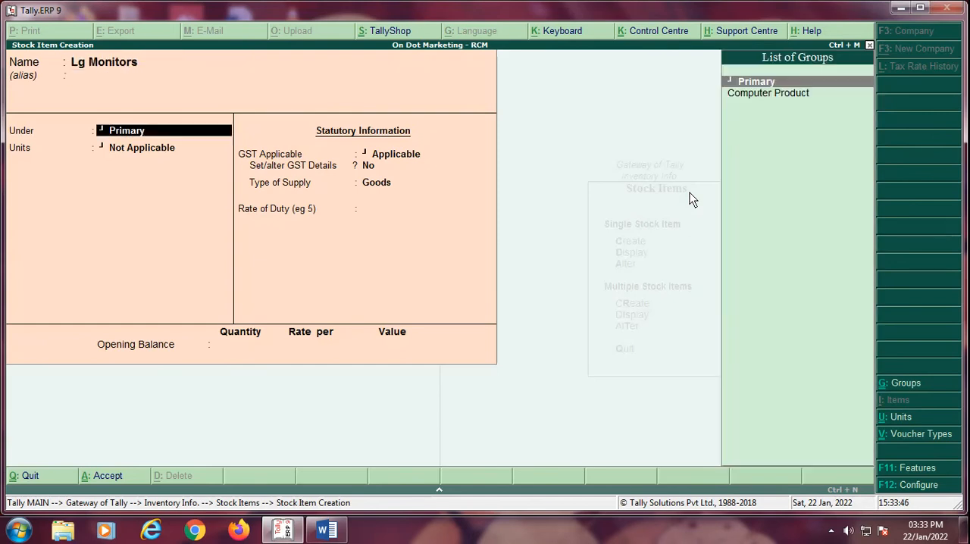
{"action": "key", "text": "Down"}
{"action": "key", "text": "Return"}
{"action": "key", "text": "Down"}
{"action": "key", "text": "Return"}
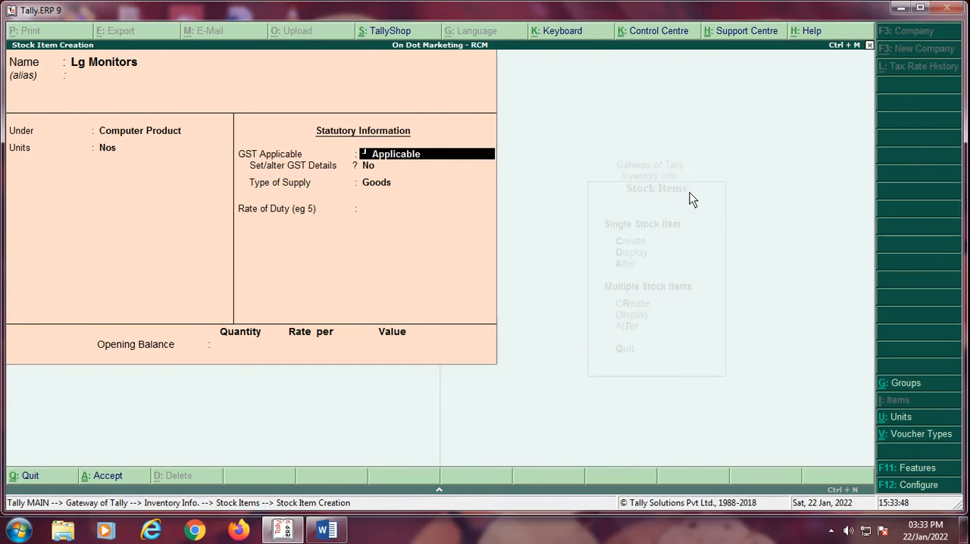
{"action": "key", "text": "Return"}
{"action": "key", "text": "y"}
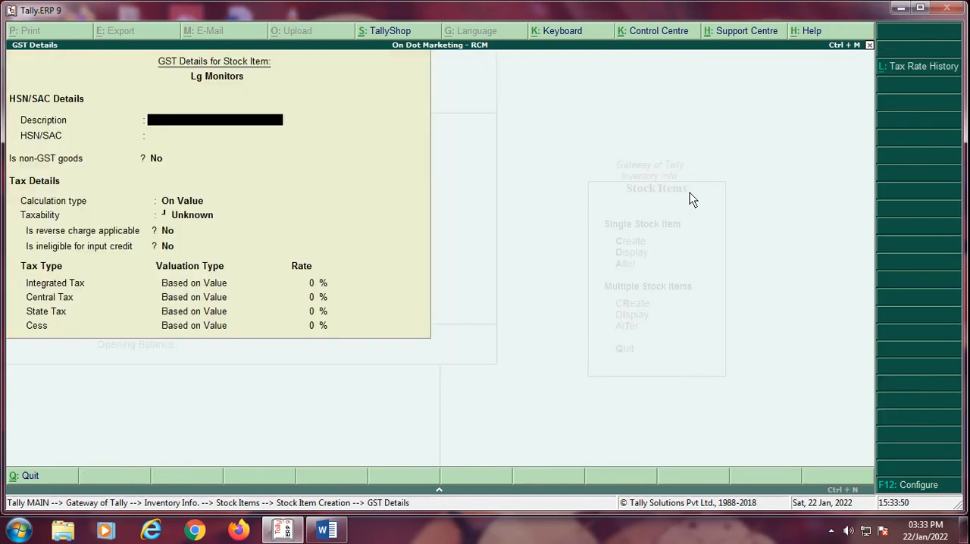
{"action": "type", "text": "LG Monitor"}
{"action": "key", "text": "Escape"}
Step: Rename the stock item as "LG Monitors" and return to its GST details
{"action": "key", "text": "BackSpace"}
{"action": "key", "text": "BackSpace"}
{"action": "key", "text": "BackSpace"}
{"action": "key", "text": "BackSpace"}
{"action": "key", "text": "BackSpace"}
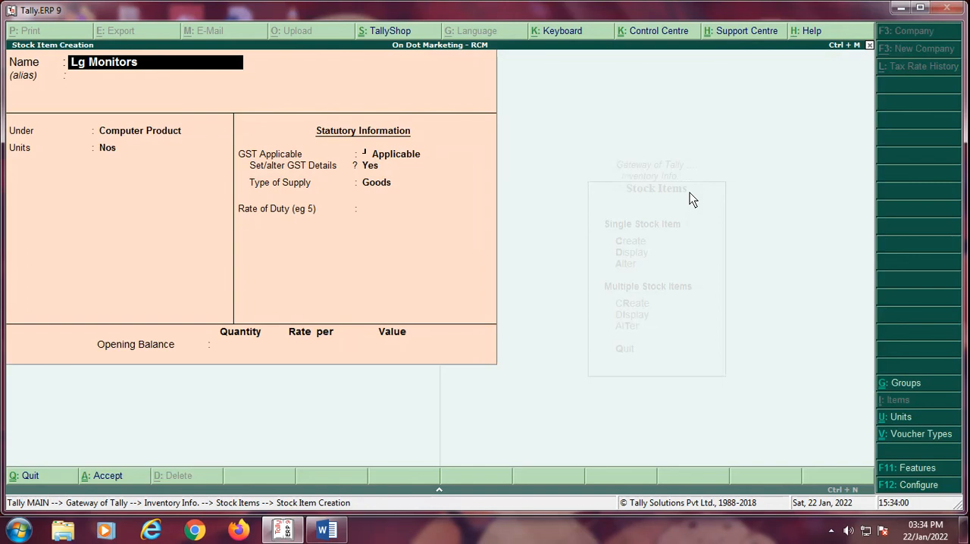
{"action": "type", "text": "LG"}
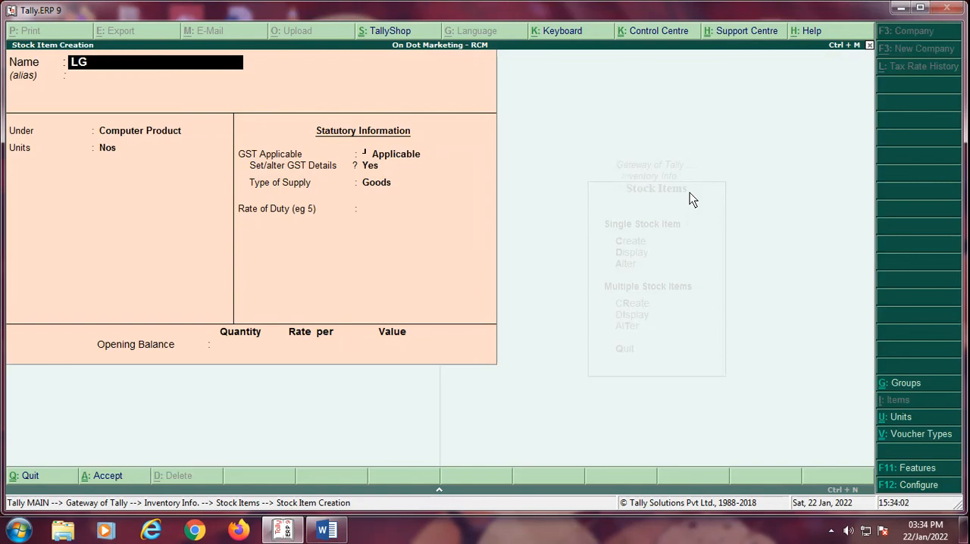
{"action": "type", "text": " Monitors"}
{"action": "key", "text": "Return"}
Step: Enter the description "LG Monitors" and HSN/SAC code 4563 in the item's GST details
{"action": "key", "text": "Return"}
{"action": "key", "text": "Return"}
{"action": "key", "text": "Return"}
{"action": "key", "text": "Return"}
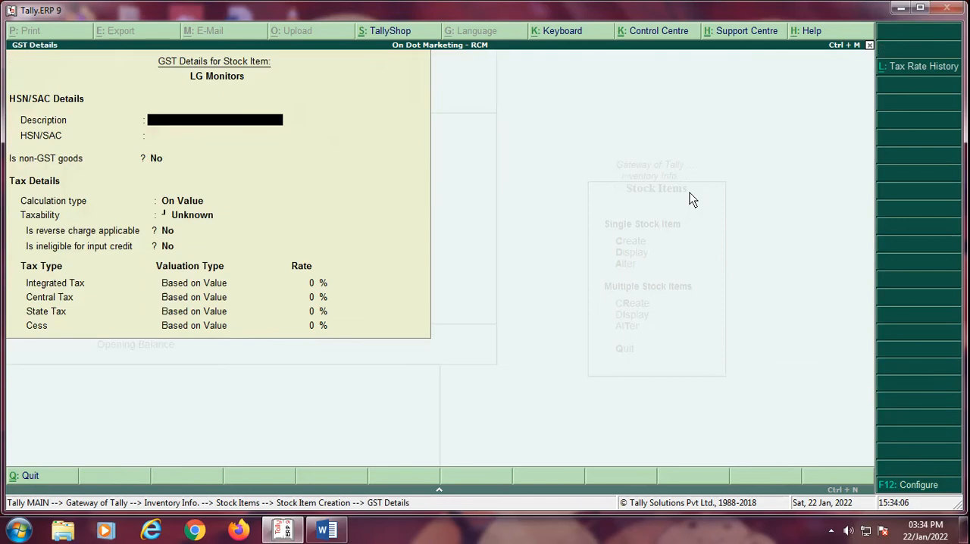
{"action": "type", "text": "LG Monitors"}
{"action": "key", "text": "Return"}
{"action": "type", "text": "4563"}
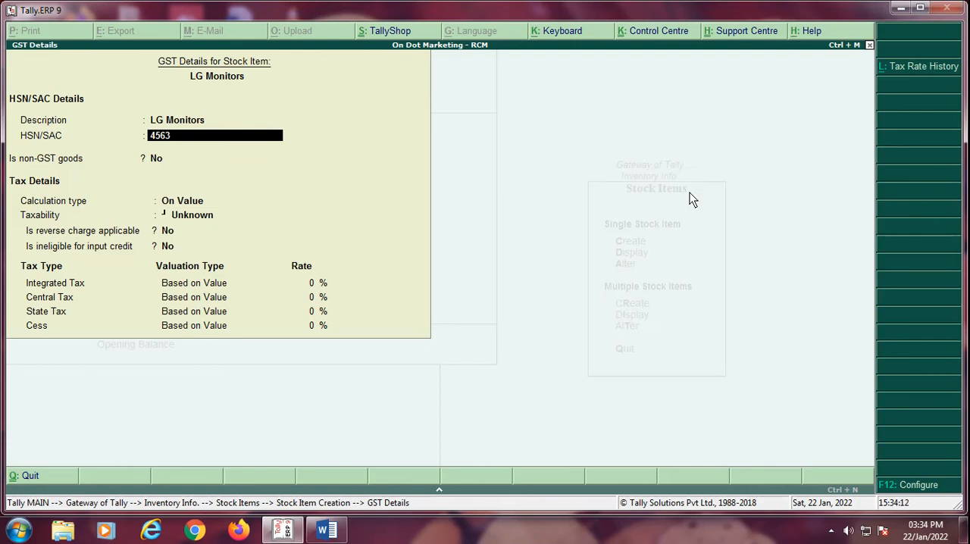
{"action": "key", "text": "Return"}
Step: Set the item's taxability to Taxable with reverse charge applicable, and keep input credit ineligibility at No
{"action": "key", "text": "Down"}
{"action": "key", "text": "Down"}
{"action": "key", "text": "Down"}
{"action": "key", "text": "Return"}
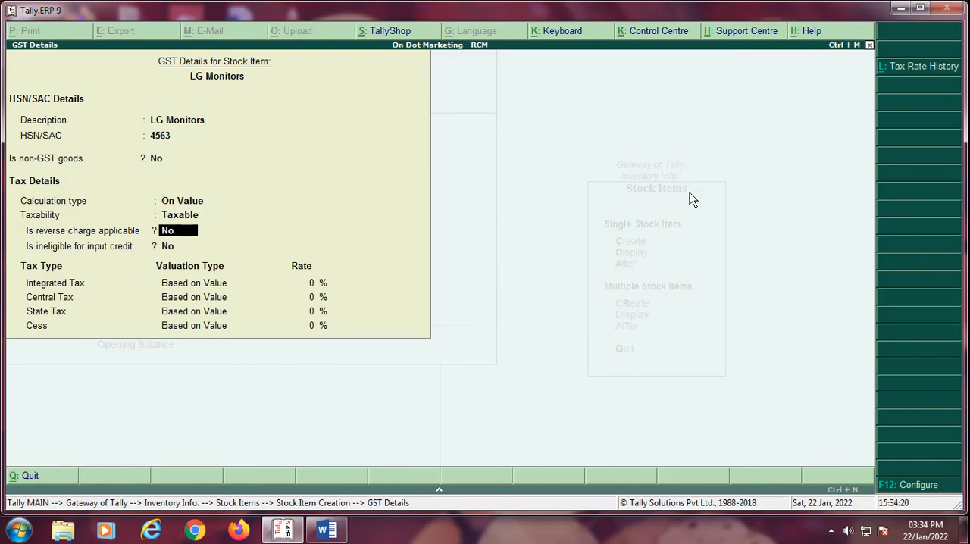
{"action": "type", "text": "yes"}
{"action": "key", "text": "Return"}
{"action": "key", "text": "Return"}
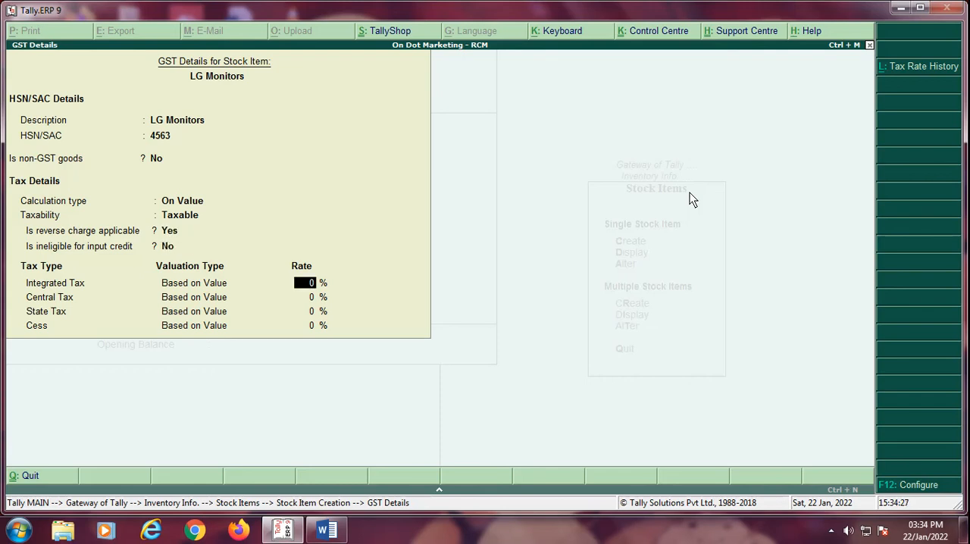
Step: Set the integrated tax rate to 18 %, leave cess at 0 %, and save the LG Monitors stock item
{"action": "type", "text": "18"}
{"action": "key", "text": "Return"}
{"action": "key", "text": "Return"}
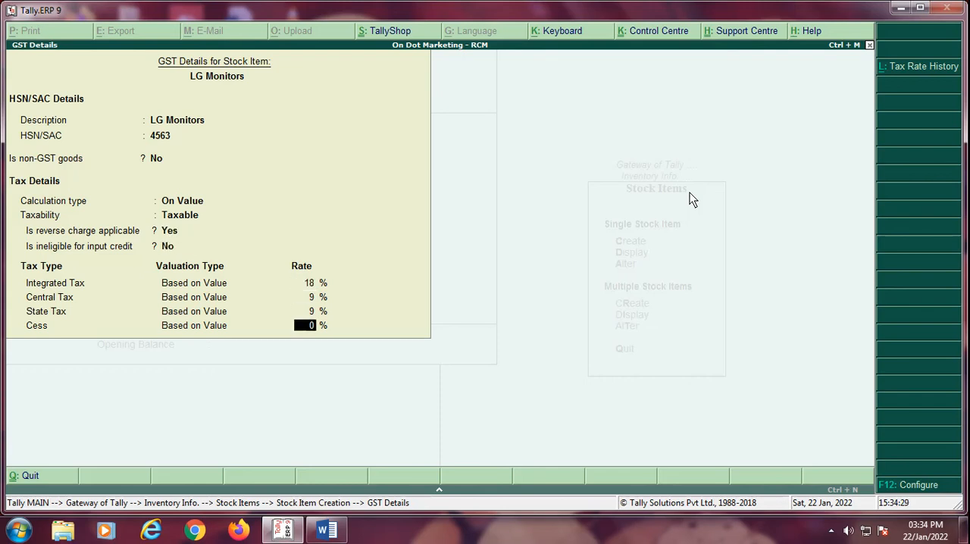
{"action": "key", "text": "Return"}
{"action": "key", "text": "Return"}
{"action": "key", "text": "Return"}
{"action": "key", "text": "Return"}
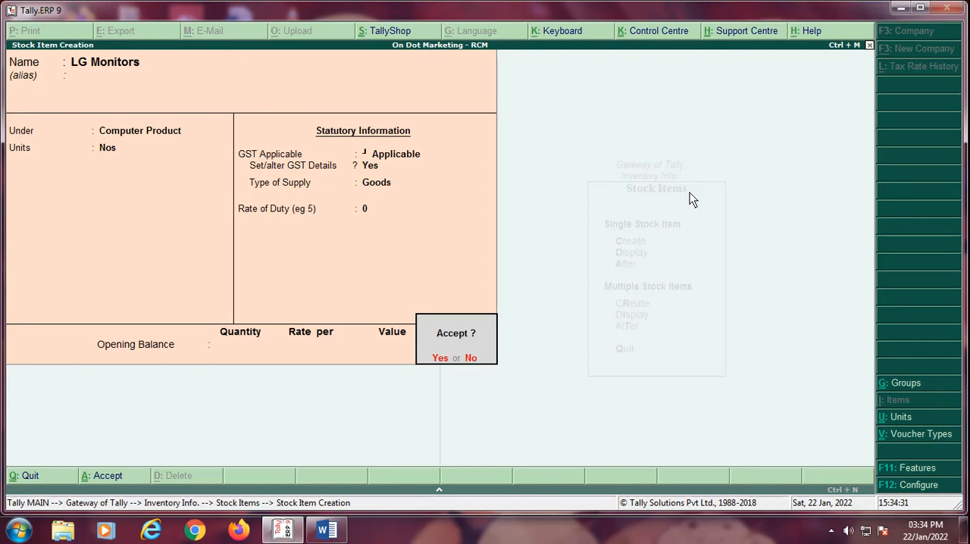
Step: Leave the inventory masters and open a new purchase voucher in the accounting vouchers
{"action": "key", "text": "Return"}
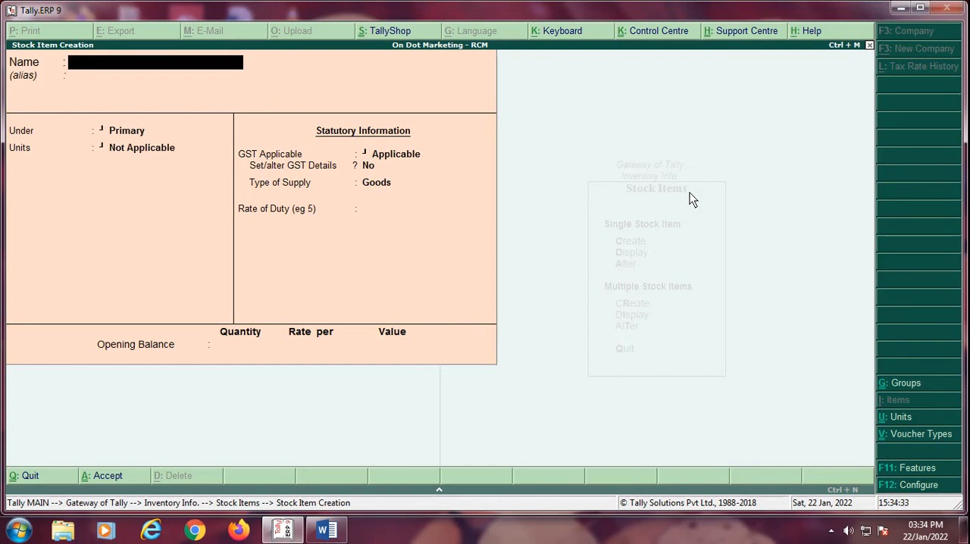
{"action": "key", "text": "Escape"}
{"action": "key", "text": "Return"}
{"action": "key", "text": "Escape"}
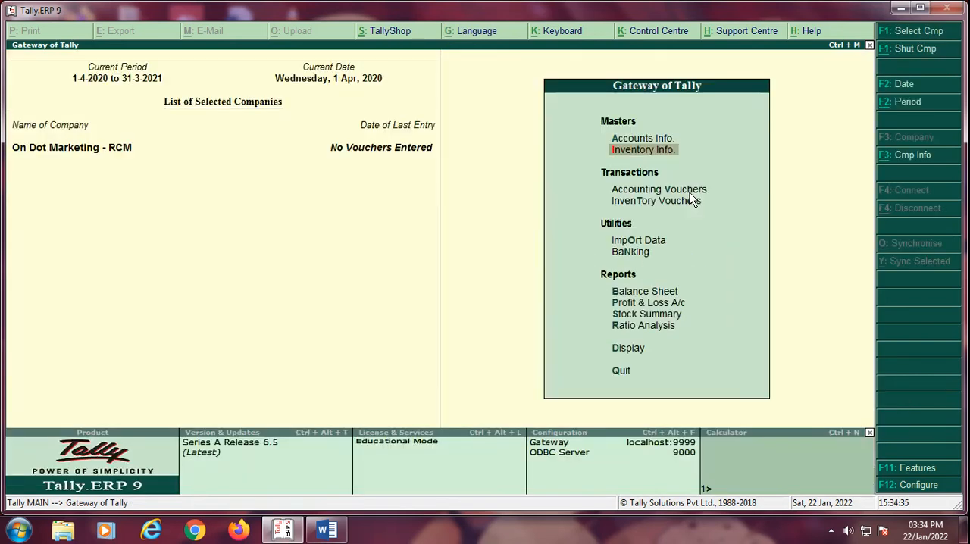
{"action": "key", "text": "Down"}
{"action": "key", "text": "Down"}
{"action": "key", "text": "Down"}
{"action": "key", "text": "Down"}
{"action": "key", "text": "Up"}
{"action": "key", "text": "Up"}
{"action": "key", "text": "Up"}
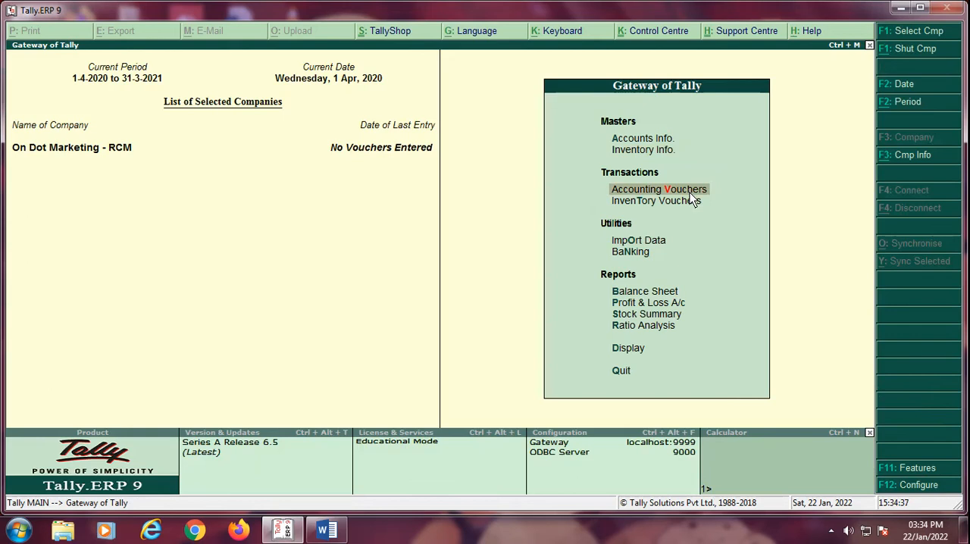
{"action": "key", "text": "Return"}
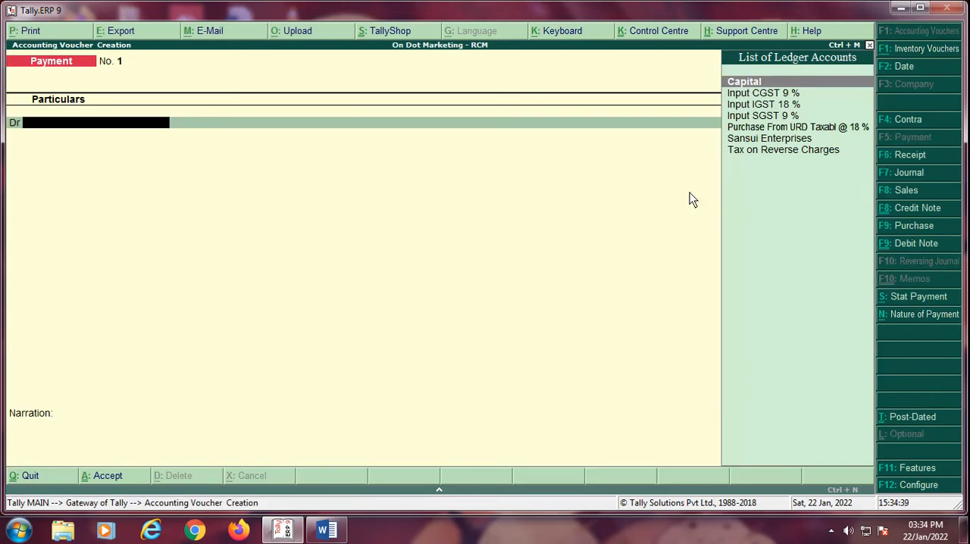
{"action": "key", "text": "F9"}
Step: Enter "bill no.120" as the supplier invoice number and keep the invoice date at 1-Apr-2020
{"action": "type", "text": "bi"}
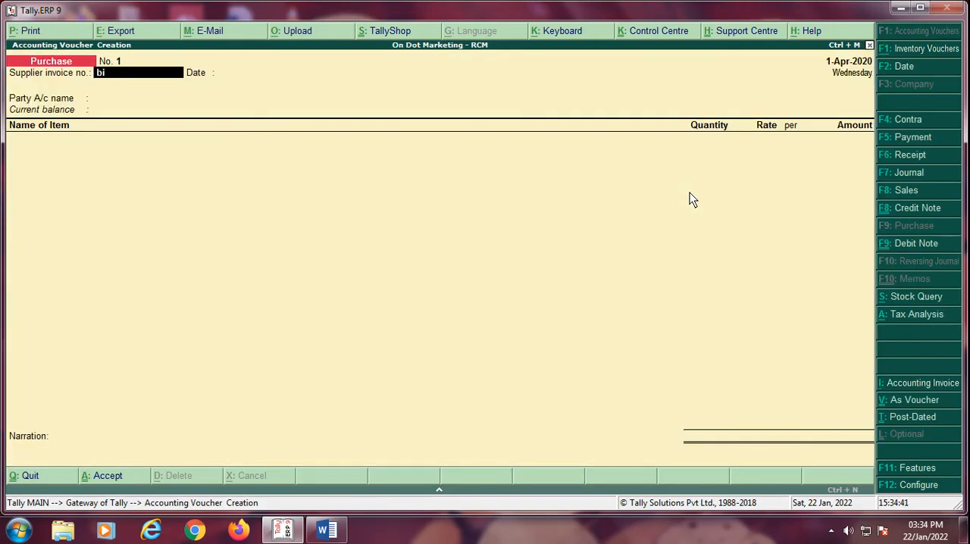
{"action": "type", "text": "ll no.120"}
{"action": "key", "text": "Return"}
{"action": "key", "text": "Return"}
Step: Choose Sansui Enterprises as the party account and accept its party details unaltered
{"action": "key", "text": "Down"}
{"action": "key", "text": "Down"}
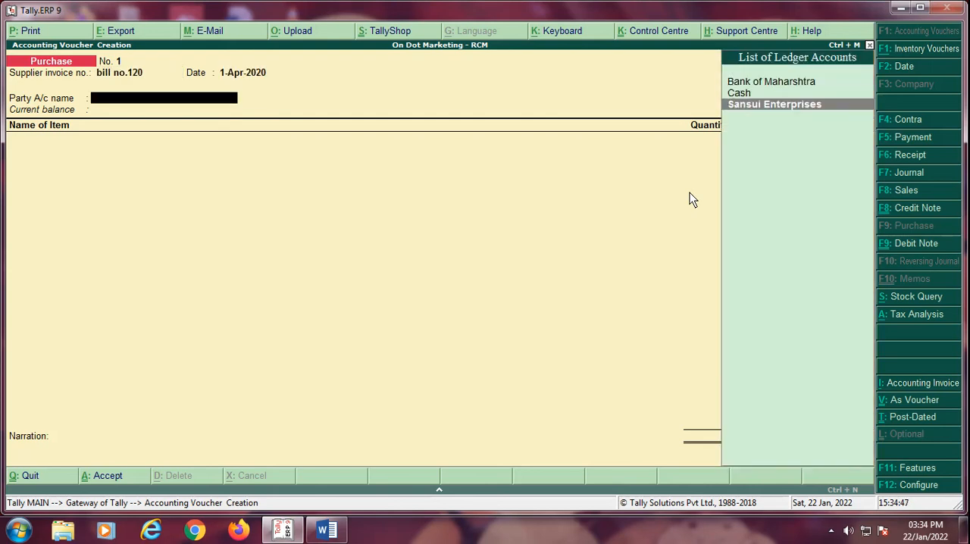
{"action": "key", "text": "Return"}
{"action": "key", "text": "Return"}
{"action": "key", "text": "Return"}
{"action": "key", "text": "Return"}
{"action": "key", "text": "Return"}
{"action": "key", "text": "Return"}
{"action": "key", "text": "Return"}
{"action": "key", "text": "Return"}
{"action": "key", "text": "Return"}
{"action": "key", "text": "Return"}
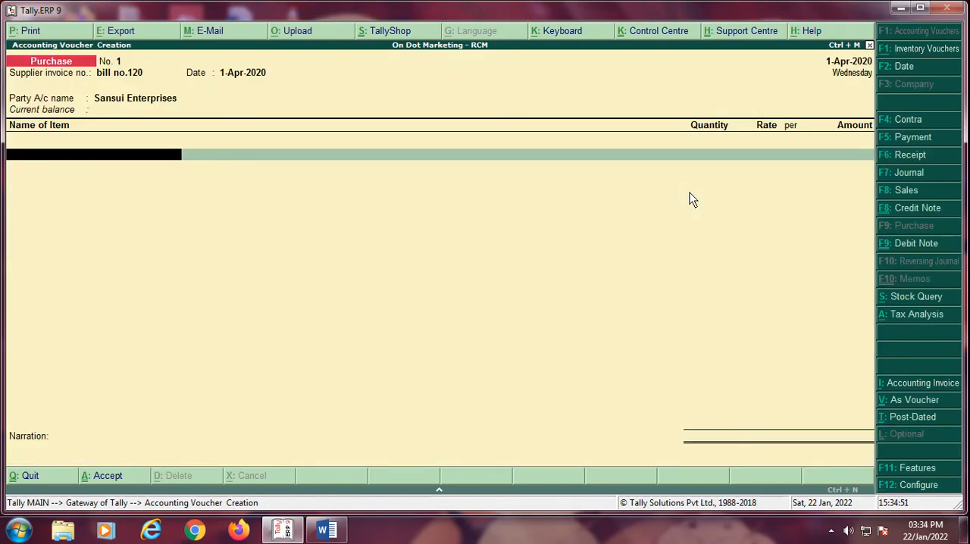
Step: Add 3 Nos of LG Monitors to the purchase voucher at a rate of 10,000 each
{"action": "type", "text": "L"}
{"action": "key", "text": "Return"}
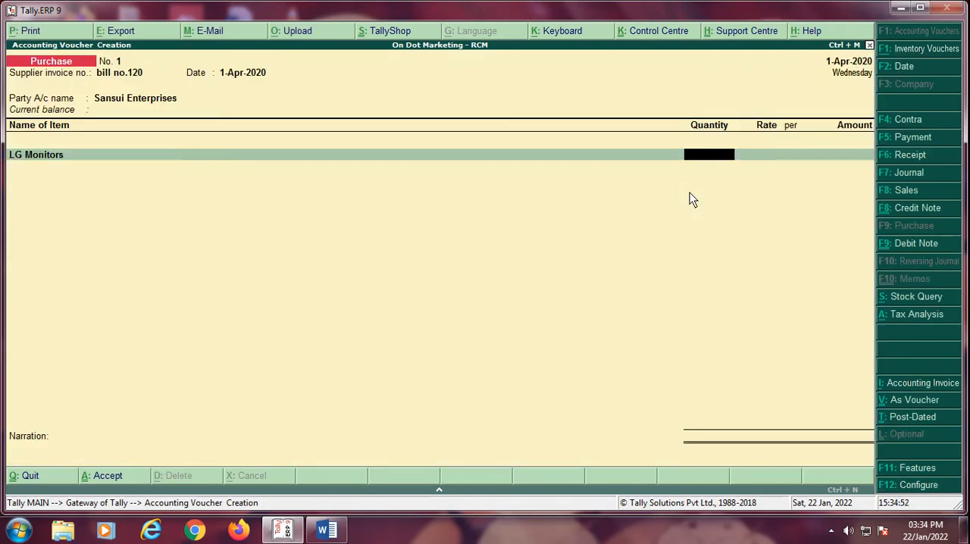
{"action": "type", "text": "3"}
{"action": "key", "text": "Return"}
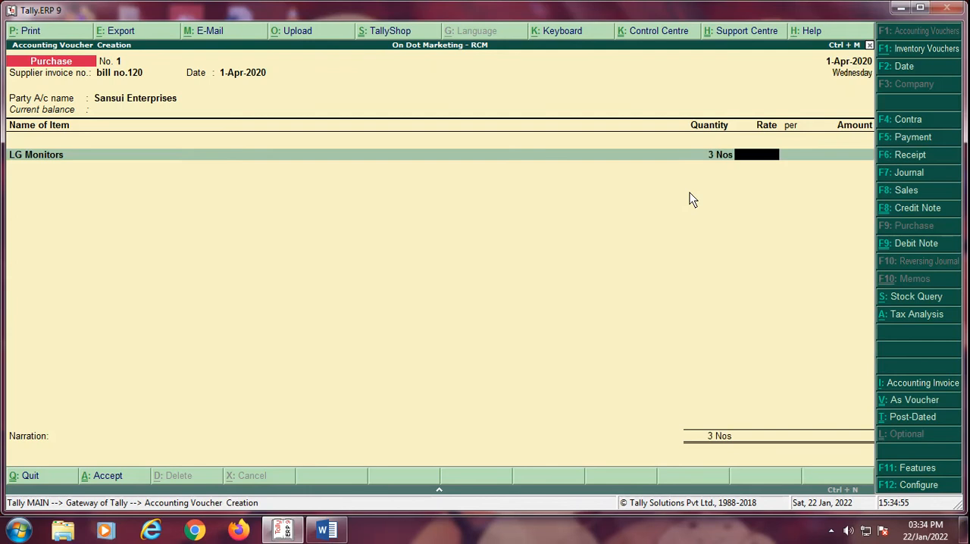
{"action": "type", "text": "10000"}
{"action": "key", "text": "Return"}
{"action": "key", "text": "Return"}
{"action": "key", "text": "Return"}
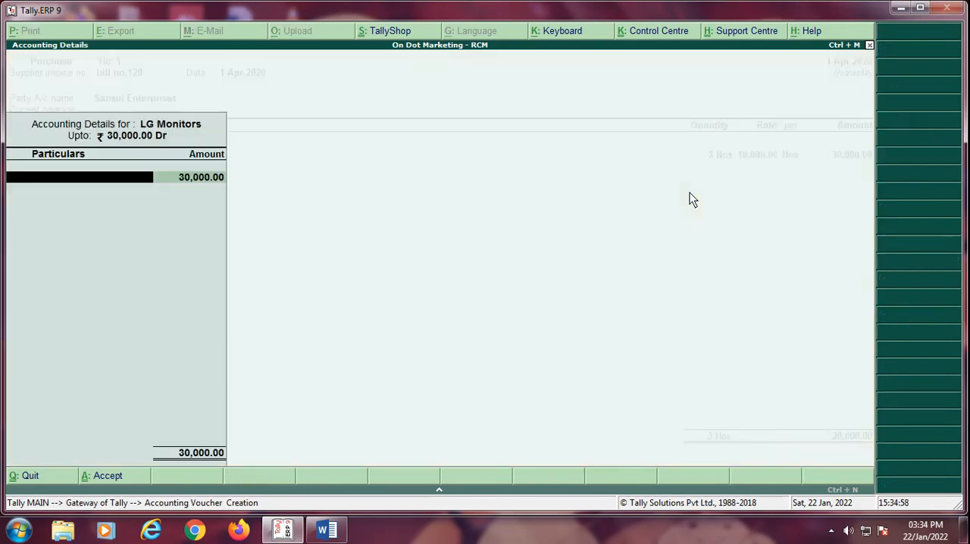
Step: Allocate the LG Monitors amount to the "Purchase From URD Taxabl @ 18 %" ledger
{"action": "type", "text": "P"}
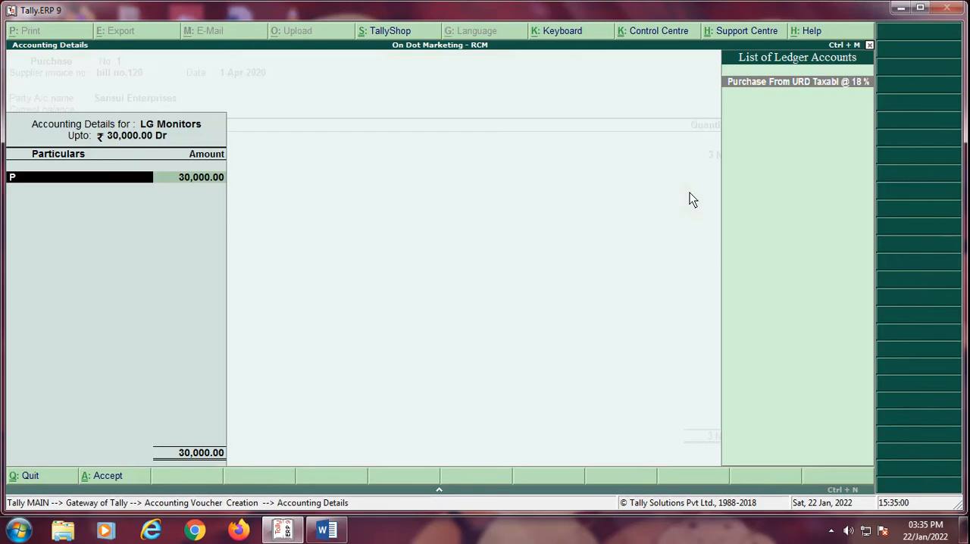
{"action": "key", "text": "Return"}
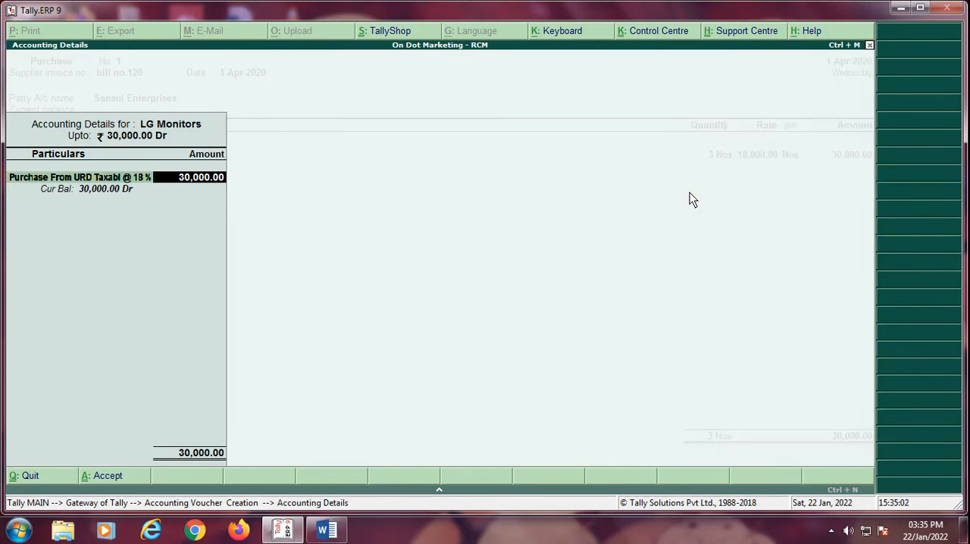
{"action": "key", "text": "Return"}
{"action": "key", "text": "Return"}
{"action": "type", "text": "In"}
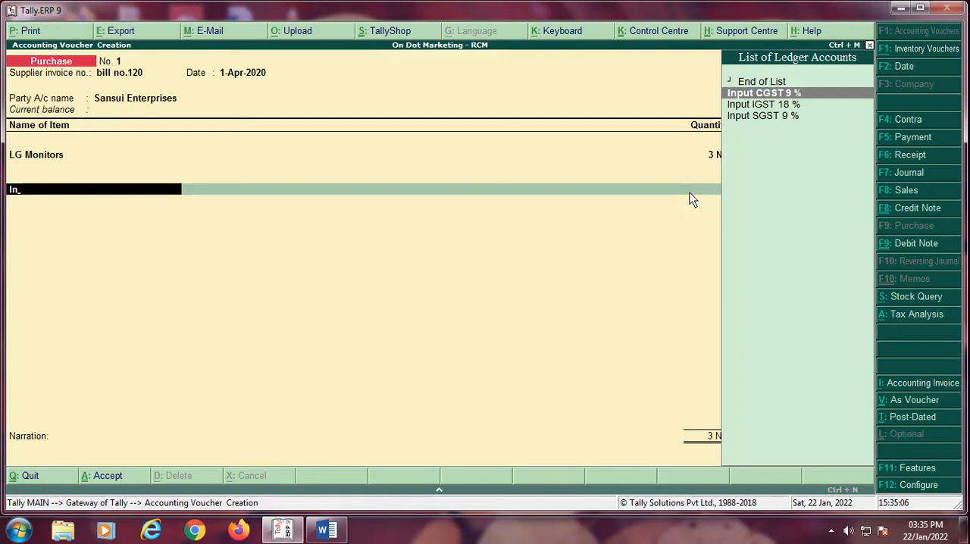
{"action": "key", "text": "Return"}
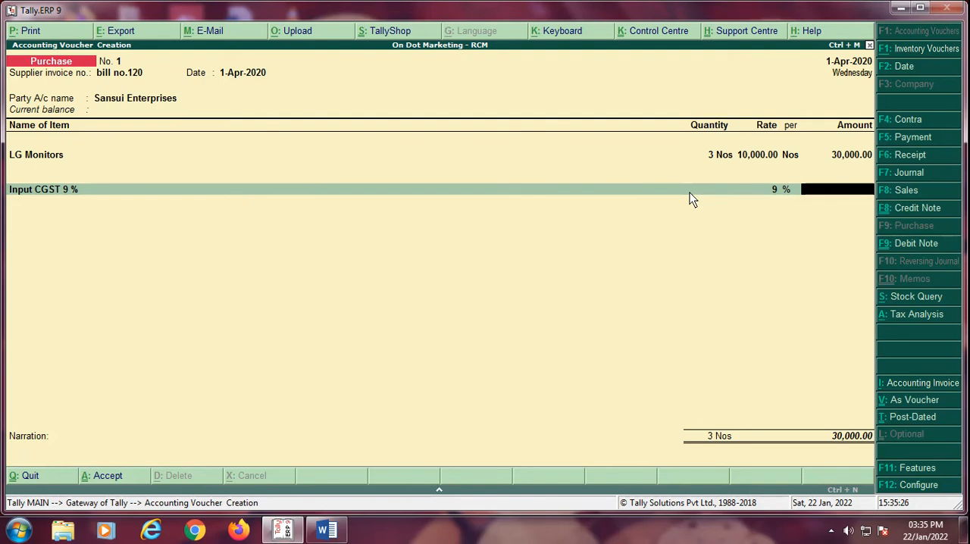
{"action": "key", "text": "BackSpace"}
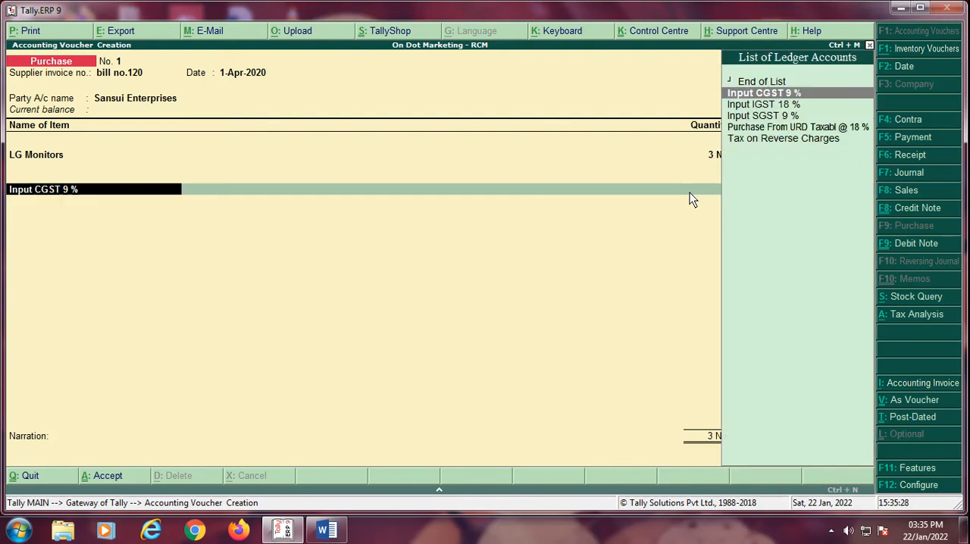
Step: End the purchase's ledger list without any tax ledger and accept the Sansui Enterprises bill as New Ref with 30 days' credit
{"action": "key", "text": "Up"}
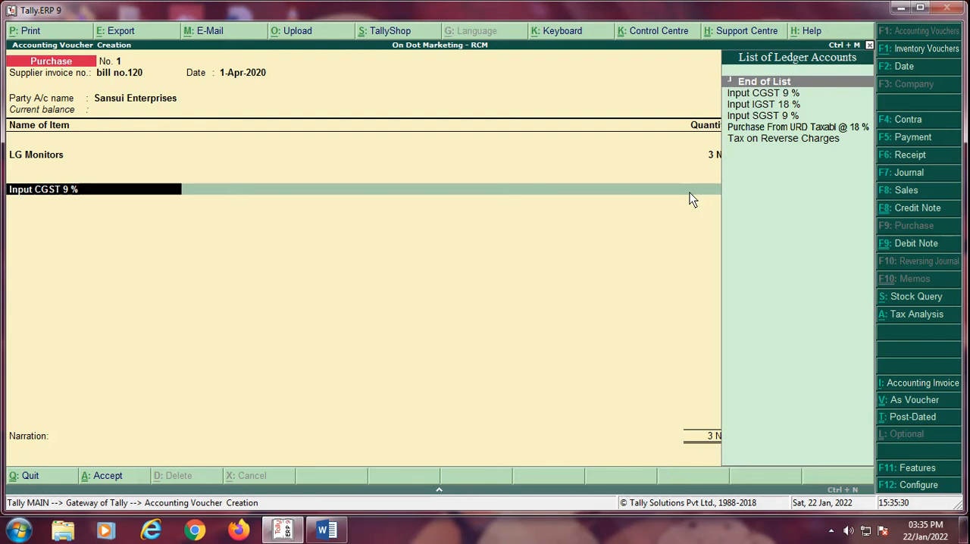
{"action": "key", "text": "Return"}
{"action": "key", "text": "Return"}
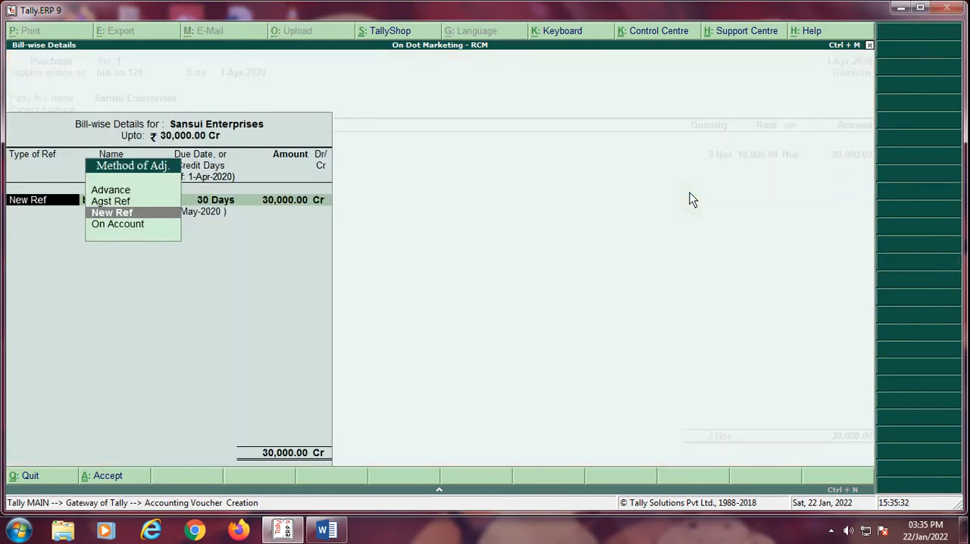
{"action": "key", "text": "Return"}
{"action": "key", "text": "Return"}
{"action": "key", "text": "Return"}
{"action": "key", "text": "Return"}
{"action": "key", "text": "Return"}
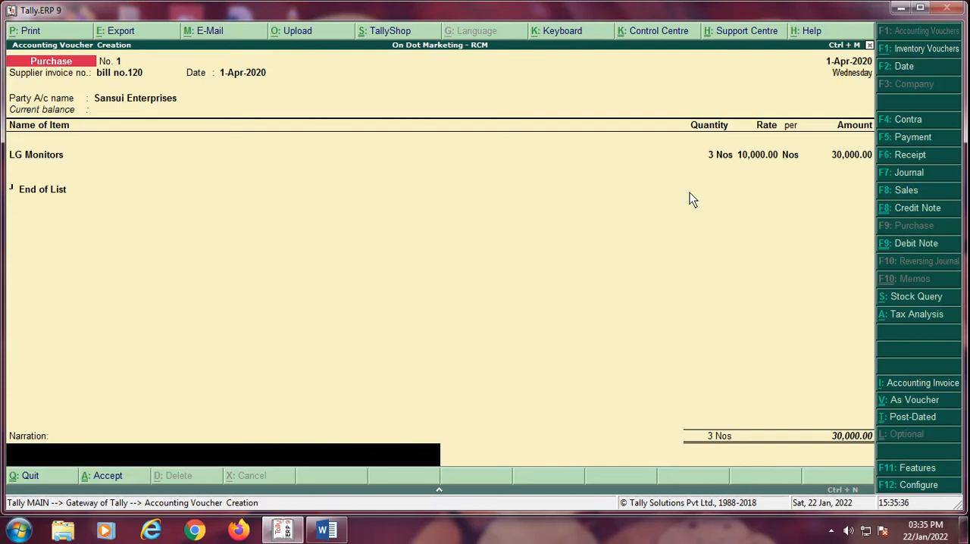
Step: Enter "bill no.120" as the narration and save the purchase voucher
{"action": "type", "text": "bill no.120"}
{"action": "key", "text": "Return"}
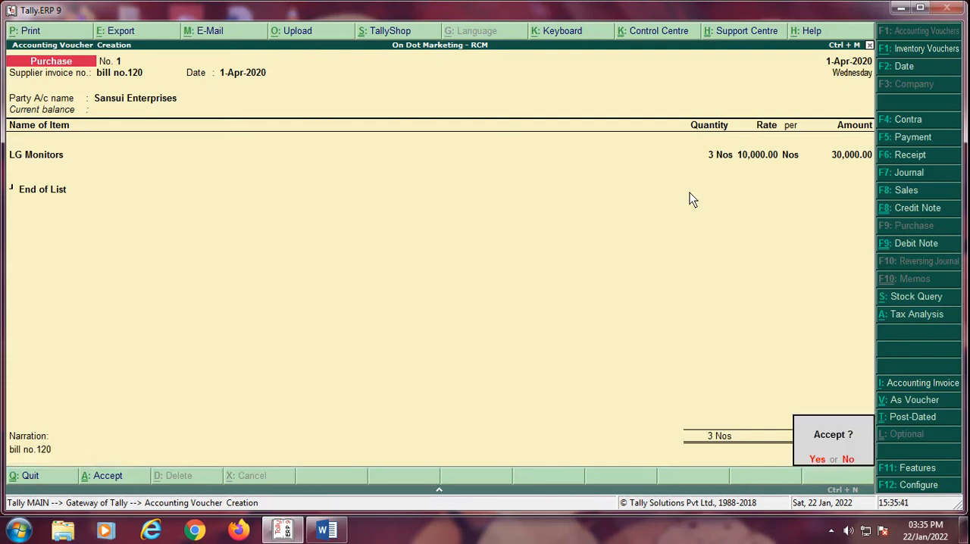
{"action": "key", "text": "Return"}
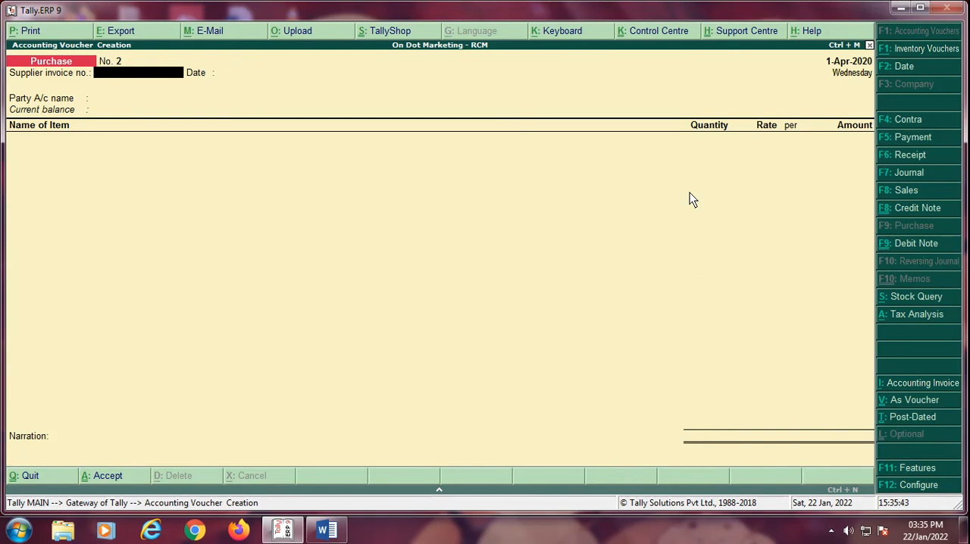
Step: Leave voucher entry and open the GSTR-1 return among the GST statutory reports
{"action": "key", "text": "Escape"}
{"action": "key", "text": "Return"}
{"action": "key", "text": "Down"}
{"action": "key", "text": "Down"}
{"action": "key", "text": "Down"}
{"action": "key", "text": "Down"}
{"action": "key", "text": "Down"}
{"action": "key", "text": "Down"}
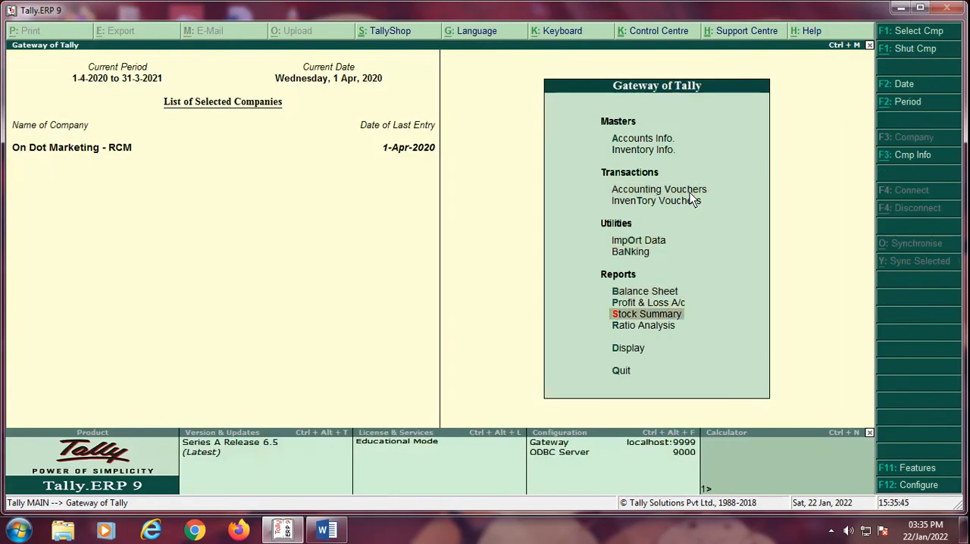
{"action": "key", "text": "Down"}
{"action": "key", "text": "Down"}
{"action": "key", "text": "Return"}
{"action": "key", "text": "Down"}
{"action": "key", "text": "Down"}
{"action": "key", "text": "Down"}
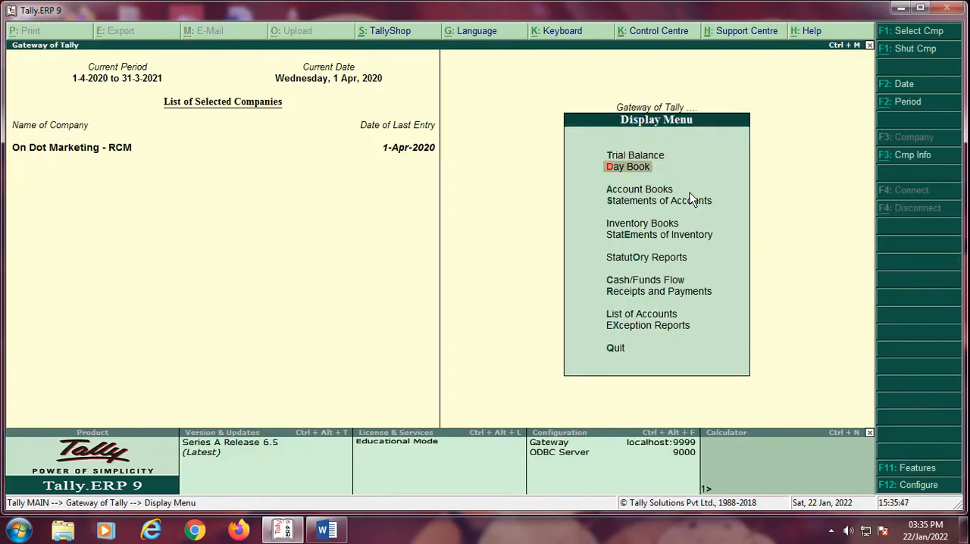
{"action": "key", "text": "Down"}
{"action": "key", "text": "Down"}
{"action": "key", "text": "Return"}
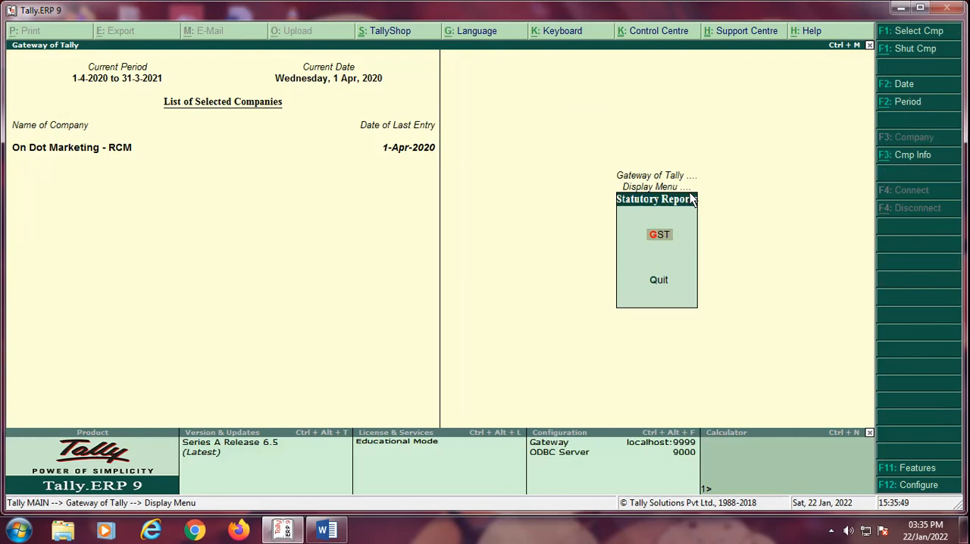
{"action": "key", "text": "Return"}
{"action": "key", "text": "Return"}
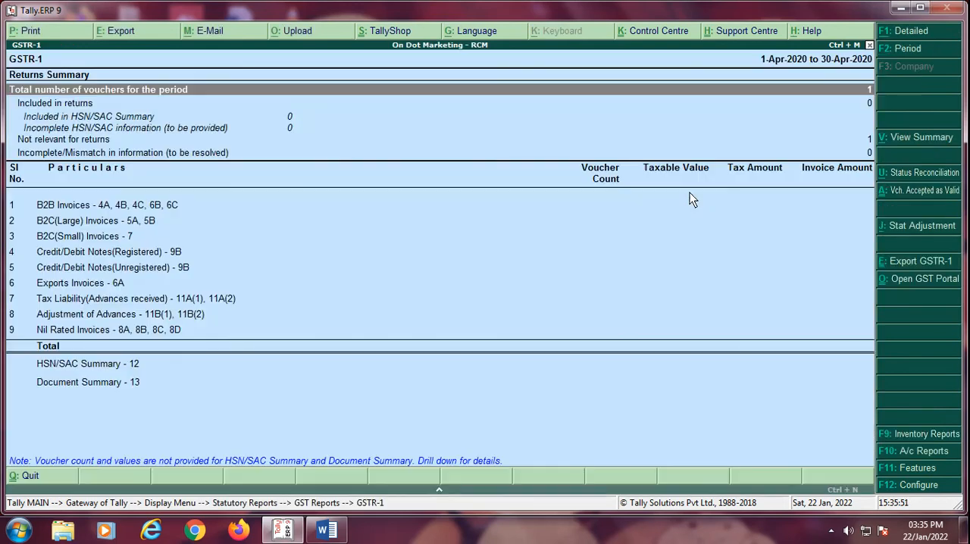
Step: Confirm the GSTR-1 report period as 1-4-2020 to 30-4-2020
{"action": "key", "text": "F2"}
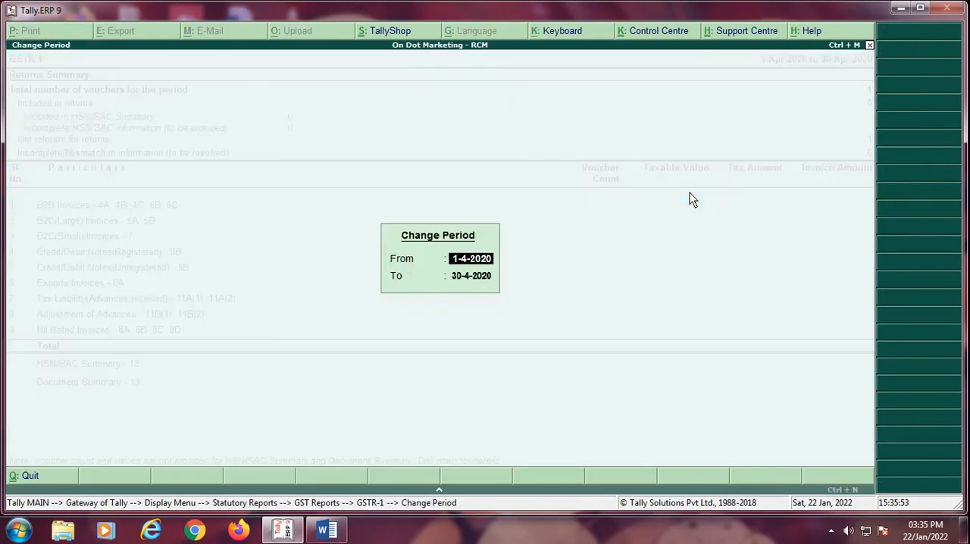
{"action": "key", "text": "Return"}
{"action": "key", "text": "Return"}
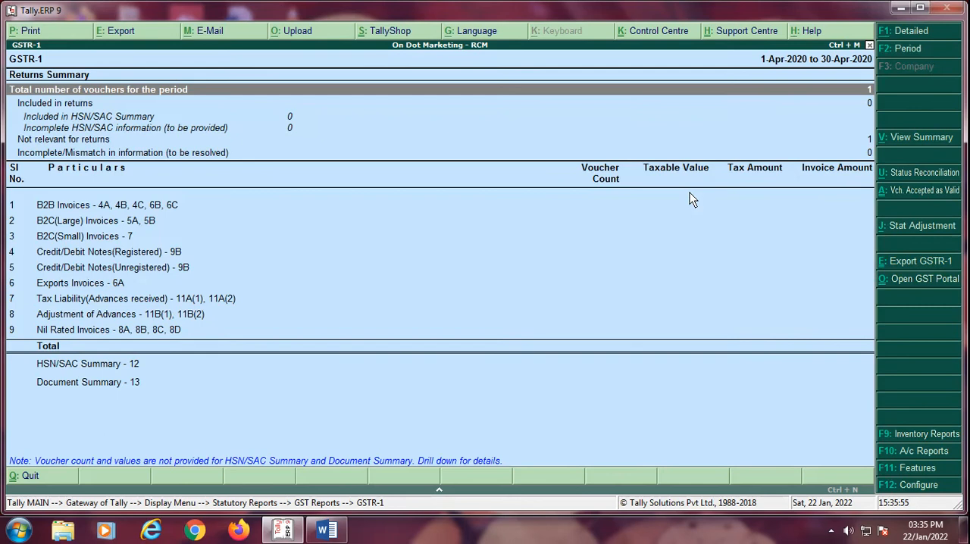
Step: Close GSTR-1, open the GSTR-2 return and go to its Nil Rated Invoices line
{"action": "key", "text": "Escape"}
{"action": "key", "text": "Down"}
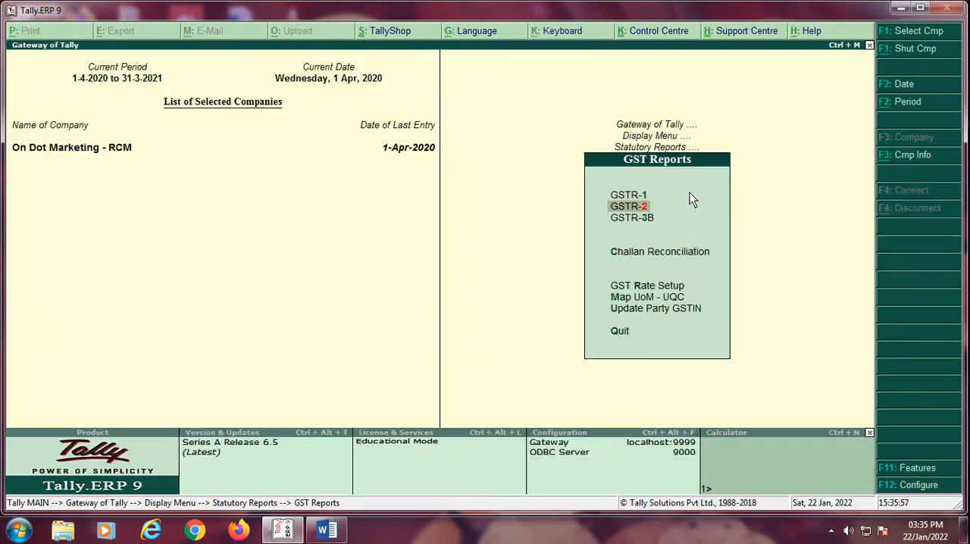
{"action": "key", "text": "Return"}
{"action": "key", "text": "Down"}
{"action": "key", "text": "Down"}
{"action": "key", "text": "Down"}
{"action": "key", "text": "Down"}
{"action": "key", "text": "Down"}
{"action": "key", "text": "Down"}
{"action": "key", "text": "Down"}
{"action": "key", "text": "Down"}
{"action": "key", "text": "Down"}
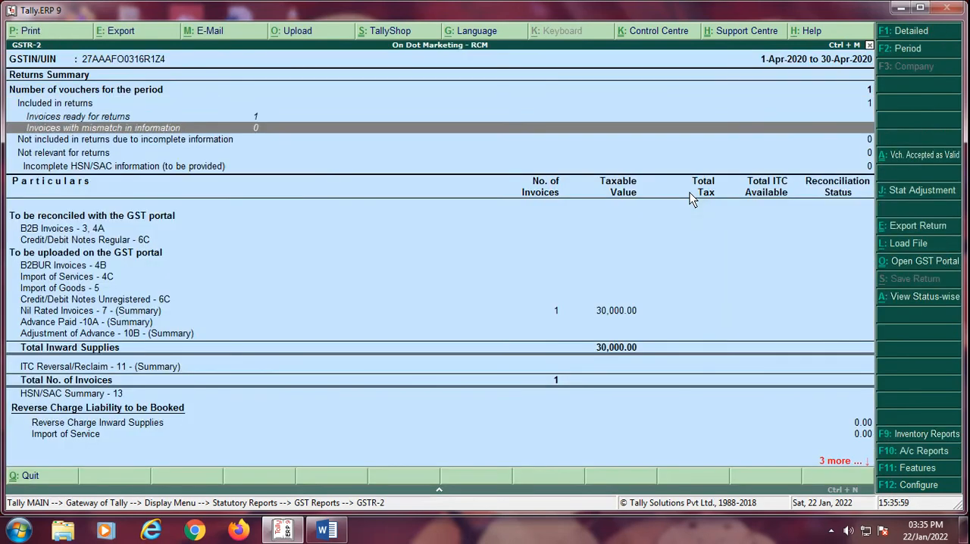
{"action": "key", "text": "Down"}
{"action": "key", "text": "Down"}
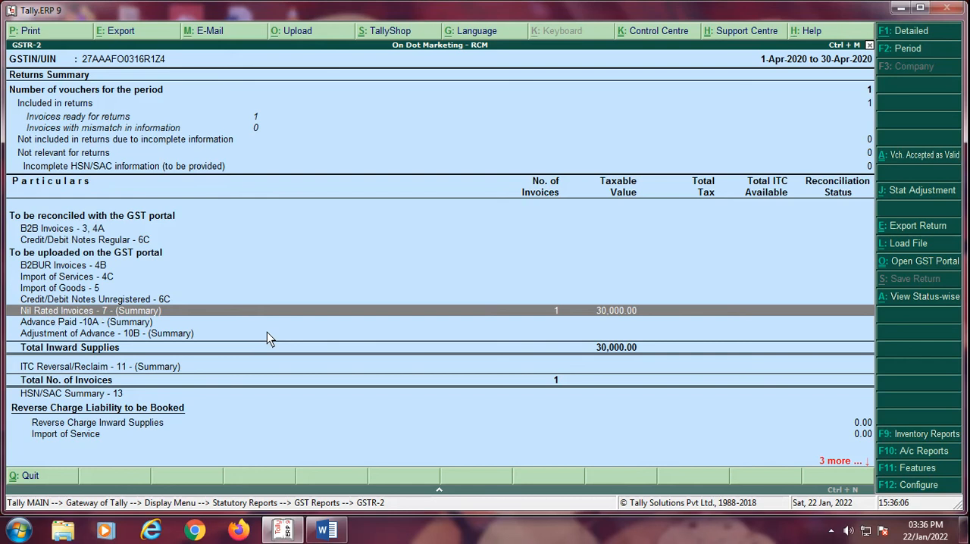
Step: Examine the inward supply lines around Nil Rated Invoices in GSTR-2, and leave the GST reports
{"action": "key", "text": "Down"}
{"action": "key", "text": "Up"}
{"action": "key", "text": "Down"}
{"action": "key", "text": "Up"}
{"action": "key", "text": "Down"}
{"action": "key", "text": "Down"}
{"action": "key", "text": "Up"}
{"action": "key", "text": "Up"}
{"action": "key", "text": "Escape"}
{"action": "key", "text": "Escape"}
{"action": "key", "text": "Escape"}
{"action": "key", "text": "Escape"}
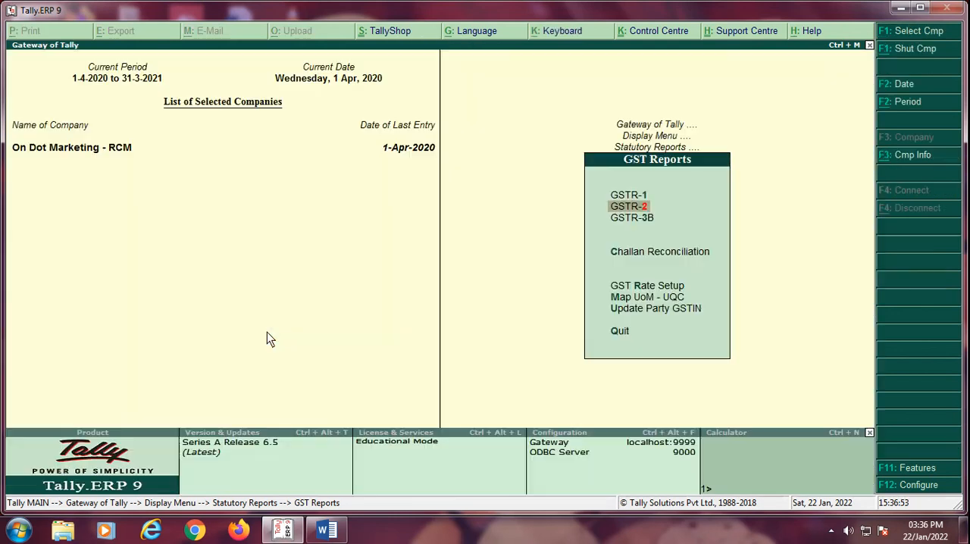
Step: Start a new journal voucher in accounting voucher entry
{"action": "key", "text": "Up"}
{"action": "key", "text": "Up"}
{"action": "key", "text": "Up"}
{"action": "key", "text": "Up"}
{"action": "key", "text": "Up"}
{"action": "key", "text": "Up"}
{"action": "key", "text": "Up"}
{"action": "key", "text": "Up"}
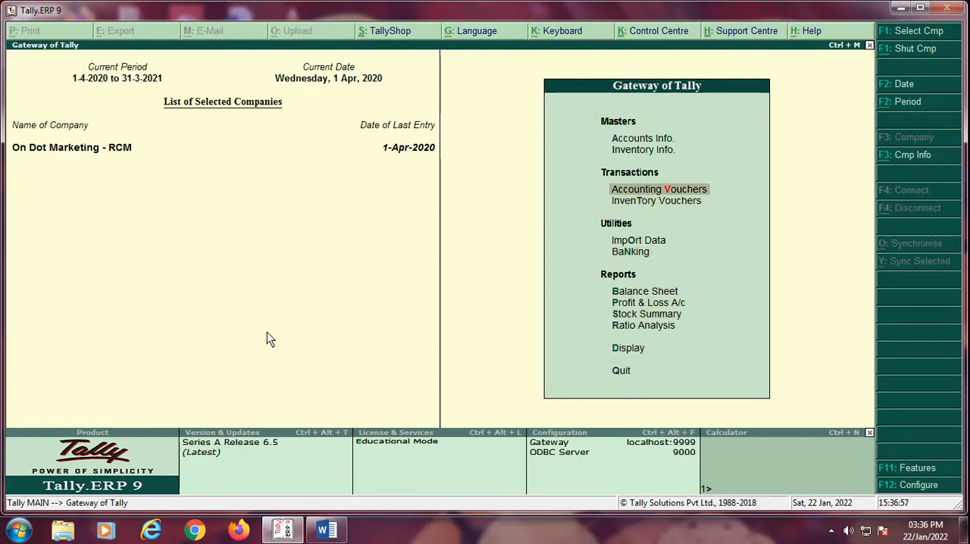
{"action": "key", "text": "Return"}
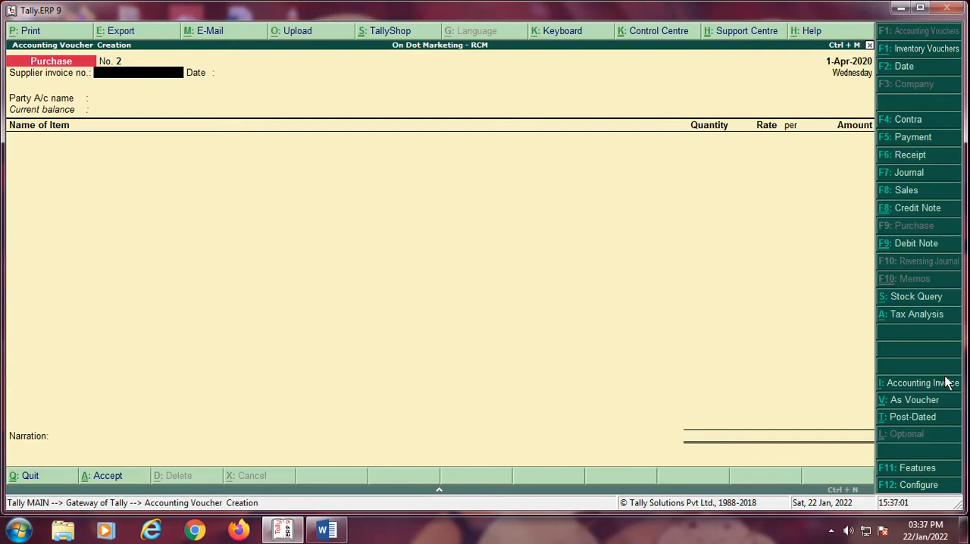
{"action": "left_click", "coordinate": [906, 176]}
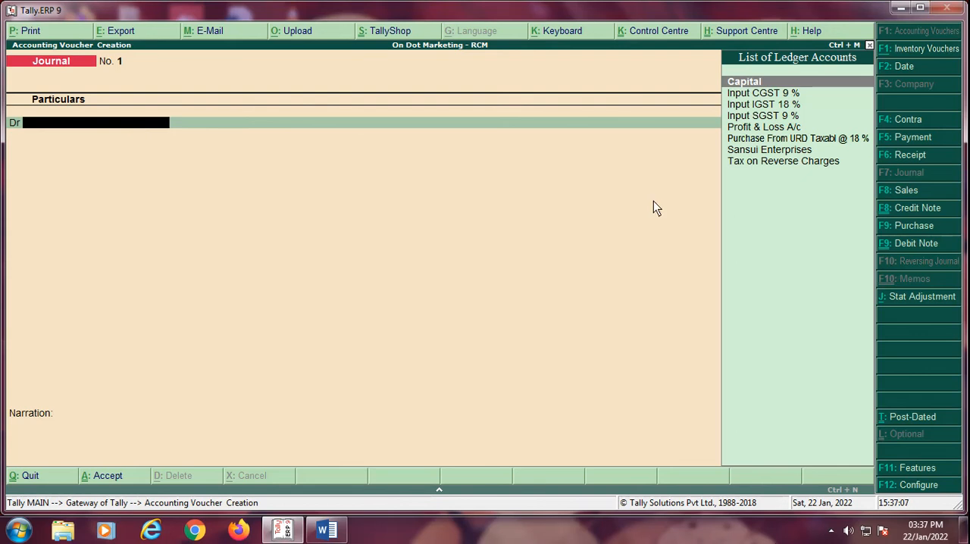
Step: Set the journal's statutory adjustment to GST, Increase of Tax Liability, with Purchase under reverse charge as additional details
{"action": "left_click", "coordinate": [915, 301]}
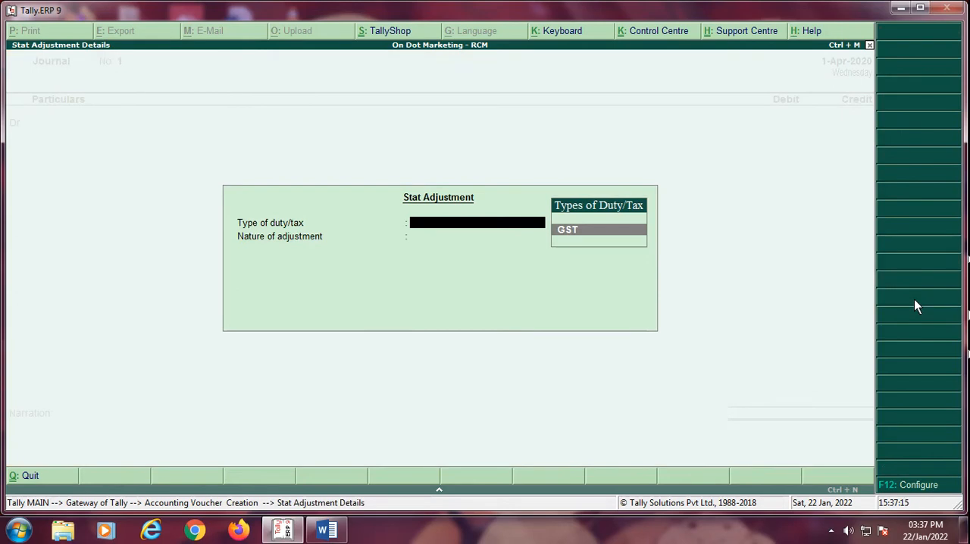
{"action": "key", "text": "Return"}
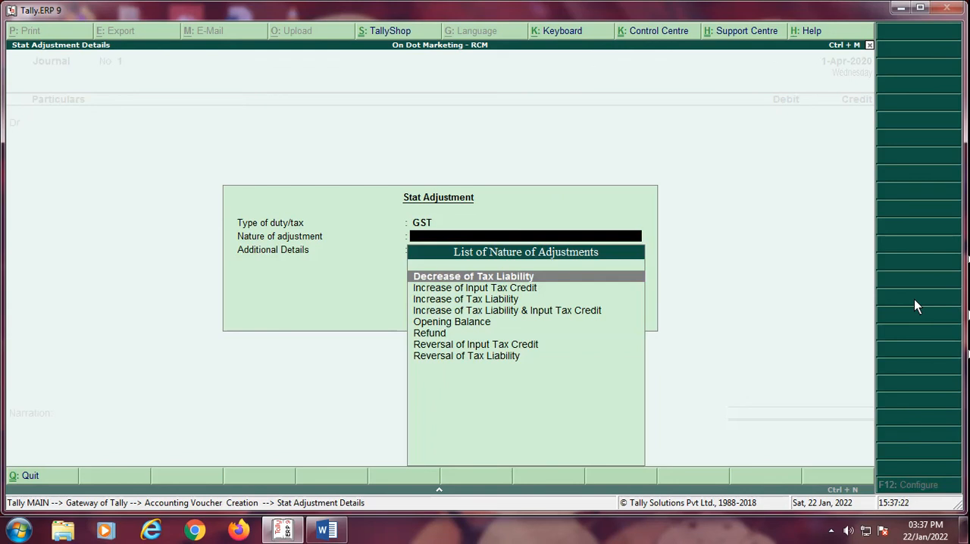
{"action": "key", "text": "Down"}
{"action": "key", "text": "Down"}
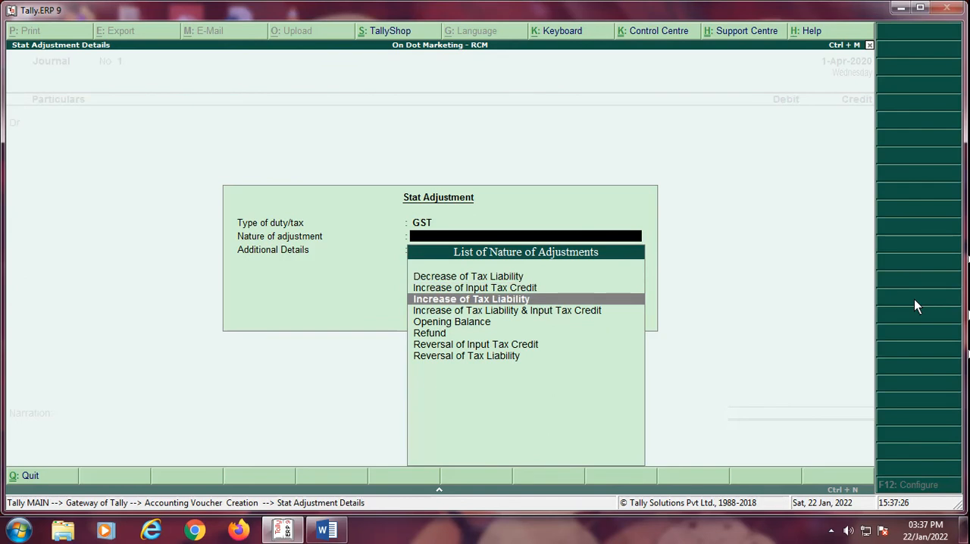
{"action": "key", "text": "Return"}
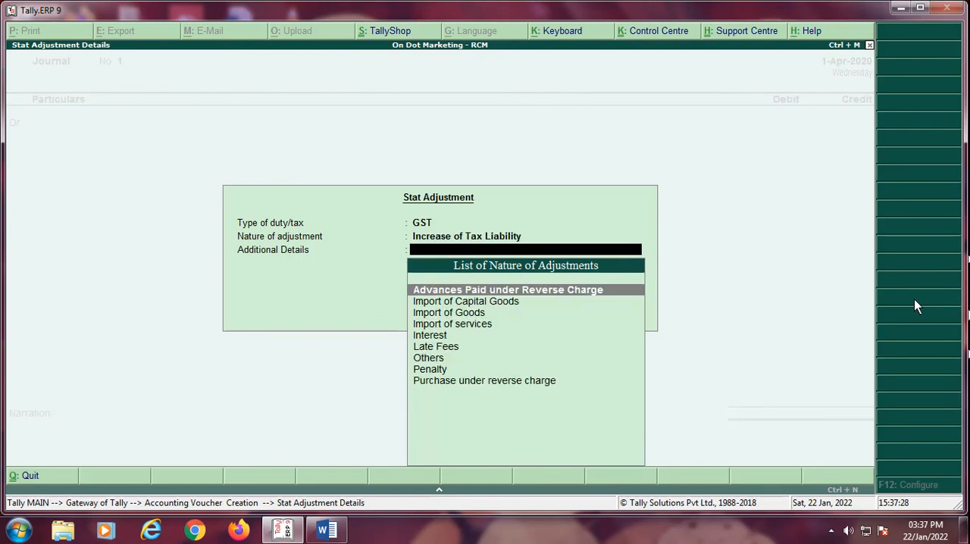
{"action": "key", "text": "Down"}
{"action": "key", "text": "Down"}
{"action": "key", "text": "Down"}
{"action": "key", "text": "Down"}
{"action": "key", "text": "Down"}
{"action": "key", "text": "Down"}
{"action": "key", "text": "Down"}
{"action": "key", "text": "Down"}
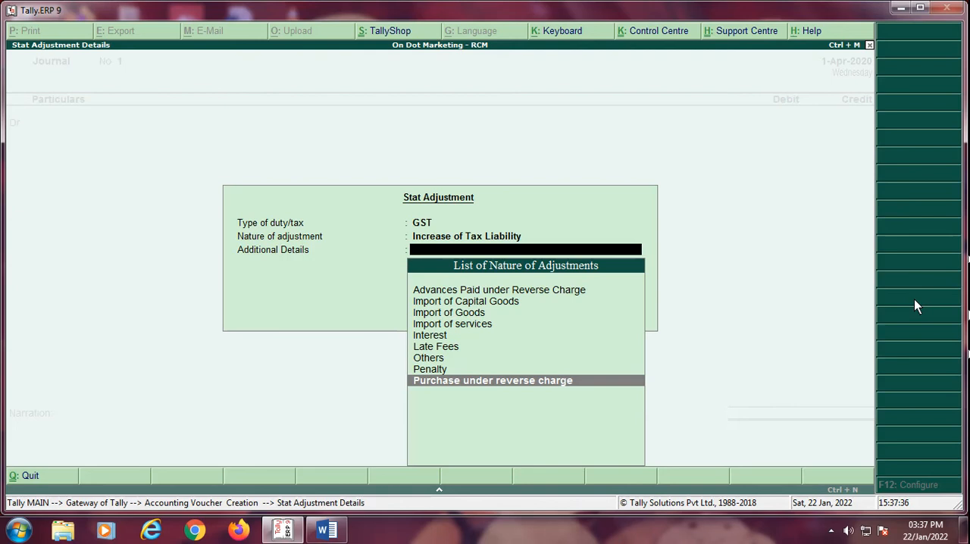
{"action": "key", "text": "Return"}
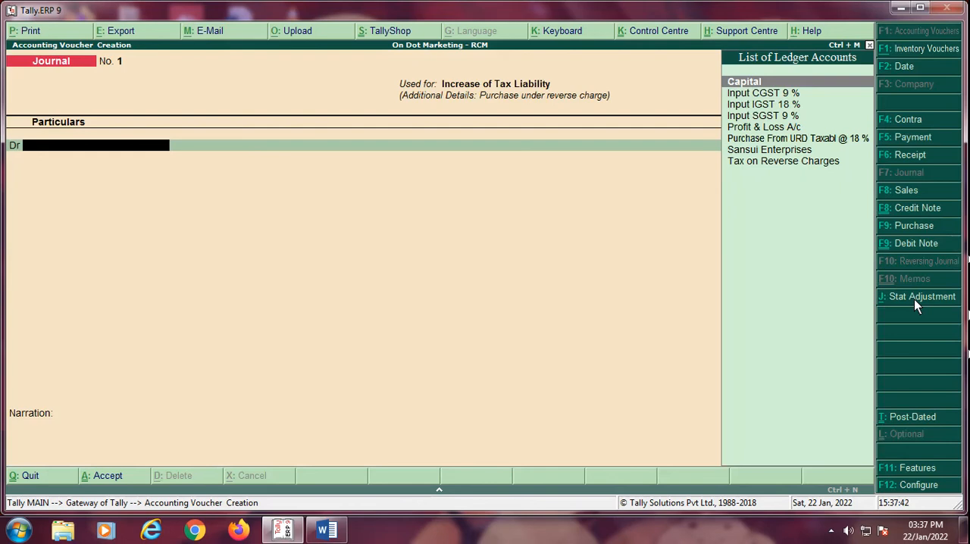
Step: Debit the Tax on Reverse Charges ledger with 5,400.00 in the journal voucher
{"action": "key", "text": "Down"}
{"action": "key", "text": "Down"}
{"action": "key", "text": "Down"}
{"action": "key", "text": "Down"}
{"action": "key", "text": "Down"}
{"action": "key", "text": "Down"}
{"action": "key", "text": "Down"}
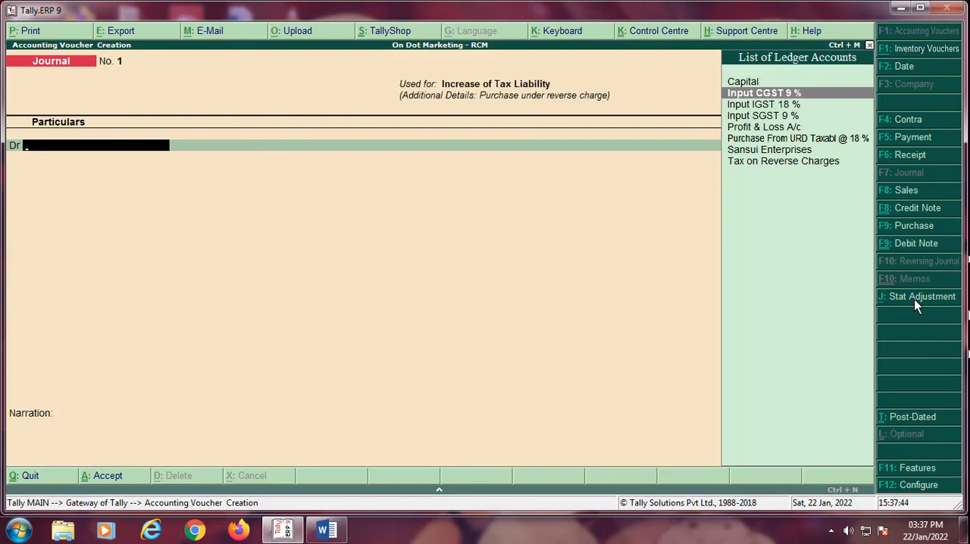
{"action": "key", "text": "Return"}
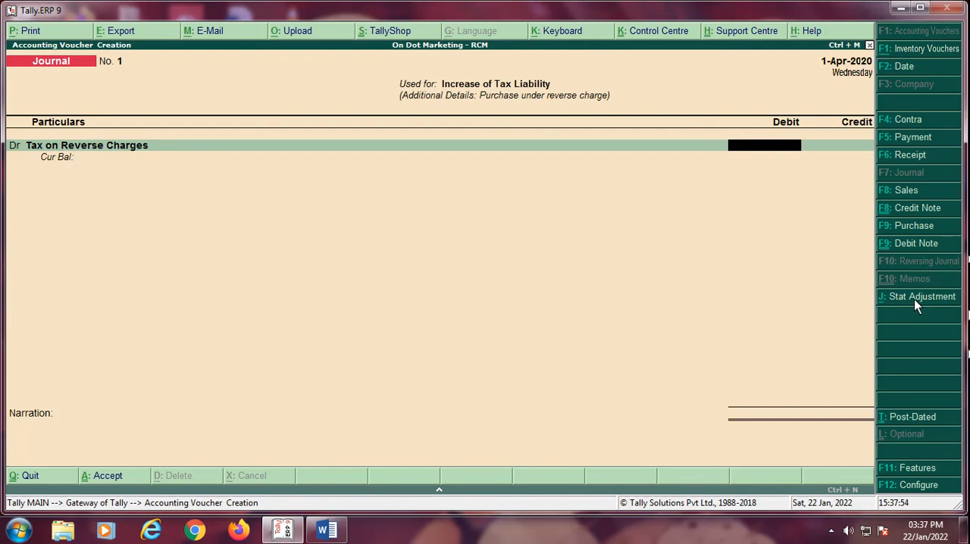
{"action": "type", "text": "5400.00"}
{"action": "key", "text": "Return"}
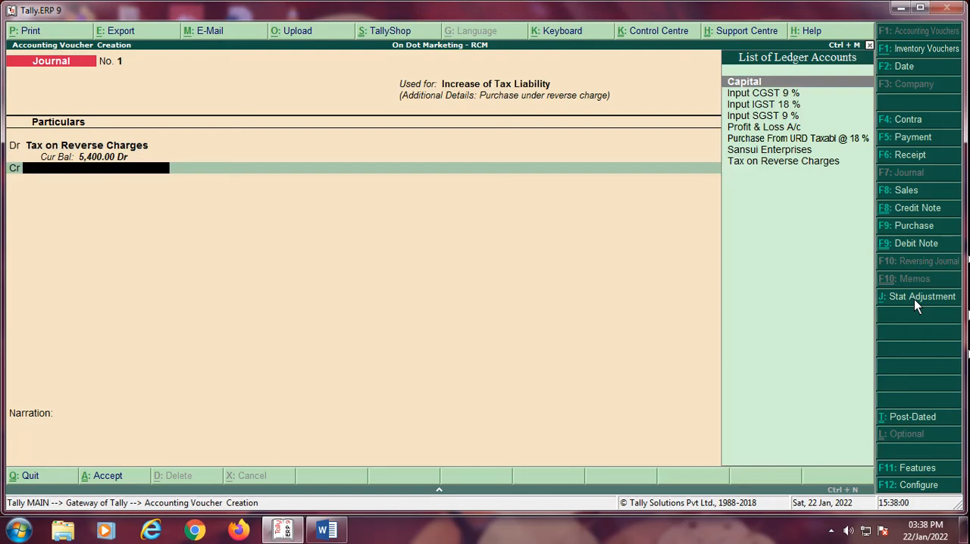
Step: Credit Input CGST 9 % with 2,700.00, giving a taxable value of 30,000 at the 9 % rate
{"action": "type", "text": "in"}
{"action": "key", "text": "Down"}
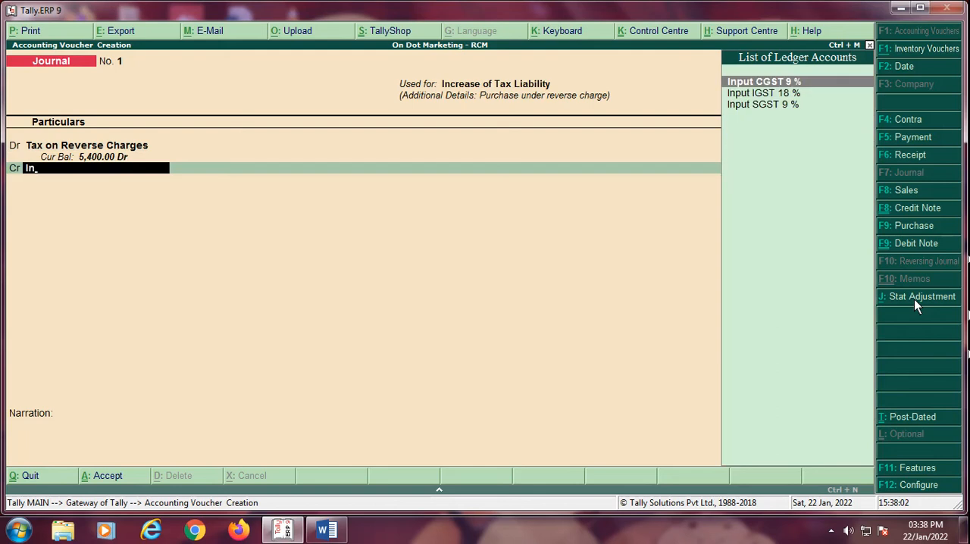
{"action": "key", "text": "Return"}
{"action": "key", "text": "Return"}
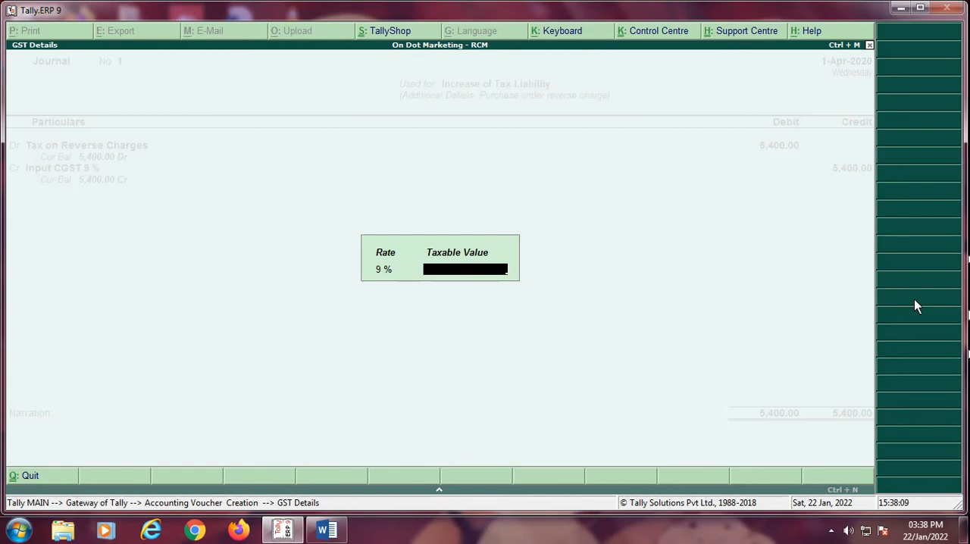
{"action": "type", "text": "30000"}
{"action": "key", "text": "Return"}
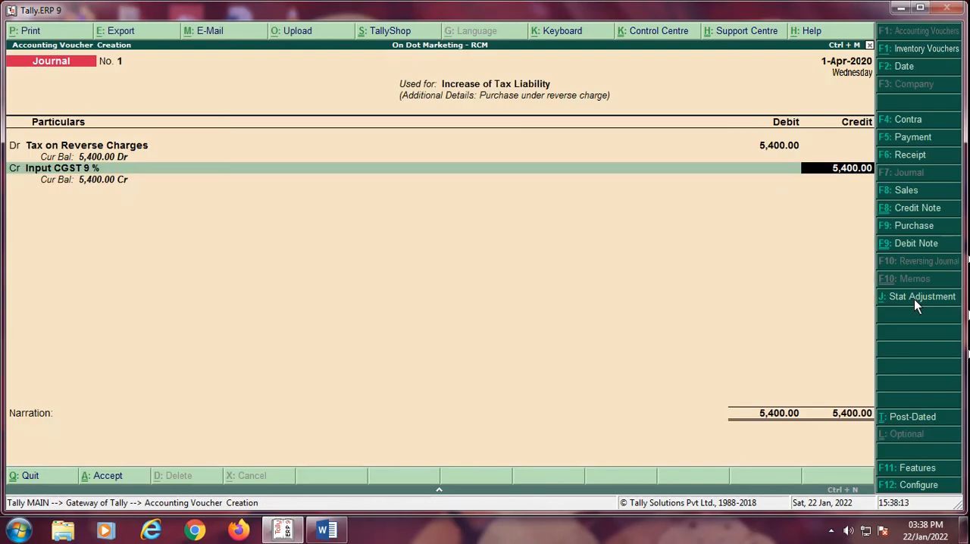
{"action": "type", "text": "2700.00"}
{"action": "key", "text": "Return"}
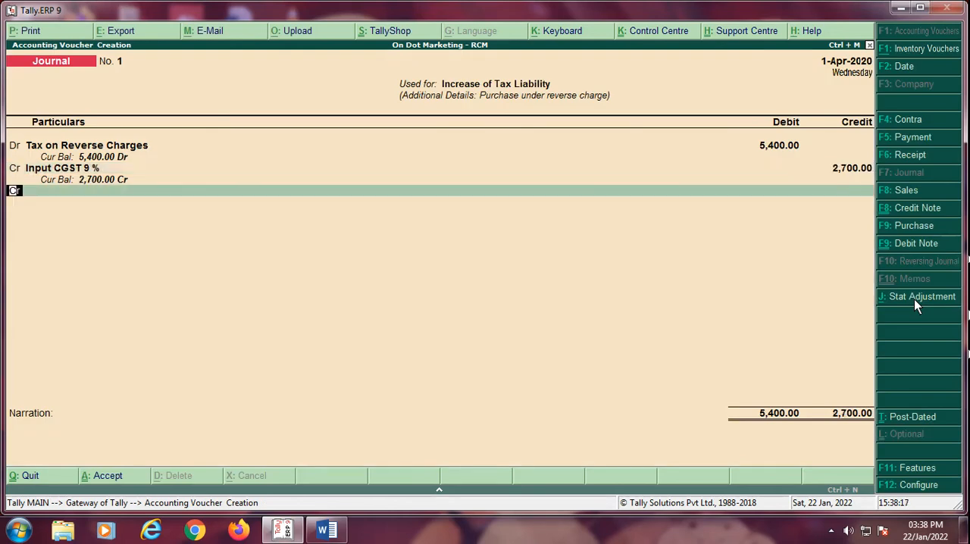
Step: Credit Input SGST 9 % with the remaining 2,700.00 and accept its GST details
{"action": "key", "text": "Return"}
{"action": "type", "text": "In"}
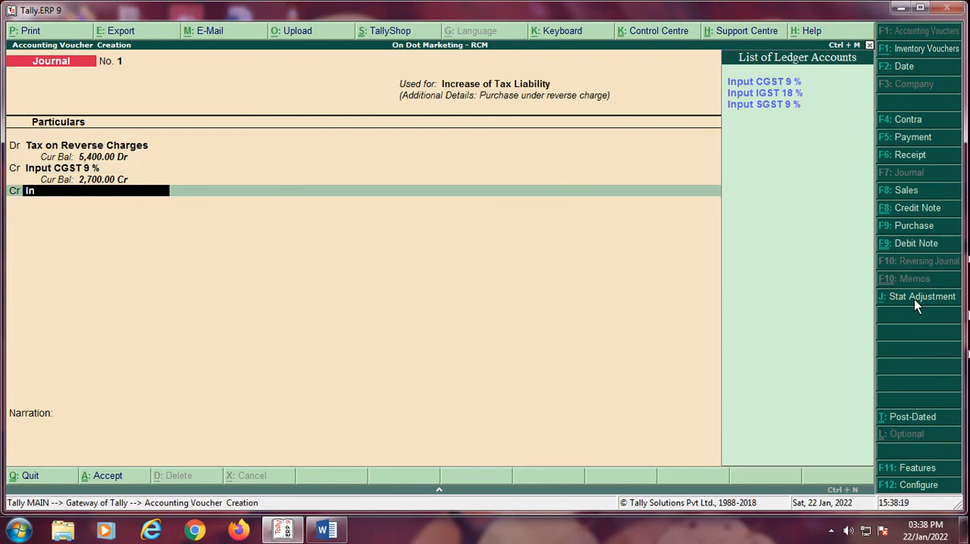
{"action": "key", "text": "Down"}
{"action": "key", "text": "Down"}
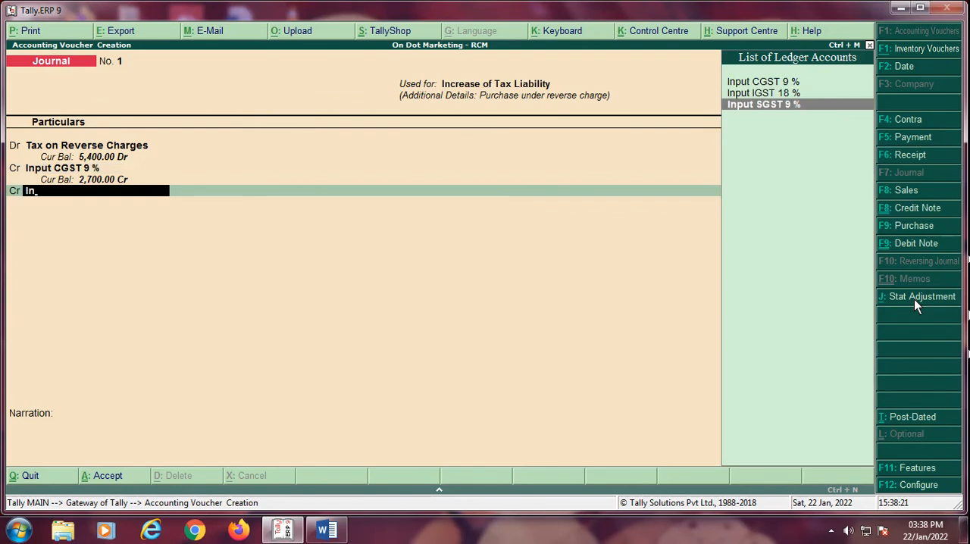
{"action": "key", "text": "Return"}
{"action": "key", "text": "Return"}
{"action": "key", "text": "Return"}
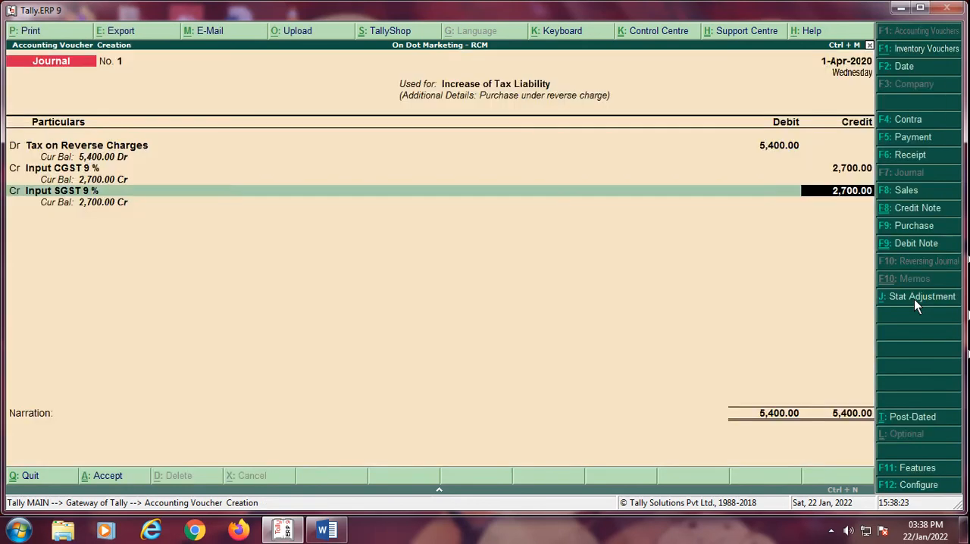
{"action": "key", "text": "Return"}
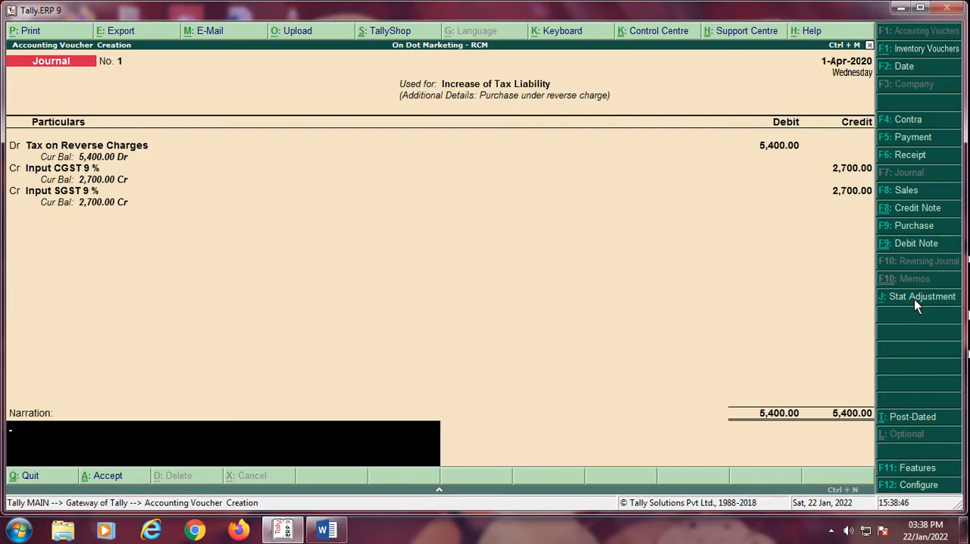
Step: Discard the unsaved journal entry and start over with a blank journal voucher
{"action": "key", "text": "Escape"}
{"action": "key", "text": "Return"}
{"action": "key", "text": "Return"}
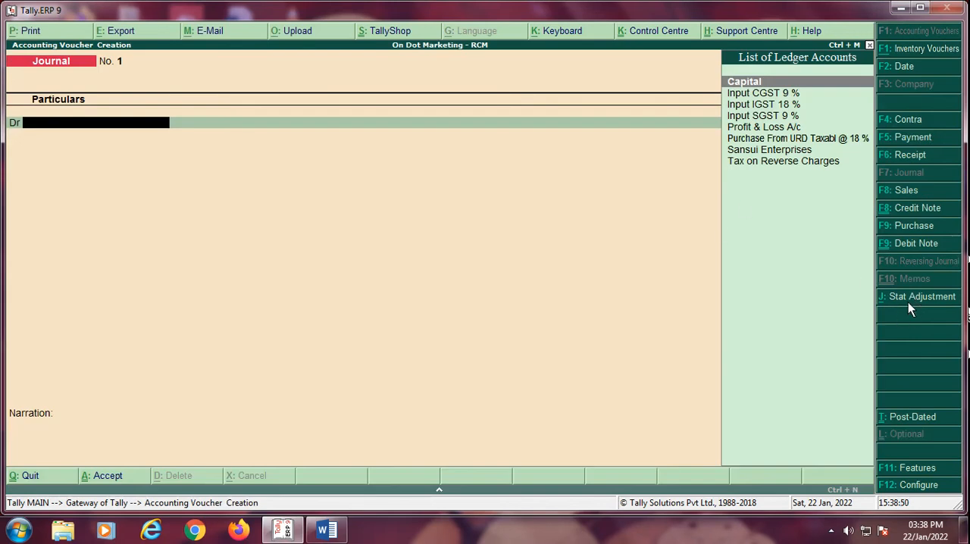
Step: Set the blank journal's statutory adjustment to GST, Increase of Tax Liability, with Purchase under reverse charge as additional details
{"action": "left_click", "coordinate": [912, 301]}
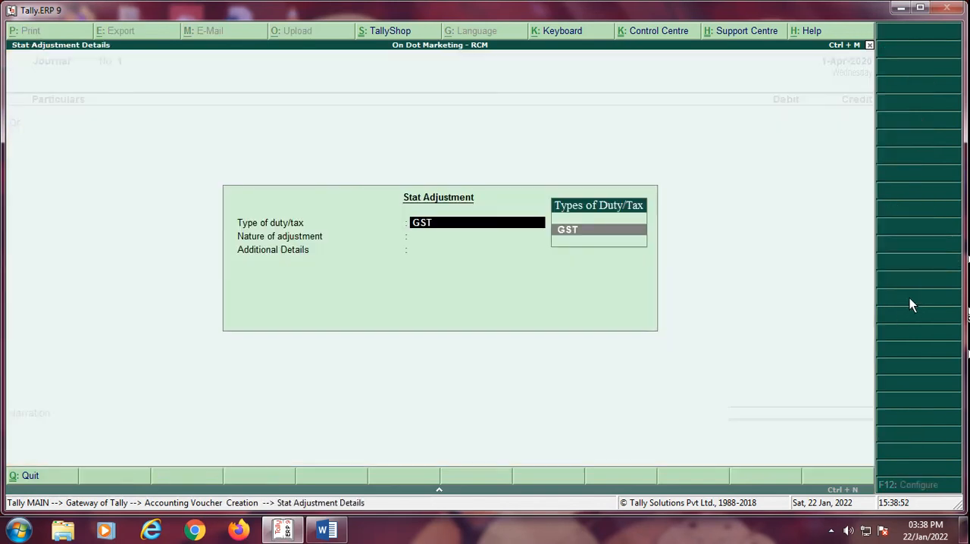
{"action": "key", "text": "Return"}
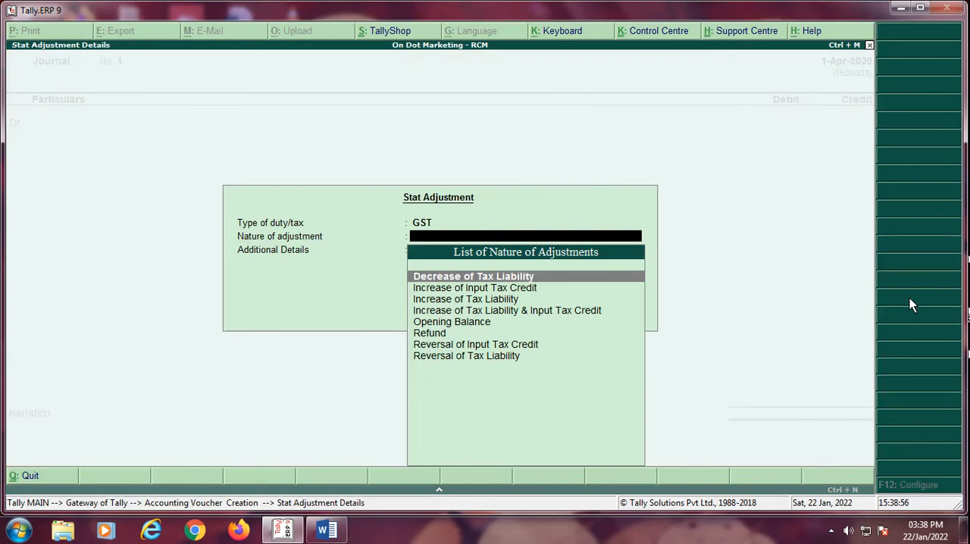
{"action": "key", "text": "Down"}
{"action": "key", "text": "Down"}
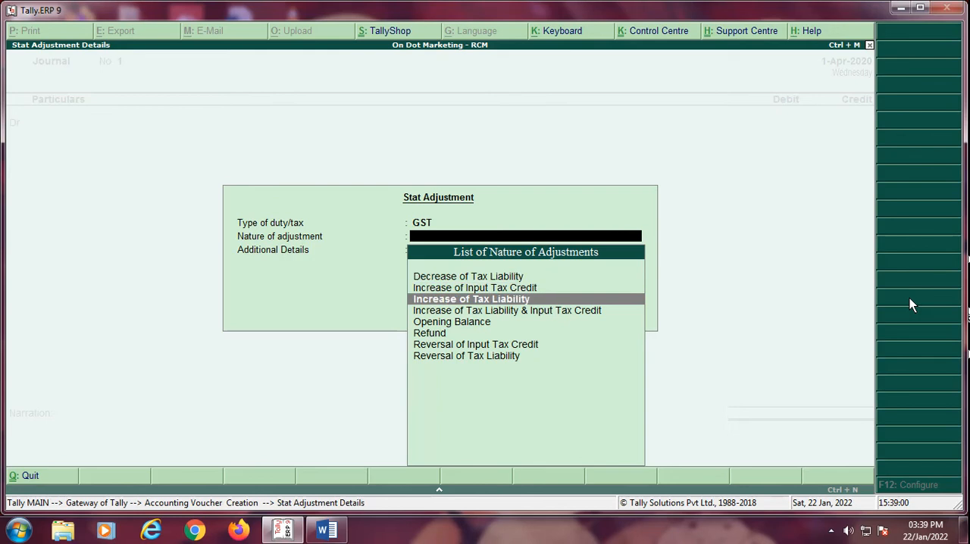
{"action": "key", "text": "Return"}
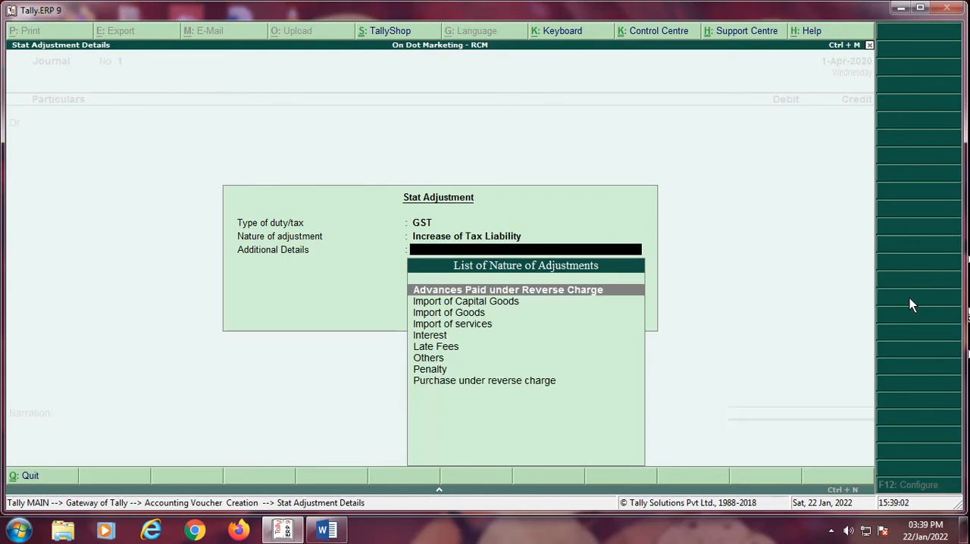
{"action": "key", "text": "Down"}
{"action": "key", "text": "Down"}
{"action": "key", "text": "Down"}
{"action": "key", "text": "Down"}
{"action": "key", "text": "Down"}
{"action": "key", "text": "Down"}
{"action": "key", "text": "Down"}
{"action": "key", "text": "Down"}
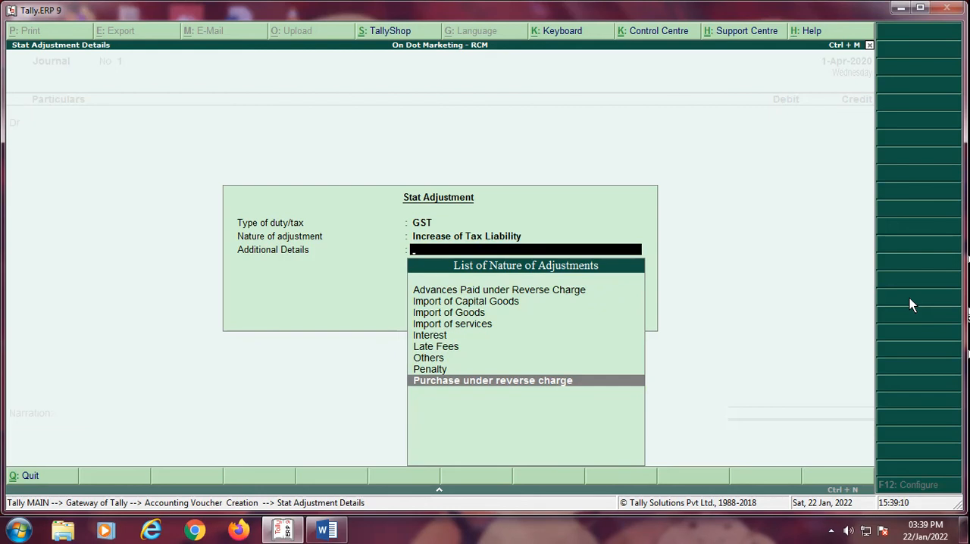
{"action": "key", "text": "Return"}
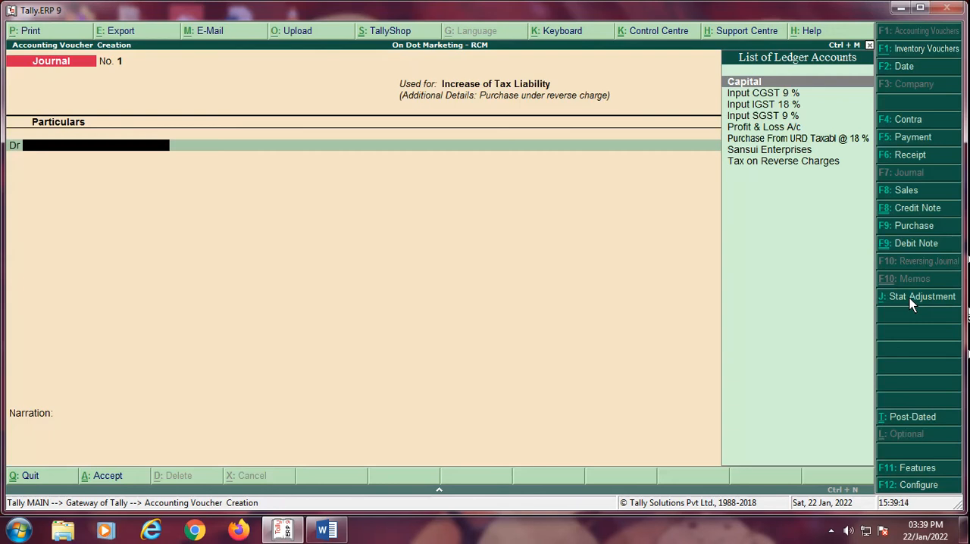
Step: Debit the Tax on Reverse Charges ledger with 5,400.00 in the new journal voucher
{"action": "type", "text": "T"}
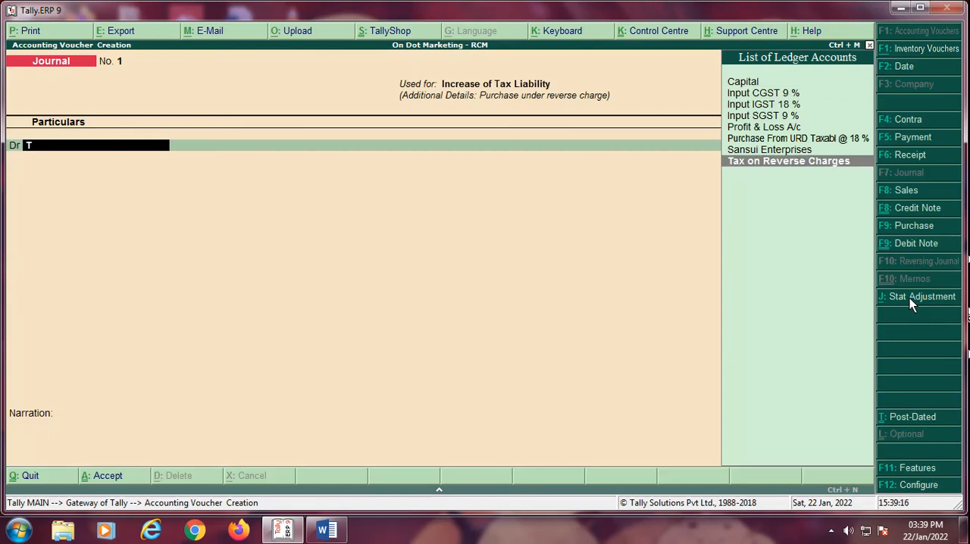
{"action": "key", "text": "Return"}
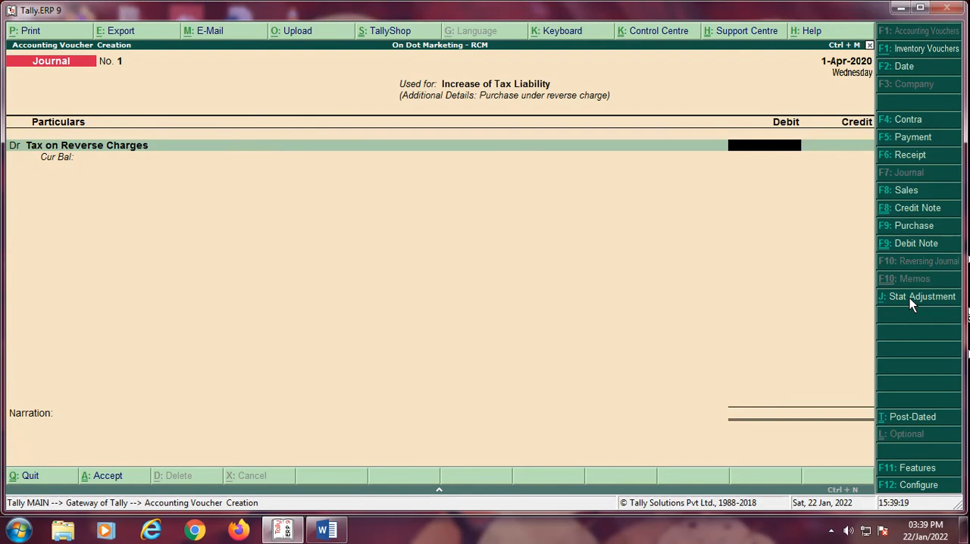
{"action": "type", "text": "2700.00"}
{"action": "key", "text": "BackSpace"}
{"action": "key", "text": "BackSpace"}
{"action": "key", "text": "BackSpace"}
{"action": "key", "text": "BackSpace"}
{"action": "key", "text": "BackSpace"}
{"action": "key", "text": "BackSpace"}
{"action": "key", "text": "BackSpace"}
{"action": "type", "text": "5400.00"}
{"action": "key", "text": "Return"}
{"action": "key", "text": "Return"}
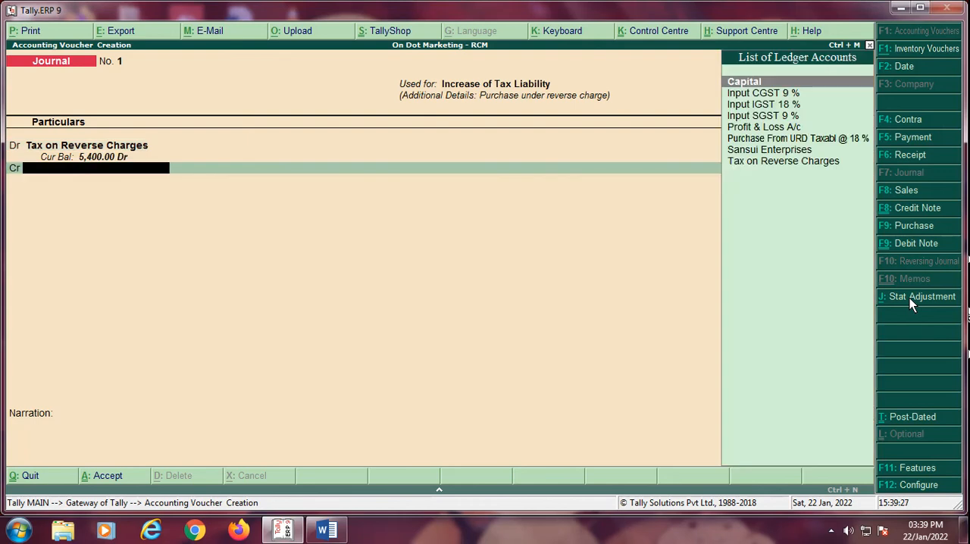
Step: Credit Input CGST 9 % with 2,700.00, entering a taxable value of 30000 at the 9 % rate
{"action": "type", "text": "In"}
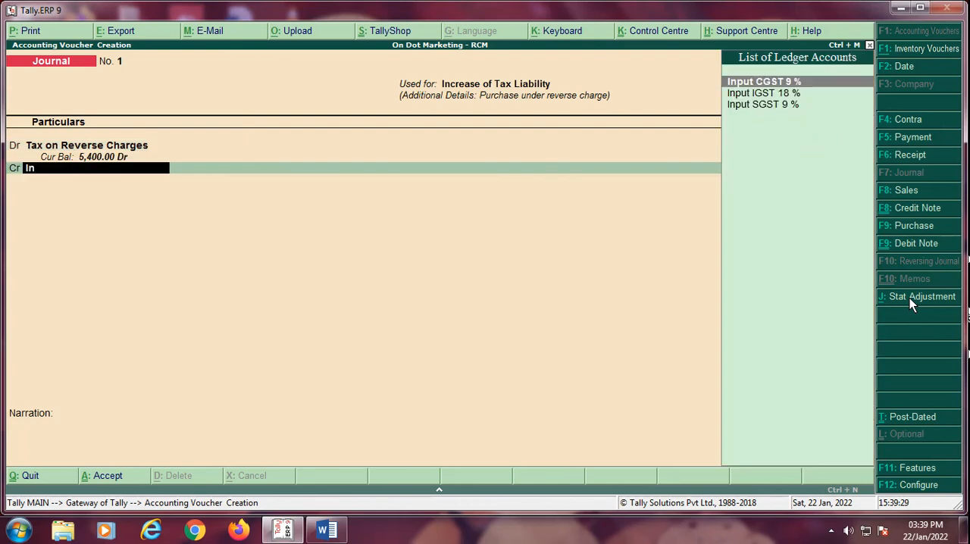
{"action": "key", "text": "Return"}
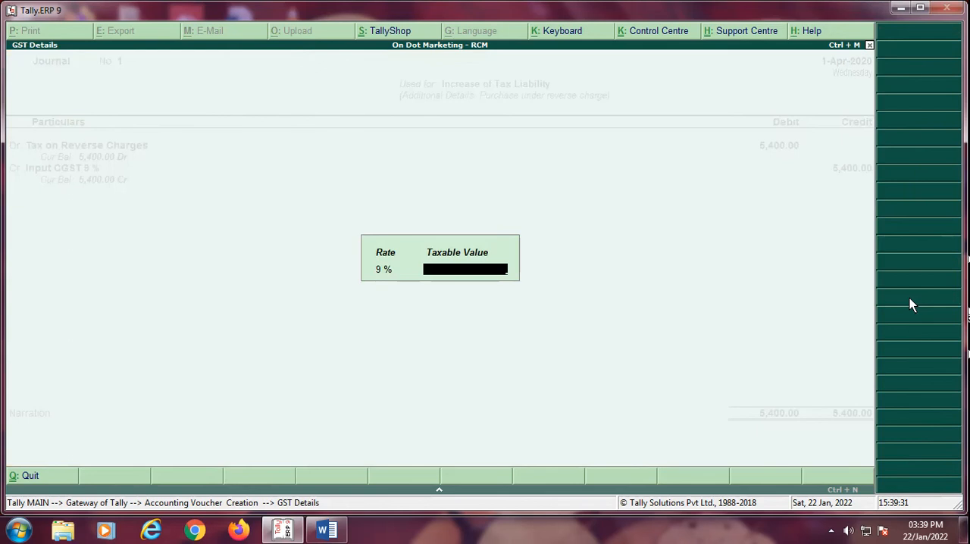
{"action": "type", "text": "30000"}
{"action": "key", "text": "Return"}
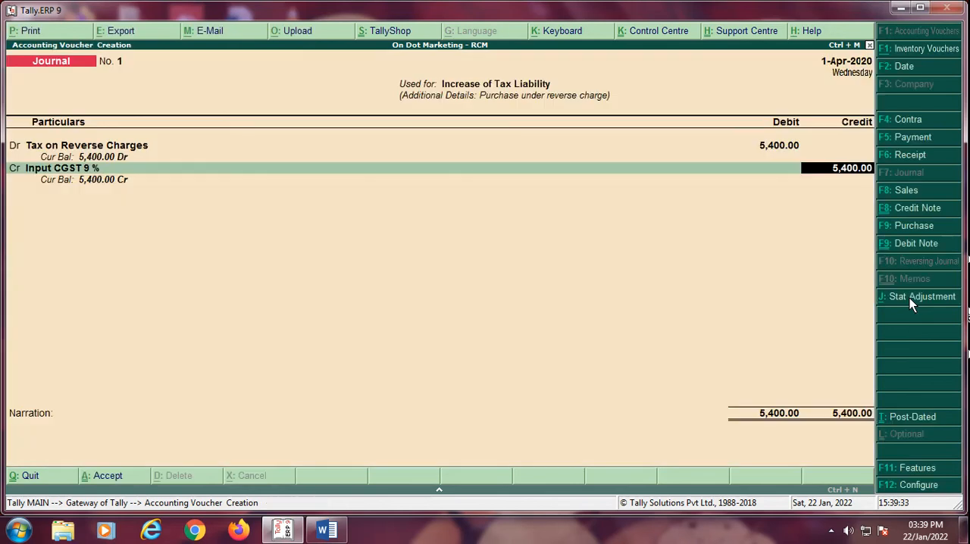
{"action": "type", "text": "2700"}
{"action": "key", "text": "Return"}
{"action": "key", "text": "Return"}
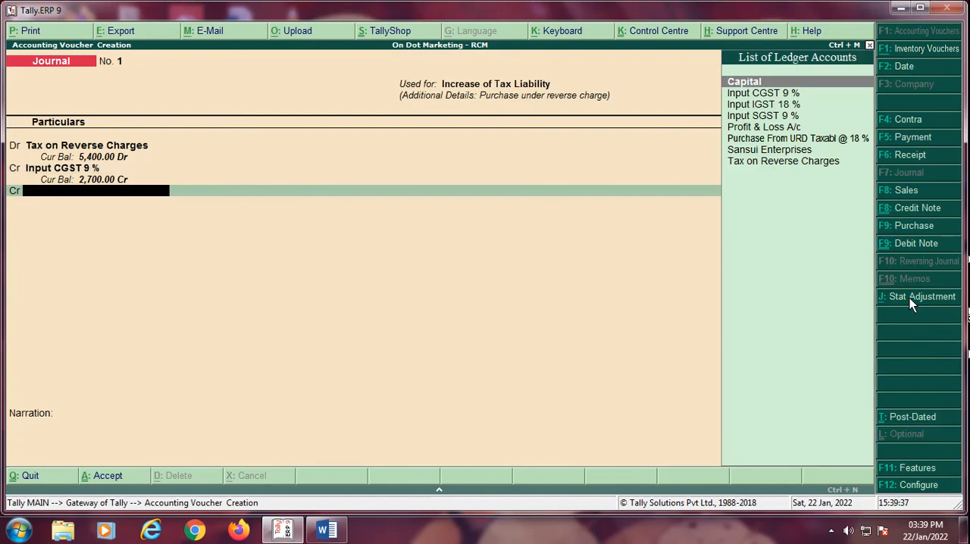
Step: Credit Input SGST 9 % with the remaining 2,700.00 and accept its GST details
{"action": "type", "text": "In"}
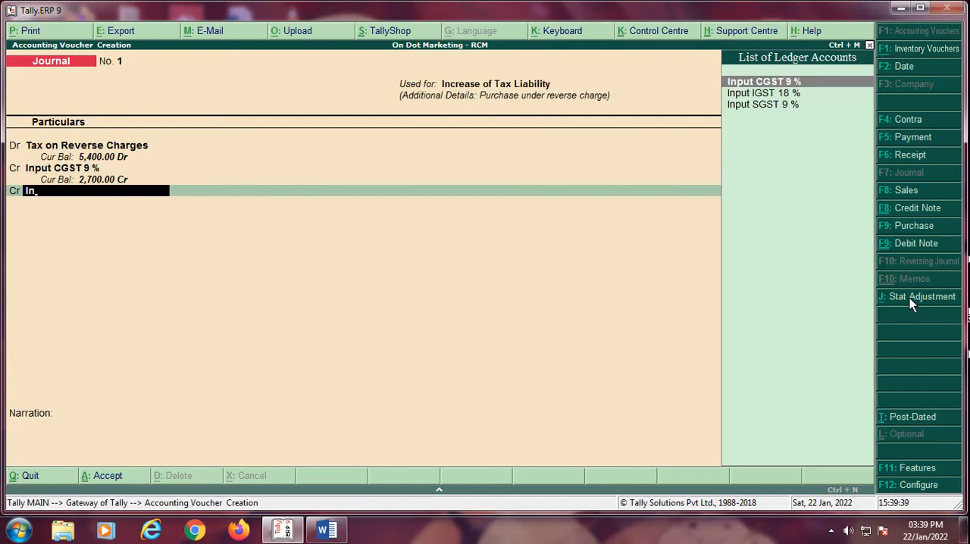
{"action": "key", "text": "Down"}
{"action": "key", "text": "Down"}
{"action": "key", "text": "Return"}
{"action": "key", "text": "Return"}
{"action": "key", "text": "Return"}
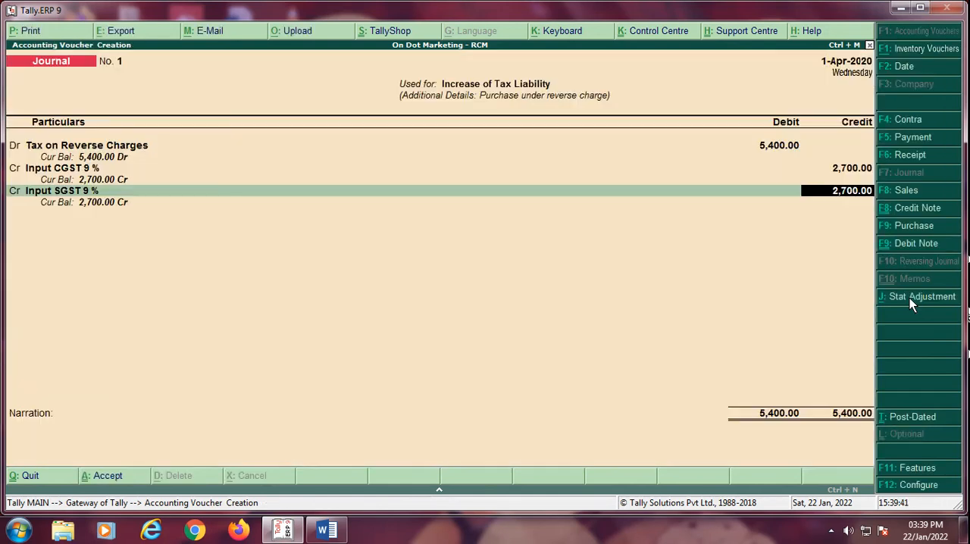
{"action": "key", "text": "Return"}
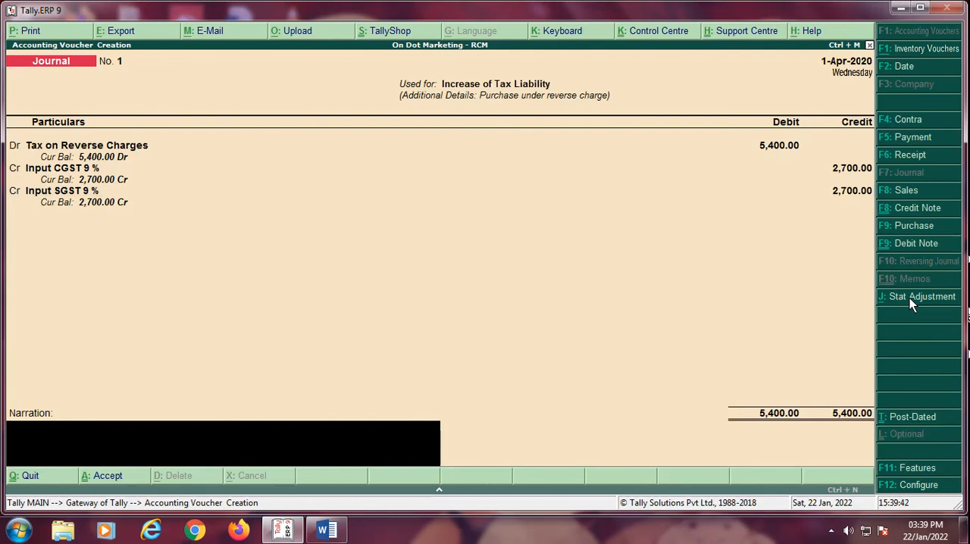
Step: Begin the journal's narration with "BEING JV FOR INCREASE OF TAX LIABLITY PURCHASE GOODS FROM URD FROM SANUI ENTEREPRISES"
{"action": "type", "text": "BEING JV FOR INCREAS"}
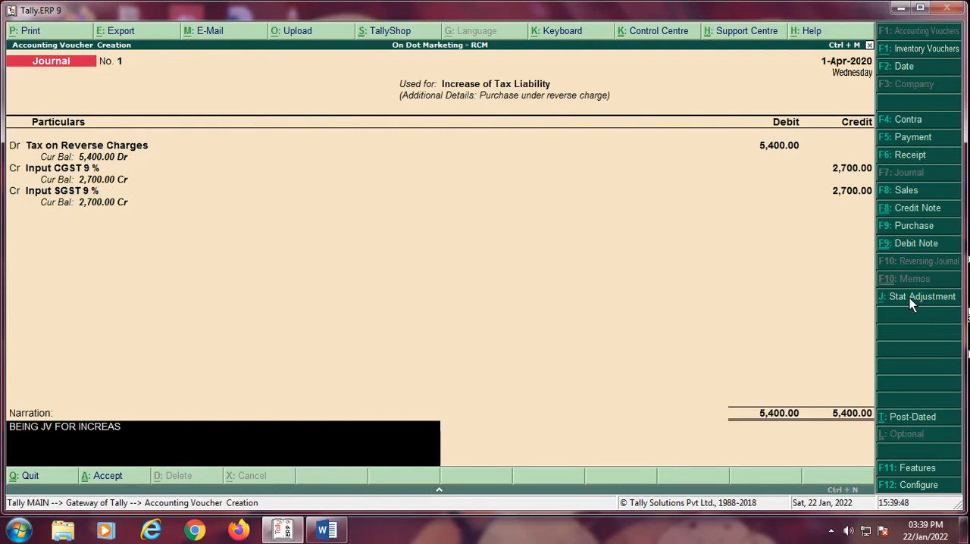
{"action": "type", "text": "E OF TAX LIABLITY PURCHASE G"}
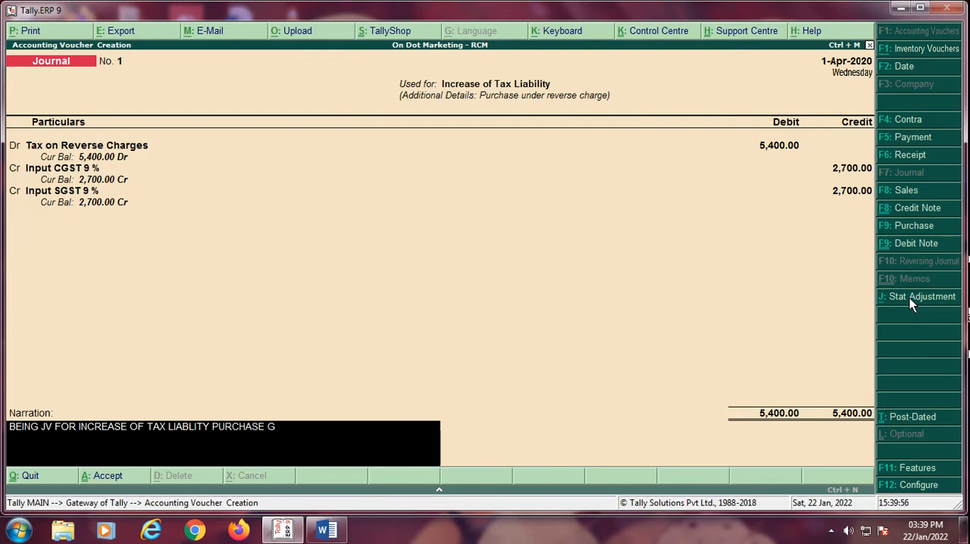
{"action": "type", "text": "OODS FROM URD"}
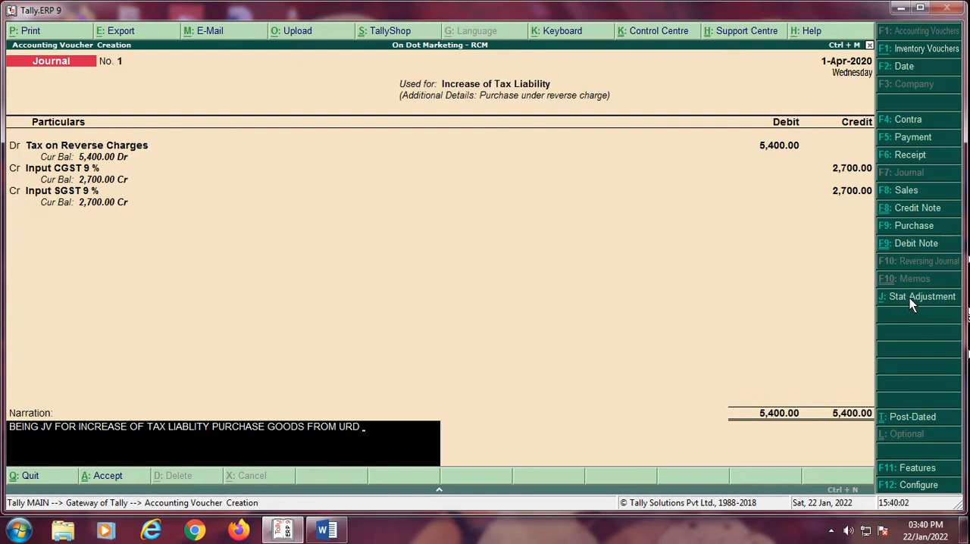
{"action": "type", "text": "FROM SANUI ENTEREPRISES"}
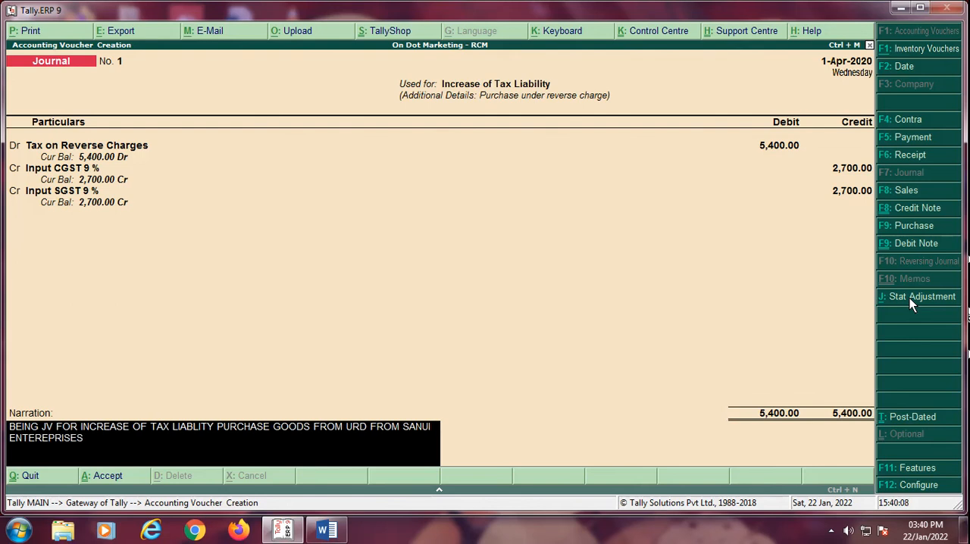
{"action": "type", "text": " ( UNREGSITERED DEALER"}
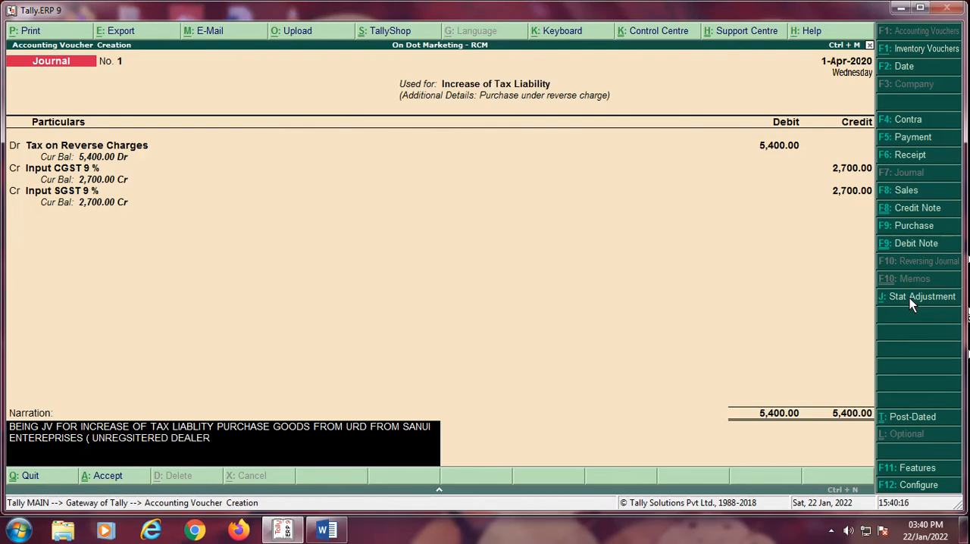
{"action": "type", "text": " ) AMOUNT RS.300"}
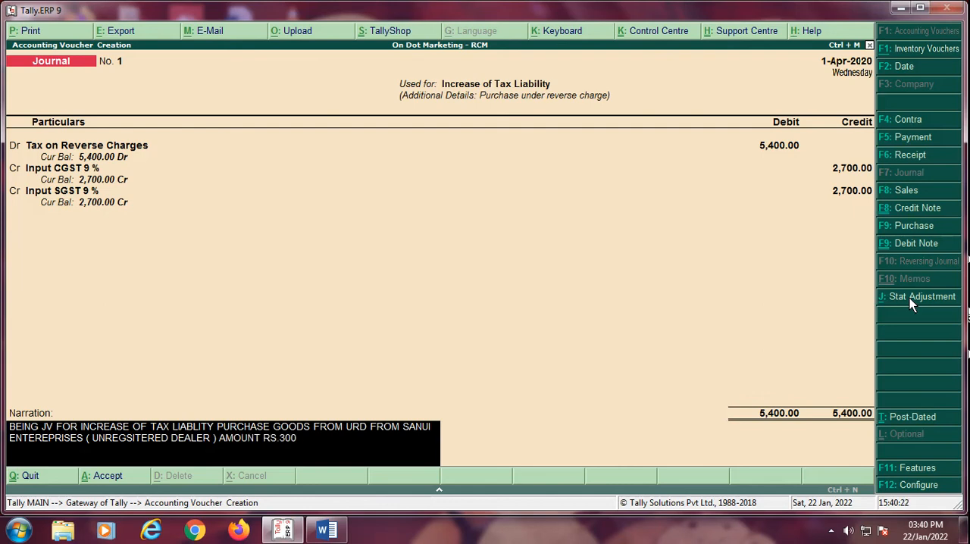
{"action": "type", "text": "00 @ 18 % gs"}
Step: Complete the narration with "( UNREGSITERED DEALER ) AMOUNT RS.30000 @ 18 % GST" and save the journal voucher
{"action": "key", "text": "BackSpace"}
{"action": "key", "text": "BackSpace"}
{"action": "key", "text": "BackSpace"}
{"action": "type", "text": "GST"}
{"action": "key", "text": "Return"}
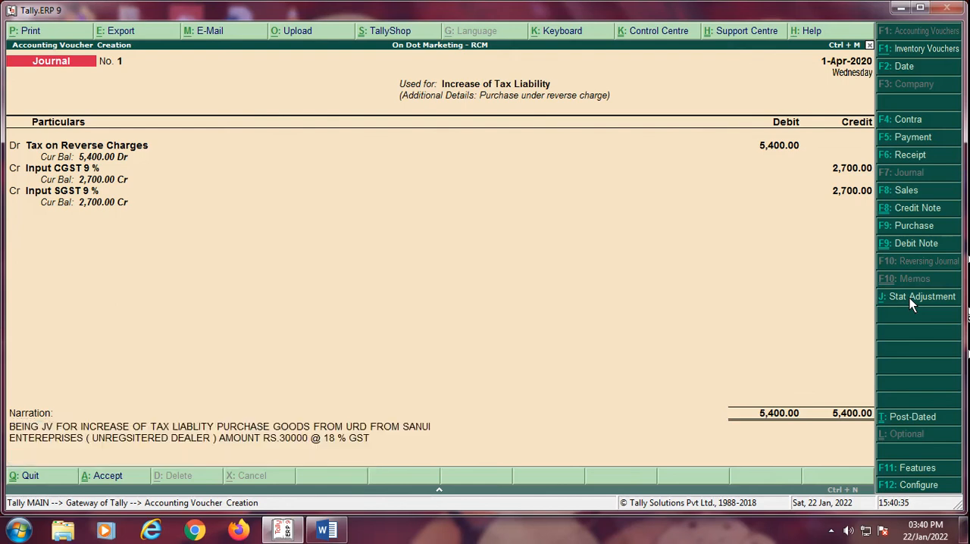
{"action": "key", "text": "Return"}
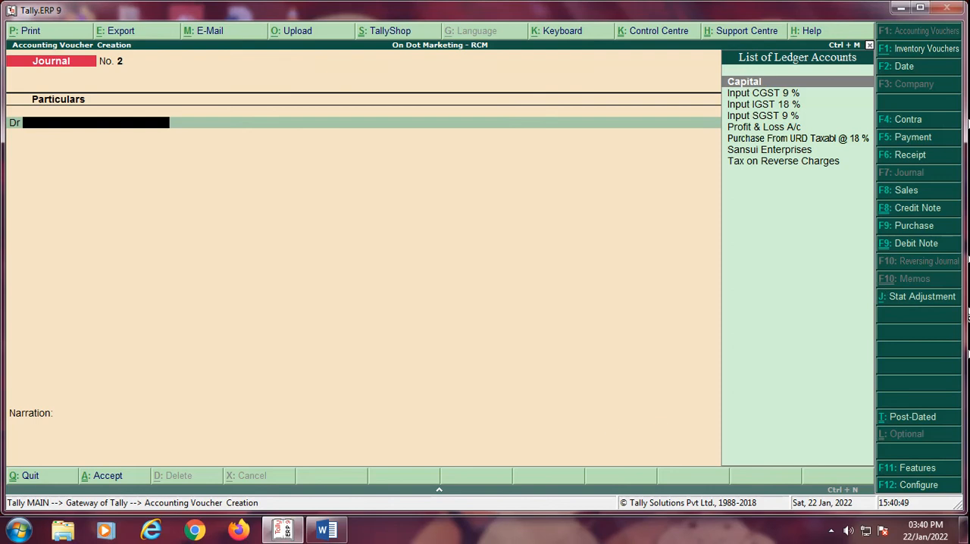
Step: Switch to a payment voucher and date it 2-4-2020
{"action": "left_click", "coordinate": [906, 144]}
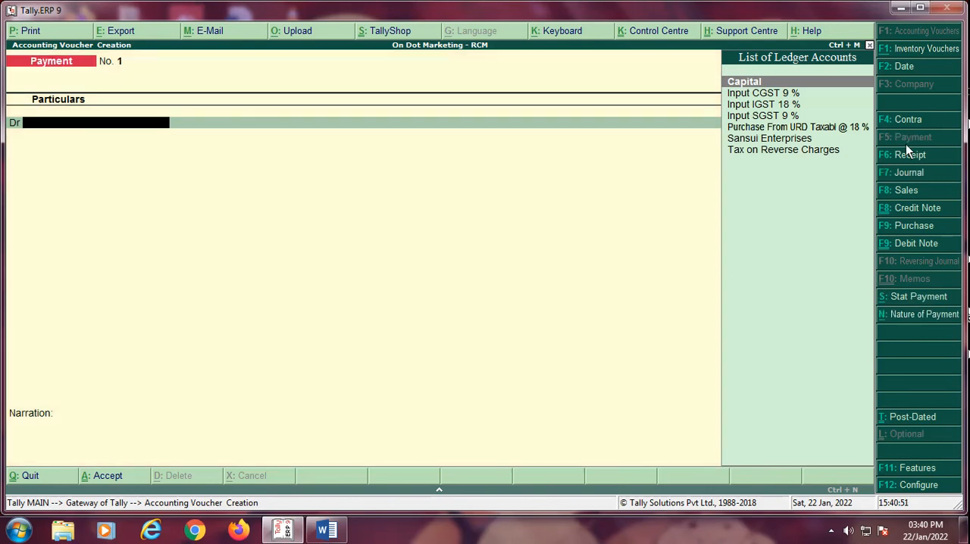
{"action": "key", "text": "F2"}
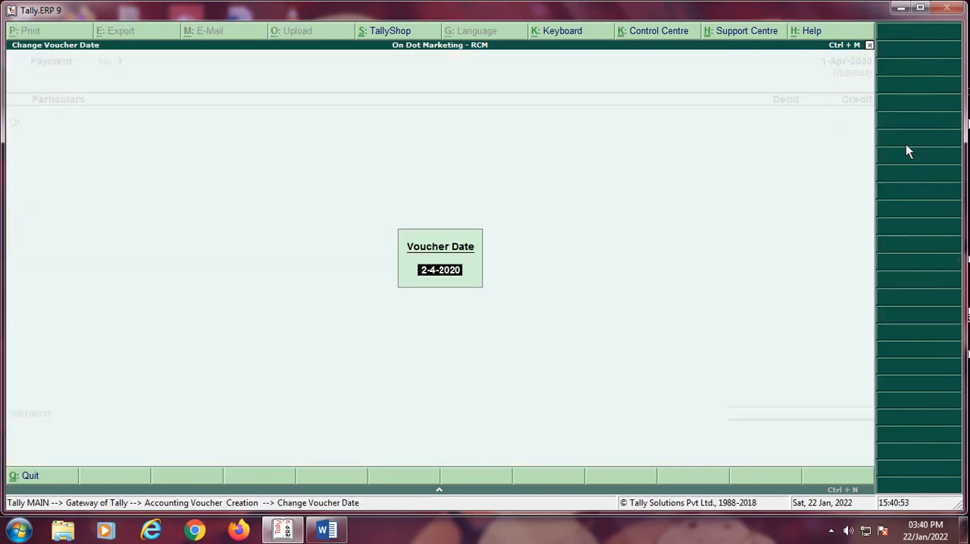
{"action": "key", "text": "Return"}
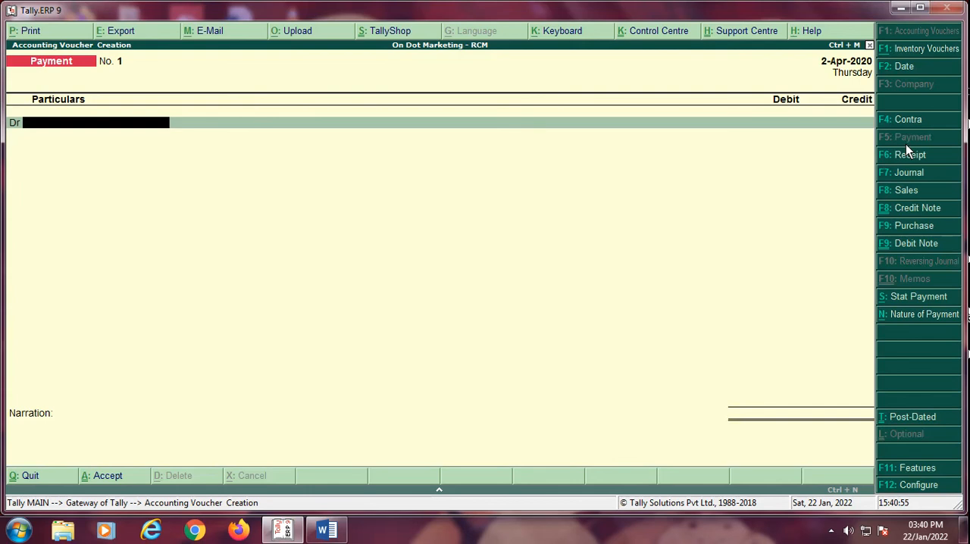
Step: Make it a GST statutory payment for the period 1-4 to 2-4, with Recipient Liability as the payment type
{"action": "left_click", "coordinate": [923, 300]}
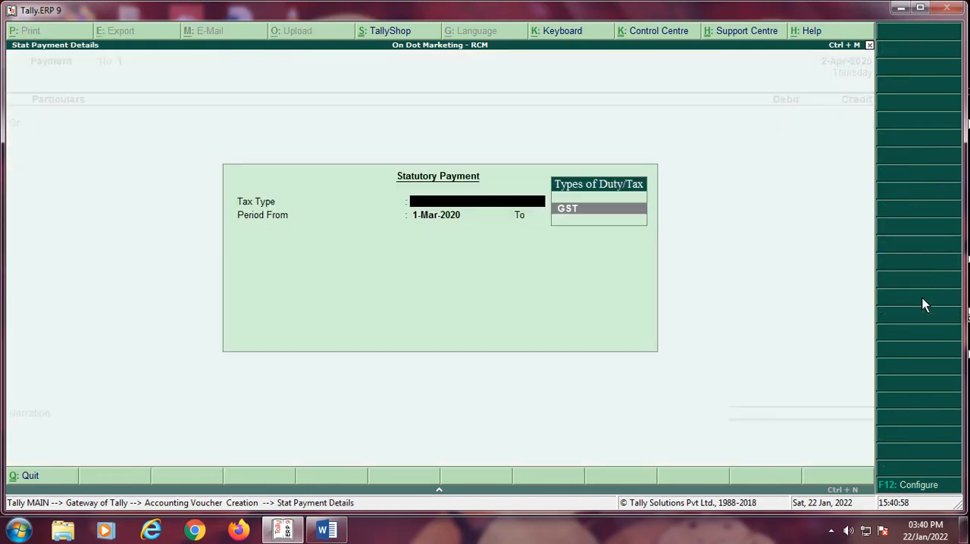
{"action": "key", "text": "Return"}
{"action": "type", "text": "1-4"}
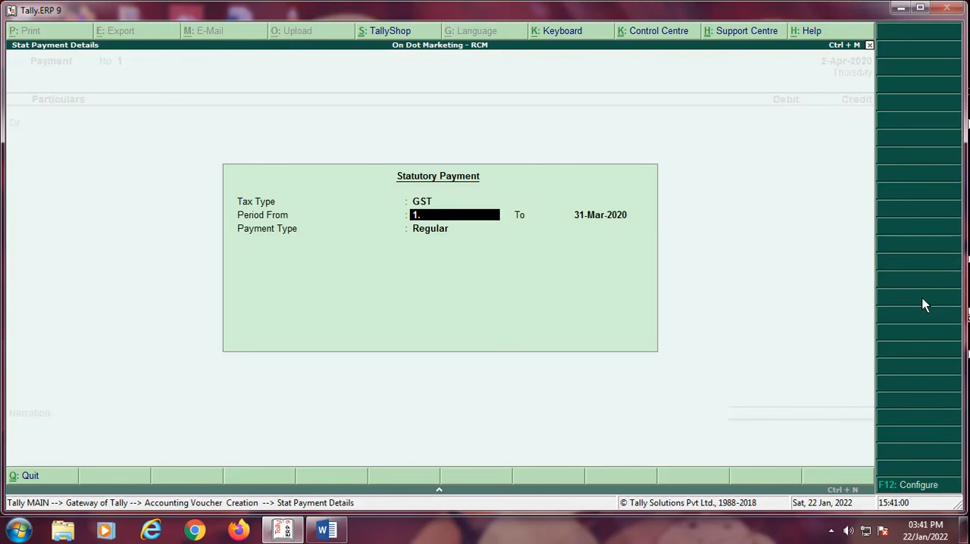
{"action": "key", "text": "Return"}
{"action": "type", "text": "2-4"}
{"action": "key", "text": "Return"}
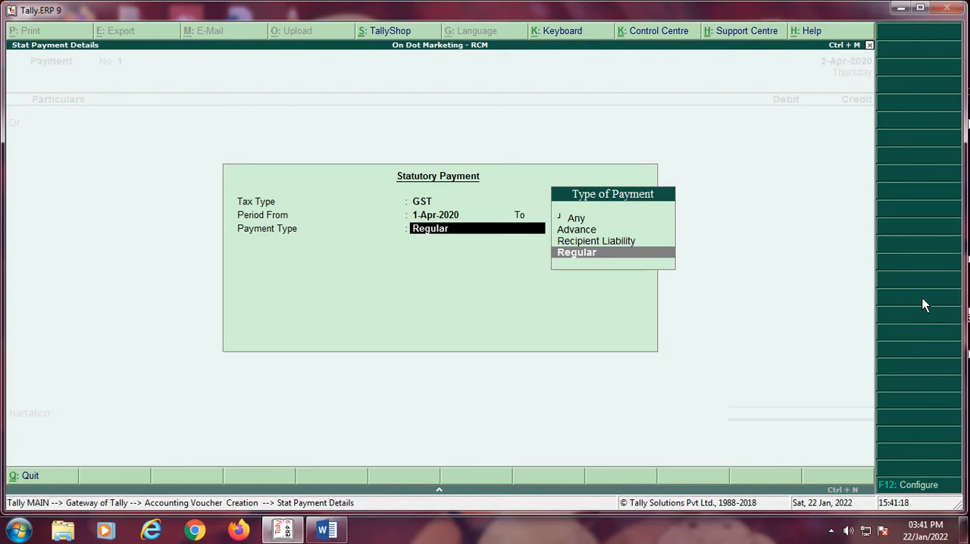
{"action": "key", "text": "Up"}
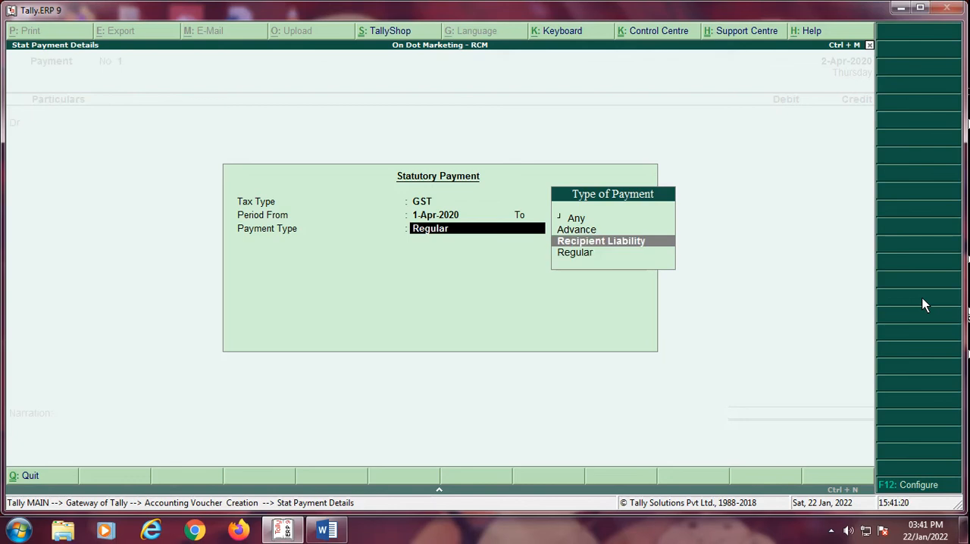
{"action": "key", "text": "Return"}
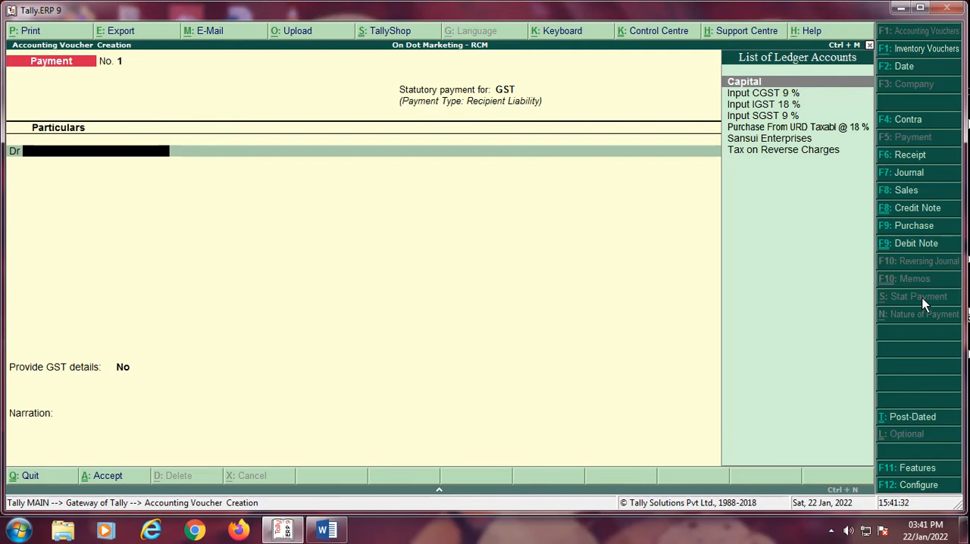
Step: Debit Input CGST 9 % with 2,700 in the GST statutory payment voucher
{"action": "key", "text": "Down"}
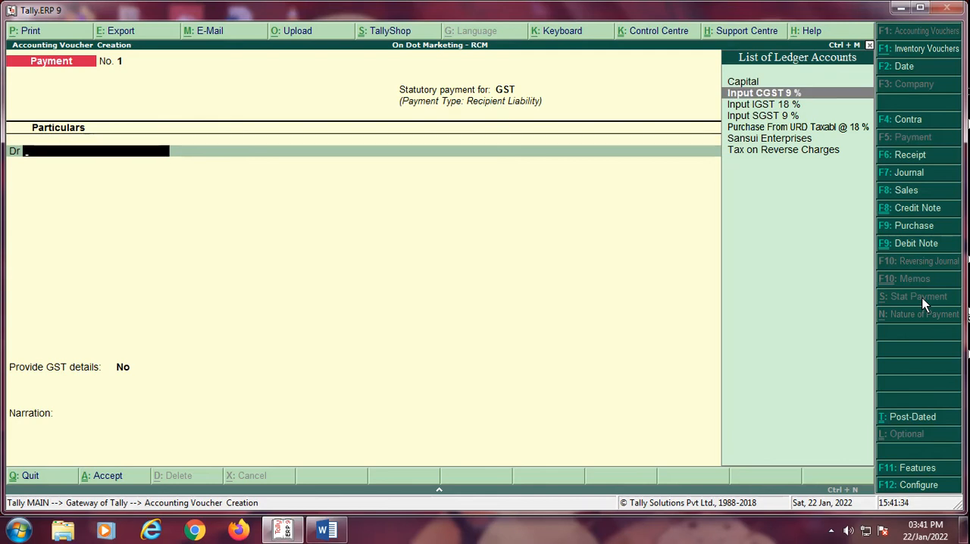
{"action": "key", "text": "Return"}
{"action": "type", "text": "2700.00"}
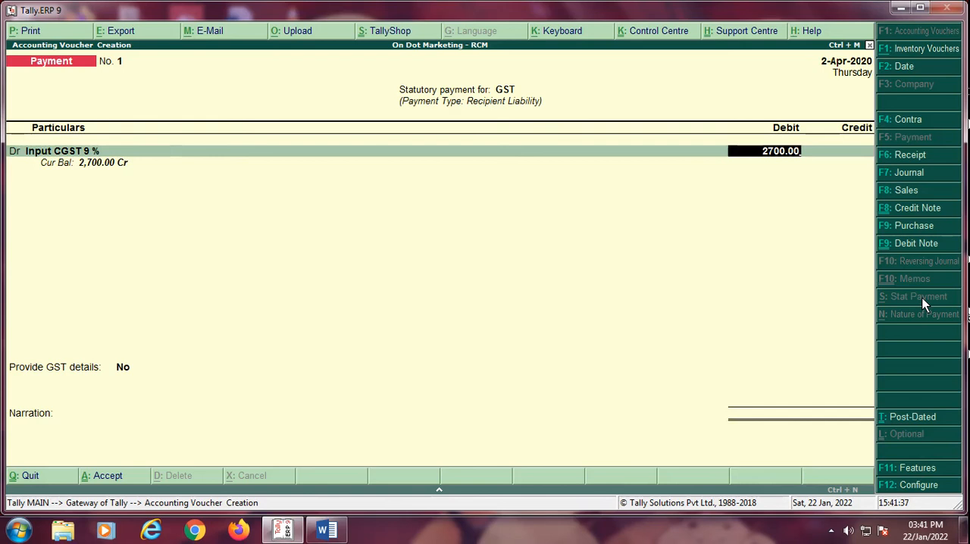
{"action": "key", "text": "Return"}
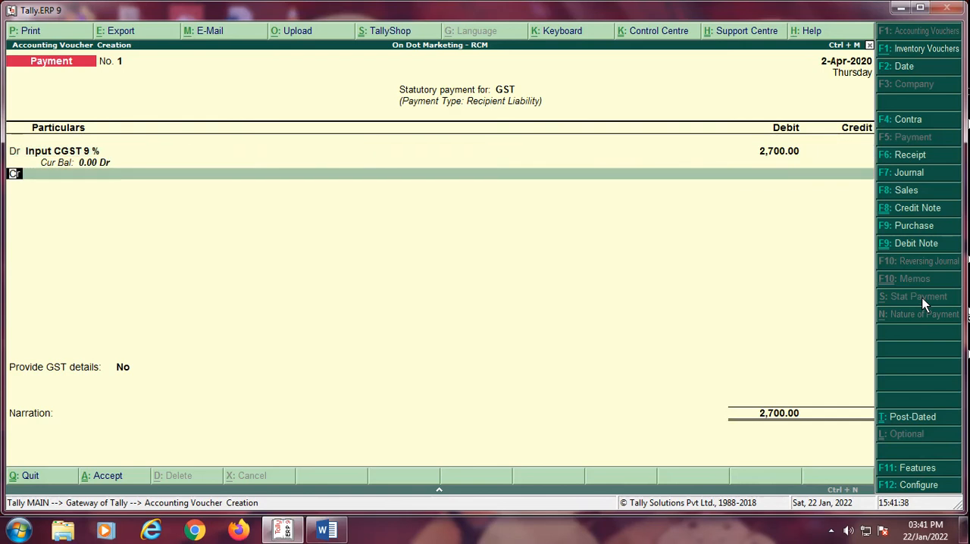
Step: Add a second debit line for Input SGST 9 % with the amount 2,700
{"action": "key", "text": "Return"}
{"action": "type", "text": "IN"}
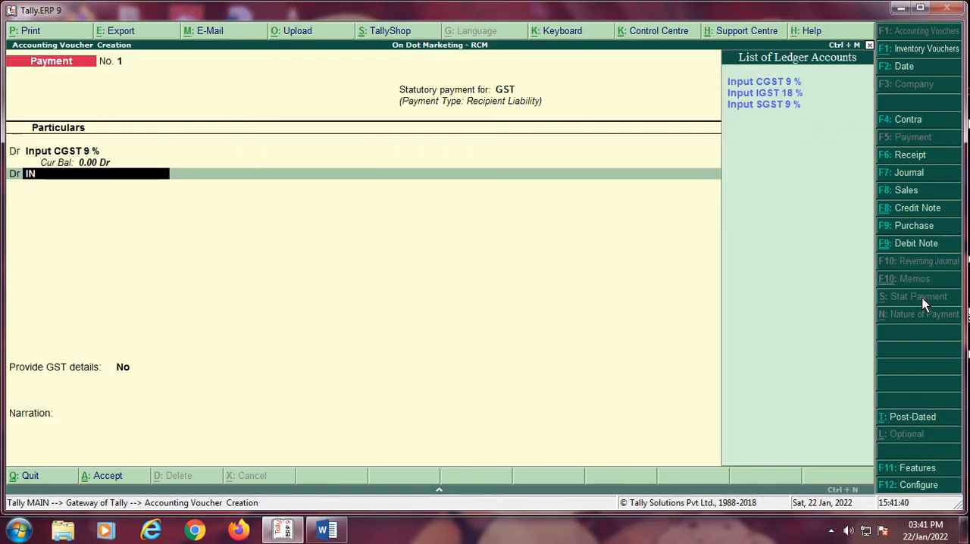
{"action": "key", "text": "Down"}
{"action": "key", "text": "Down"}
{"action": "key", "text": "Return"}
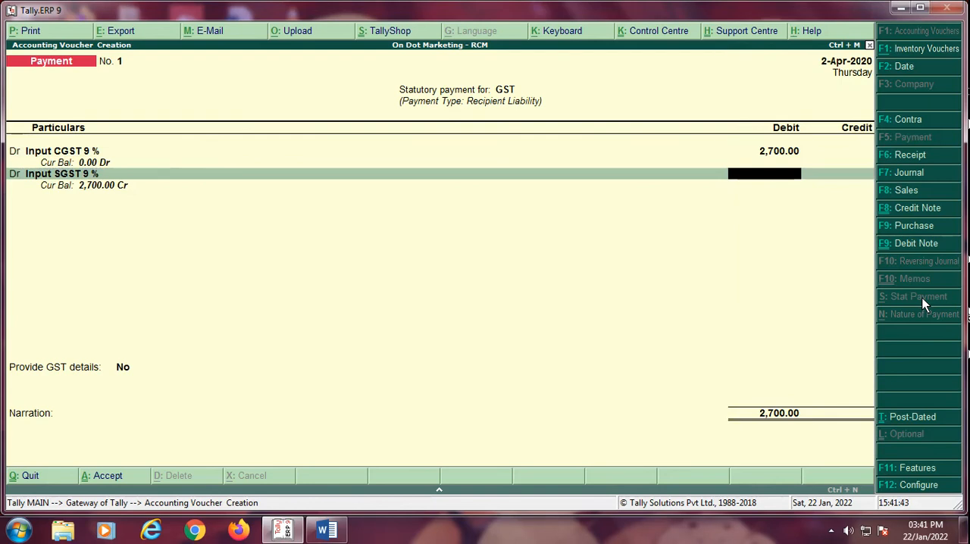
{"action": "type", "text": "2700."}
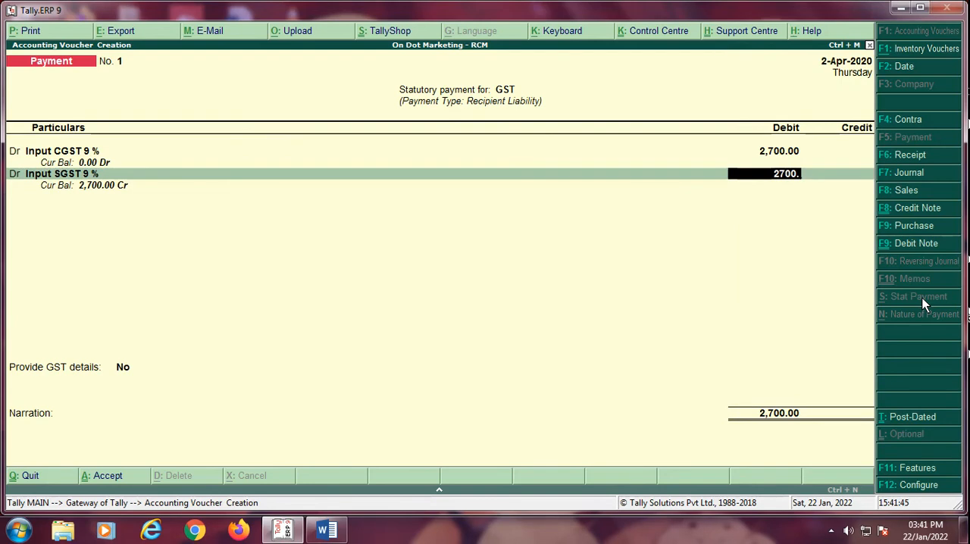
{"action": "key", "text": "Return"}
Step: Credit Bank of Maharshtra with 5,400 and allocate it to a cheque with instrument number 120120
{"action": "key", "text": "Return"}
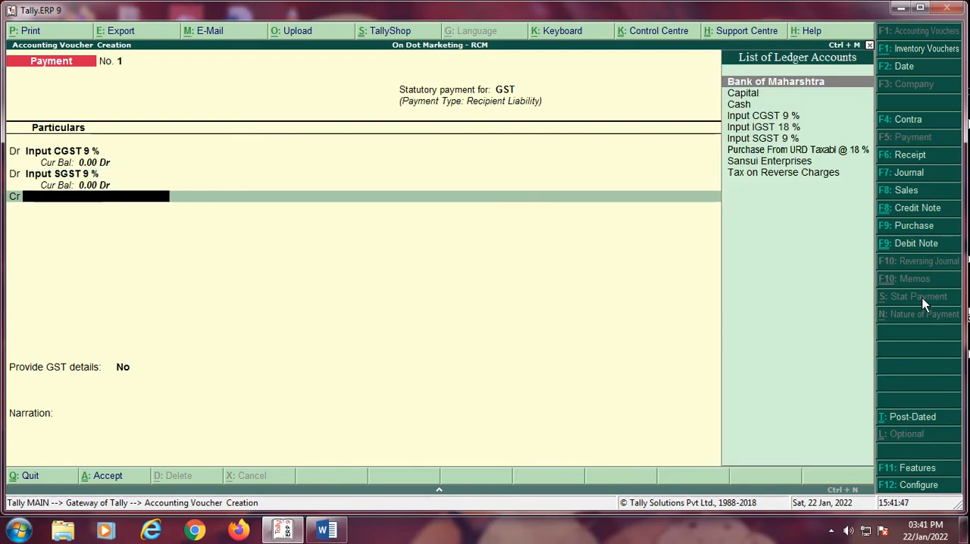
{"action": "key", "text": "Return"}
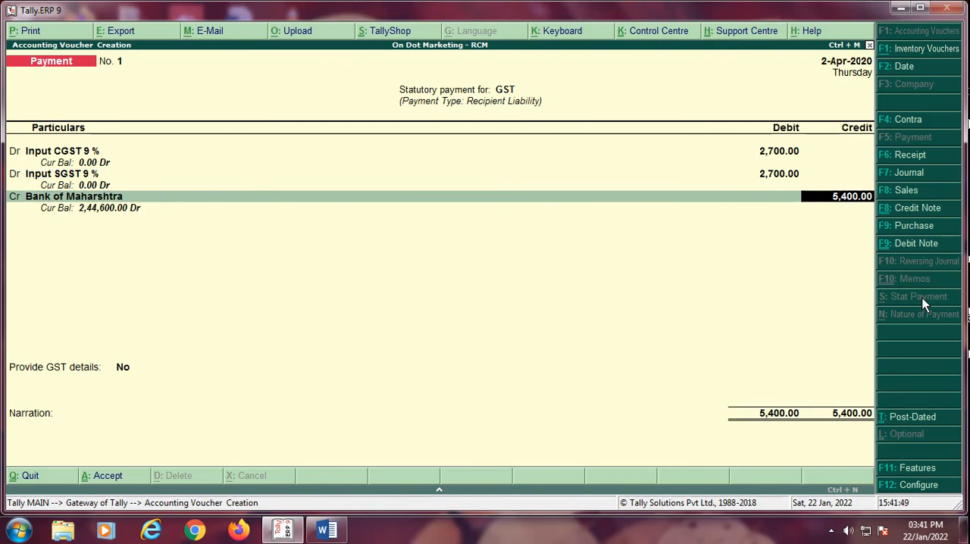
{"action": "key", "text": "Return"}
{"action": "key", "text": "Return"}
{"action": "key", "text": "Return"}
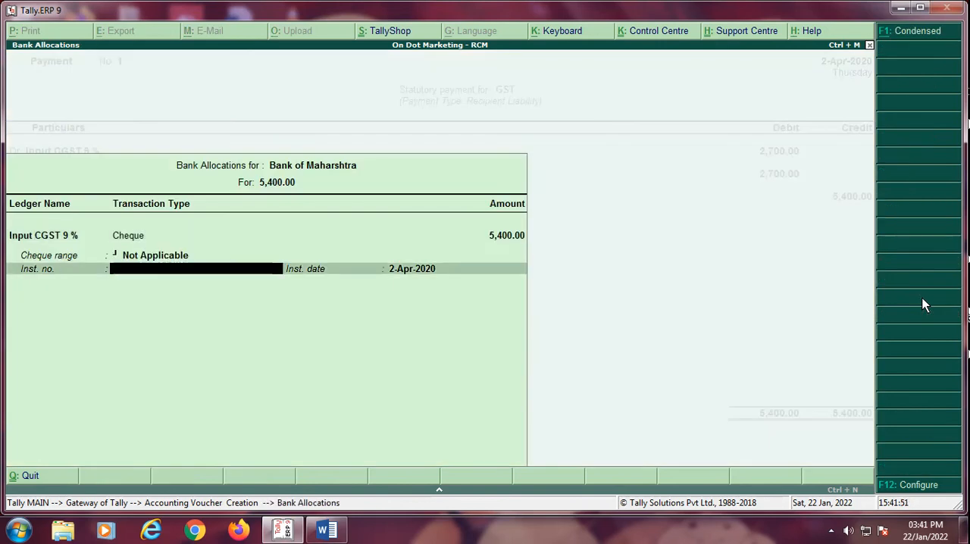
{"action": "type", "text": "120120"}
Step: Provide GST details for the payment, with mode Cheque - (Over the counter) and bank name "BANK OF MAHARSHTRA", leaving the CPIN blank
{"action": "key", "text": "Return"}
{"action": "key", "text": "Return"}
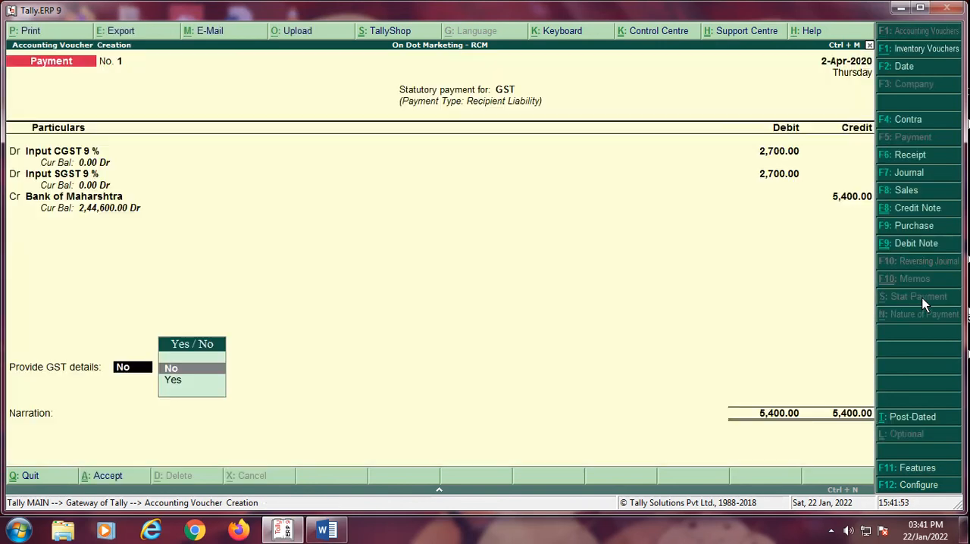
{"action": "key", "text": "Down"}
{"action": "key", "text": "Return"}
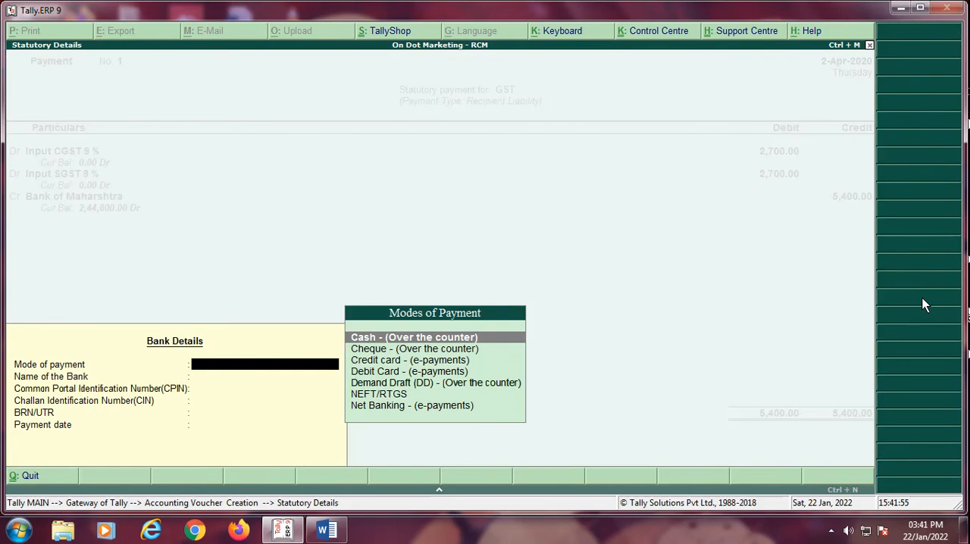
{"action": "key", "text": "Down"}
{"action": "key", "text": "Return"}
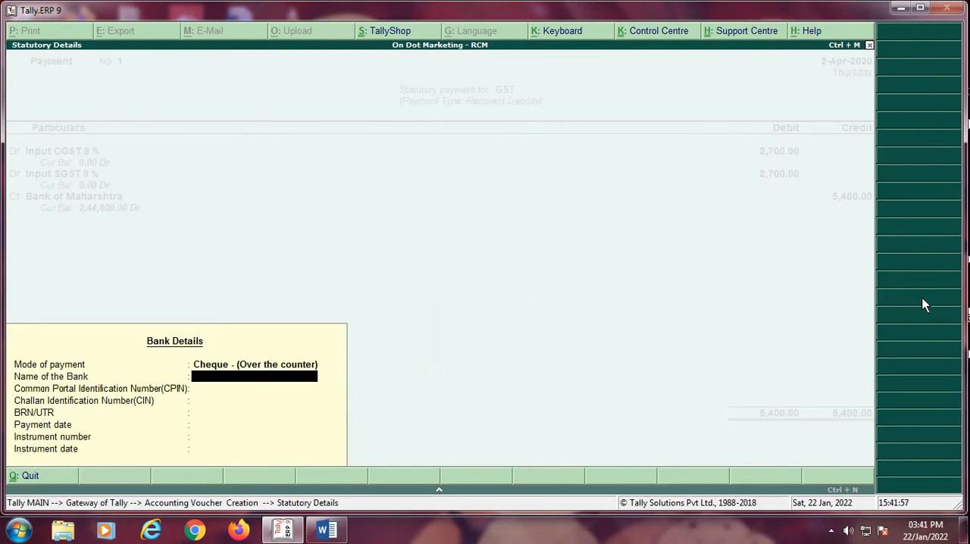
{"action": "type", "text": "BANK OF MAHARSHTRA"}
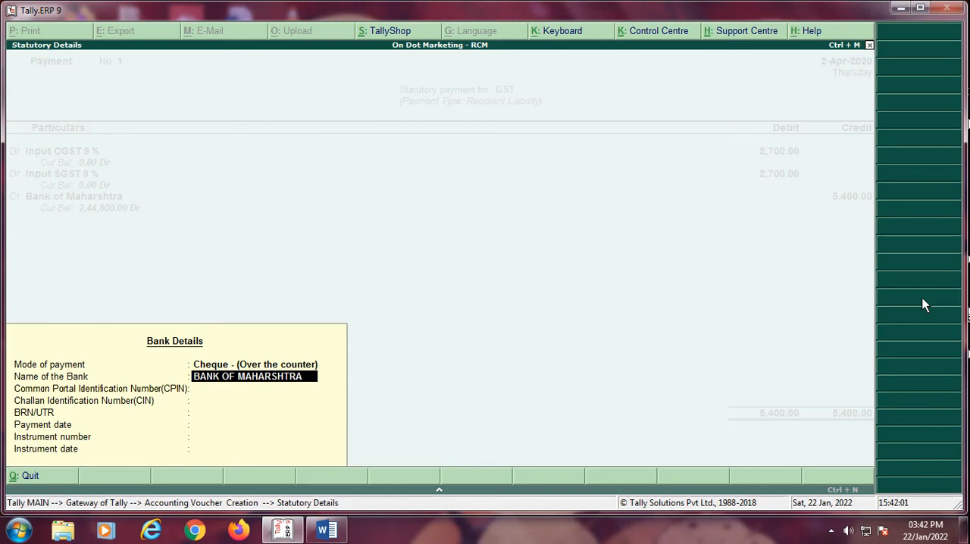
{"action": "key", "text": "Return"}
Step: Enter 0001 as the Challan Identification Number and 2.4.2020 as the payment date, leaving BRN/UTR blank
{"action": "key", "text": "Return"}
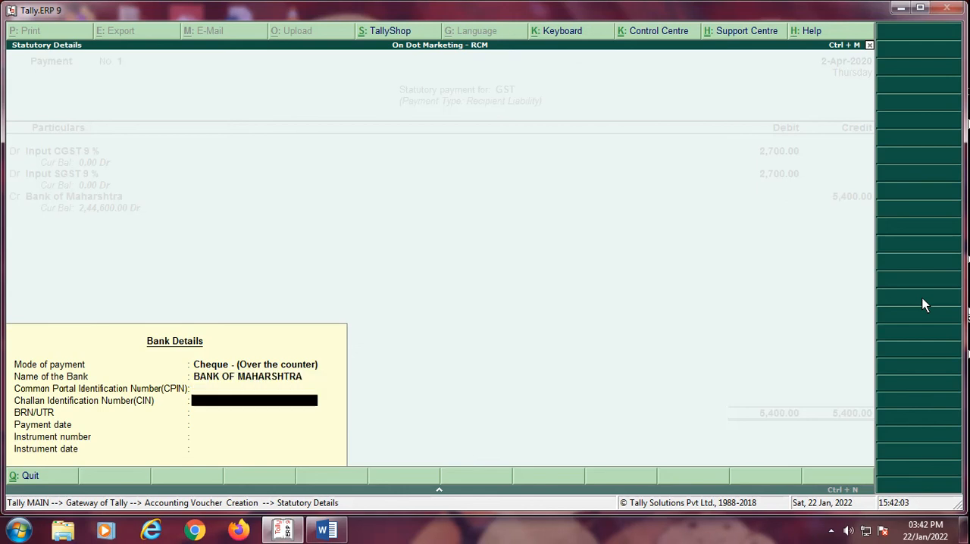
{"action": "type", "text": "0001"}
{"action": "key", "text": "Return"}
{"action": "key", "text": "Return"}
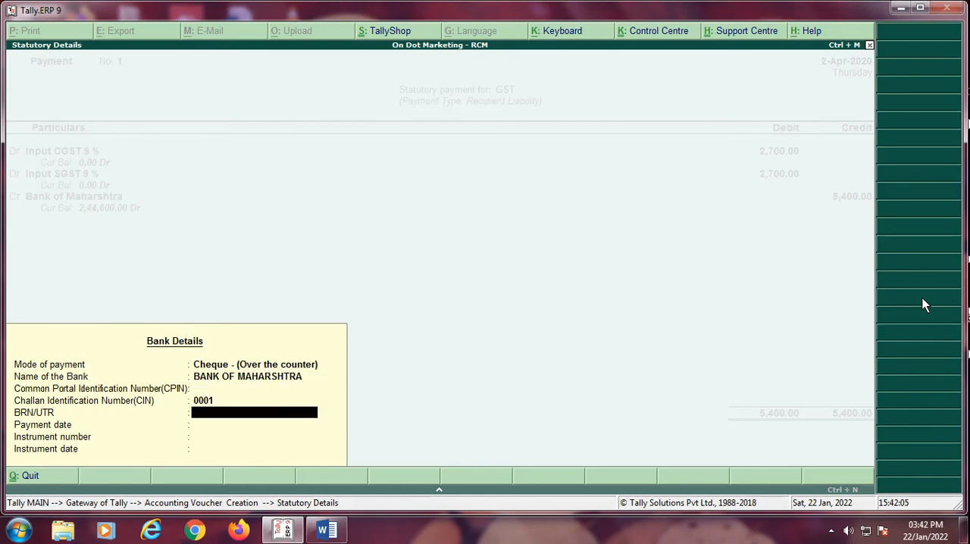
{"action": "type", "text": "2.4.2020"}
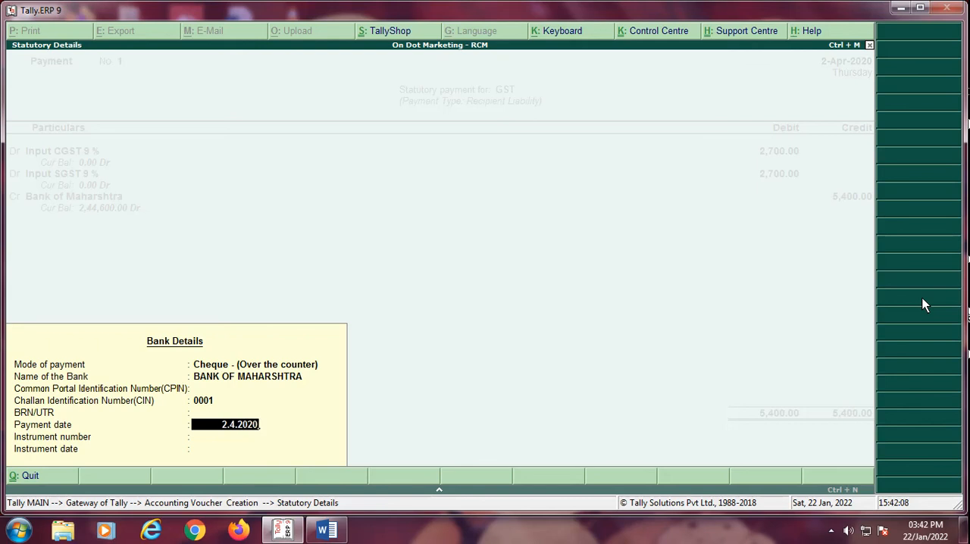
{"action": "key", "text": "Return"}
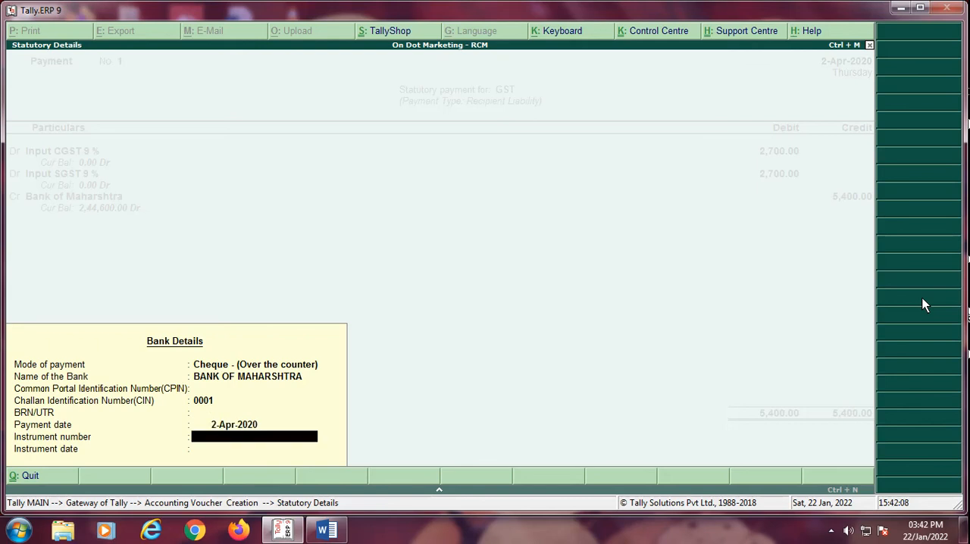
Step: Enter instrument number 120120 with instrument date 2.4.2020 to complete the bank details
{"action": "type", "text": "120121"}
{"action": "key", "text": "BackSpace"}
{"action": "type", "text": "0"}
{"action": "key", "text": "Return"}
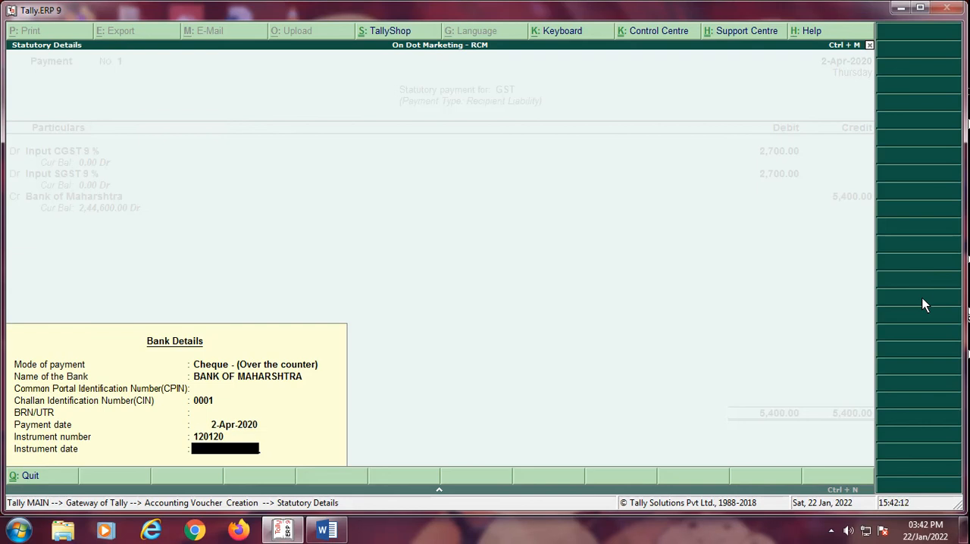
{"action": "type", "text": "2.4.2020"}
{"action": "key", "text": "Return"}
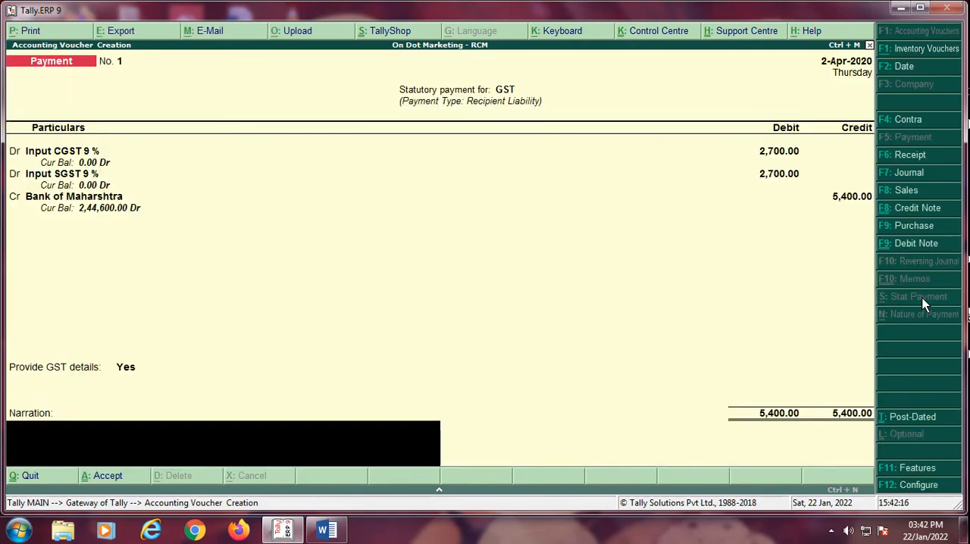
Step: Enter the narration "CH NO.120120" and save the payment voucher
{"action": "type", "text": "CH NO.120120"}
{"action": "key", "text": "Return"}
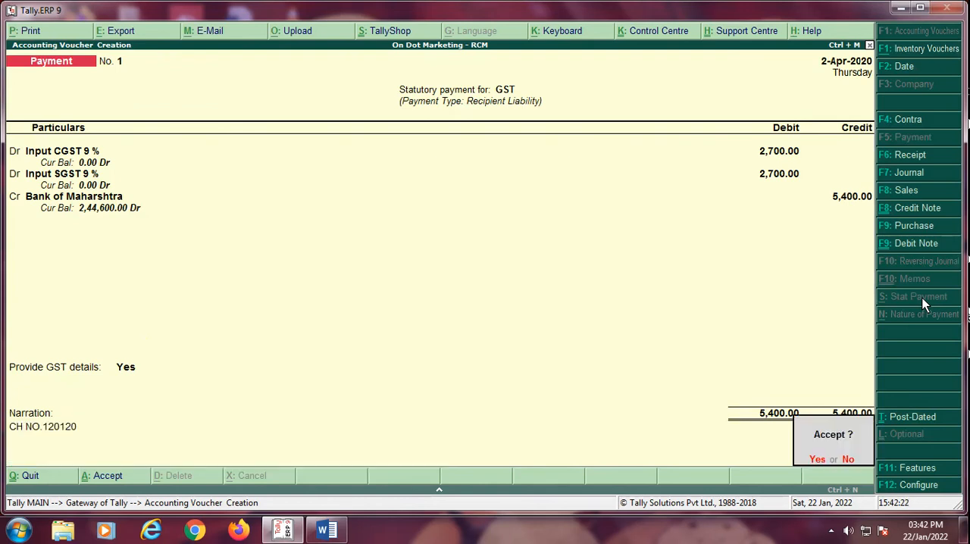
{"action": "key", "text": "Return"}
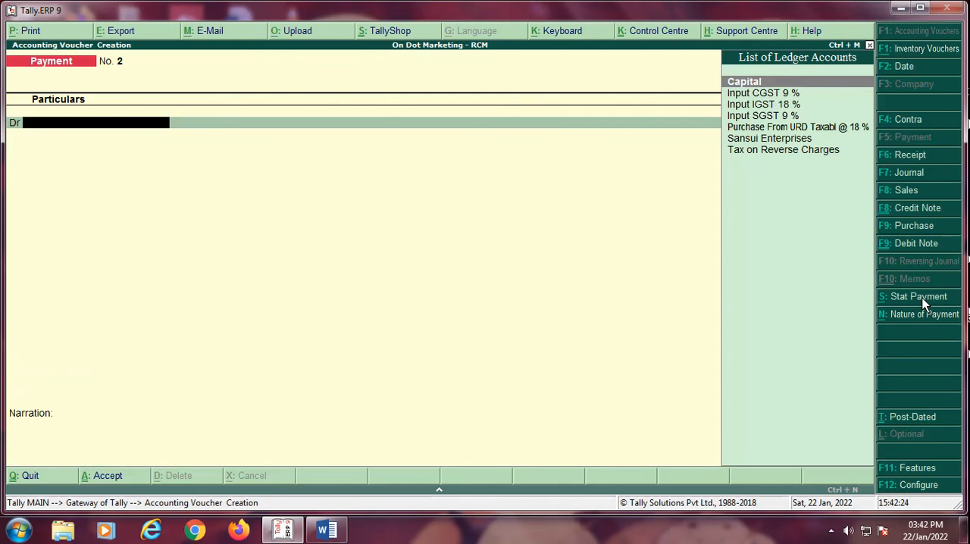
Step: Leave voucher entry and open the company's Balance Sheet in detailed view
{"action": "key", "text": "Escape"}
{"action": "key", "text": "Return"}
{"action": "key", "text": "Down"}
{"action": "key", "text": "Down"}
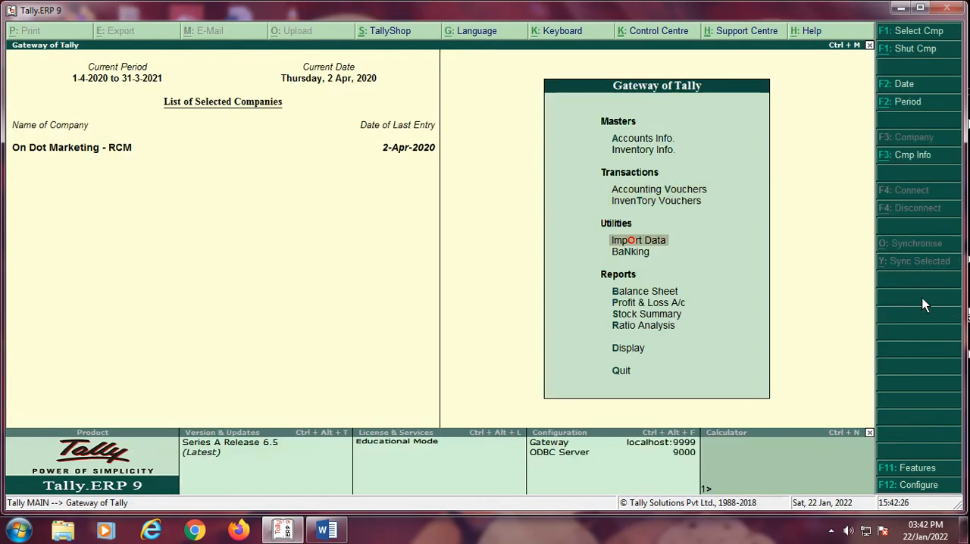
{"action": "key", "text": "Down"}
{"action": "key", "text": "Down"}
{"action": "key", "text": "Return"}
{"action": "key", "text": "alt+F1"}
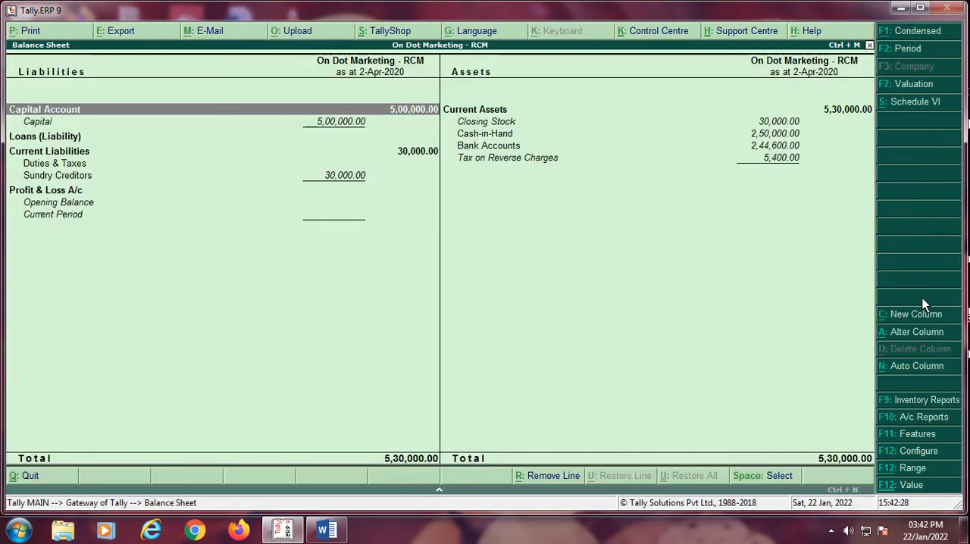
Step: Examine the Balance Sheet's liabilities and the Tax on Reverse Charges entry under Current Assets
{"action": "key", "text": "Down"}
{"action": "key", "text": "Down"}
{"action": "key", "text": "Right"}
{"action": "key", "text": "Down"}
{"action": "key", "text": "Down"}
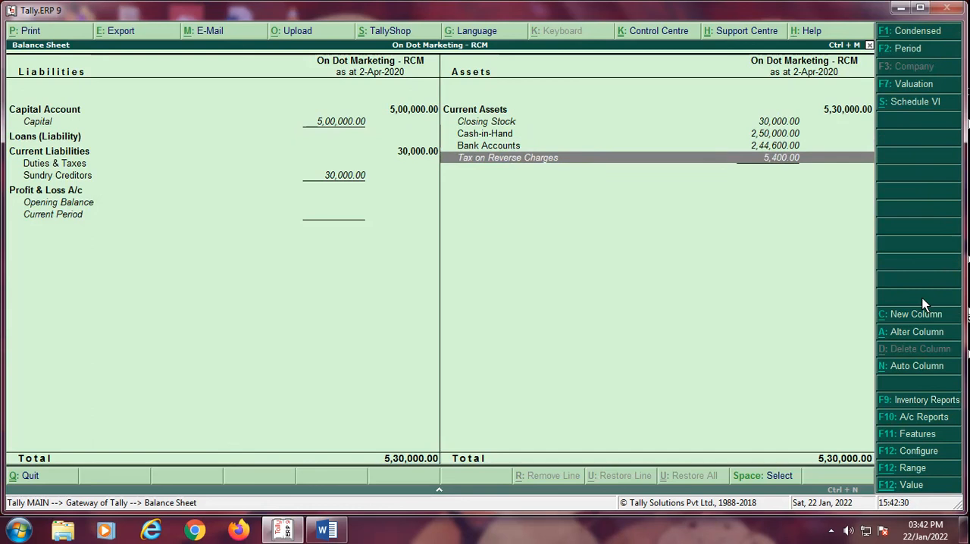
{"action": "key", "text": "Left"}
{"action": "key", "text": "Down"}
{"action": "key", "text": "Down"}
{"action": "key", "text": "Up"}
{"action": "key", "text": "Right"}
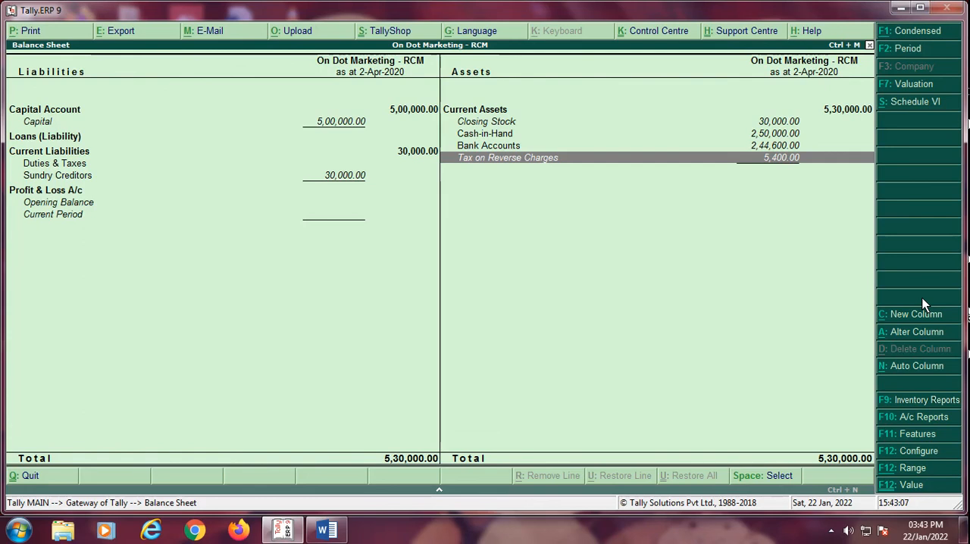
Step: Close the Balance Sheet and open the GSTR-2 report from the statutory GST reports
{"action": "key", "text": "Escape"}
{"action": "key", "text": "Down"}
{"action": "key", "text": "Down"}
{"action": "key", "text": "Down"}
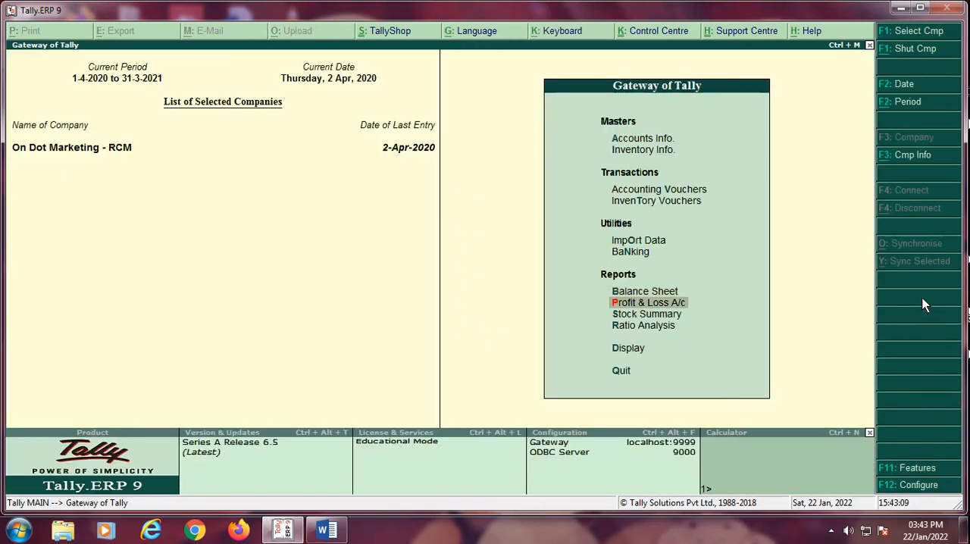
{"action": "key", "text": "Down"}
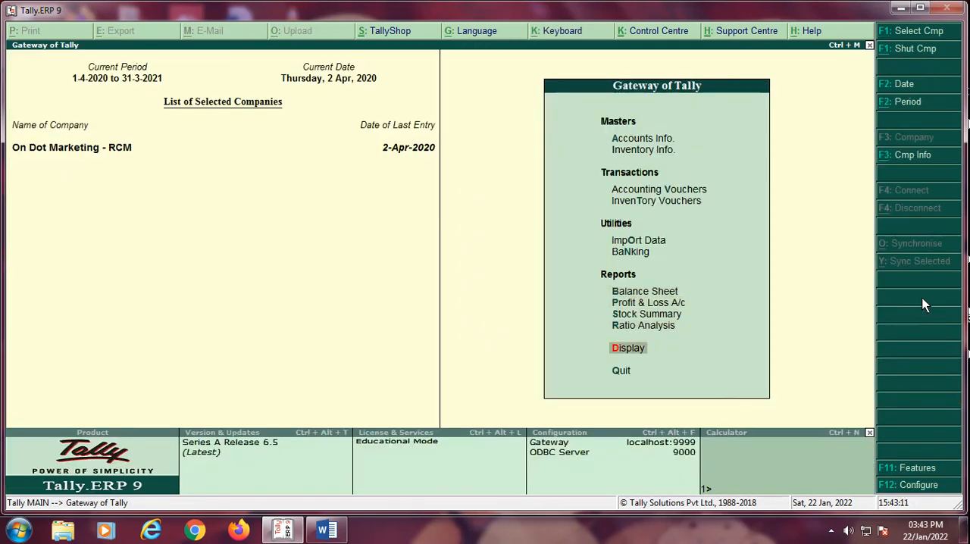
{"action": "key", "text": "Return"}
{"action": "key", "text": "Down"}
{"action": "key", "text": "Down"}
{"action": "key", "text": "Down"}
{"action": "key", "text": "Down"}
{"action": "key", "text": "Down"}
{"action": "key", "text": "Down"}
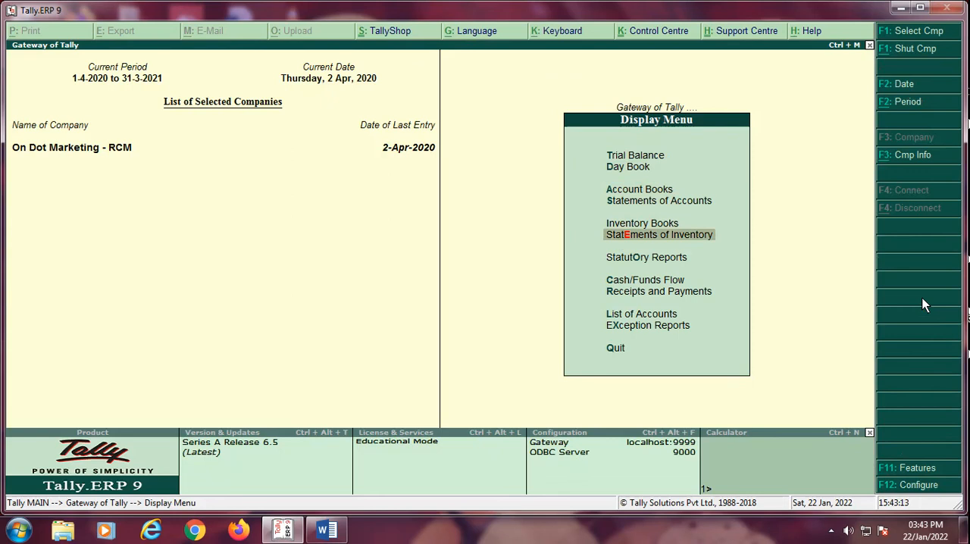
{"action": "key", "text": "Return"}
{"action": "key", "text": "Return"}
{"action": "key", "text": "Down"}
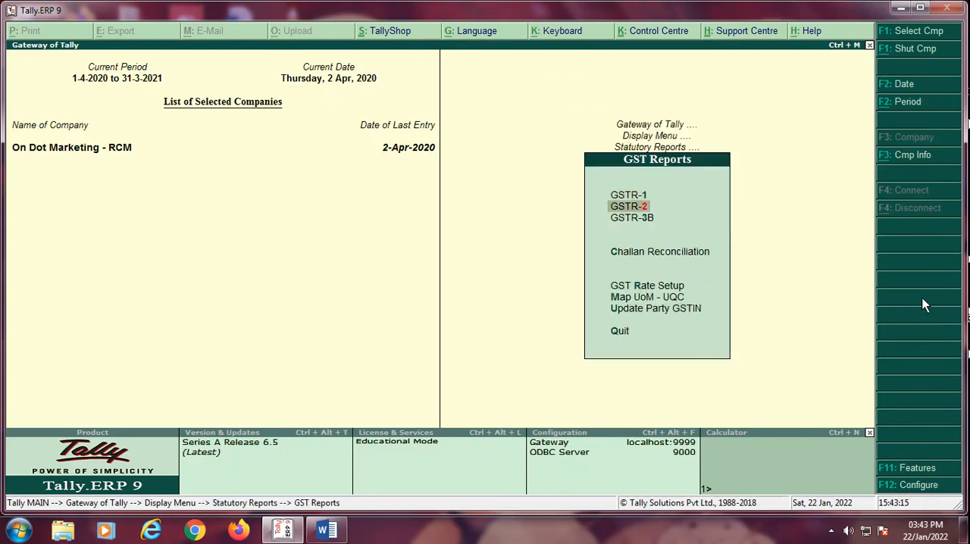
{"action": "key", "text": "Return"}
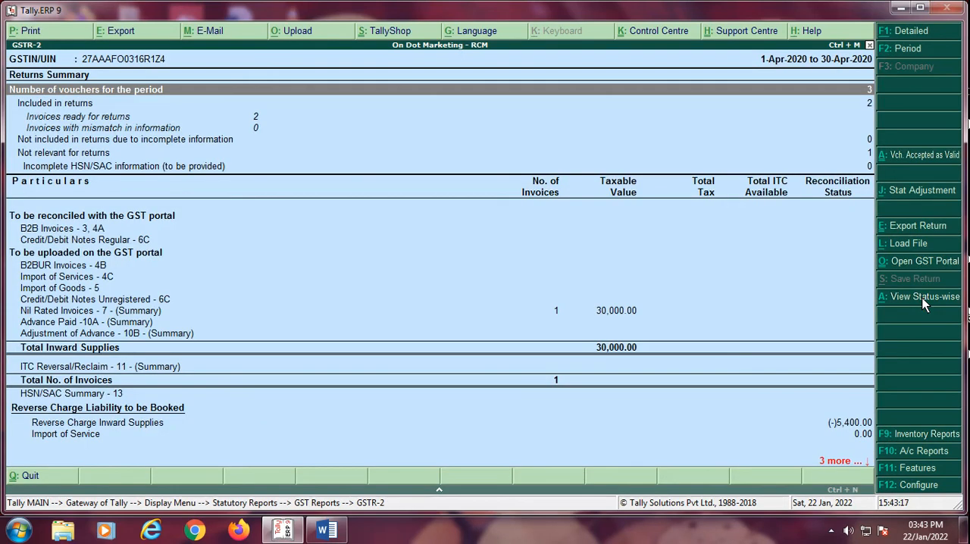
Step: Inspect the tax liability details of Reverse Charge Inward Supplies in GSTR-2, and return to the returns summary
{"action": "key", "text": "Down"}
{"action": "key", "text": "Down"}
{"action": "key", "text": "Down"}
{"action": "key", "text": "Down"}
{"action": "key", "text": "Down"}
{"action": "key", "text": "Down"}
{"action": "key", "text": "Down"}
{"action": "key", "text": "Down"}
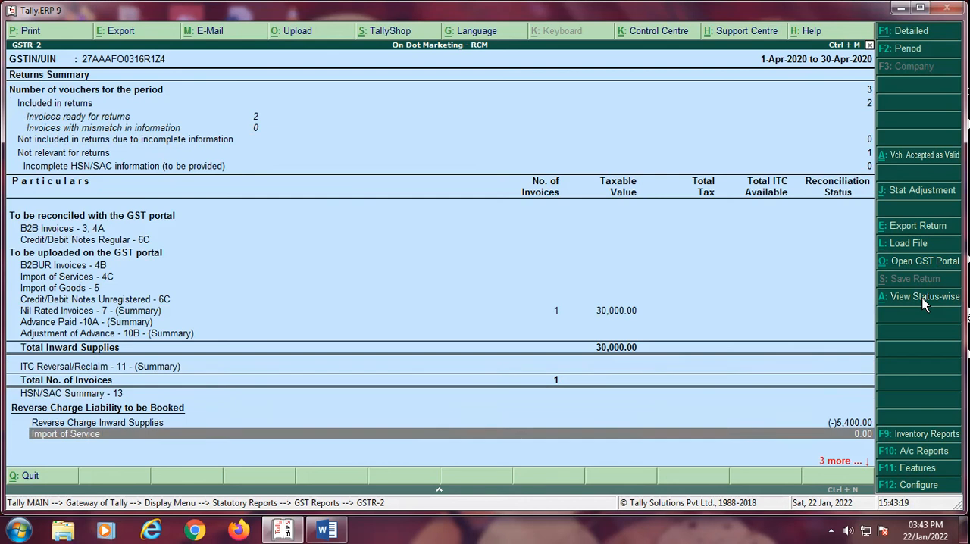
{"action": "key", "text": "Up"}
{"action": "key", "text": "Up"}
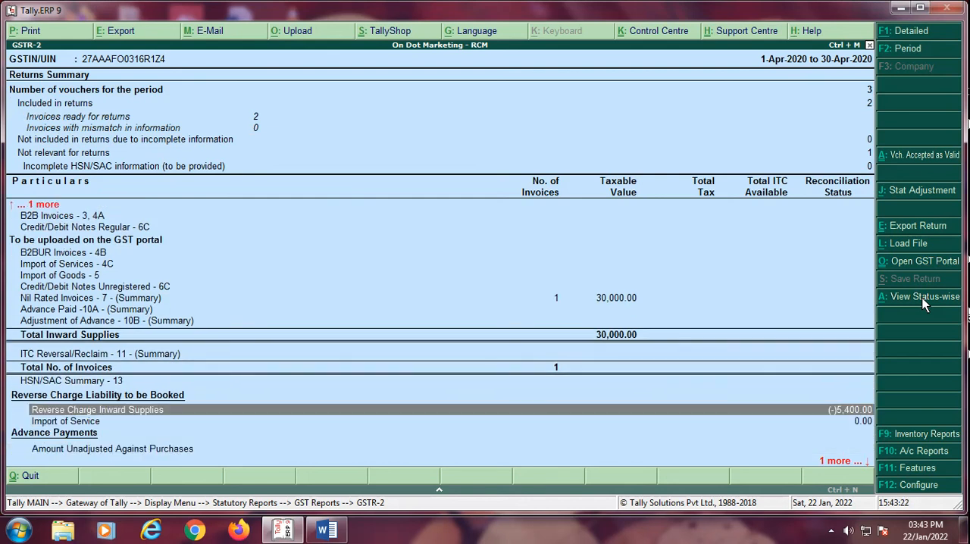
{"action": "key", "text": "Return"}
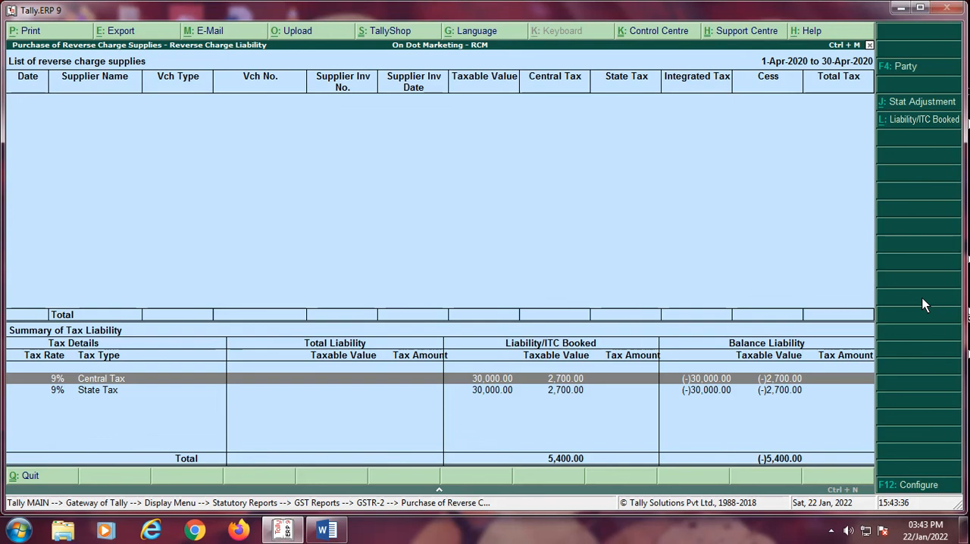
{"action": "key", "text": "Escape"}
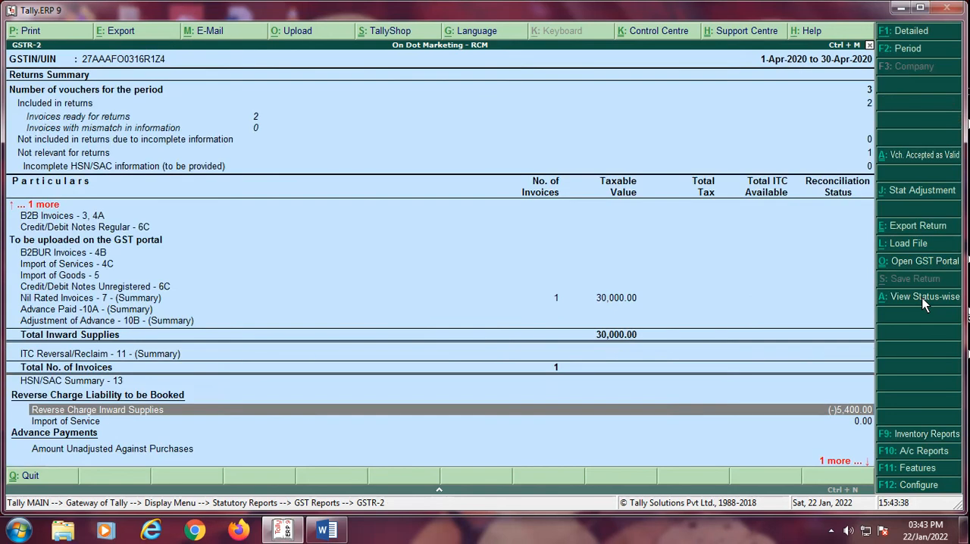
Step: Examine the GSTR-2 returns summary from the Reverse Charge Inward Supplies entry up to B2B Invoices
{"action": "key", "text": "Up"}
{"action": "key", "text": "Up"}
{"action": "key", "text": "Up"}
{"action": "key", "text": "Up"}
{"action": "key", "text": "Down"}
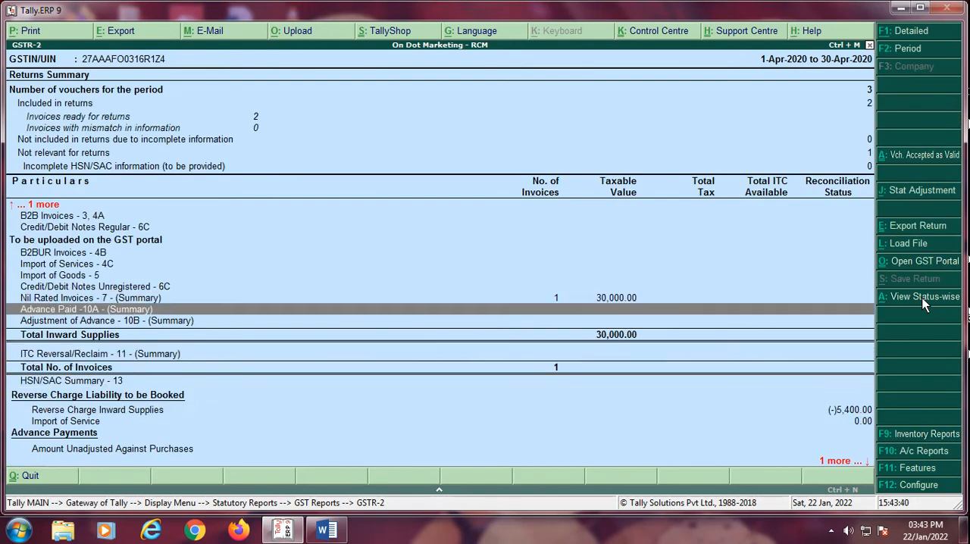
{"action": "key", "text": "Down"}
{"action": "key", "text": "Up"}
{"action": "key", "text": "Up"}
{"action": "key", "text": "Up"}
{"action": "key", "text": "Up"}
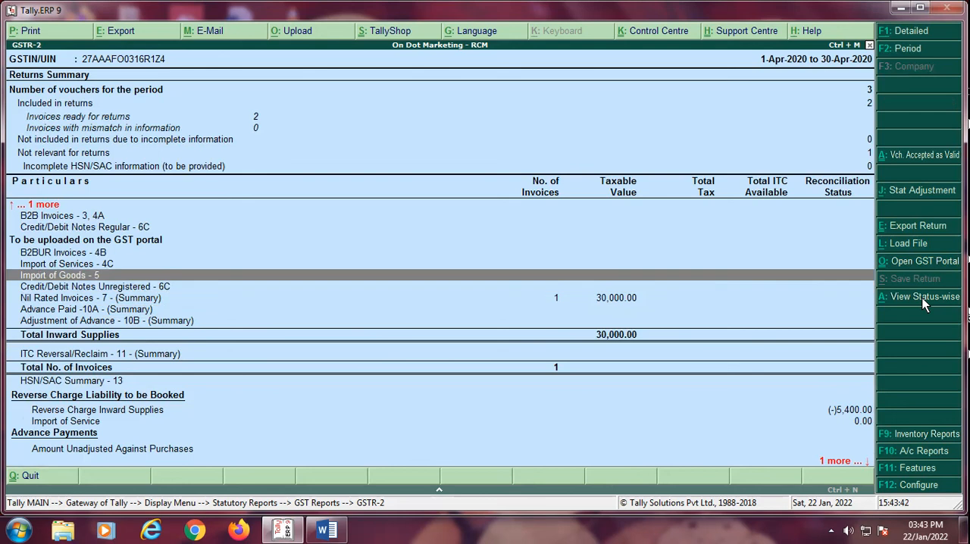
{"action": "key", "text": "Down"}
{"action": "key", "text": "Down"}
{"action": "key", "text": "Up"}
{"action": "key", "text": "Up"}
{"action": "key", "text": "Up"}
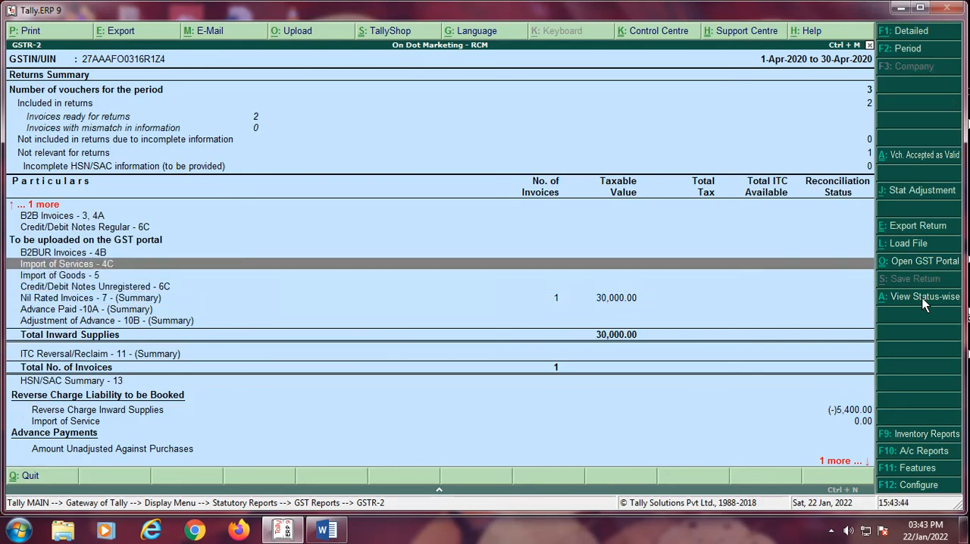
{"action": "key", "text": "Up"}
{"action": "key", "text": "Up"}
{"action": "key", "text": "Up"}
{"action": "key", "text": "Up"}
{"action": "key", "text": "Down"}
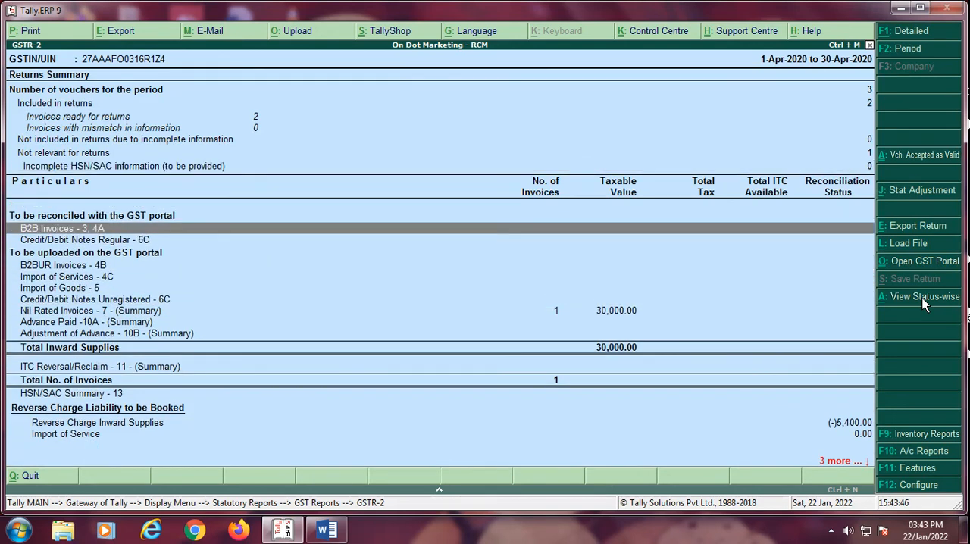
Step: Close GSTR-2 and start a new Journal voucher in Accounting Vouchers
{"action": "key", "text": "Escape"}
{"action": "key", "text": "Escape"}
{"action": "key", "text": "Escape"}
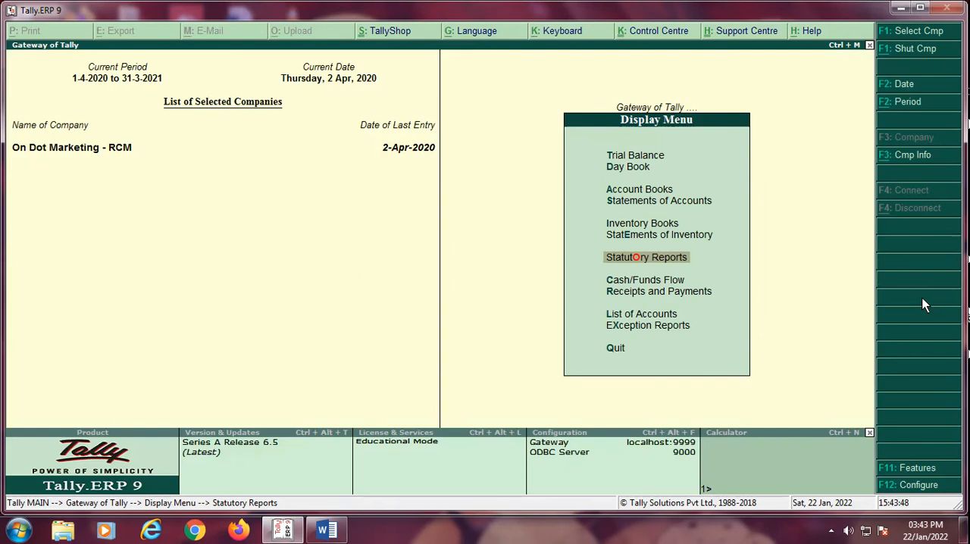
{"action": "key", "text": "Escape"}
{"action": "key", "text": "Up"}
{"action": "key", "text": "Up"}
{"action": "key", "text": "Up"}
{"action": "key", "text": "Up"}
{"action": "key", "text": "Up"}
{"action": "key", "text": "Up"}
{"action": "key", "text": "Up"}
{"action": "key", "text": "Up"}
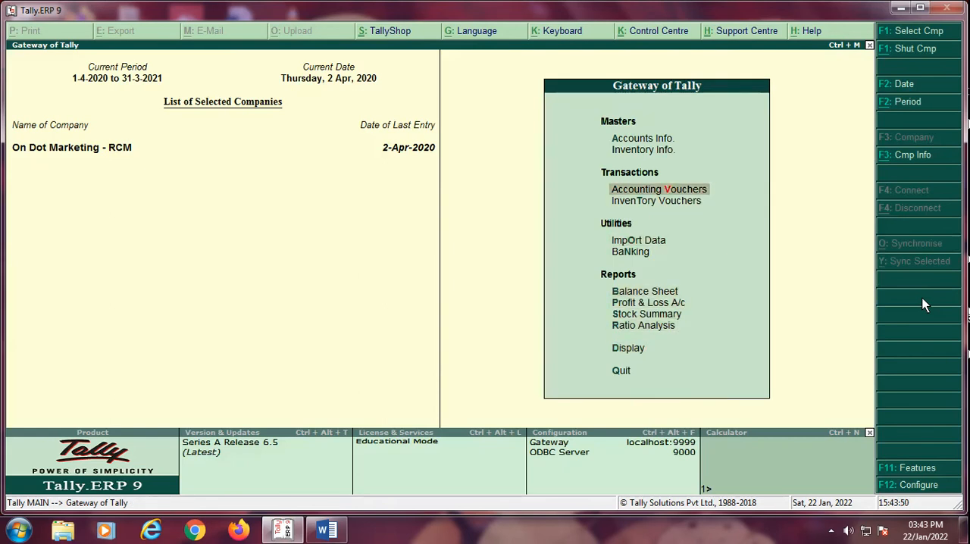
{"action": "key", "text": "Return"}
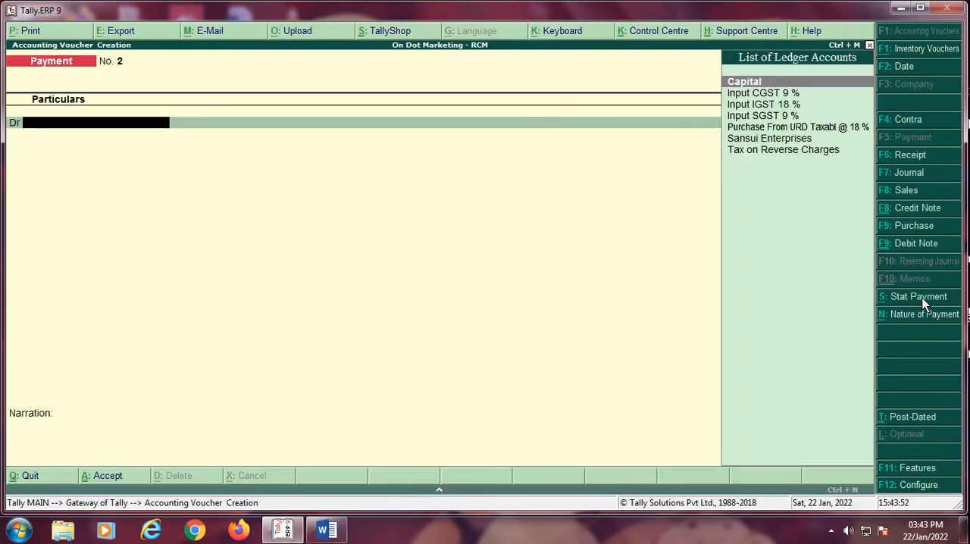
{"action": "key", "text": "F7"}
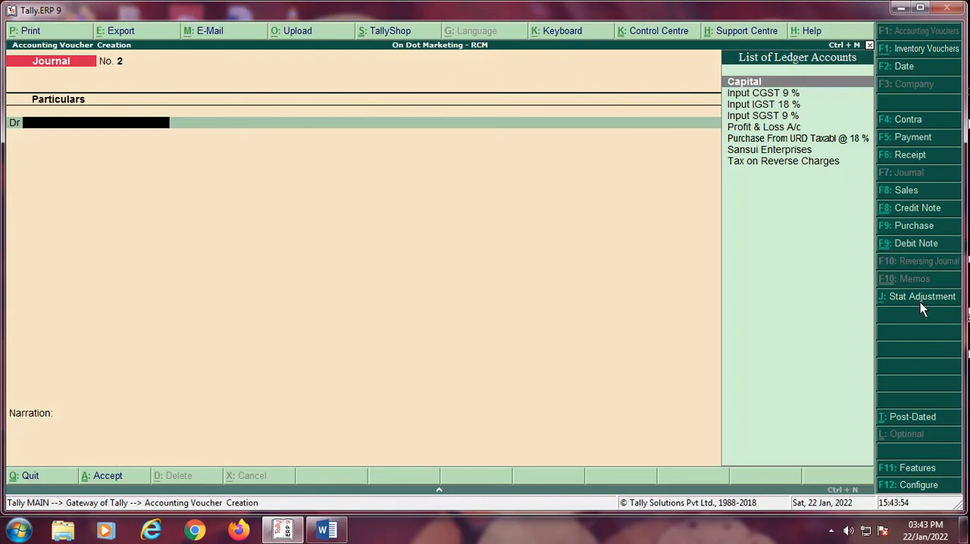
Step: Set the journal's stat adjustment to GST, Increase of Input Tax Credit, with Purchase under reverse charge as additional details
{"action": "left_click", "coordinate": [923, 303]}
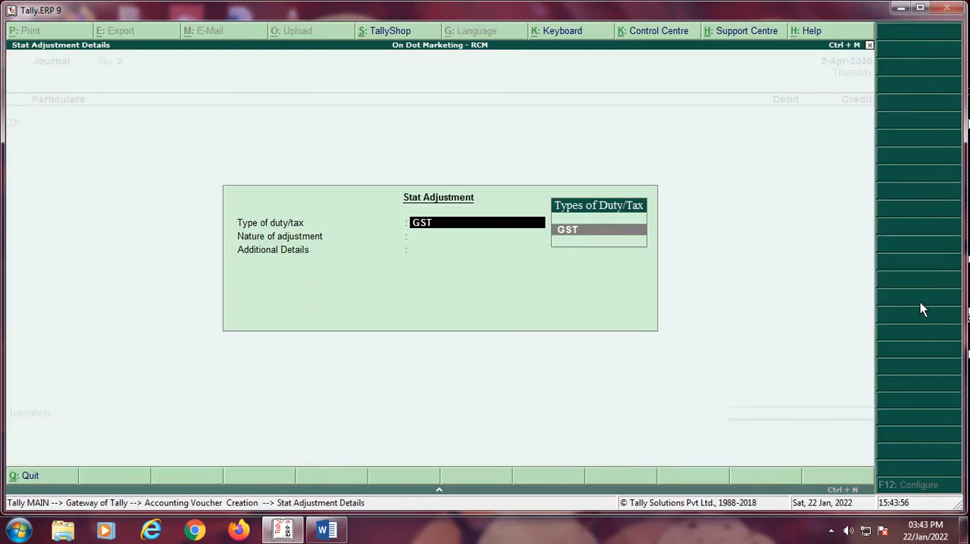
{"action": "key", "text": "Return"}
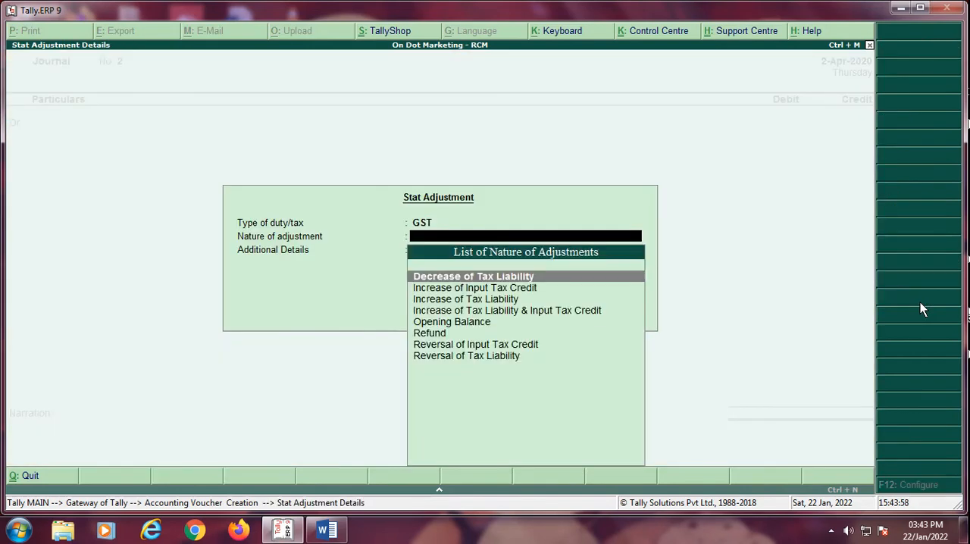
{"action": "key", "text": "Down"}
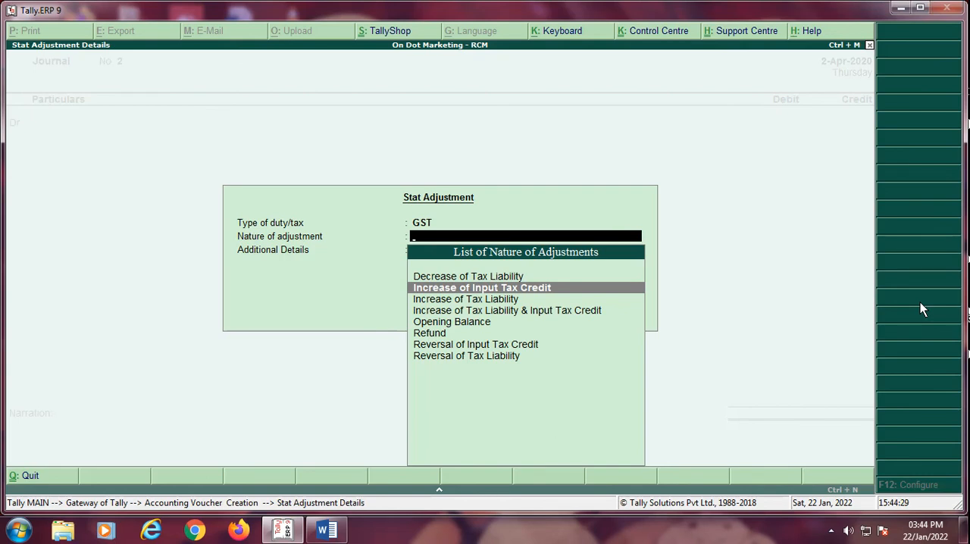
{"action": "key", "text": "Return"}
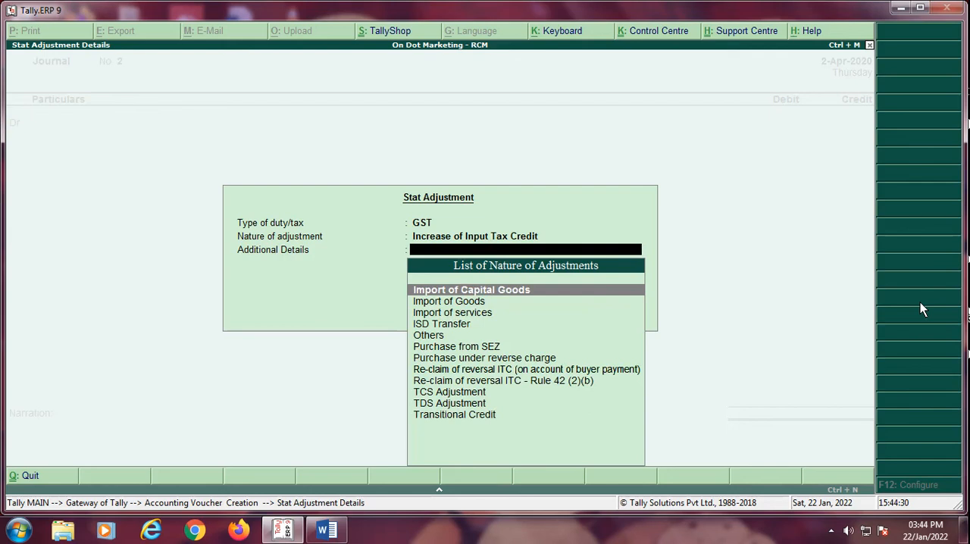
{"action": "key", "text": "Down"}
{"action": "key", "text": "Down"}
{"action": "key", "text": "Down"}
{"action": "key", "text": "Down"}
{"action": "key", "text": "Down"}
{"action": "key", "text": "Down"}
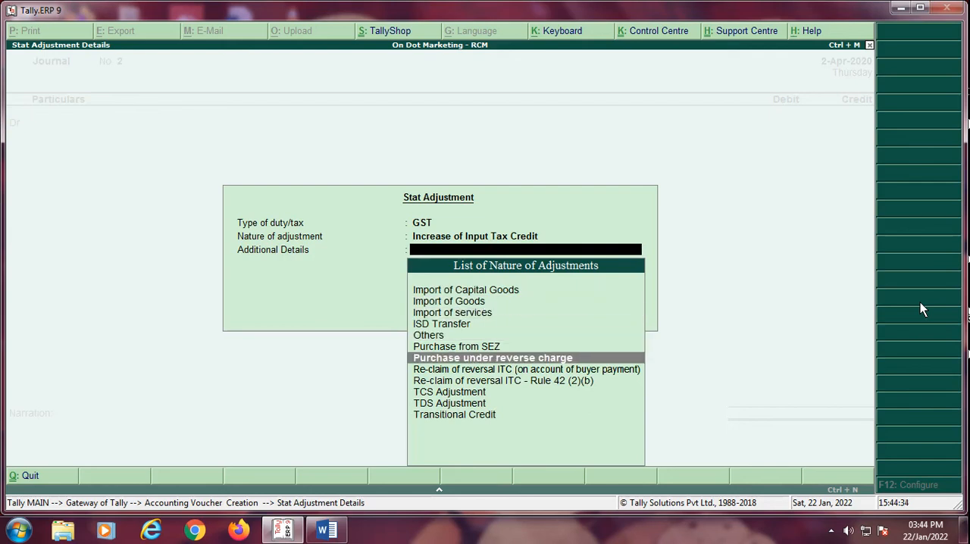
{"action": "key", "text": "Return"}
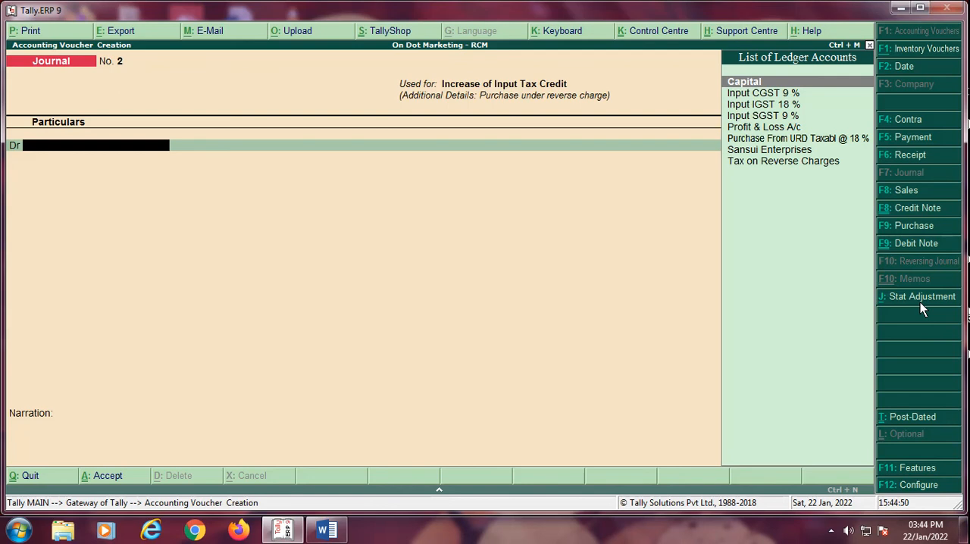
Step: Debit Input CGST 9 % with 2,700 on a taxable value of 30,000
{"action": "key", "text": "Down"}
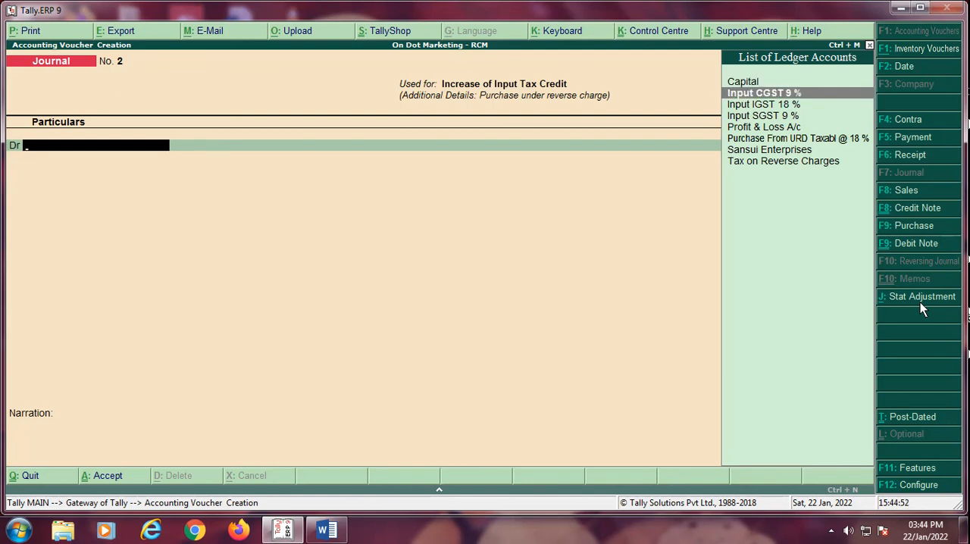
{"action": "key", "text": "Return"}
{"action": "type", "text": "30000"}
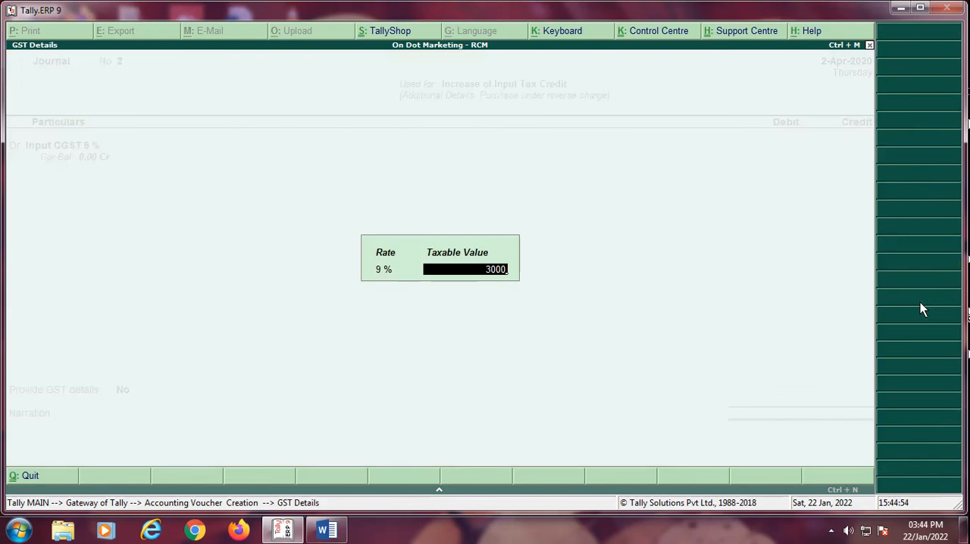
{"action": "key", "text": "Return"}
{"action": "type", "text": "2700."}
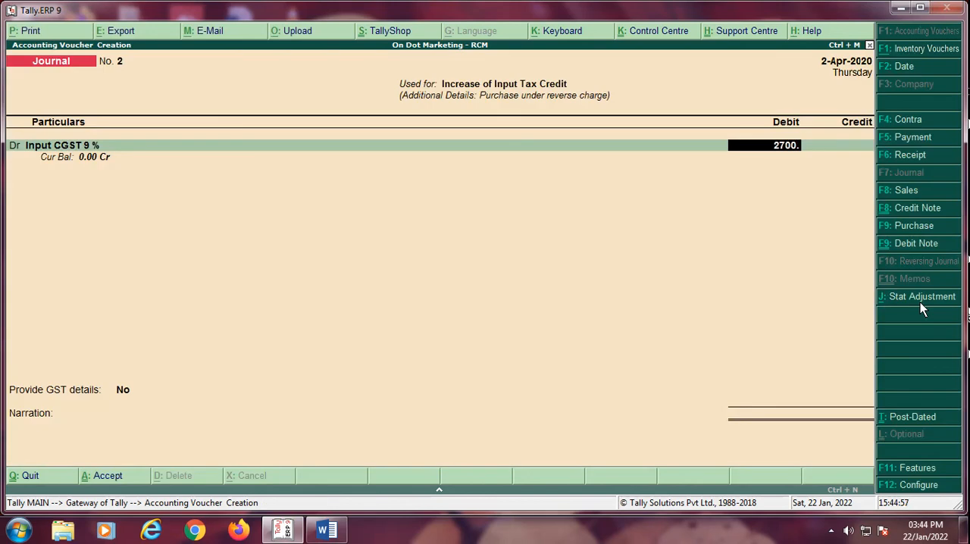
{"action": "key", "text": "Return"}
Step: Add a debit line for Input SGST 9 % with 2,700 on a taxable value of 30,000
{"action": "key", "text": "d"}
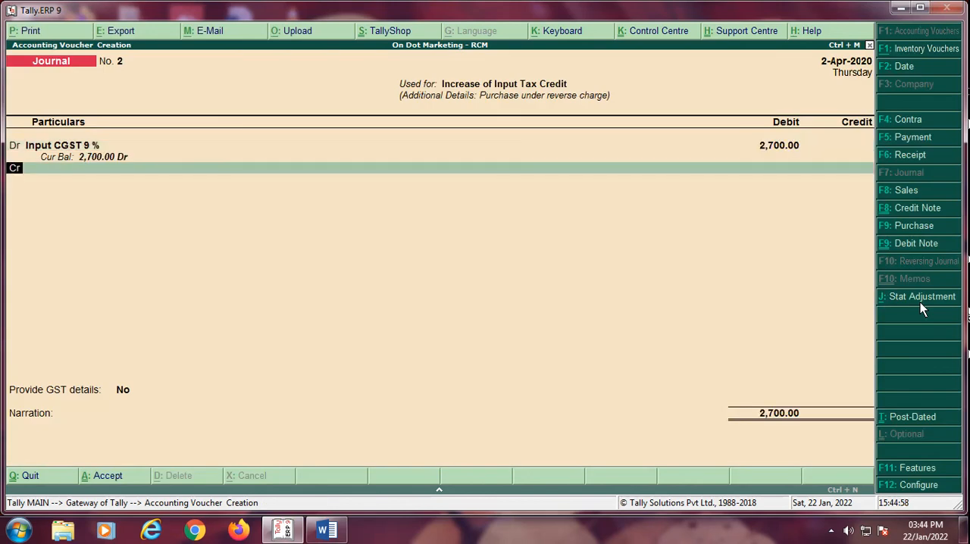
{"action": "key", "text": "Return"}
{"action": "type", "text": "IN"}
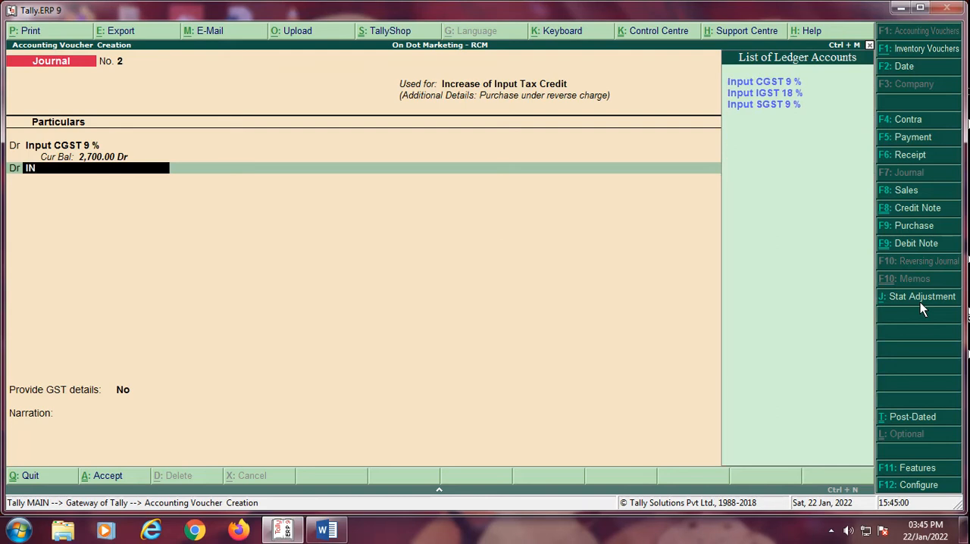
{"action": "key", "text": "Down"}
{"action": "key", "text": "Down"}
{"action": "key", "text": "Return"}
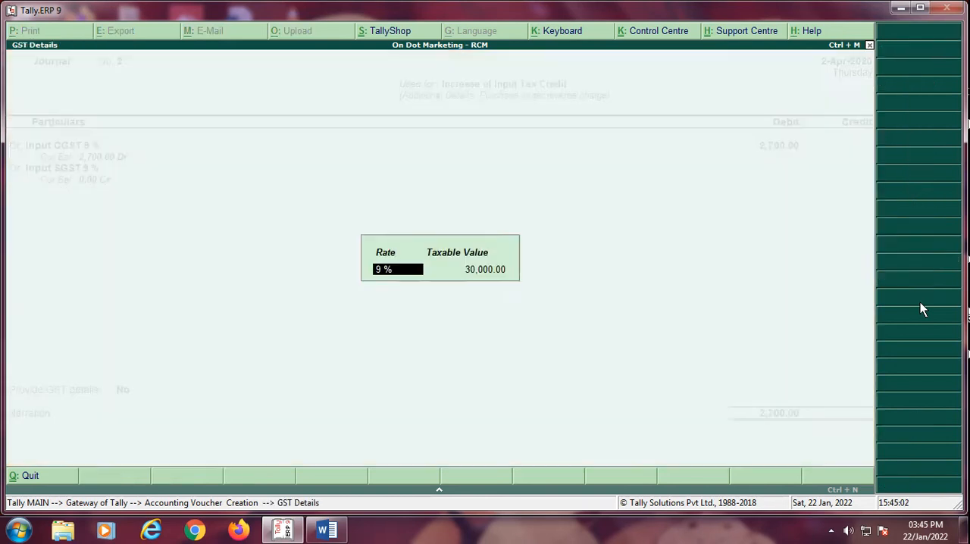
{"action": "key", "text": "Return"}
{"action": "type", "text": "2,700.00"}
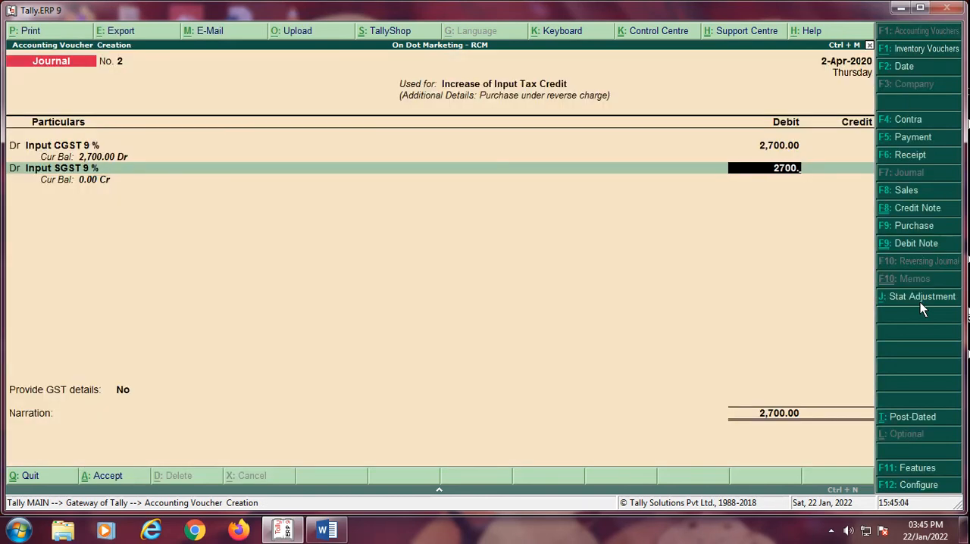
{"action": "key", "text": "Return"}
{"action": "key", "text": "Return"}
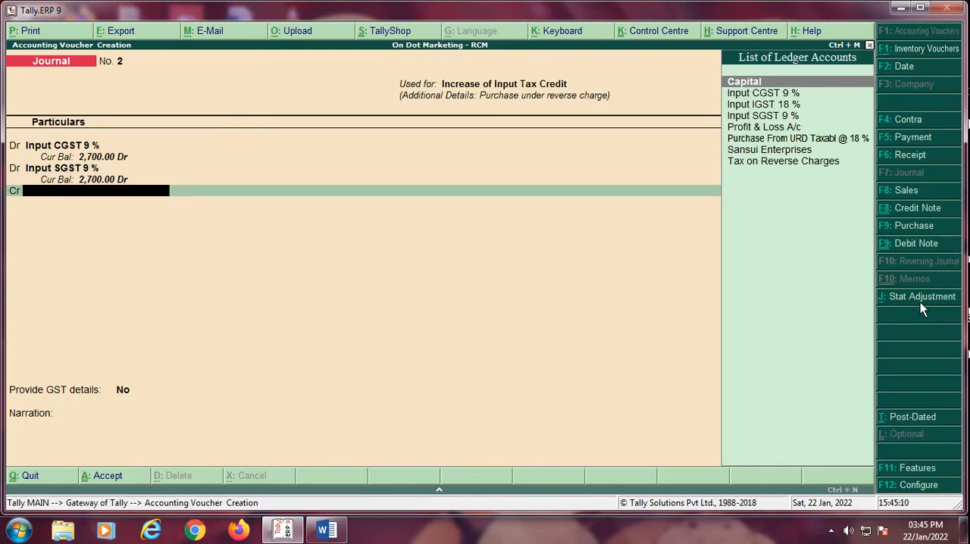
Step: Credit the Tax on Reverse Charges ledger with 5,400
{"action": "type", "text": "TAX"}
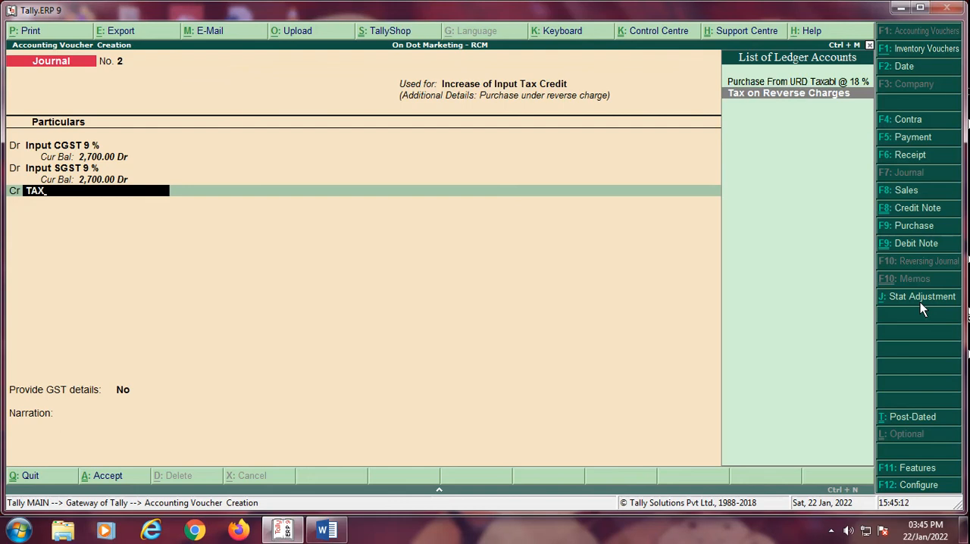
{"action": "key", "text": "Return"}
{"action": "key", "text": "Return"}
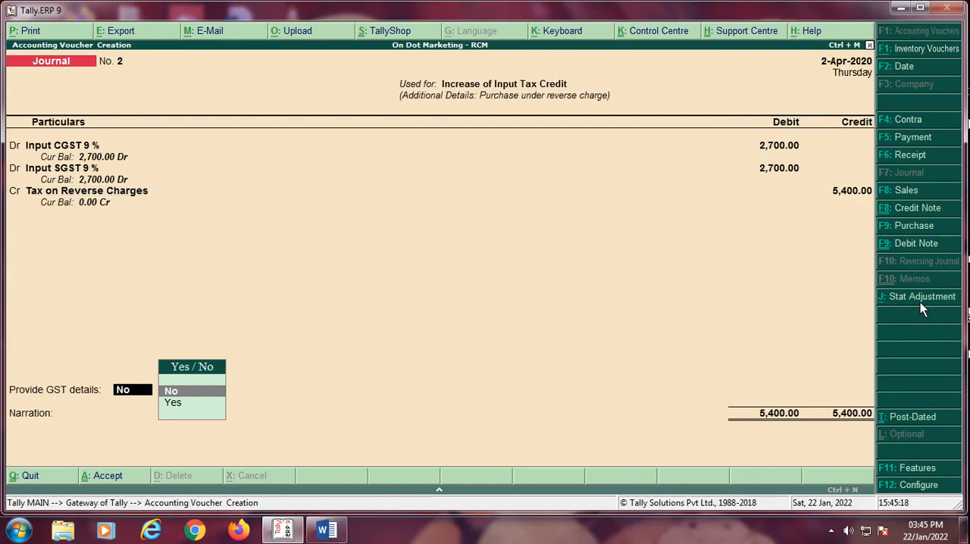
Step: Provide GST details for the journal with a reverse charge period from 1-Apr-2020 to 2.4.20
{"action": "key", "text": "Down"}
{"action": "key", "text": "Return"}
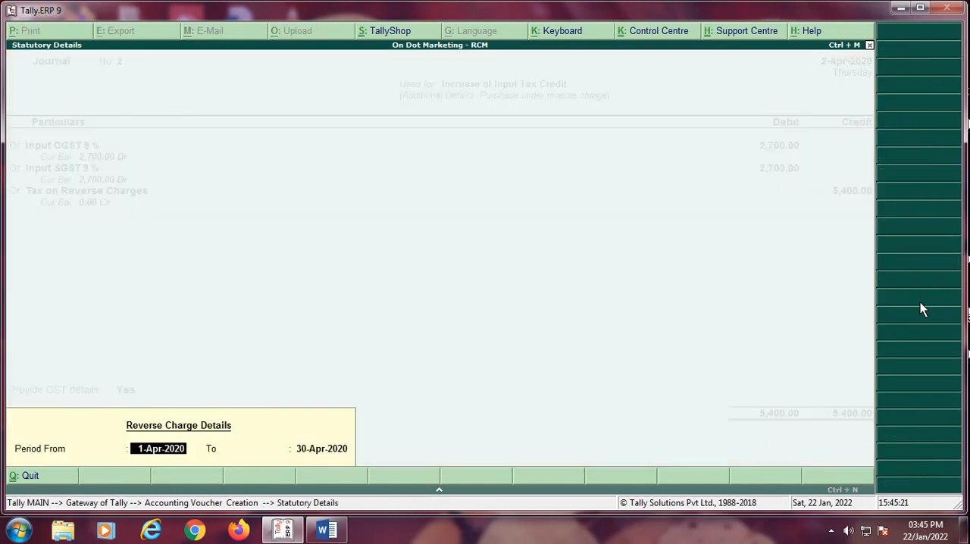
{"action": "key", "text": "Return"}
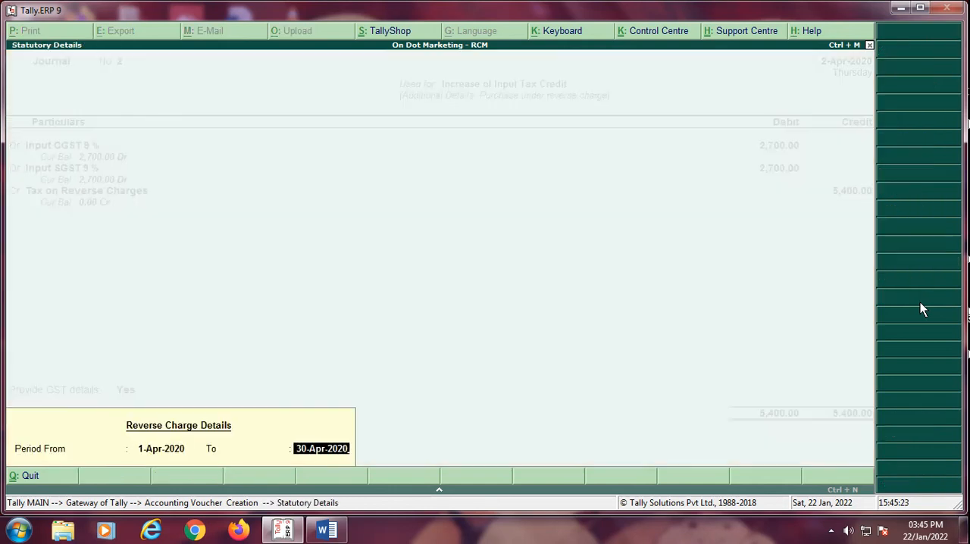
{"action": "type", "text": "2.4.20"}
{"action": "key", "text": "Return"}
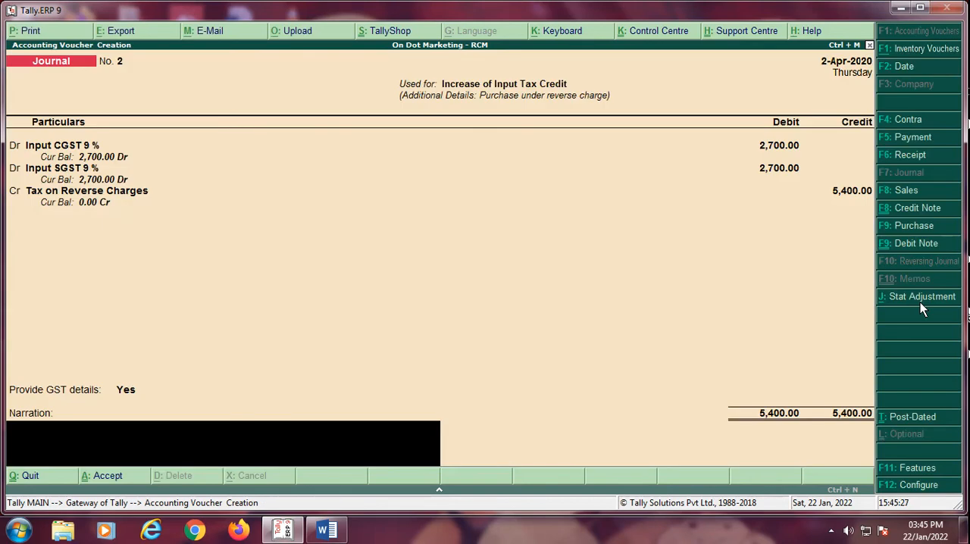
Step: Enter the narration "BEIN JV FOR INCREASE OF INPUT TAX CREDIT" and save the journal voucher
{"action": "type", "text": "BEIN JV FOR INCREA"}
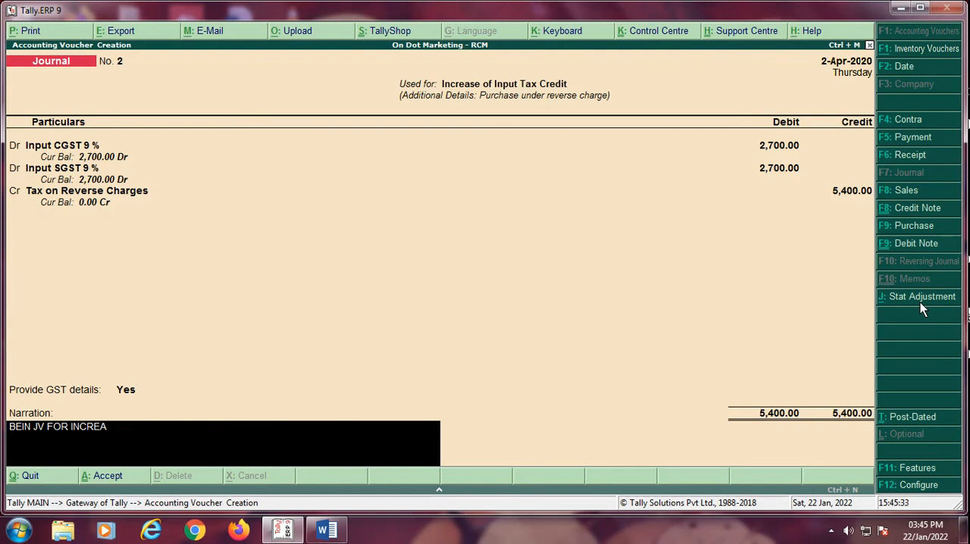
{"action": "type", "text": "SE OF INPUT TAX CREDIT"}
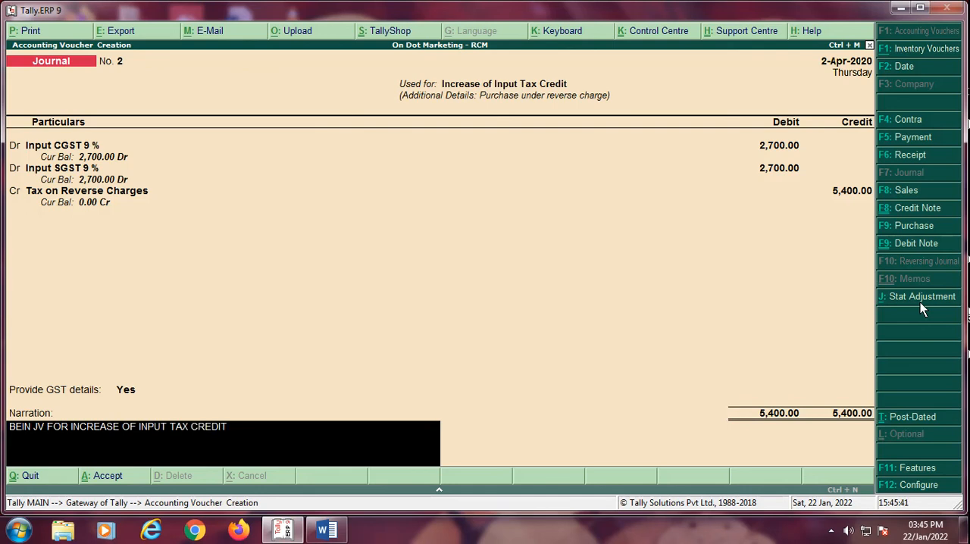
{"action": "key", "text": "Return"}
{"action": "key", "text": "Return"}
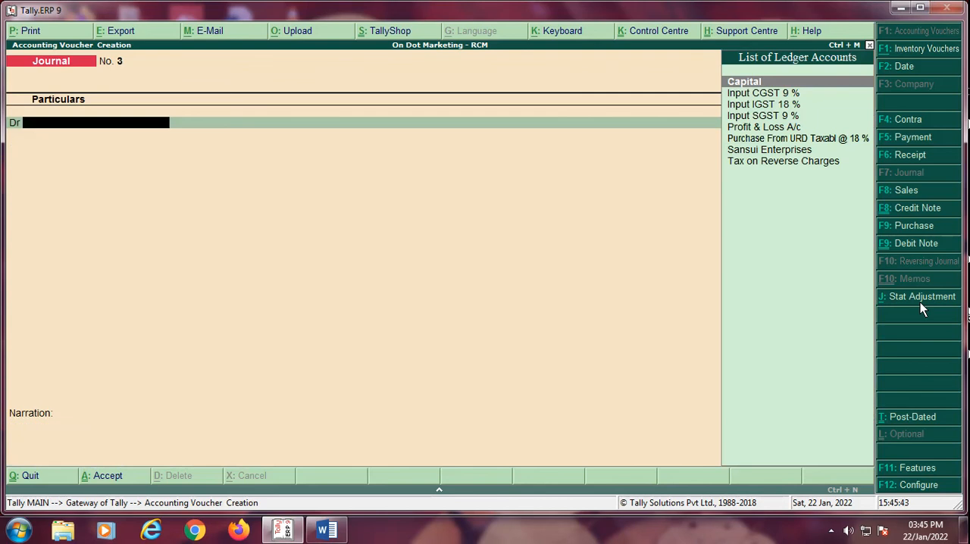
Step: Leave voucher entry and open the GSTR-2 report from the statutory GST reports
{"action": "key", "text": "Escape"}
{"action": "key", "text": "y"}
{"action": "key", "text": "Down"}
{"action": "key", "text": "Down"}
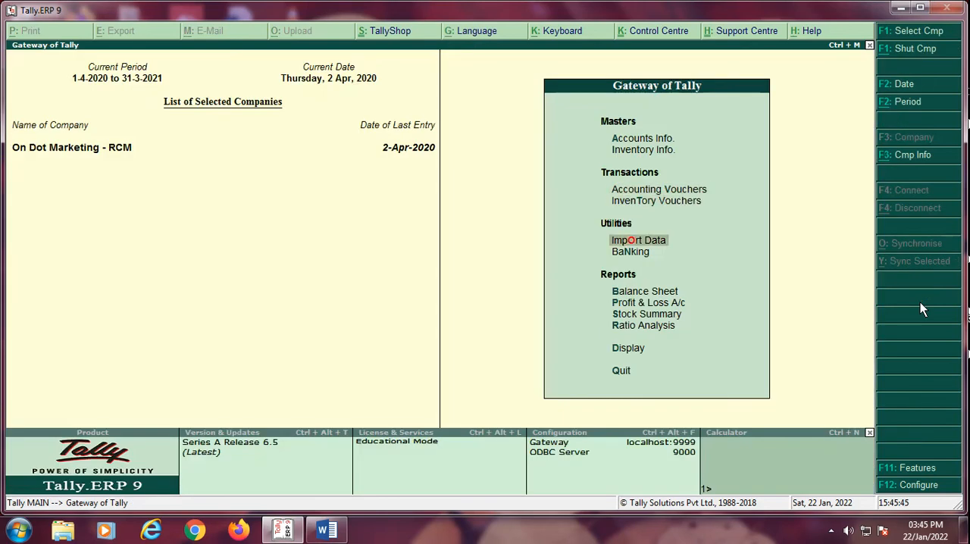
{"action": "key", "text": "Down"}
{"action": "key", "text": "Down"}
{"action": "key", "text": "Down"}
{"action": "key", "text": "Down"}
{"action": "key", "text": "Down"}
{"action": "key", "text": "Down"}
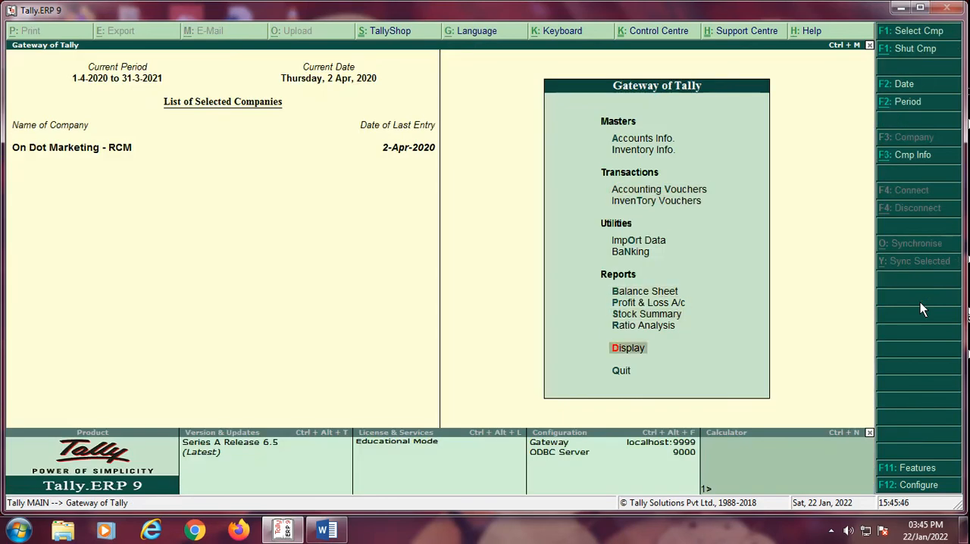
{"action": "key", "text": "Return"}
{"action": "key", "text": "Down"}
{"action": "key", "text": "Down"}
{"action": "key", "text": "Down"}
{"action": "key", "text": "Down"}
{"action": "key", "text": "Down"}
{"action": "key", "text": "Down"}
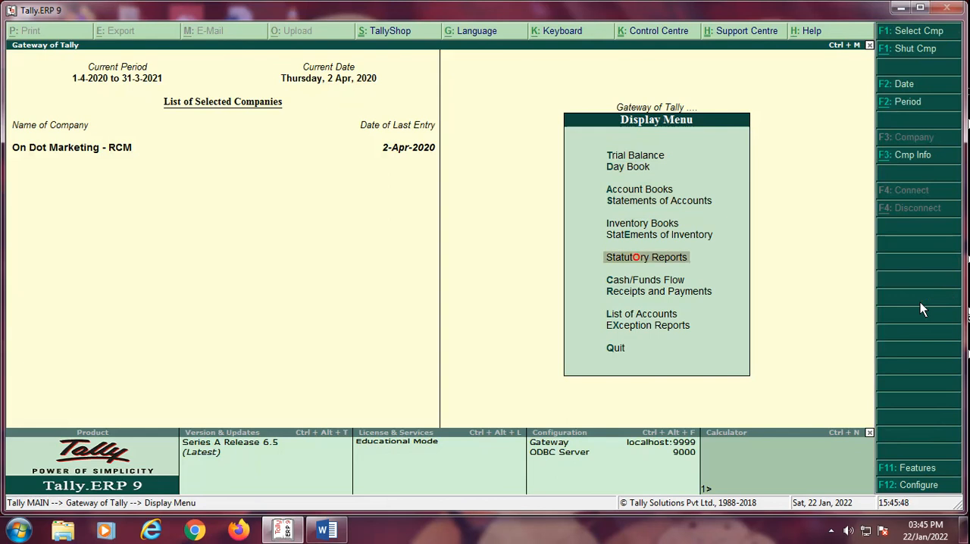
{"action": "key", "text": "Return"}
{"action": "key", "text": "Return"}
Step: Examine the reverse charge inward supplies line under Reverse Charge Liability to be Booked in GSTR-2, and close the report
{"action": "key", "text": "Down"}
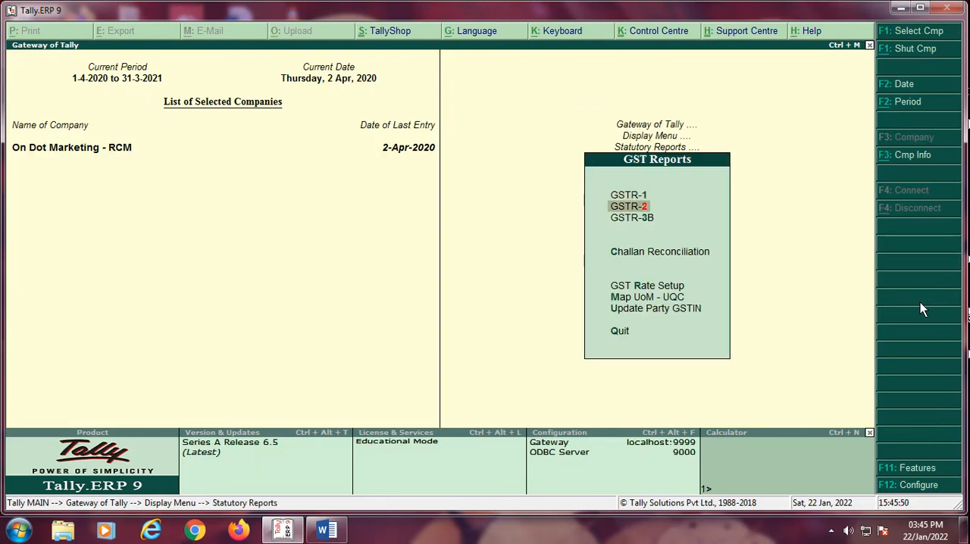
{"action": "key", "text": "Return"}
{"action": "key", "text": "Down"}
{"action": "key", "text": "Down"}
{"action": "key", "text": "Down"}
{"action": "key", "text": "Down"}
{"action": "key", "text": "Down"}
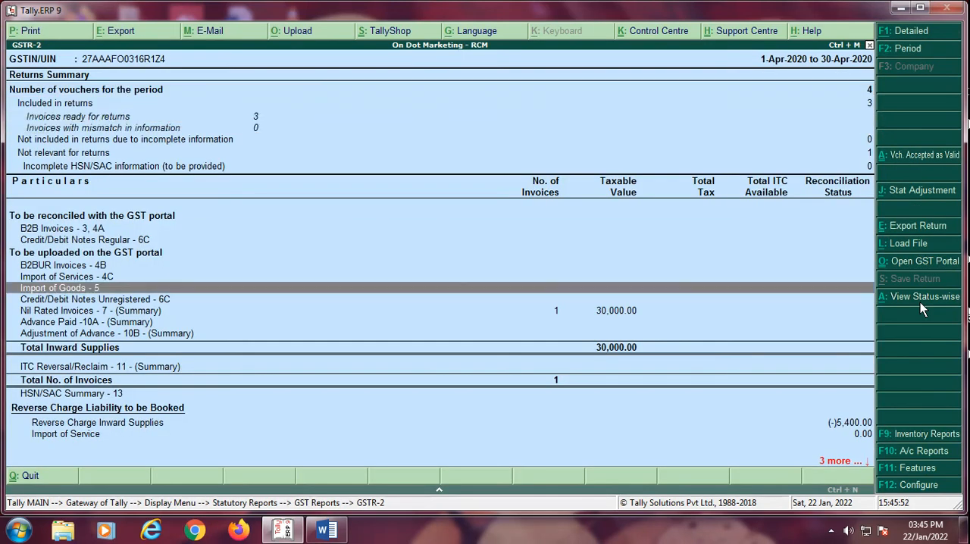
{"action": "key", "text": "Up"}
{"action": "key", "text": "Up"}
{"action": "key", "text": "Up"}
{"action": "key", "text": "Up"}
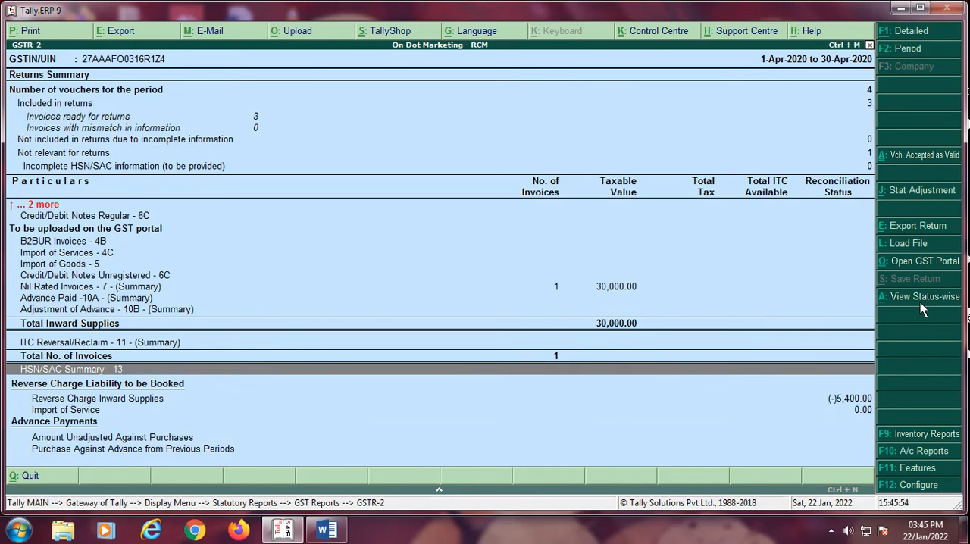
{"action": "key", "text": "Down"}
{"action": "key", "text": "Down"}
{"action": "key", "text": "Down"}
{"action": "key", "text": "Up"}
{"action": "key", "text": "Up"}
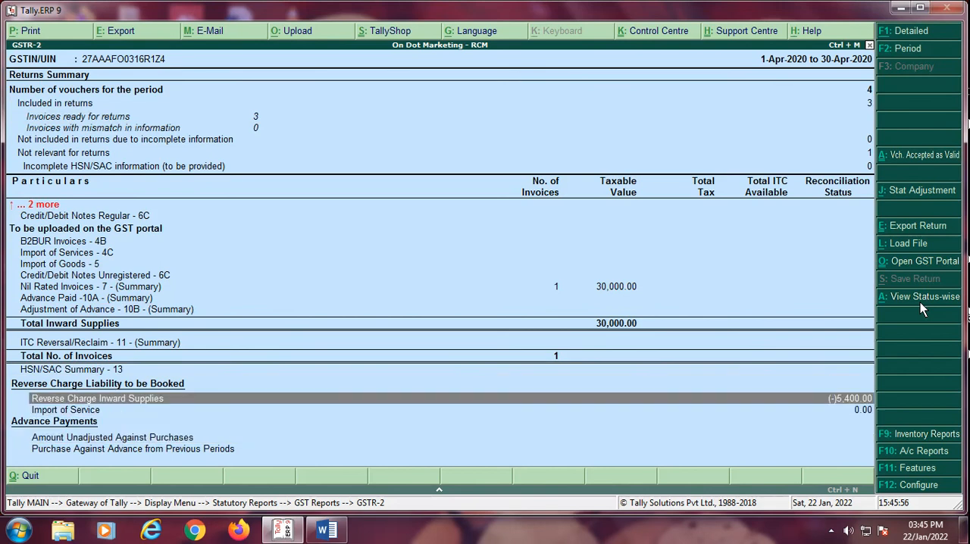
{"action": "key", "text": "Escape"}
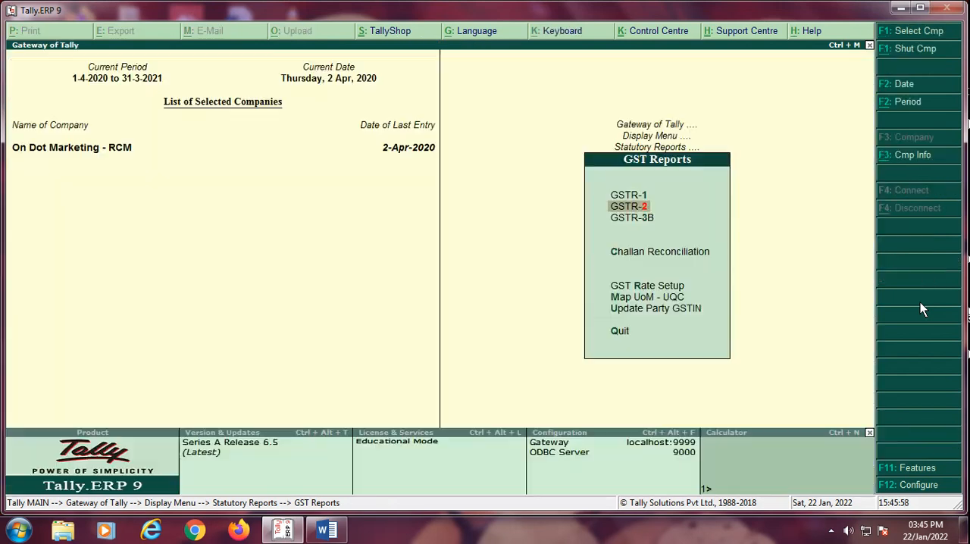
Step: Open the balance sheet in detailed form and examine Duties & Taxes under Current Liabilities
{"action": "key", "text": "Escape"}
{"action": "key", "text": "Escape"}
{"action": "key", "text": "Escape"}
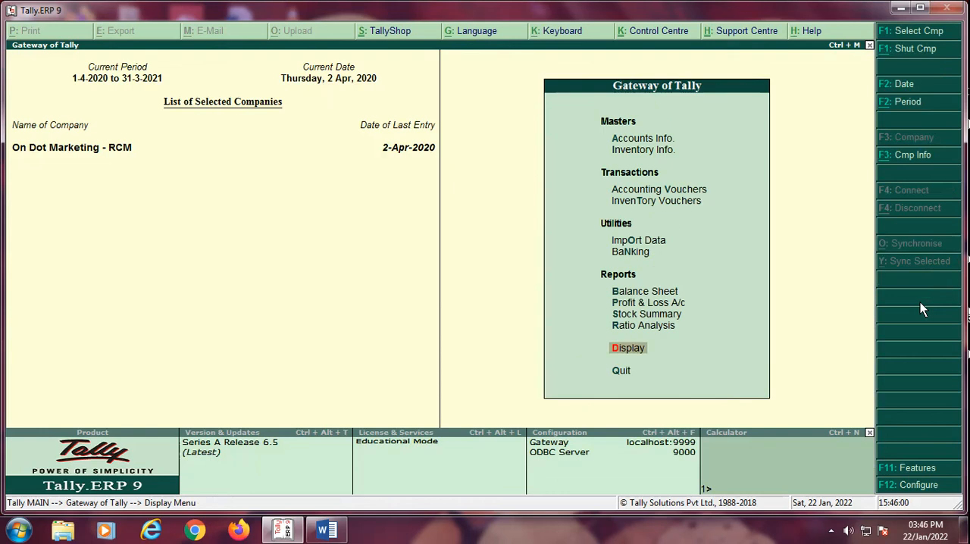
{"action": "key", "text": "Up"}
{"action": "key", "text": "Up"}
{"action": "key", "text": "Up"}
{"action": "key", "text": "Up"}
{"action": "key", "text": "Return"}
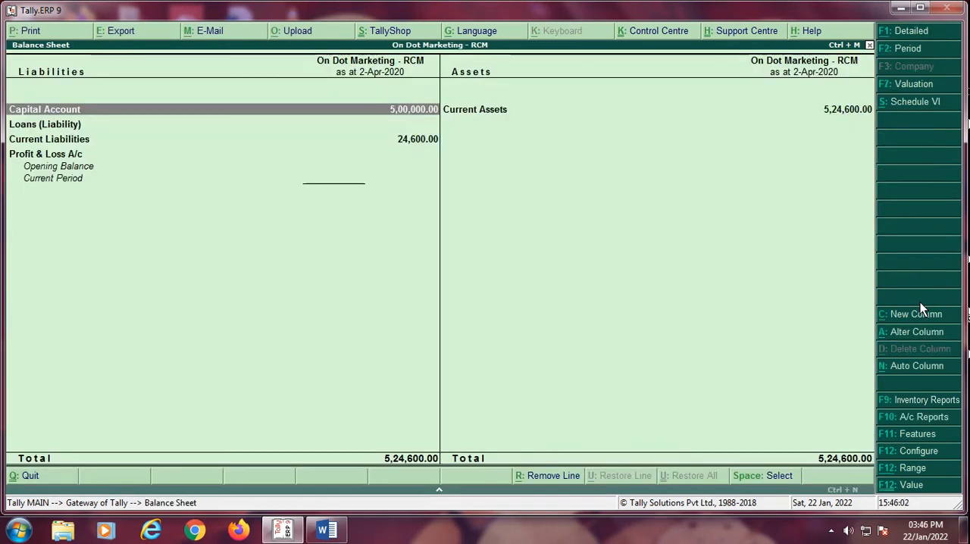
{"action": "key", "text": "alt+F1"}
{"action": "key", "text": "Down"}
{"action": "key", "text": "Down"}
{"action": "key", "text": "Down"}
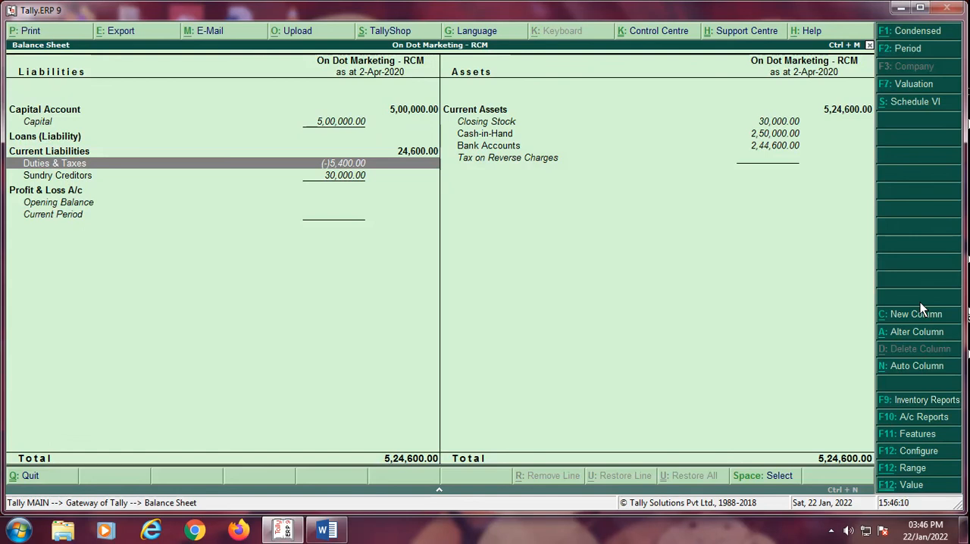
Step: Close the balance sheet and reopen the GSTR-2 report from the statutory GST reports
{"action": "key", "text": "Escape"}
{"action": "key", "text": "Down"}
{"action": "key", "text": "Down"}
{"action": "key", "text": "Down"}
{"action": "key", "text": "Down"}
{"action": "key", "text": "Return"}
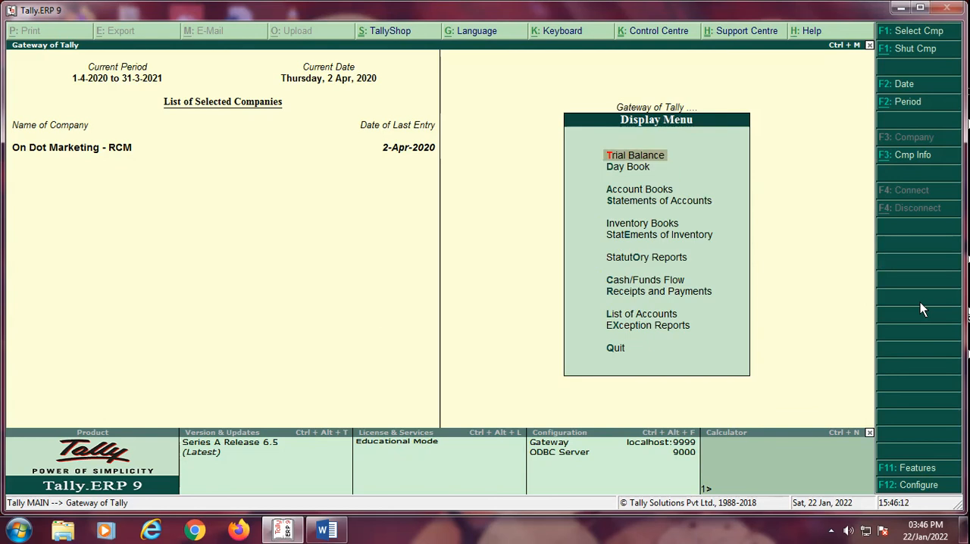
{"action": "key", "text": "Down"}
{"action": "key", "text": "Down"}
{"action": "key", "text": "Down"}
{"action": "key", "text": "Down"}
{"action": "key", "text": "Down"}
{"action": "key", "text": "Down"}
{"action": "key", "text": "Return"}
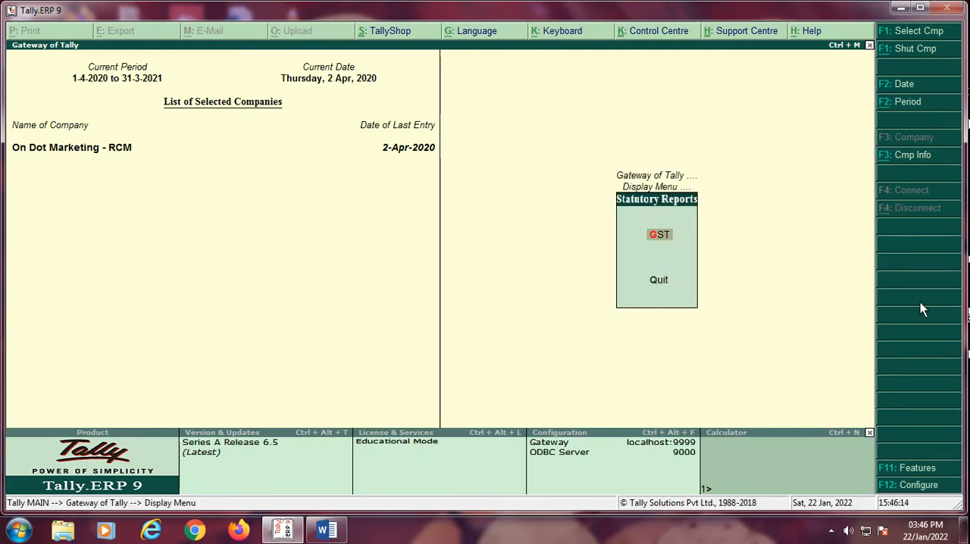
{"action": "key", "text": "Return"}
{"action": "key", "text": "Down"}
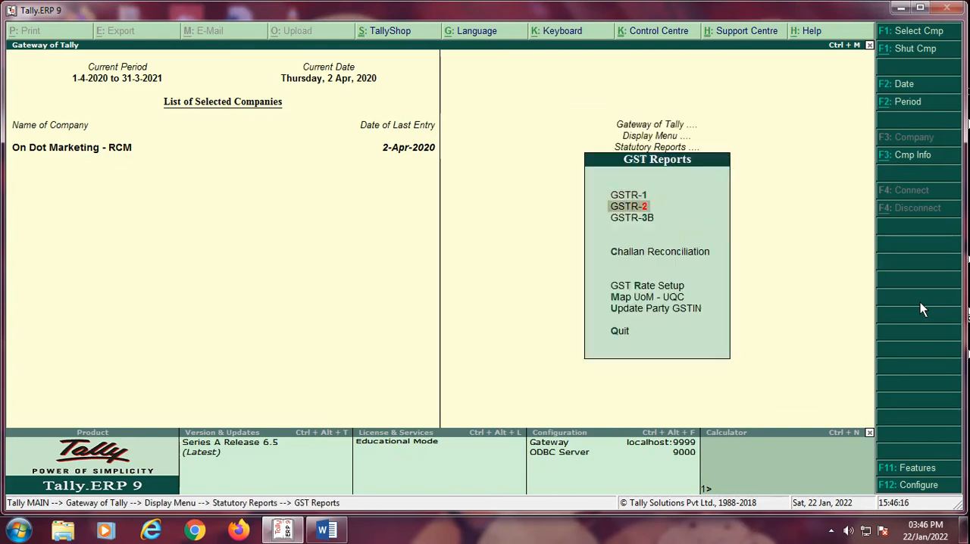
{"action": "key", "text": "Return"}
Step: Review the reverse charge liability and advance payment lines in GSTR-2, and return to the main gateway
{"action": "key", "text": "Down"}
{"action": "key", "text": "Down"}
{"action": "key", "text": "Down"}
{"action": "key", "text": "Down"}
{"action": "key", "text": "Down"}
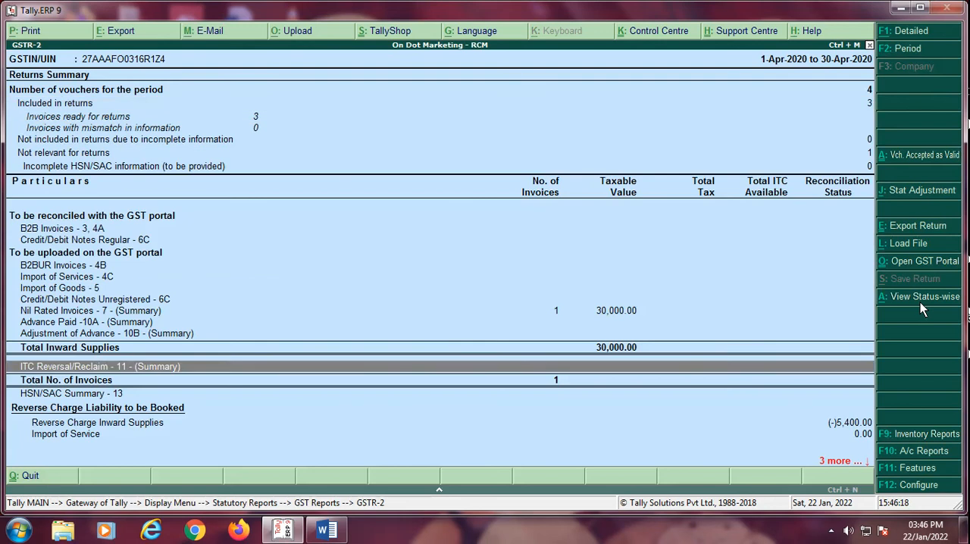
{"action": "key", "text": "Down"}
{"action": "key", "text": "Up"}
{"action": "key", "text": "Up"}
{"action": "key", "text": "Down"}
{"action": "key", "text": "Down"}
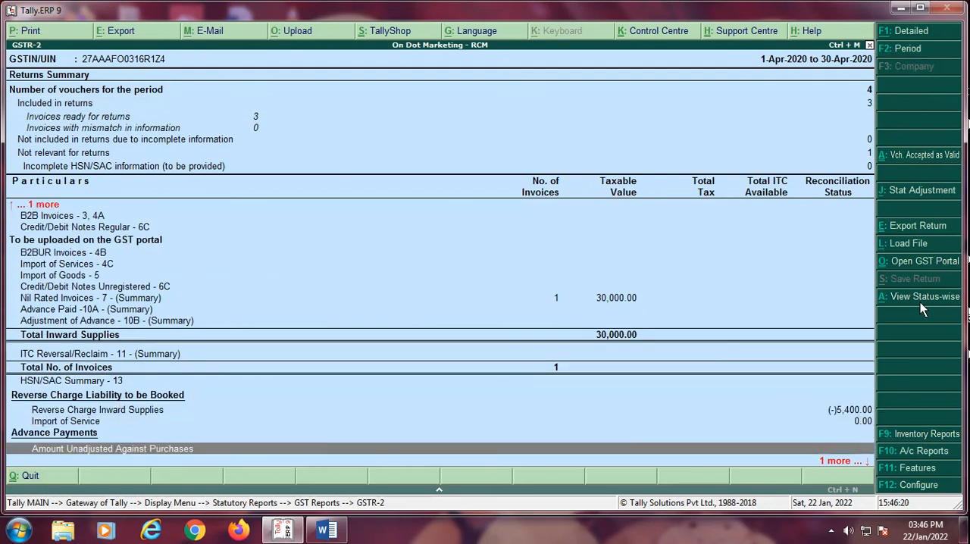
{"action": "key", "text": "Up"}
{"action": "key", "text": "Up"}
{"action": "key", "text": "Down"}
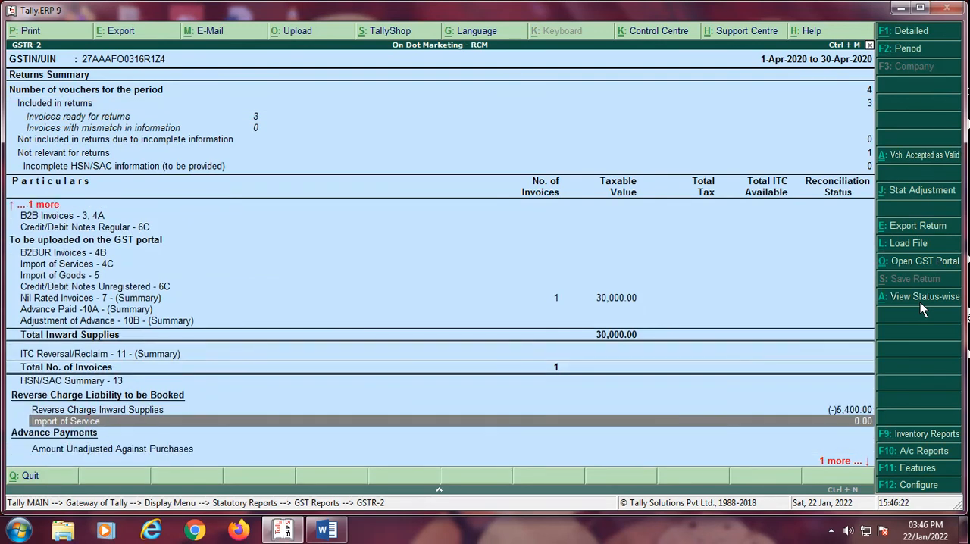
{"action": "key", "text": "Down"}
{"action": "key", "text": "Down"}
{"action": "key", "text": "Up"}
{"action": "key", "text": "Up"}
{"action": "key", "text": "Up"}
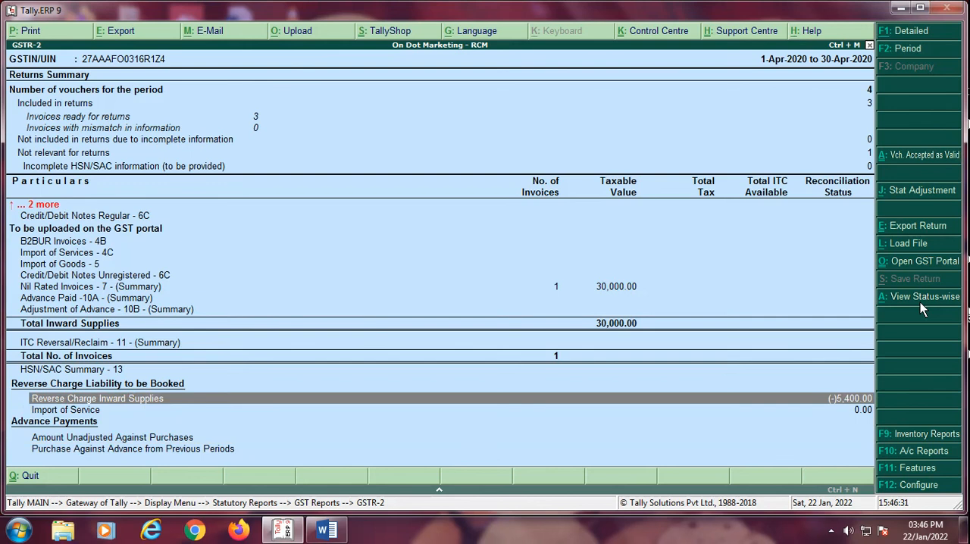
{"action": "key", "text": "Escape"}
{"action": "key", "text": "Escape"}
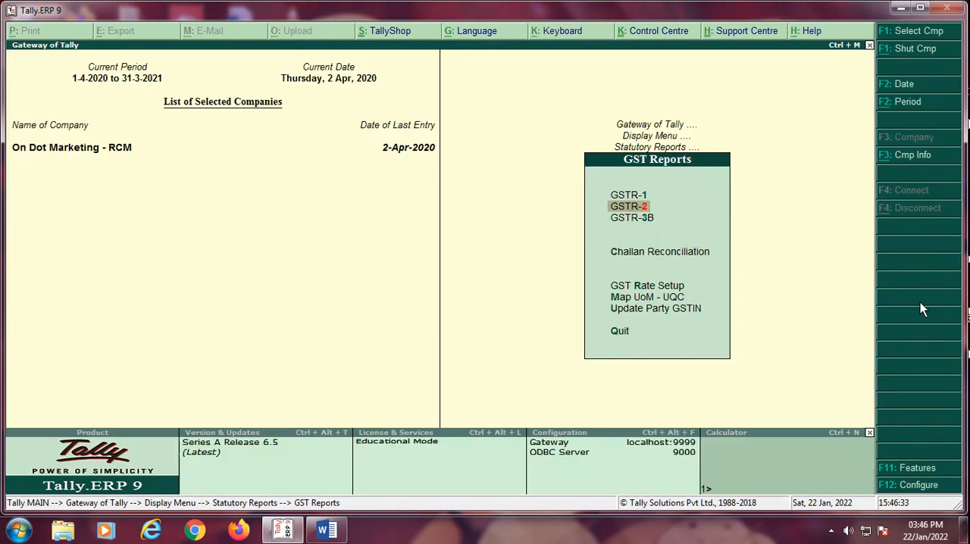
{"action": "key", "text": "Escape"}
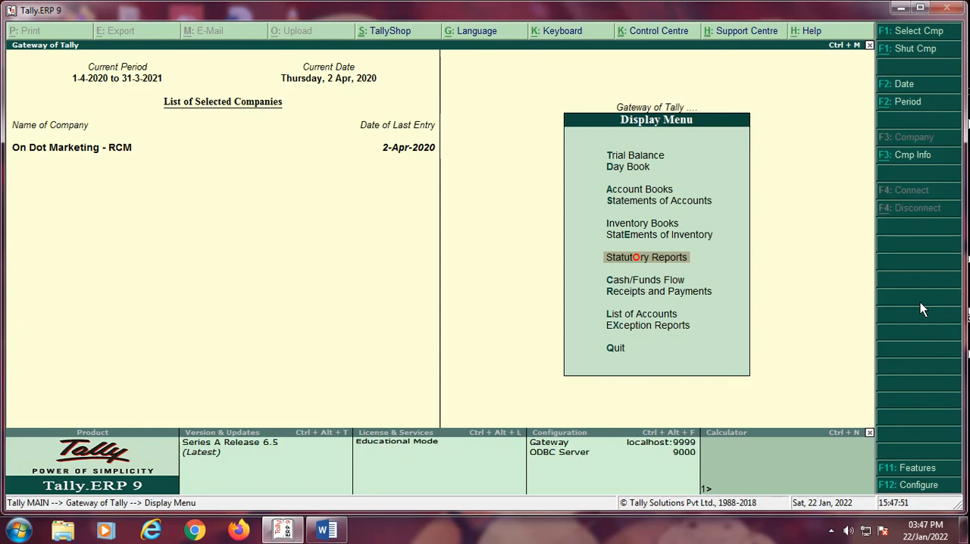
{"action": "key", "text": "Escape"}
{"action": "key", "text": "Up"}
{"action": "key", "text": "Up"}
{"action": "key", "text": "Up"}
{"action": "key", "text": "Up"}
{"action": "key", "text": "Up"}
{"action": "key", "text": "Up"}
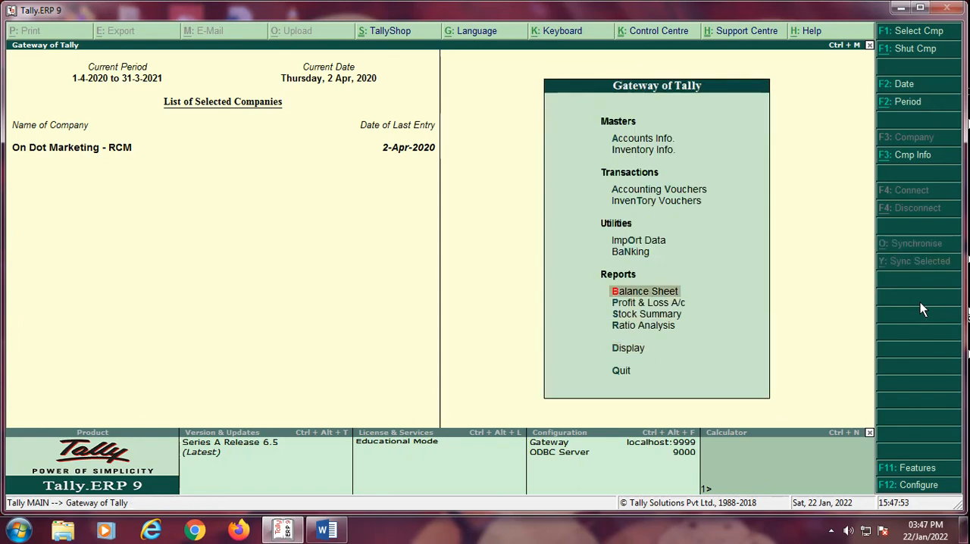
{"action": "key", "text": "Up"}
{"action": "key", "text": "Up"}
{"action": "key", "text": "Up"}
{"action": "key", "text": "Up"}
{"action": "key", "text": "Down"}
{"action": "key", "text": "Down"}
{"action": "key", "text": "Down"}
{"action": "key", "text": "Down"}
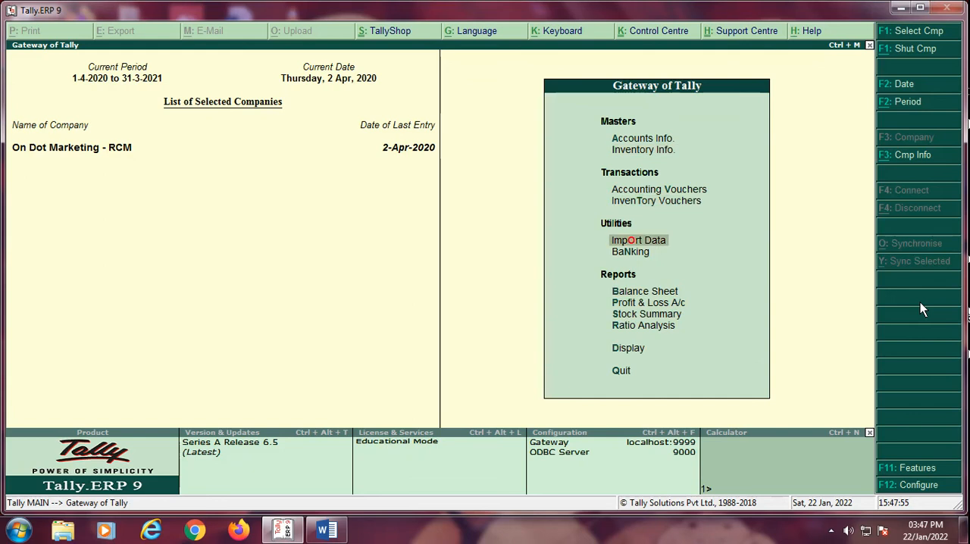
{"action": "key", "text": "Up"}
{"action": "key", "text": "Up"}
{"action": "key", "text": "Up"}
{"action": "key", "text": "Up"}
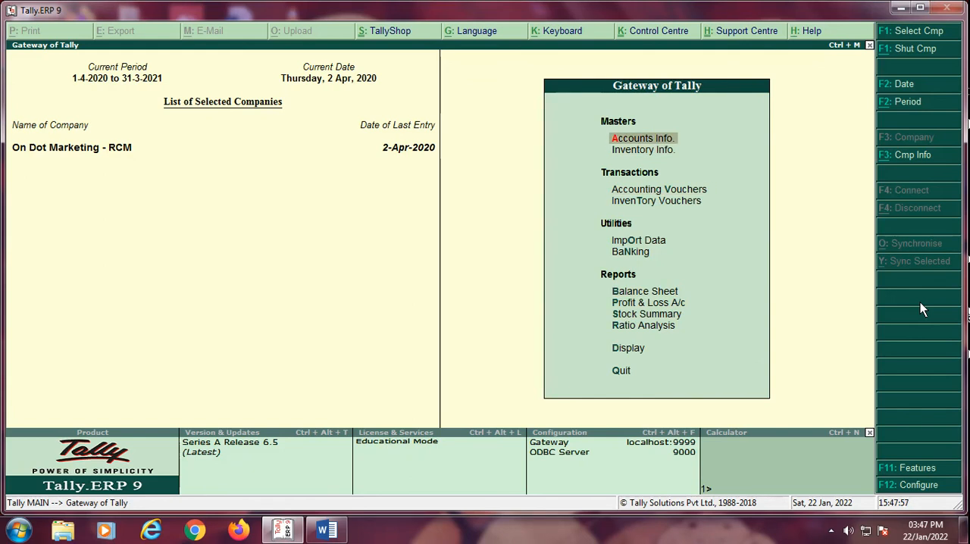
{"action": "key", "text": "Down"}
{"action": "key", "text": "Down"}
{"action": "key", "text": "Down"}
{"action": "key", "text": "Down"}
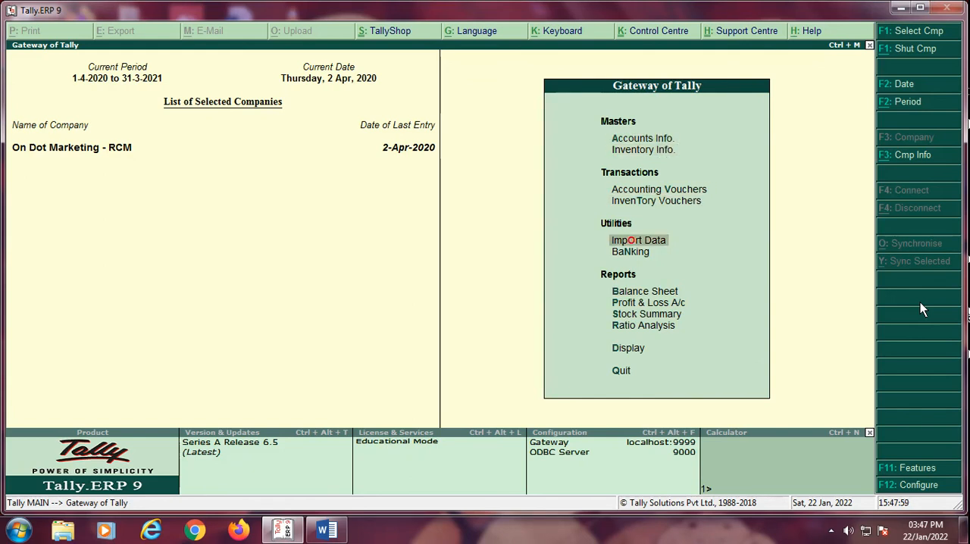
Step: Open the creation form for a new single ledger in the accounts masters
{"action": "key", "text": "Up"}
{"action": "key", "text": "Up"}
{"action": "key", "text": "Up"}
{"action": "key", "text": "Up"}
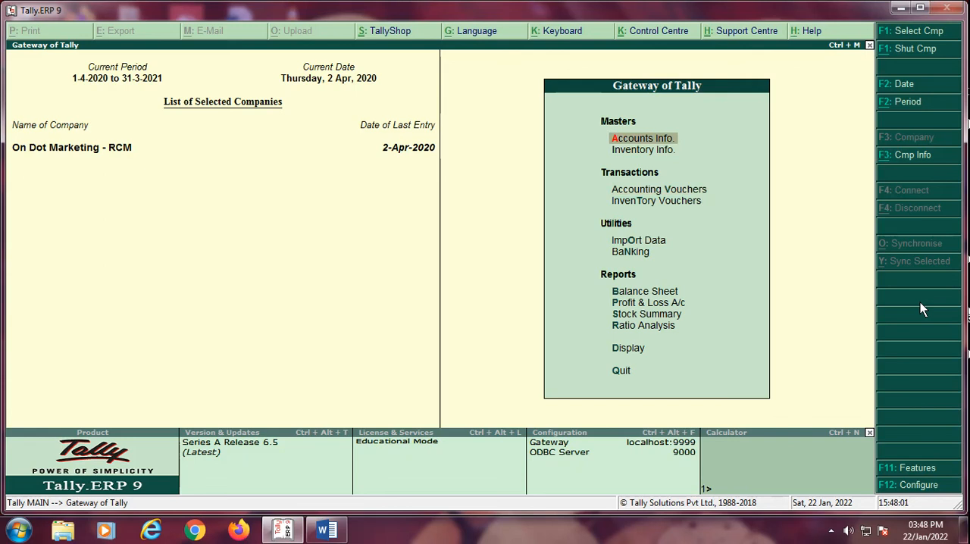
{"action": "key", "text": "Return"}
{"action": "key", "text": "Down"}
{"action": "key", "text": "Return"}
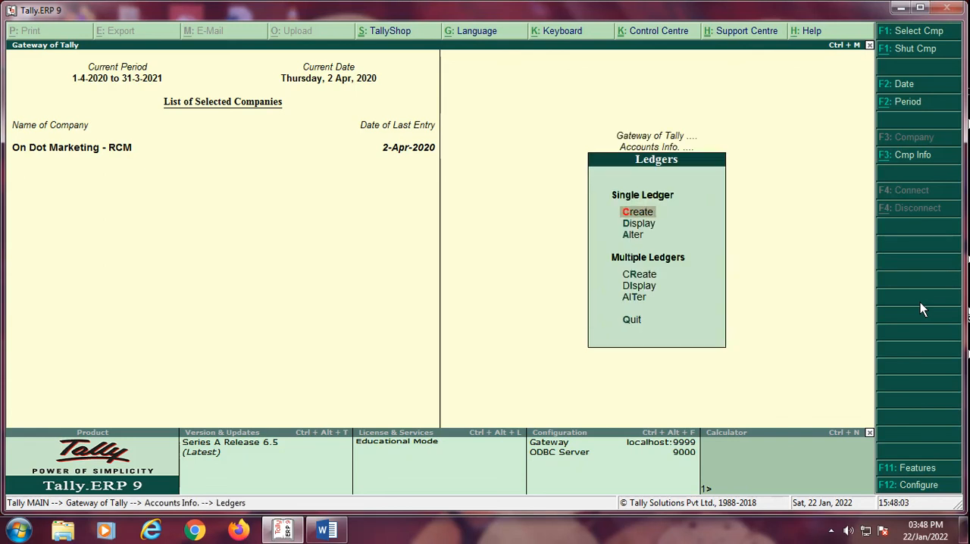
{"action": "key", "text": "Return"}
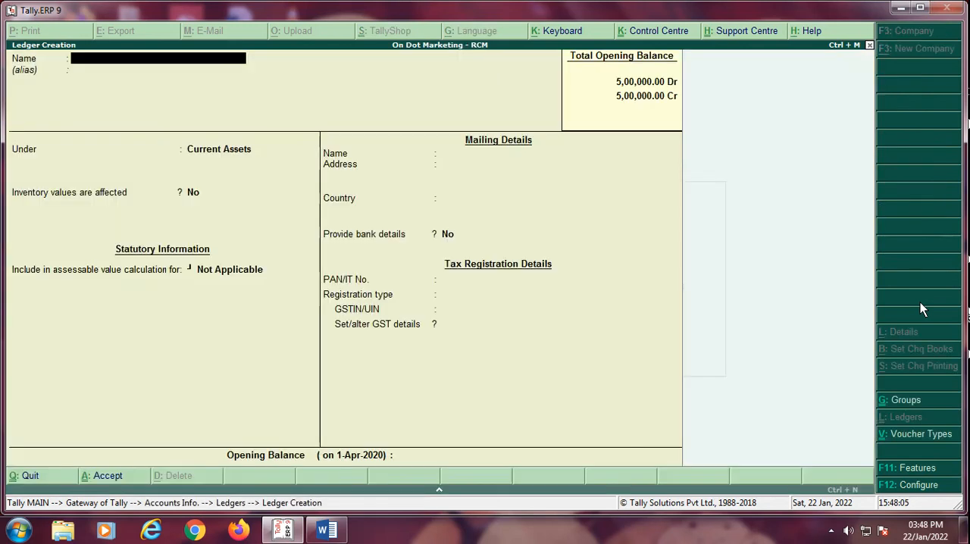
Step: Name the new ledger "GUPTA Traders - Delhi"
{"action": "type", "text": "GUTA TRDEDSI"}
{"action": "key", "text": "BackSpace"}
{"action": "key", "text": "BackSpace"}
{"action": "key", "text": "BackSpace"}
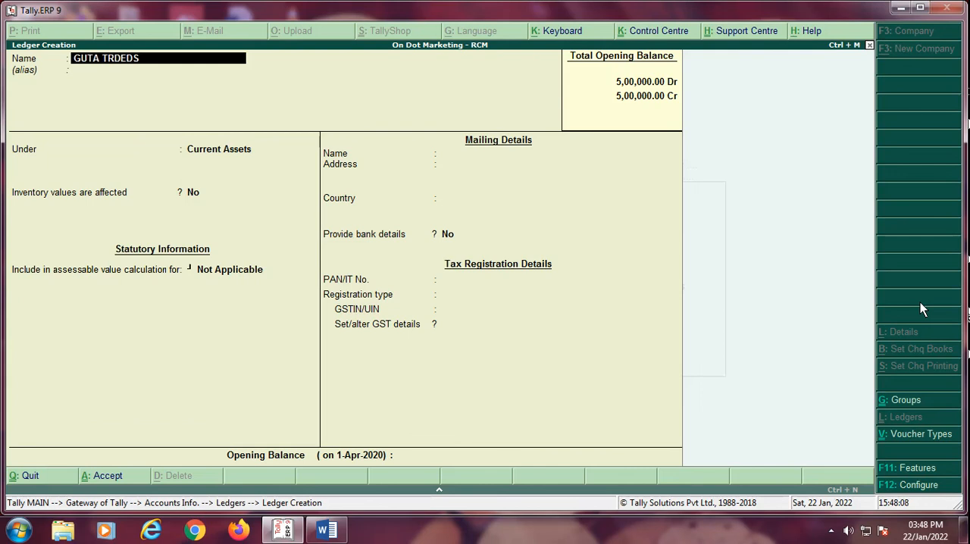
{"action": "key", "text": "BackSpace"}
{"action": "key", "text": "BackSpace"}
{"action": "key", "text": "BackSpace"}
{"action": "key", "text": "BackSpace"}
{"action": "type", "text": "t"}
{"action": "key", "text": "BackSpace"}
{"action": "key", "text": "BackSpace"}
{"action": "type", "text": "PTA Traders - Delhi"}
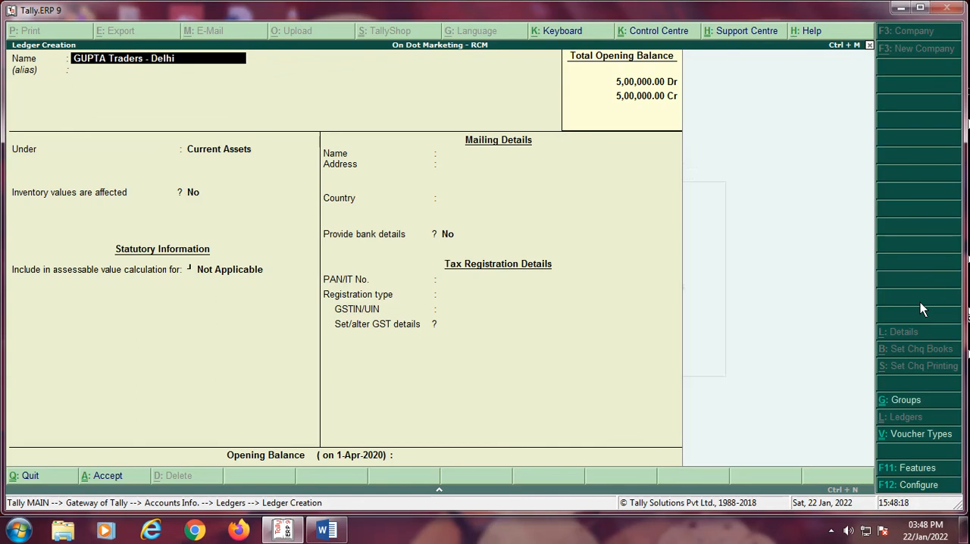
Step: Leave the alias empty and place the new ledger under the Sundry Creditors group
{"action": "key", "text": "Return"}
{"action": "key", "text": "Return"}
{"action": "type", "text": "Su"}
{"action": "key", "text": "Down"}
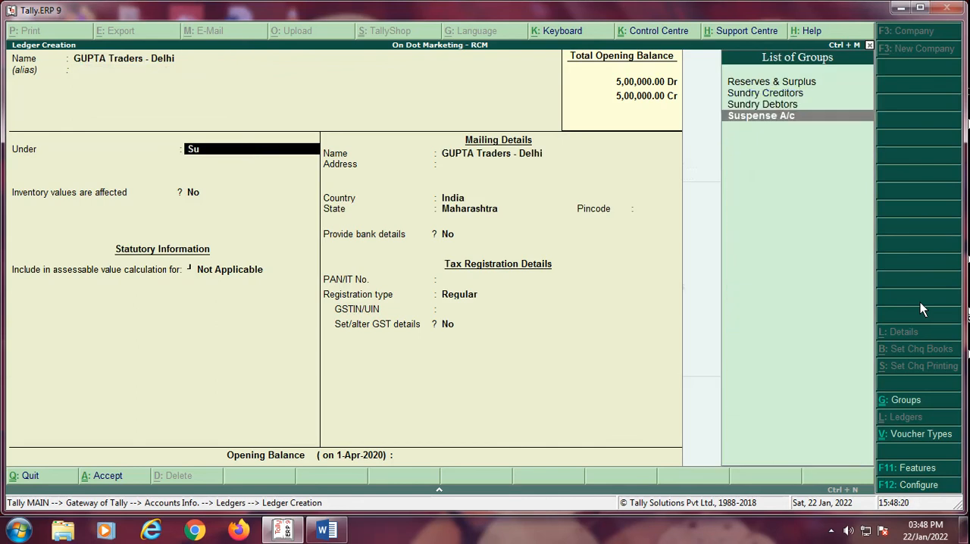
{"action": "key", "text": "Up"}
{"action": "key", "text": "Up"}
{"action": "key", "text": "Return"}
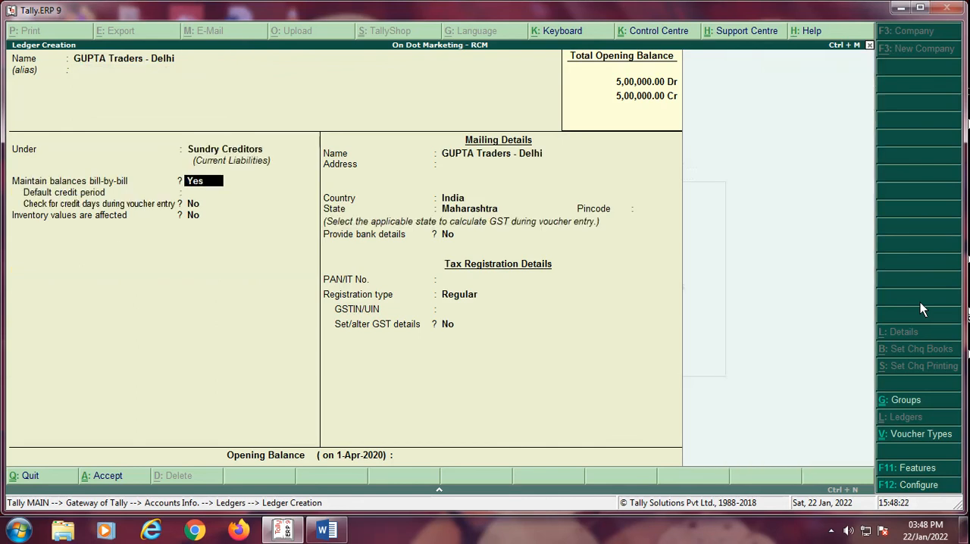
Step: Keep bill-by-bill balances enabled, set the default credit period to 30 days, and accept the remaining account settings
{"action": "key", "text": "Return"}
{"action": "type", "text": "30"}
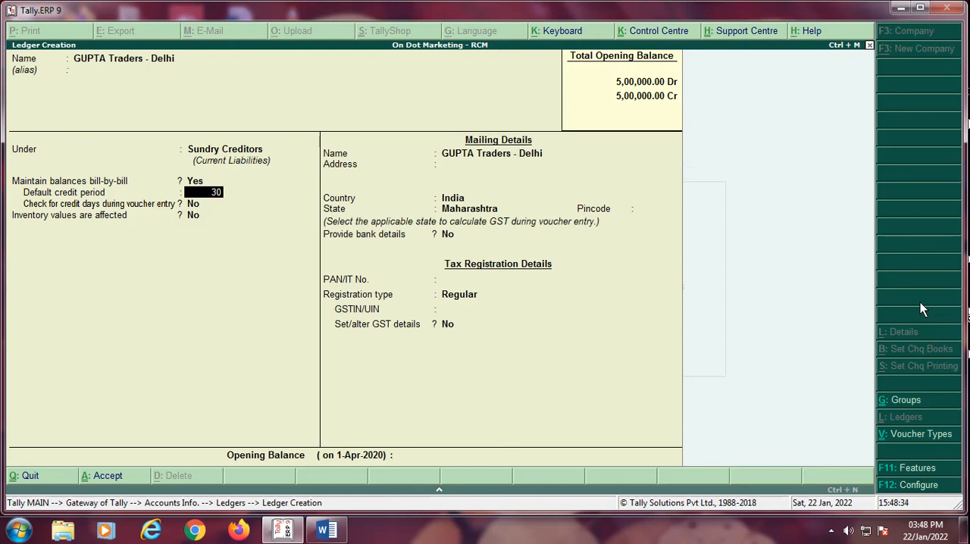
{"action": "key", "text": "Return"}
{"action": "key", "text": "Return"}
{"action": "key", "text": "Return"}
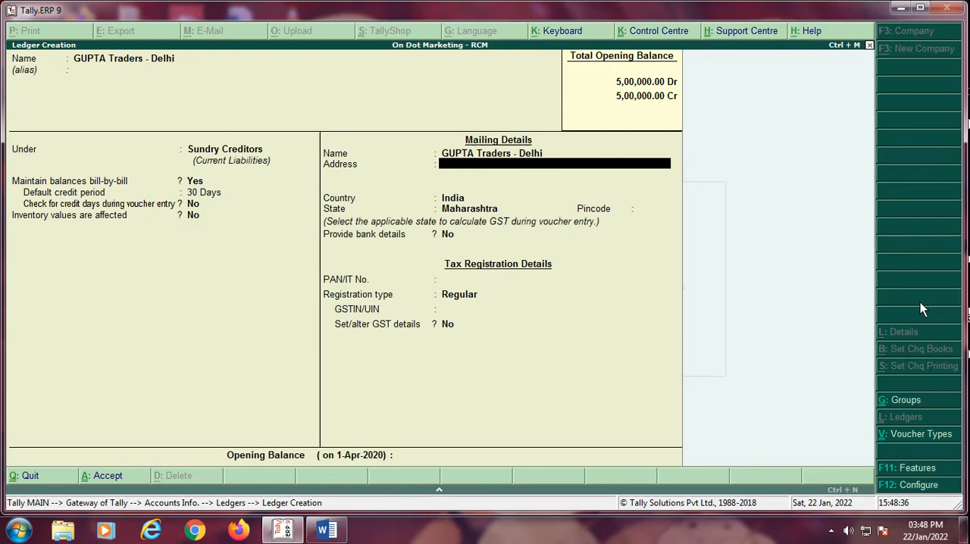
Step: Fill in the supplier's street and city in the mailing address
{"action": "type", "text": "M.G. Road"}
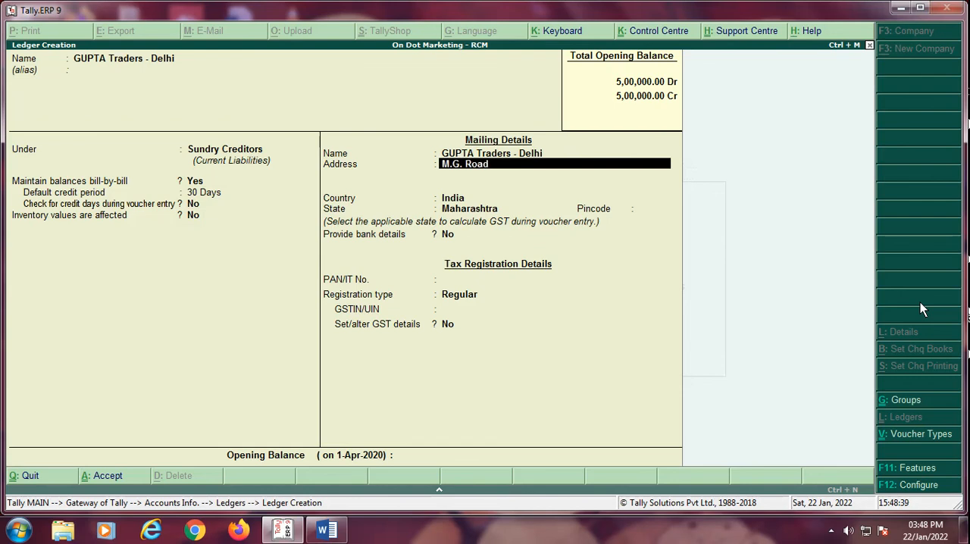
{"action": "key", "text": "Return"}
{"action": "type", "text": "Delhi"}
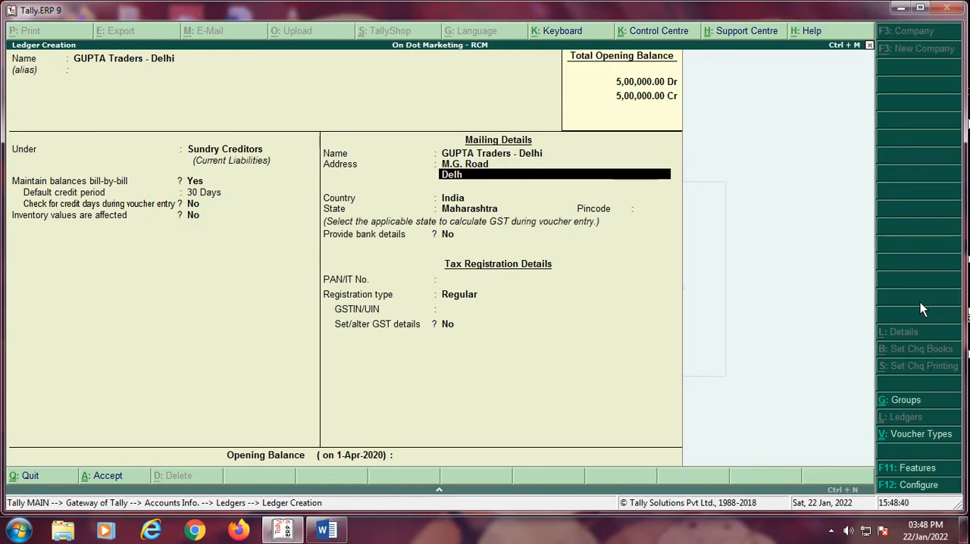
{"action": "key", "text": "Return"}
{"action": "key", "text": "Return"}
{"action": "key", "text": "Return"}
{"action": "key", "text": "Return"}
{"action": "key", "text": "Return"}
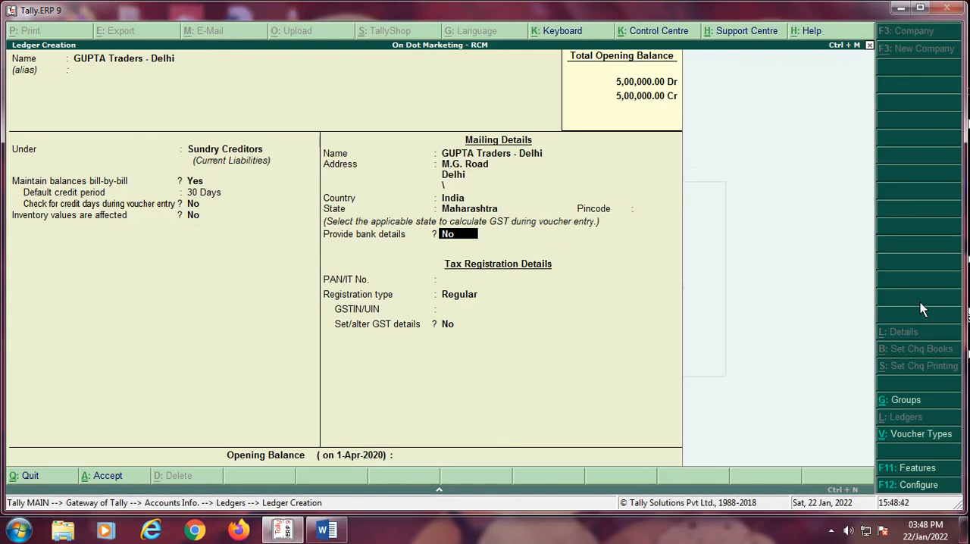
Step: Keep the country as India and set the supplier's state to Delhi
{"action": "key", "text": "BackSpace"}
Step: Remove the stray backslash from the third address line and proceed to the bank details option
{"action": "key", "text": "BackSpace"}
{"action": "type", "text": "de"}
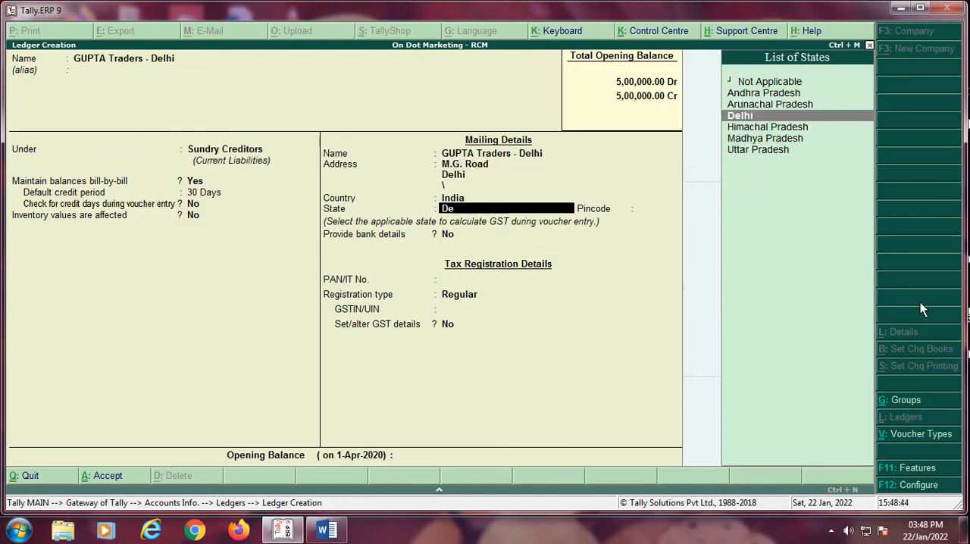
{"action": "key", "text": "Return"}
{"action": "key", "text": "BackSpace"}
{"action": "key", "text": "BackSpace"}
{"action": "key", "text": "BackSpace"}
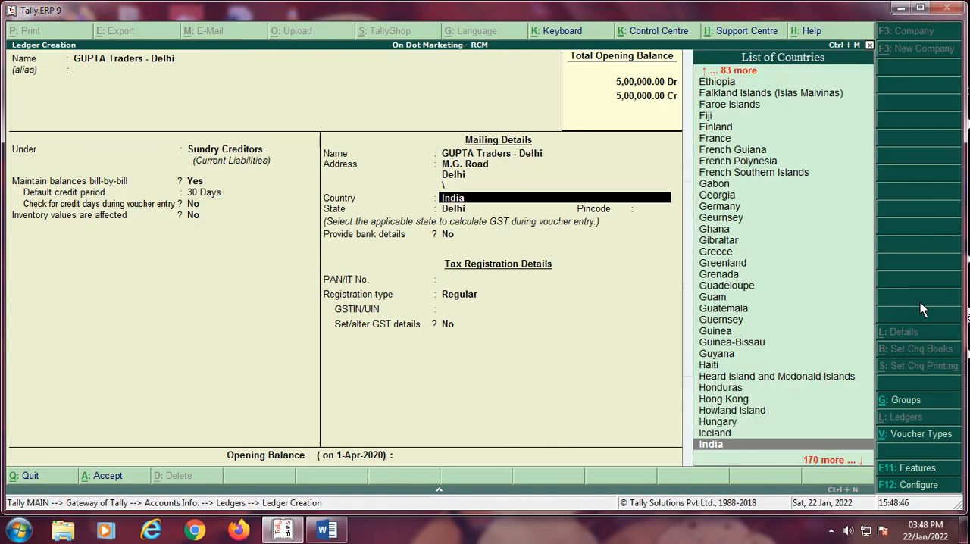
{"action": "key", "text": "Delete"}
{"action": "key", "text": "Return"}
{"action": "key", "text": "Return"}
{"action": "key", "text": "Return"}
Step: Enter the supplier's pincode, keep bank details off, and leave the PAN blank
{"action": "key", "text": "Return"}
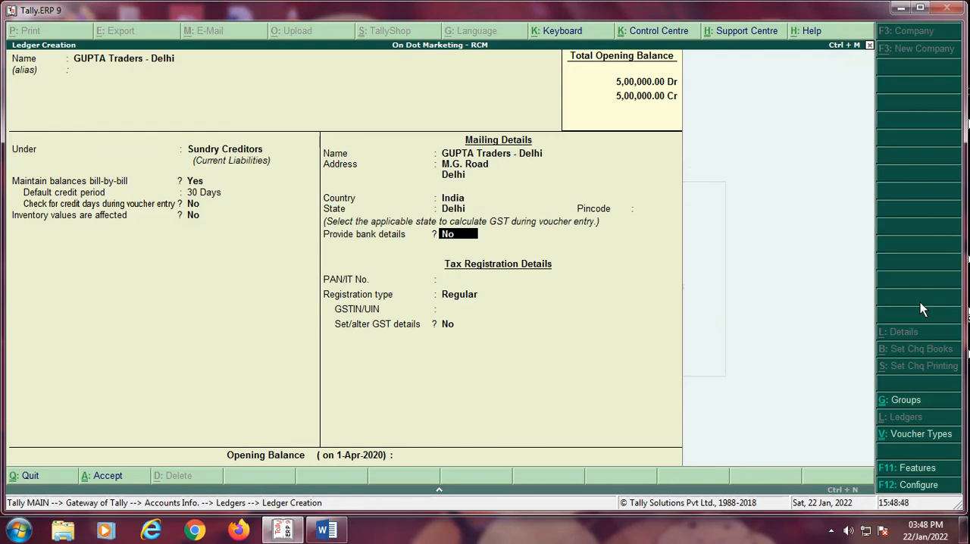
{"action": "key", "text": "Return"}
{"action": "key", "text": "BackSpace"}
{"action": "key", "text": "BackSpace"}
{"action": "type", "text": "41356"}
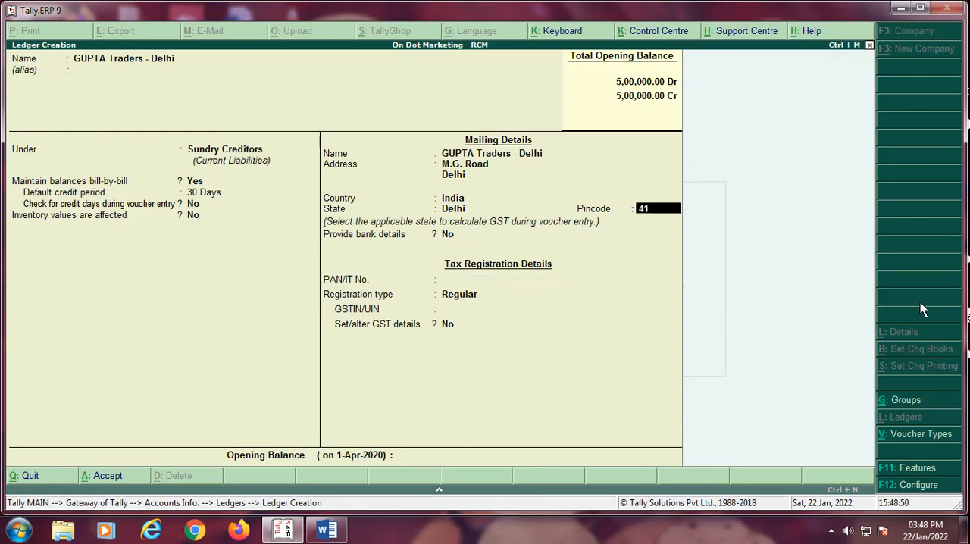
{"action": "key", "text": "Return"}
{"action": "key", "text": "Return"}
{"action": "key", "text": "Return"}
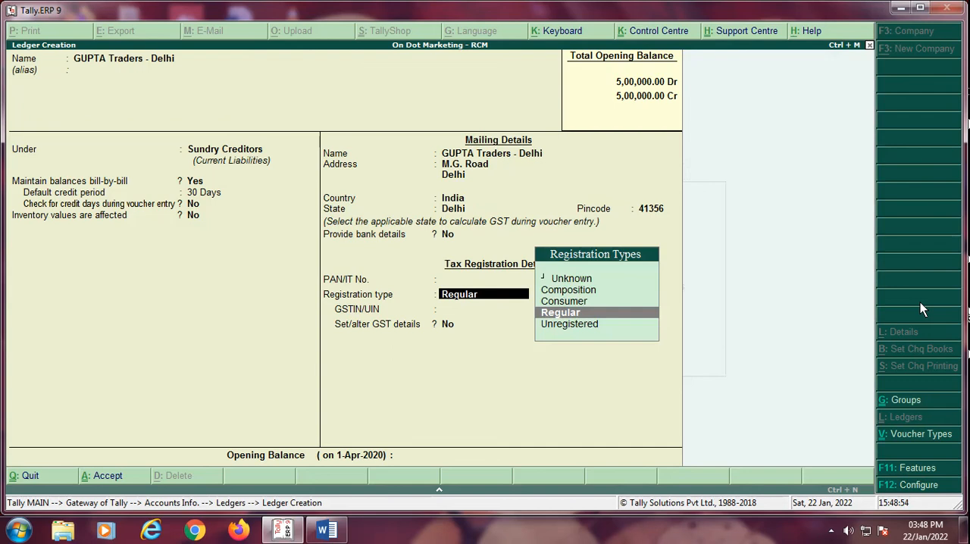
Step: Set the supplier's registration type to Unregistered, enable Set/alter GST details, and save the ledger
{"action": "key", "text": "Down"}
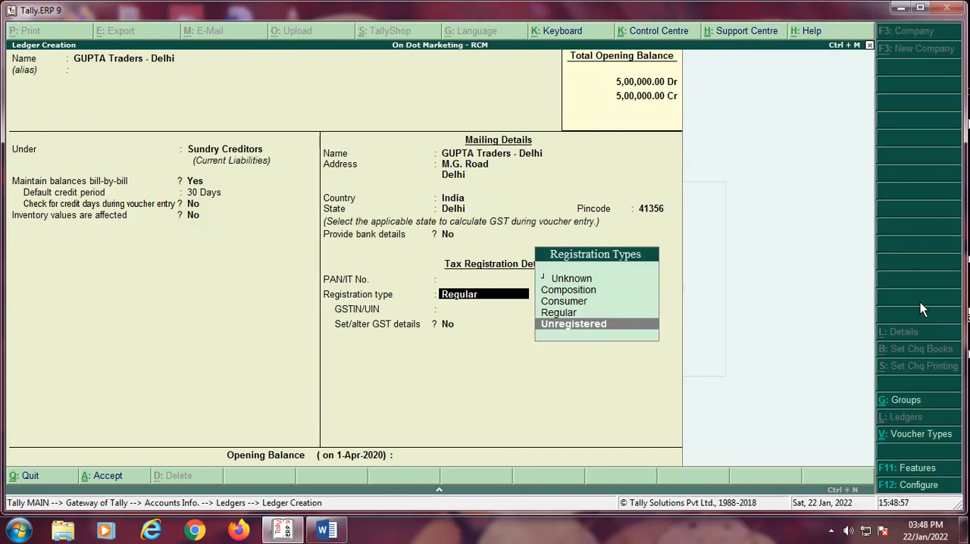
{"action": "key", "text": "Return"}
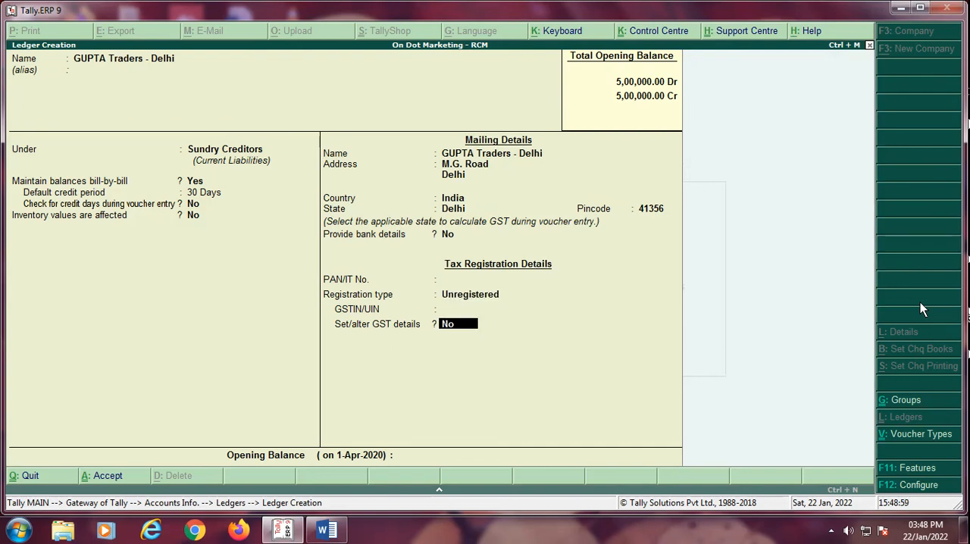
{"action": "key", "text": "y"}
{"action": "key", "text": "ctrl+a"}
{"action": "key", "text": "Return"}
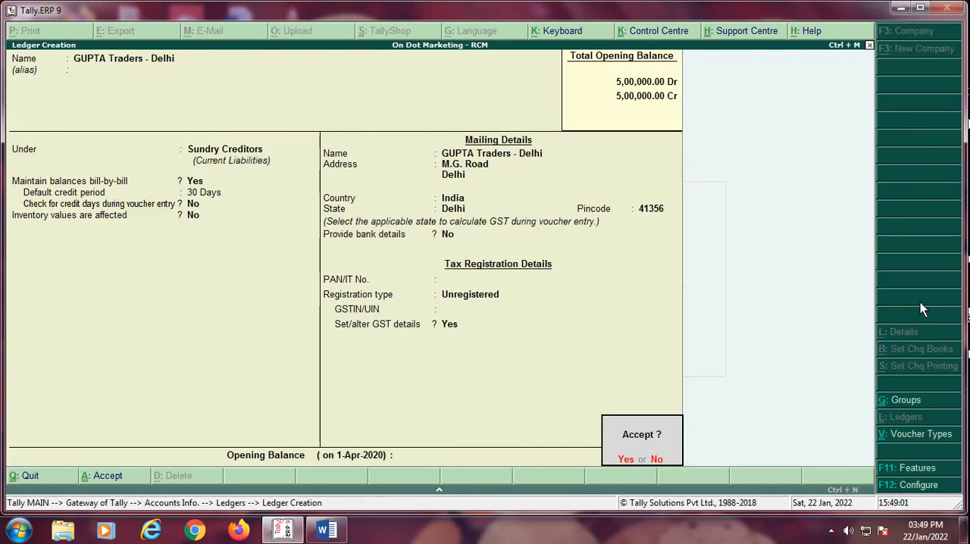
{"action": "key", "text": "y"}
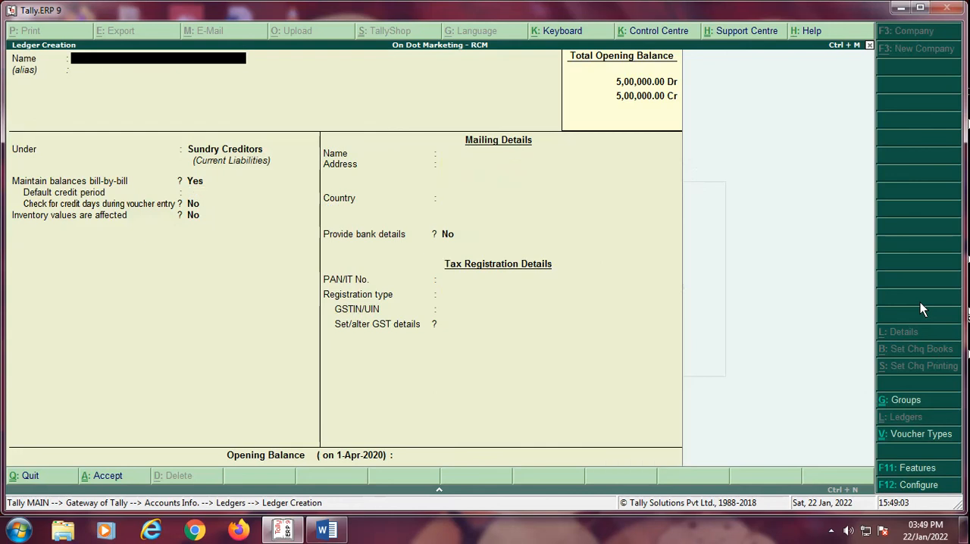
Step: Leave ledger creation and open accounting vouchers with the voucher date set to 1-May-2020
{"action": "key", "text": "Escape"}
{"action": "key", "text": "Escape"}
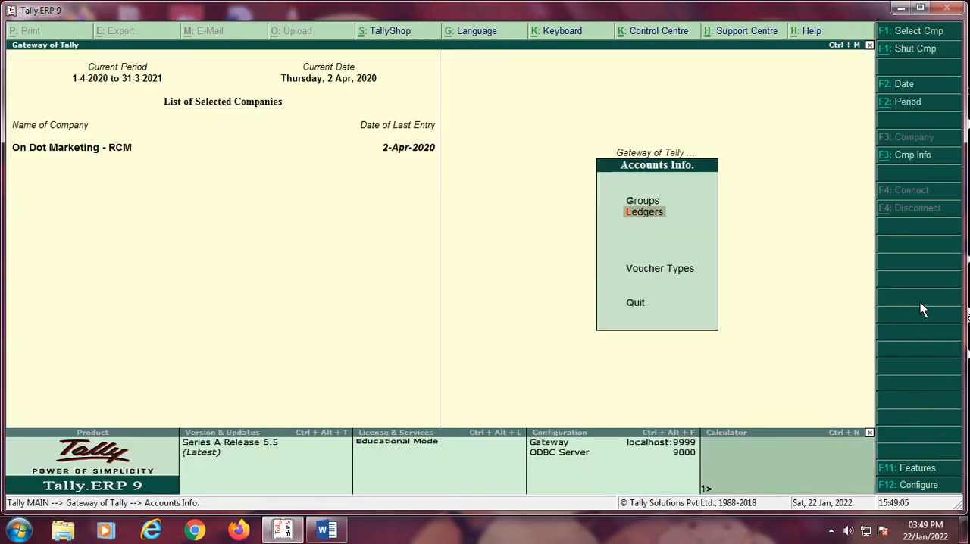
{"action": "key", "text": "Escape"}
{"action": "key", "text": "Down"}
{"action": "key", "text": "Down"}
{"action": "key", "text": "Down"}
{"action": "key", "text": "Down"}
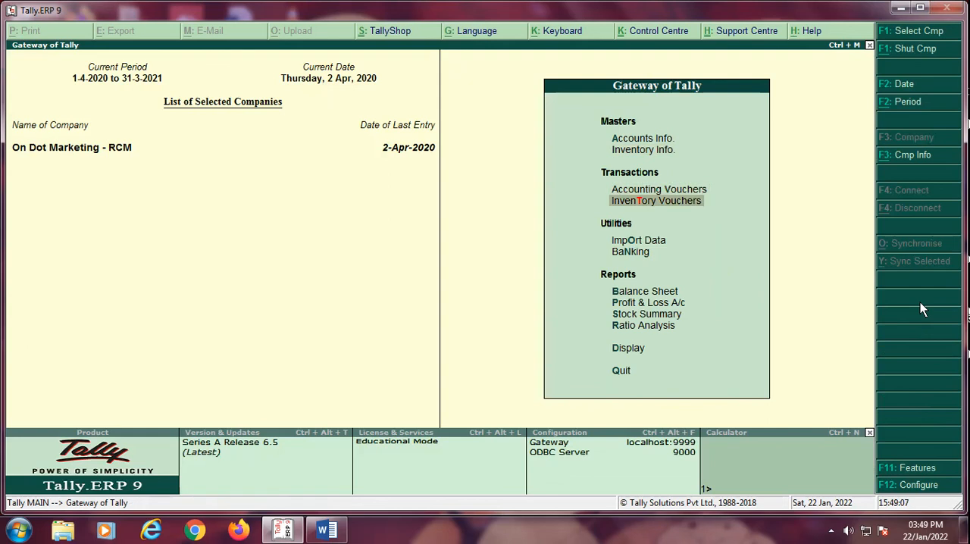
{"action": "key", "text": "Up"}
{"action": "key", "text": "Up"}
{"action": "key", "text": "Down"}
{"action": "key", "text": "Down"}
{"action": "key", "text": "Up"}
{"action": "key", "text": "Up"}
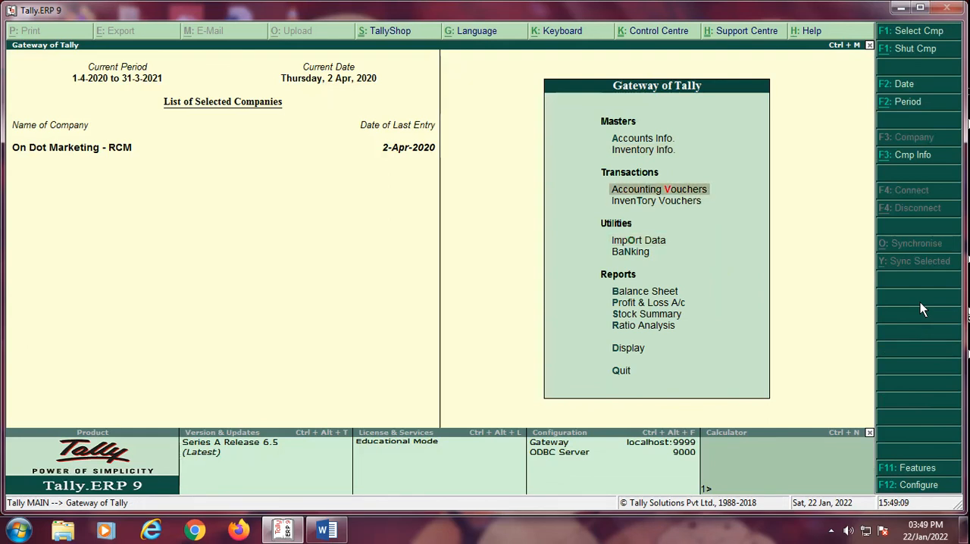
{"action": "key", "text": "Return"}
{"action": "key", "text": "F2"}
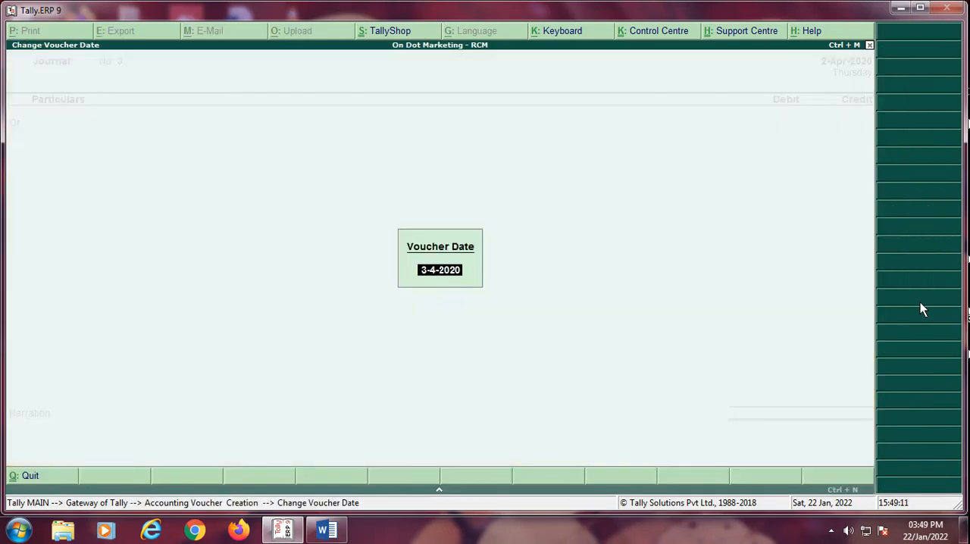
{"action": "type", "text": "1-5"}
{"action": "key", "text": "Return"}
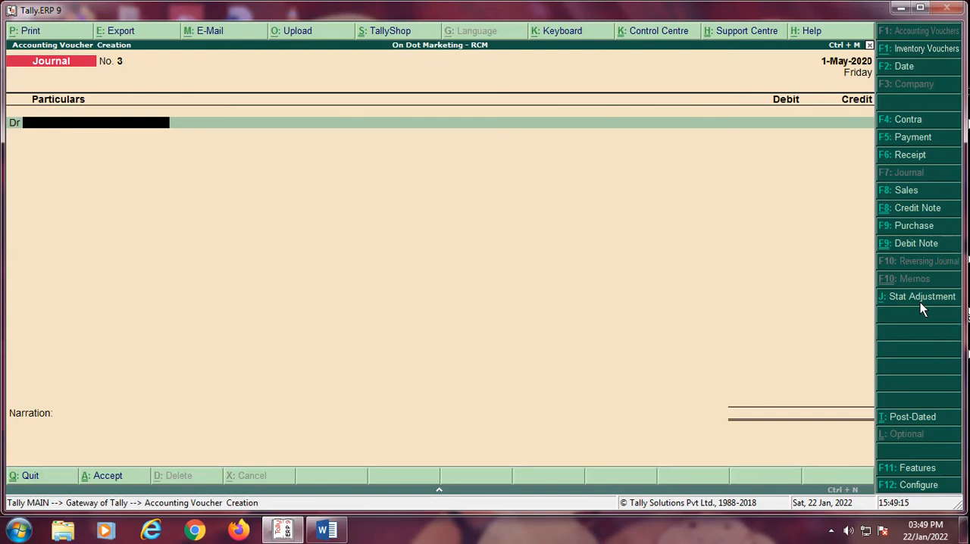
Step: Start a purchase voucher with supplier invoice number "bill no.130" and keep its date as 1-May-2020
{"action": "key", "text": "F9"}
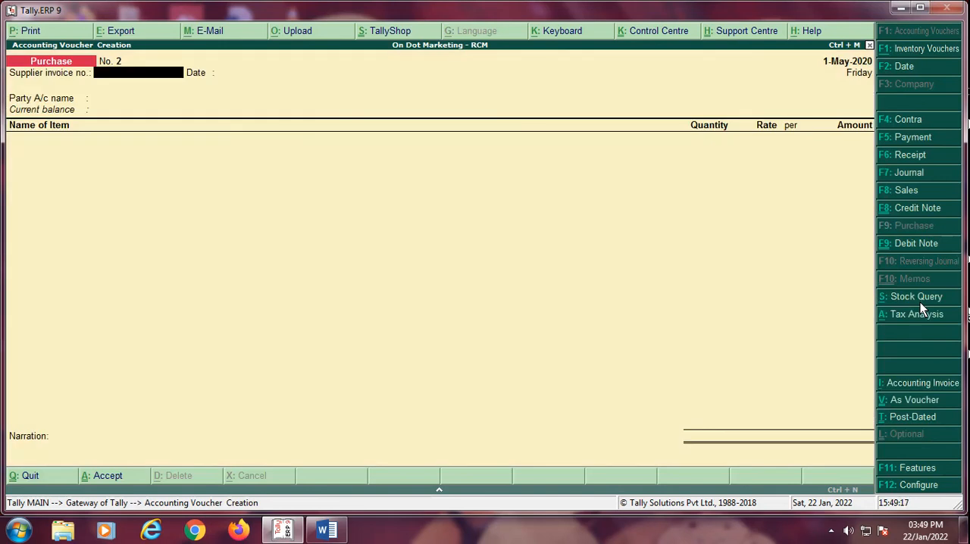
{"action": "type", "text": "bill no.130"}
{"action": "key", "text": "Return"}
{"action": "key", "text": "Return"}
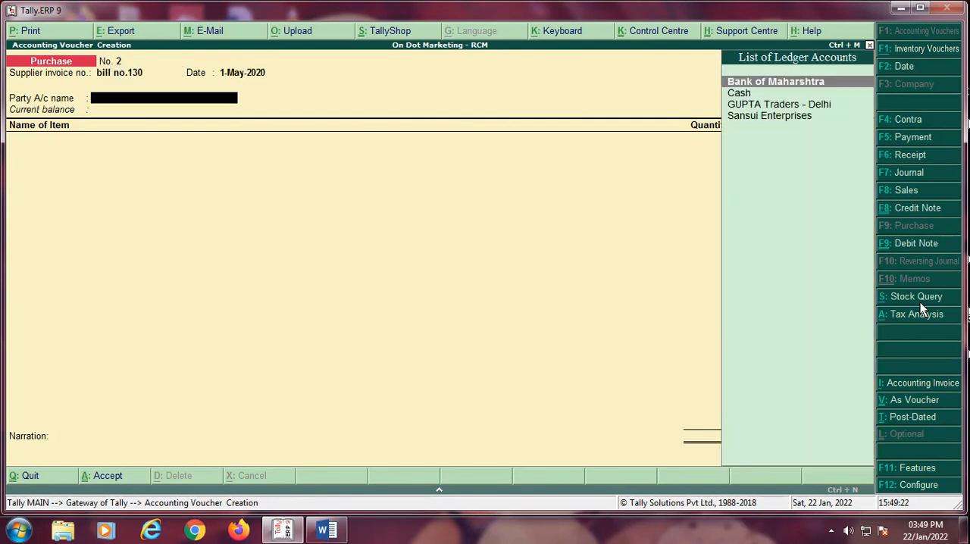
Step: Choose "GUPTA Traders - Delhi" as the party account and accept its party details with Delhi as the state
{"action": "key", "text": "Down"}
{"action": "key", "text": "Down"}
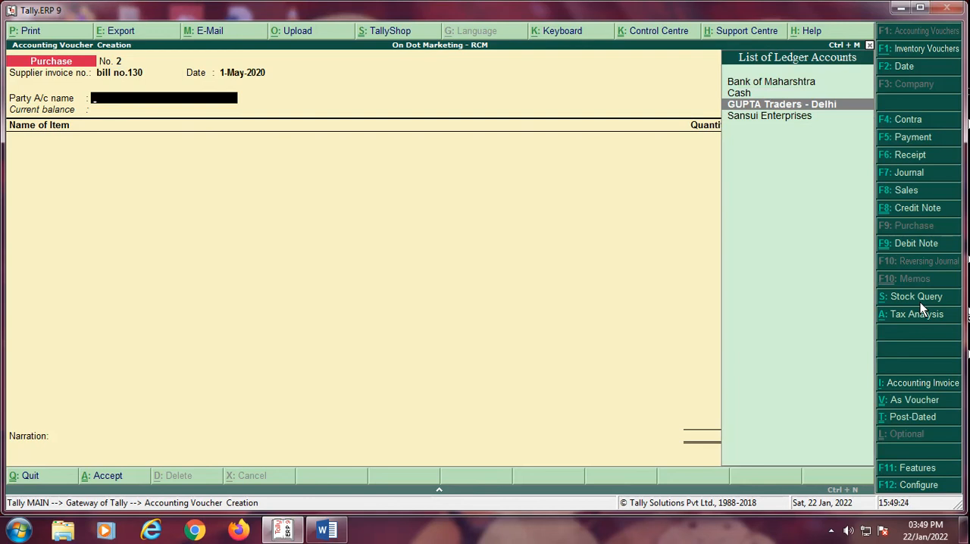
{"action": "key", "text": "Return"}
{"action": "key", "text": "Return"}
{"action": "key", "text": "Return"}
{"action": "key", "text": "Return"}
{"action": "key", "text": "Return"}
{"action": "key", "text": "Return"}
{"action": "key", "text": "Return"}
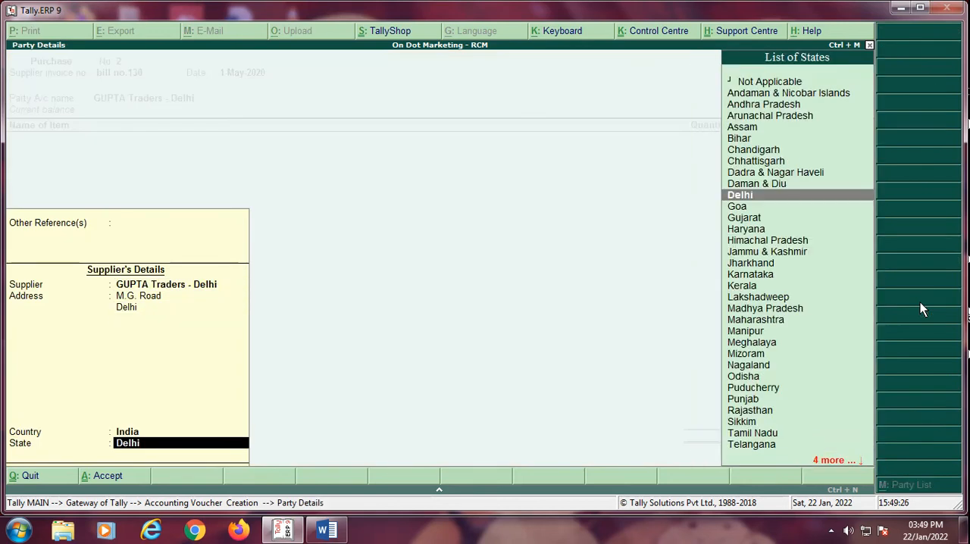
{"action": "key", "text": "Return"}
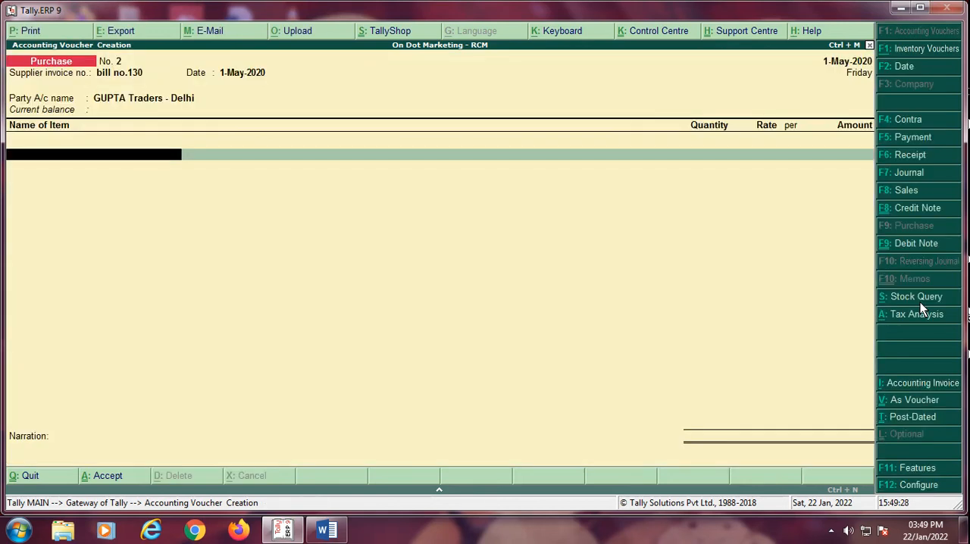
Step: Add 3 Nos of LG Monitors to the purchase at a rate of 10,000.00 each
{"action": "type", "text": "L"}
{"action": "key", "text": "Return"}
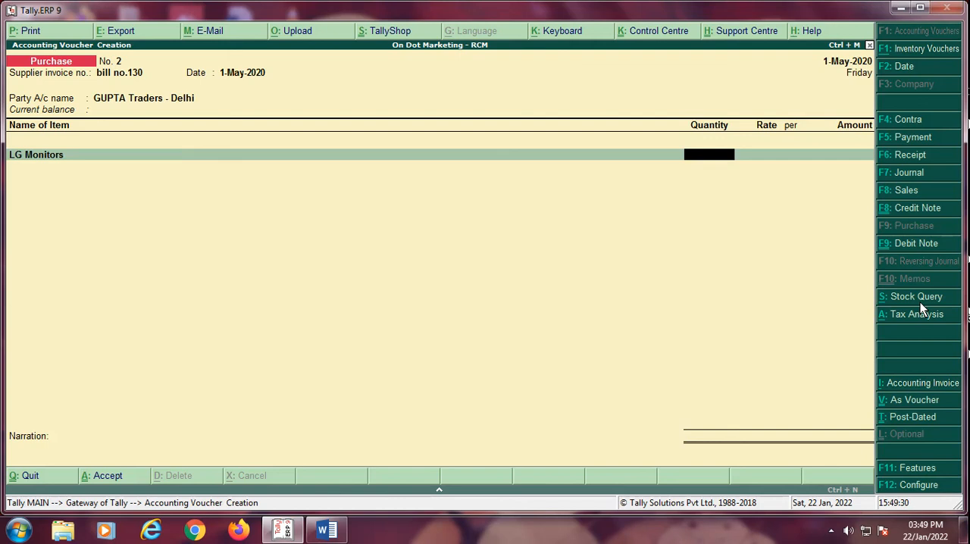
{"action": "type", "text": "3"}
{"action": "key", "text": "Return"}
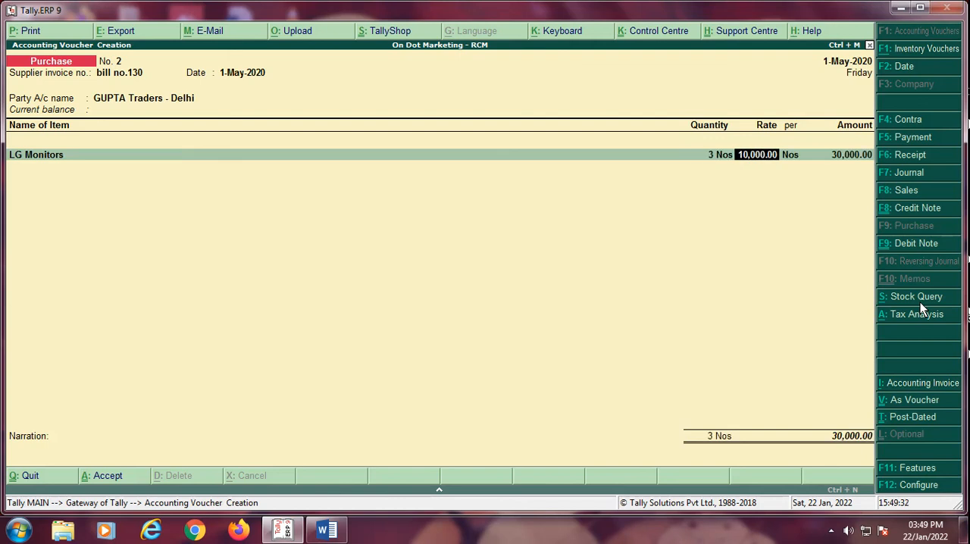
{"action": "key", "text": "Return"}
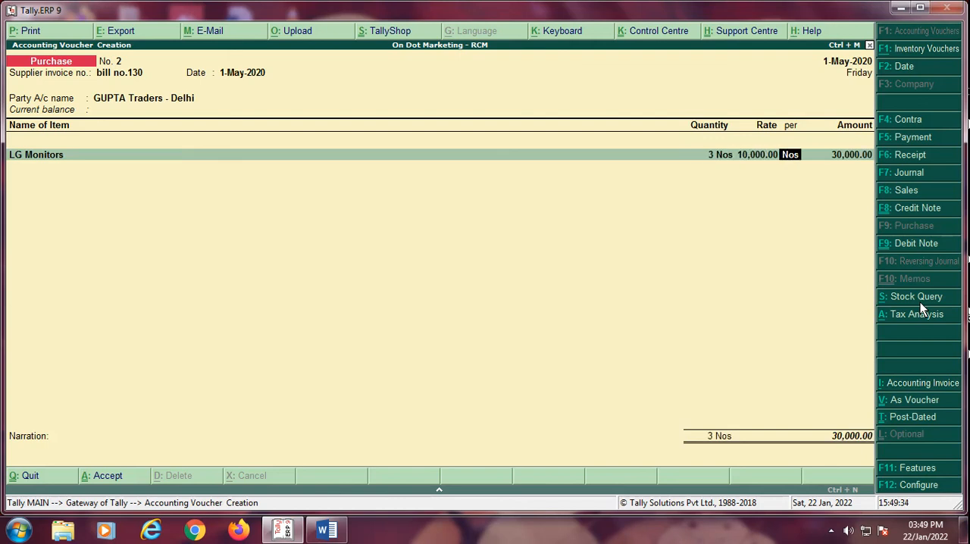
{"action": "key", "text": "Return"}
{"action": "key", "text": "Return"}
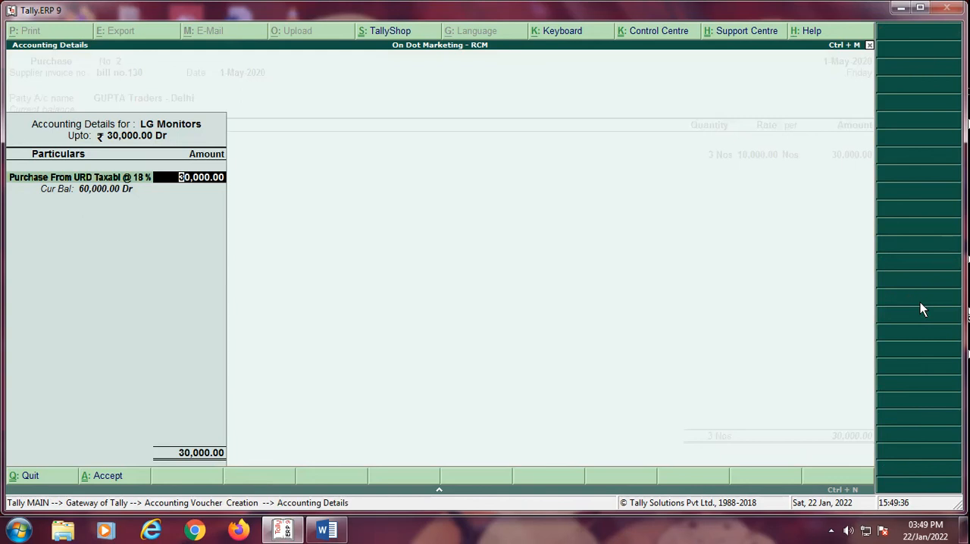
Step: Start a new ledger from the item's accounting allocation and name it "Purchase From Inter -State URD Taxable @ 187 %"
{"action": "key", "text": "BackSpace"}
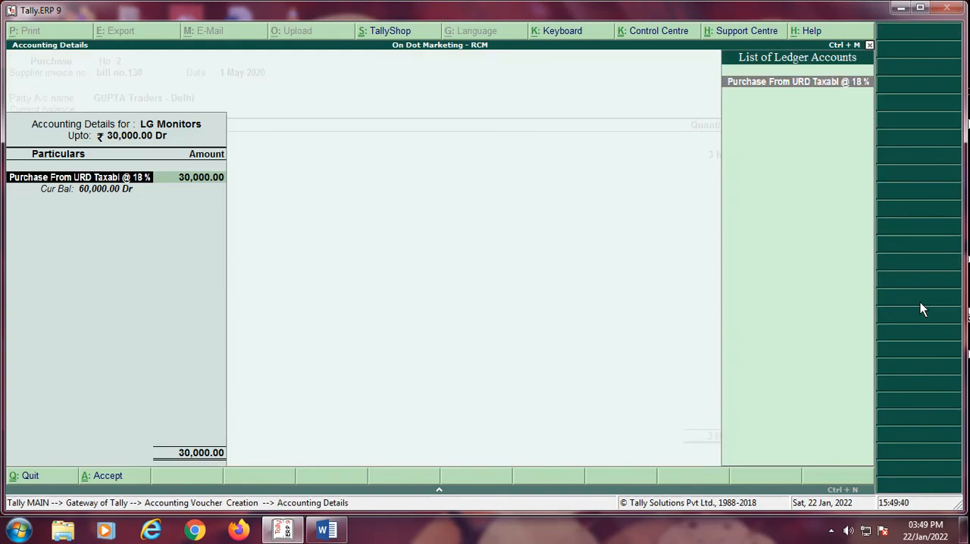
{"action": "key", "text": "alt+c"}
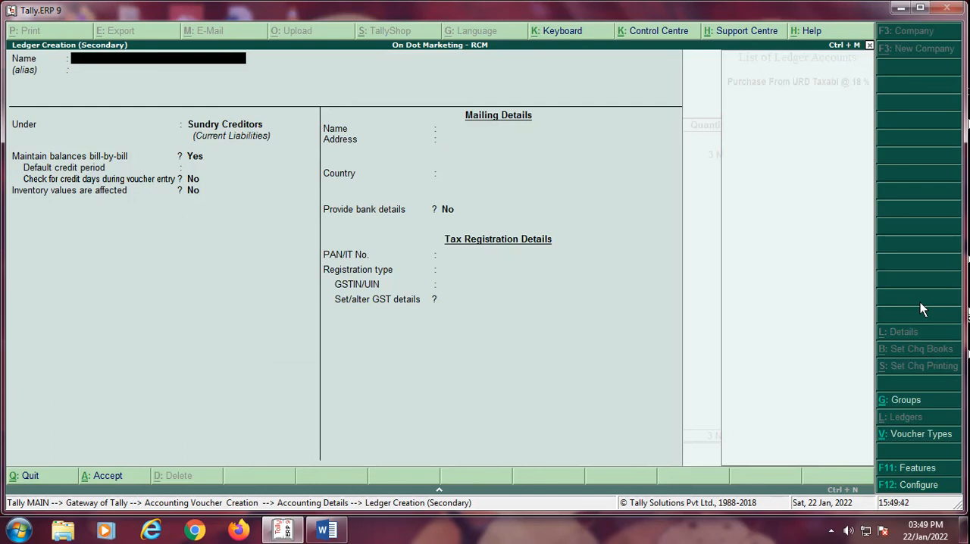
{"action": "type", "text": "Purchase From Inter -="}
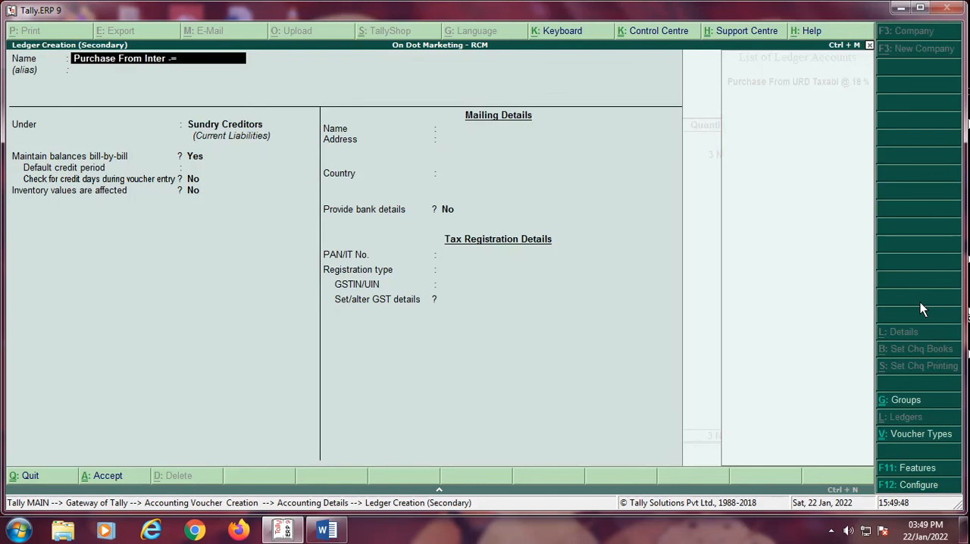
{"action": "type", "text": "State"}
{"action": "key", "text": "BackSpace"}
{"action": "key", "text": "BackSpace"}
{"action": "key", "text": "BackSpace"}
{"action": "key", "text": "BackSpace"}
{"action": "key", "text": "BackSpace"}
{"action": "key", "text": "BackSpace"}
{"action": "key", "text": "BackSpace"}
{"action": "type", "text": "-State URD Taxable @"}
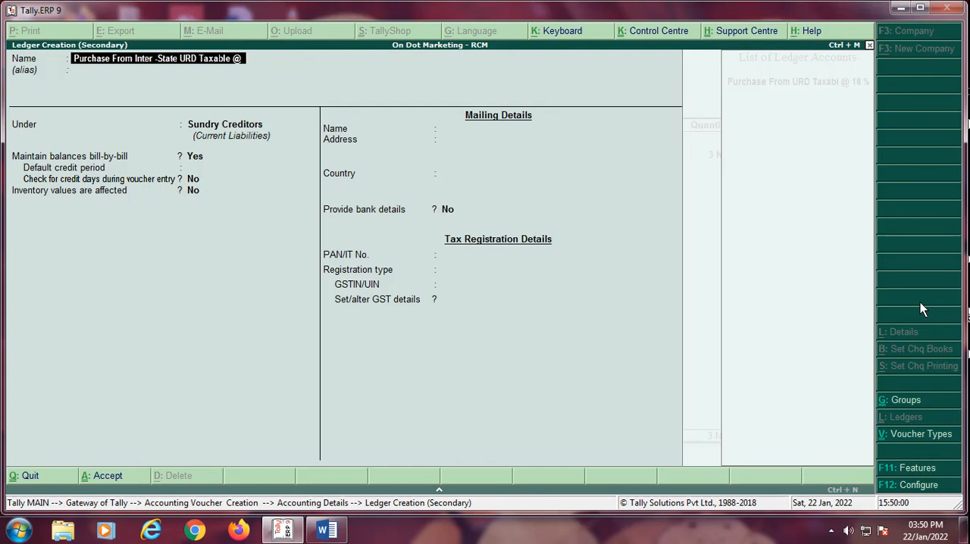
{"action": "type", "text": " 187"}
{"action": "type", "text": "%"}
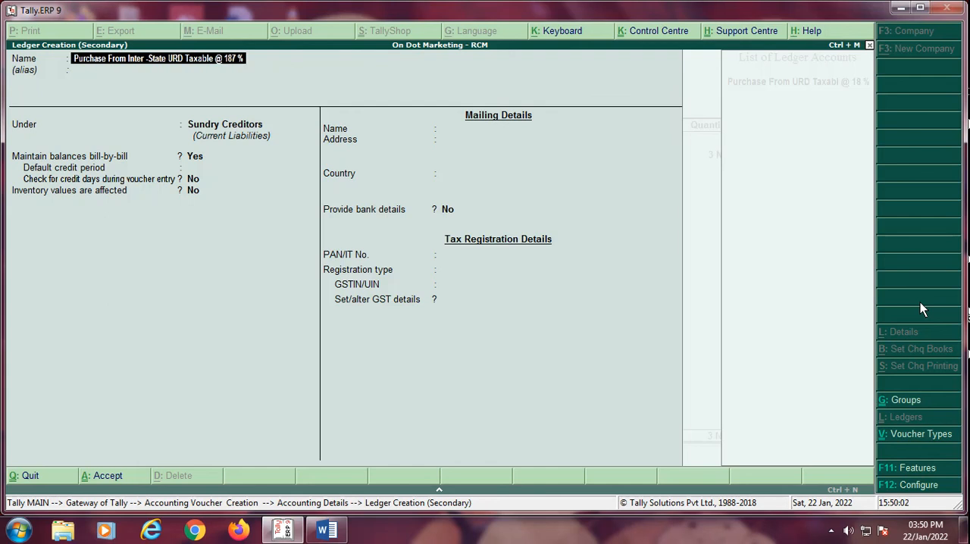
{"action": "key", "text": "Return"}
{"action": "key", "text": "Return"}
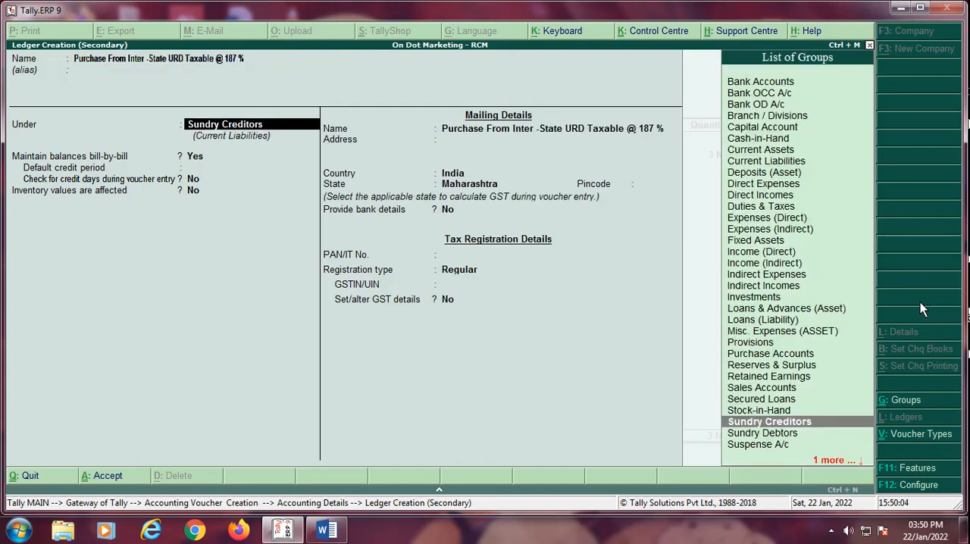
Step: Place the new ledger under Purchase Accounts with GST applicable and open its GST details
{"action": "type", "text": "P"}
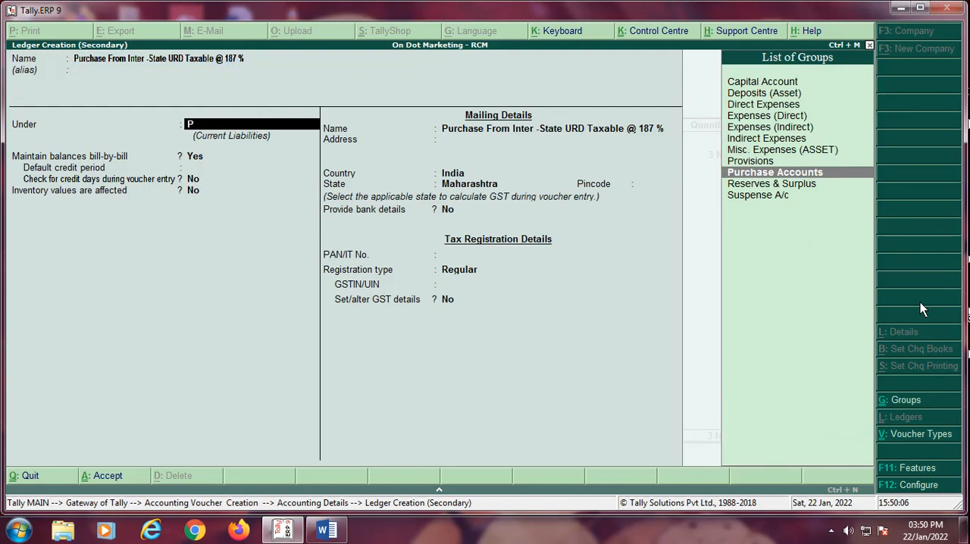
{"action": "key", "text": "Return"}
{"action": "key", "text": "Return"}
{"action": "key", "text": "Return"}
{"action": "key", "text": "Return"}
{"action": "key", "text": "y"}
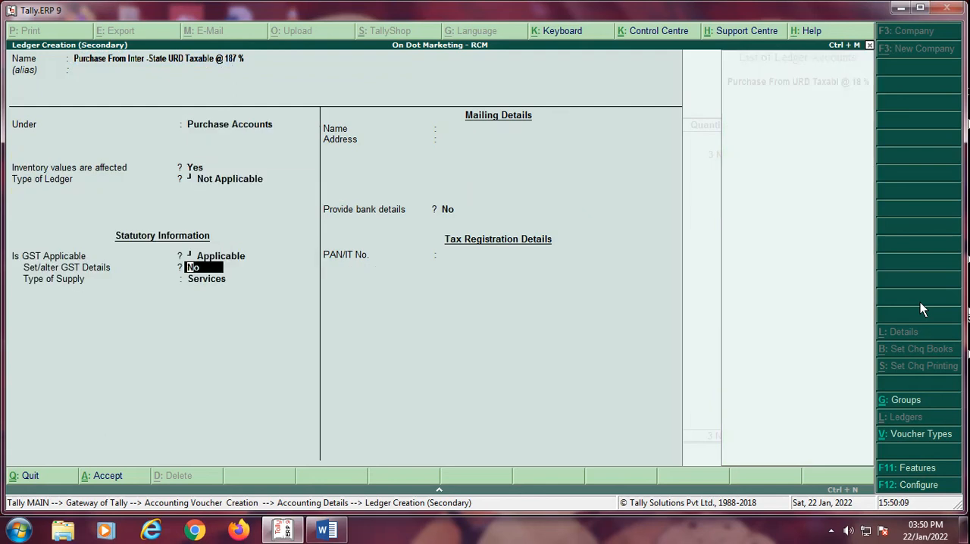
{"action": "key", "text": "Return"}
{"action": "key", "text": "Return"}
{"action": "key", "text": "Return"}
{"action": "key", "text": "Return"}
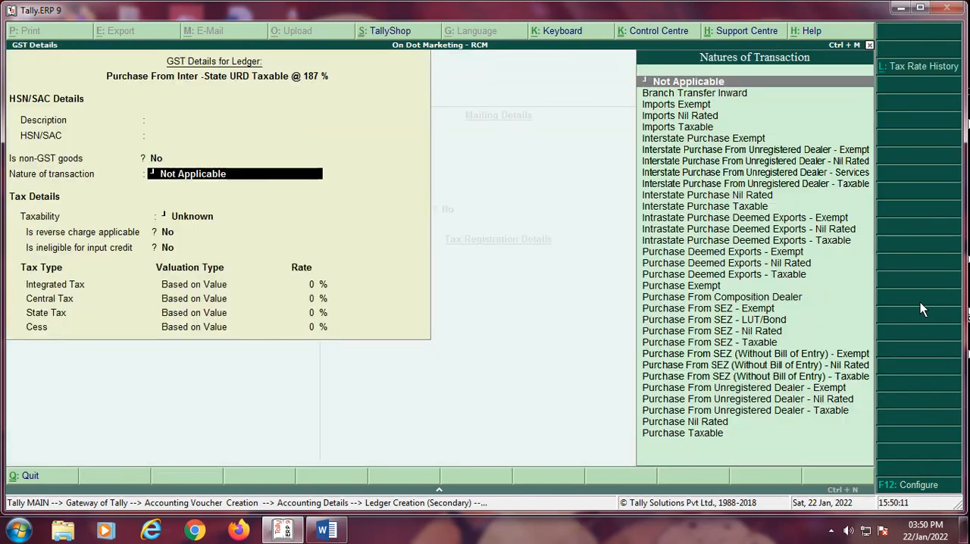
Step: Set the ledger's nature of transaction to "Interstate Purchase From Unregistered Dealer - Taxable"
{"action": "key", "text": "Down"}
{"action": "key", "text": "Down"}
{"action": "key", "text": "Down"}
{"action": "key", "text": "Down"}
{"action": "key", "text": "Down"}
{"action": "key", "text": "Down"}
{"action": "key", "text": "Down"}
{"action": "key", "text": "Down"}
{"action": "key", "text": "Down"}
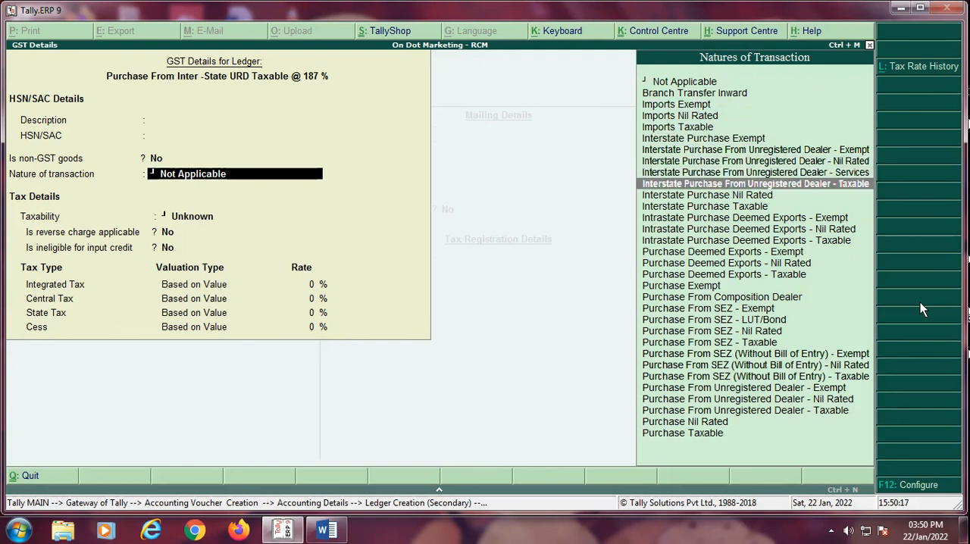
{"action": "key", "text": "Return"}
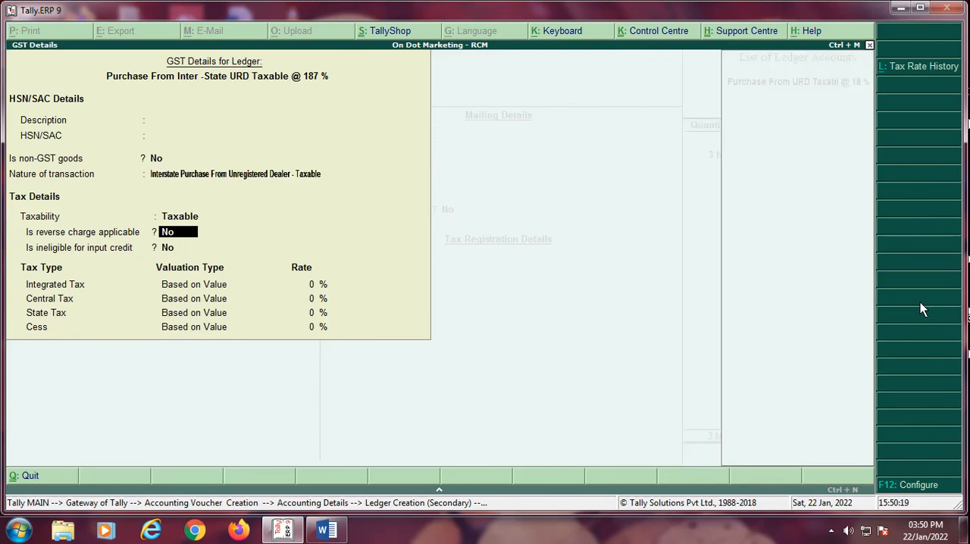
Step: Make reverse charge applicable, set the integrated tax rate to 18 %, and accept the ledger's GST details
{"action": "type", "text": "y"}
{"action": "key", "text": "Return"}
{"action": "key", "text": "Return"}
{"action": "type", "text": "18"}
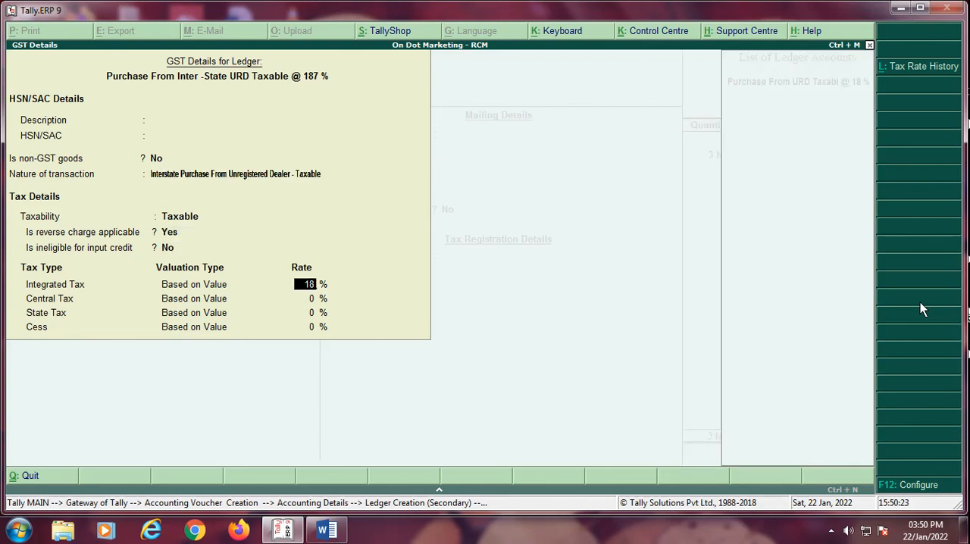
{"action": "key", "text": "Return"}
Step: Set the type of supply to Goods, save the purchase ledger, and allocate the LG Monitors' amount to it
{"action": "key", "text": "Return"}
{"action": "key", "text": "Return"}
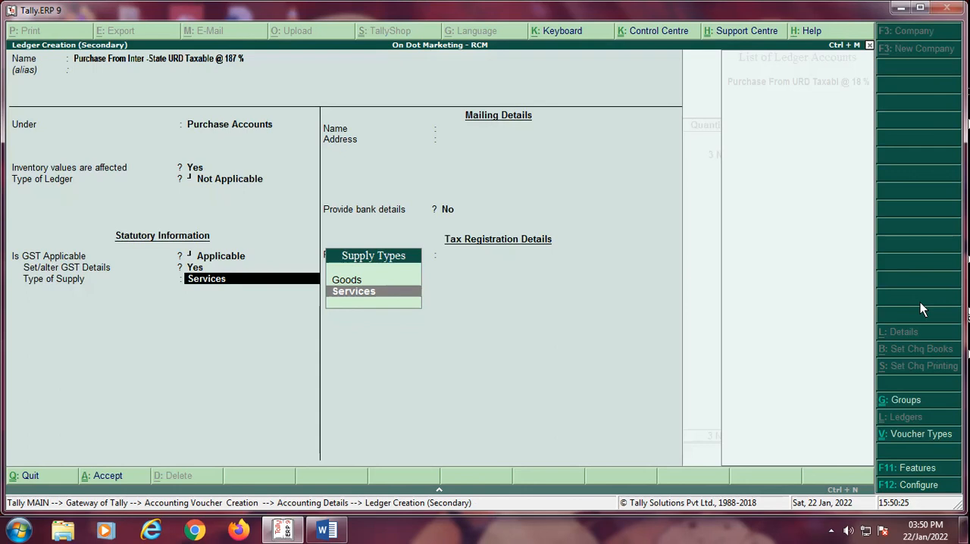
{"action": "key", "text": "Up"}
{"action": "key", "text": "Return"}
{"action": "key", "text": "Return"}
{"action": "key", "text": "Return"}
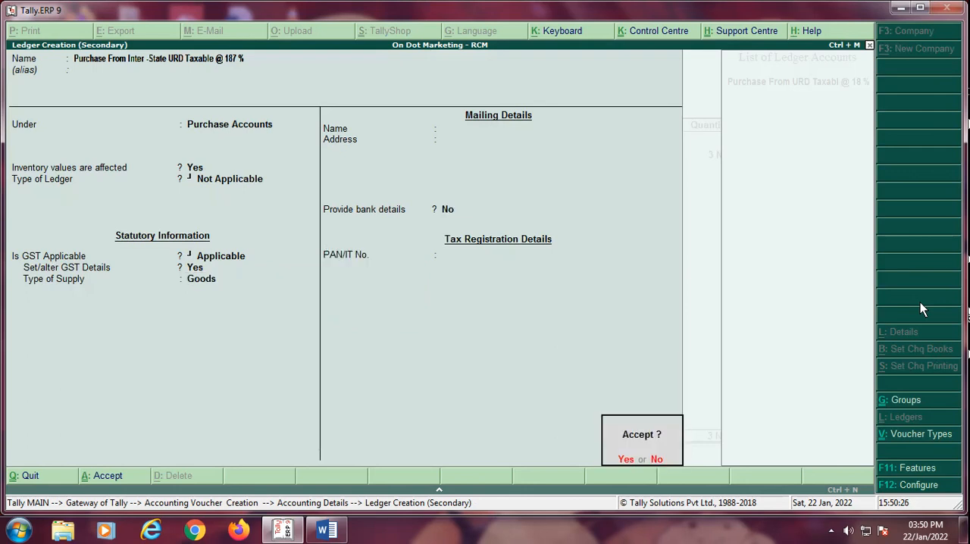
{"action": "key", "text": "Return"}
{"action": "key", "text": "Return"}
{"action": "key", "text": "Return"}
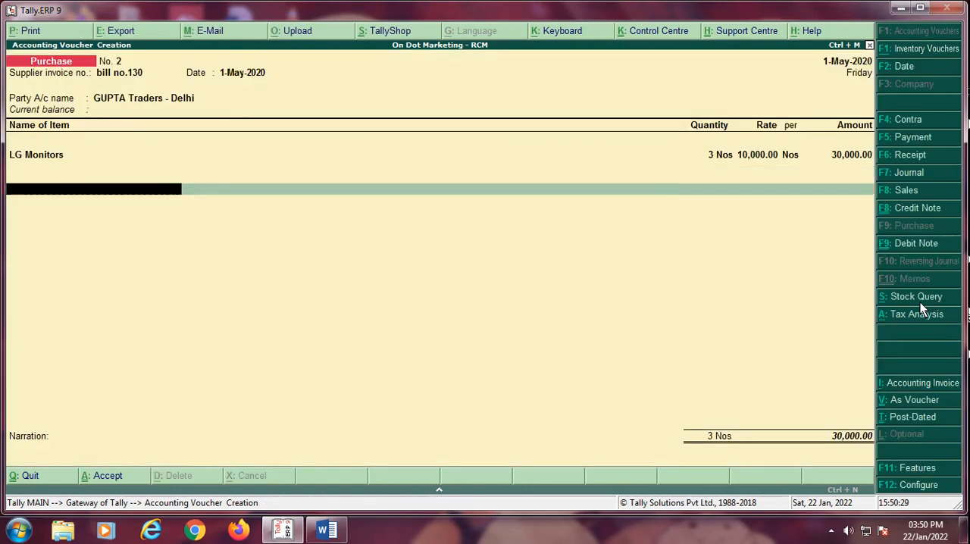
{"action": "type", "text": "In"}
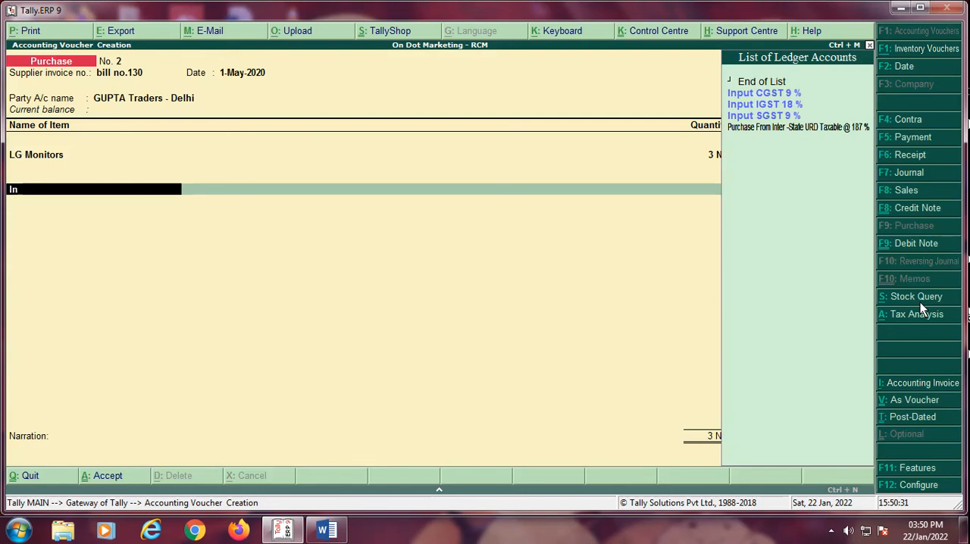
{"action": "key", "text": "Down"}
{"action": "key", "text": "Return"}
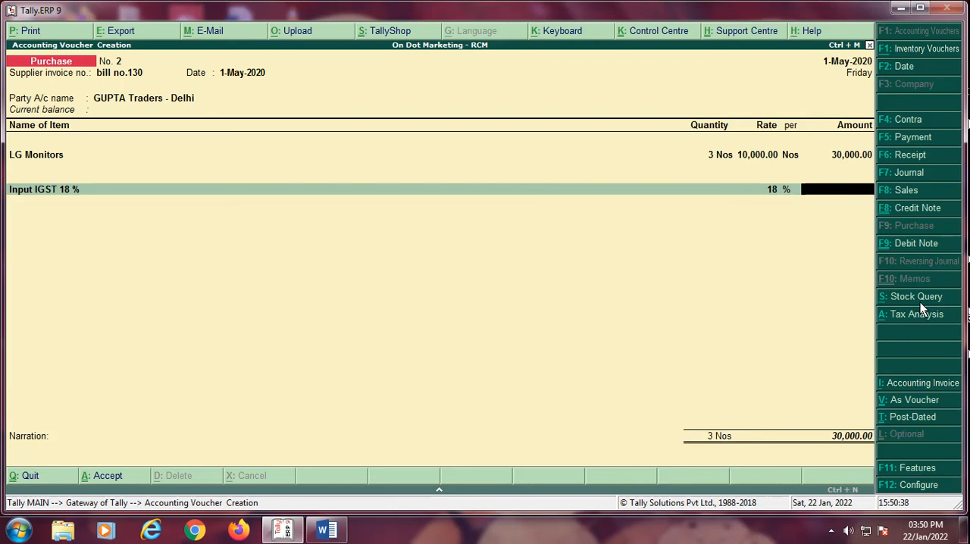
{"action": "key", "text": "BackSpace"}
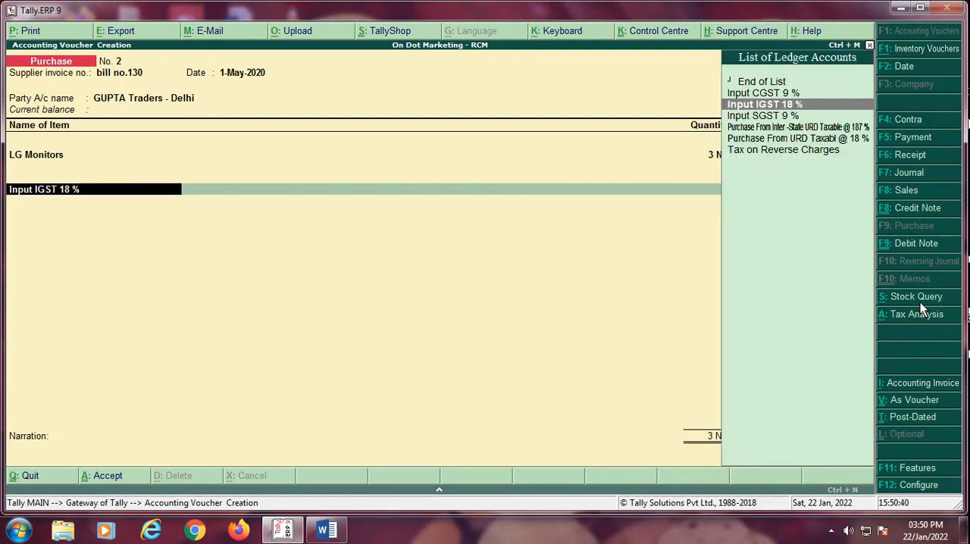
Step: End the purchase without a tax ledger and accept the supplier's bill-wise details as a 30,000 New Ref with 30 days' credit
{"action": "key", "text": "Up"}
{"action": "key", "text": "Up"}
{"action": "key", "text": "Return"}
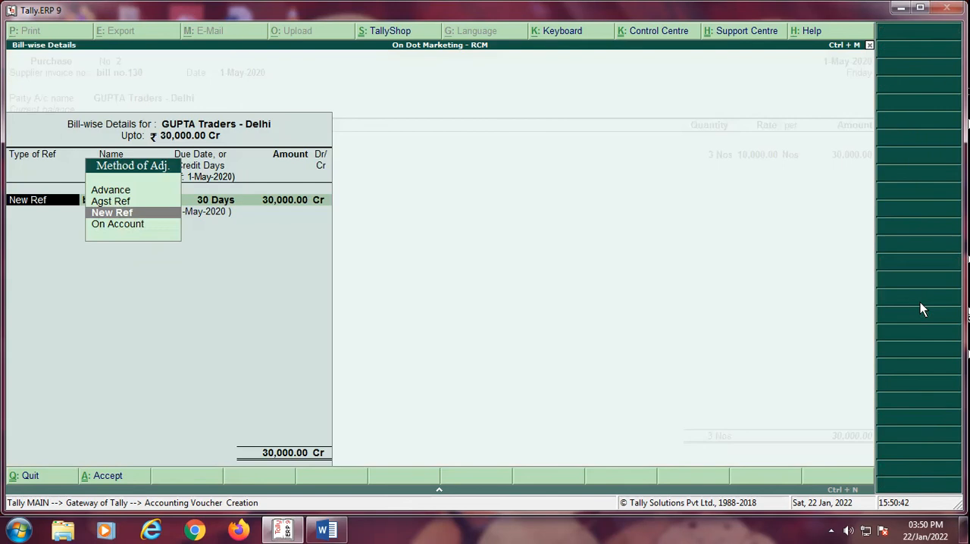
{"action": "key", "text": "Return"}
Step: Save the purchase voucher with the narration "bill no.130" and start a journal voucher
{"action": "key", "text": "Return"}
{"action": "key", "text": "Return"}
{"action": "key", "text": "Return"}
{"action": "key", "text": "Return"}
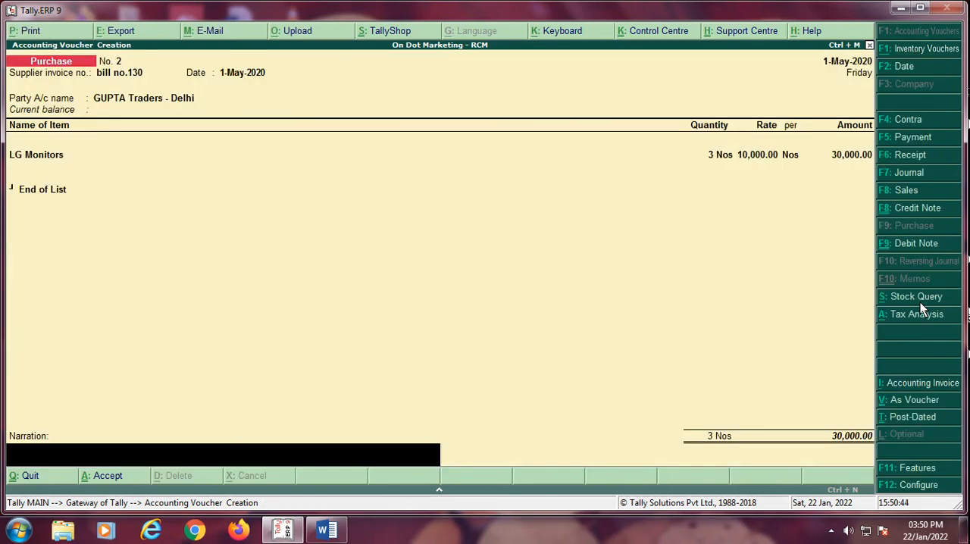
{"action": "type", "text": "bill no.130"}
{"action": "key", "text": "Return"}
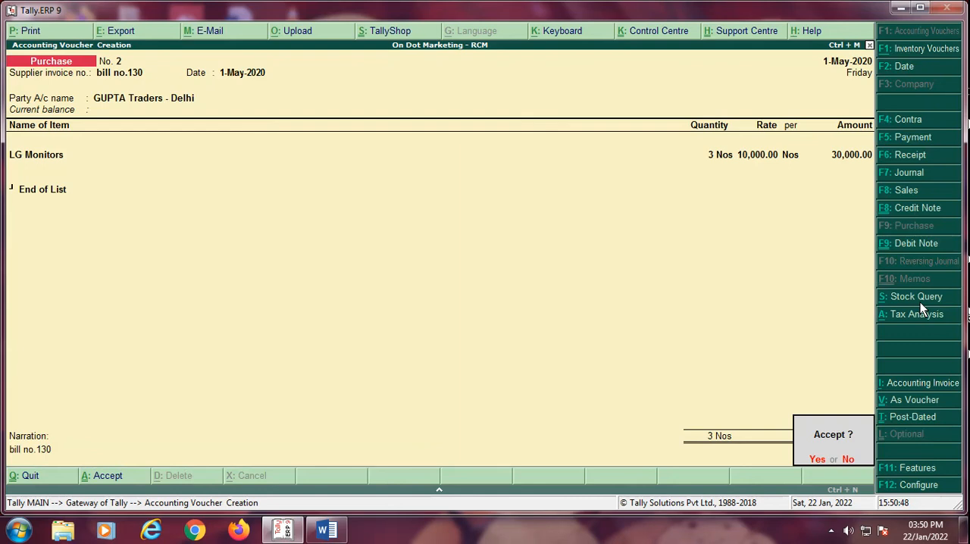
{"action": "key", "text": "Return"}
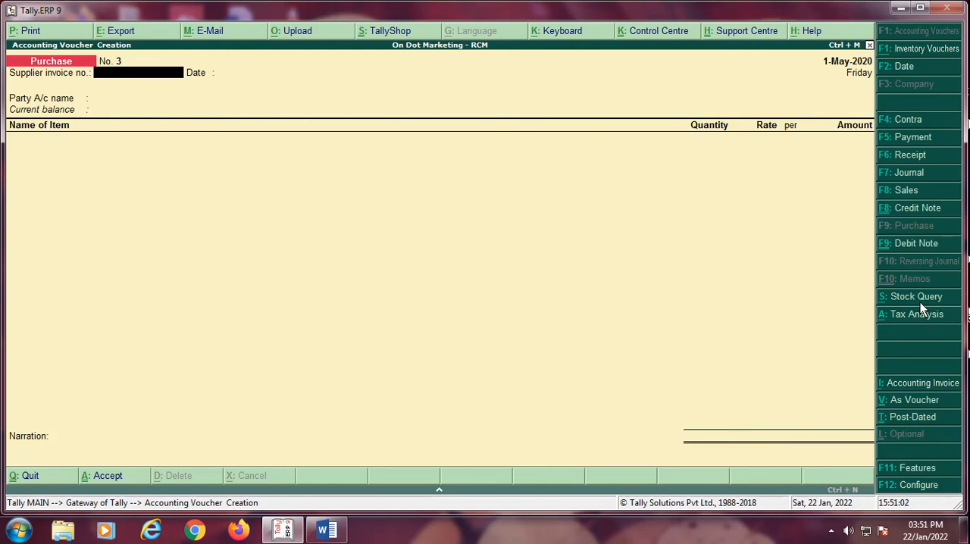
{"action": "key", "text": "F7"}
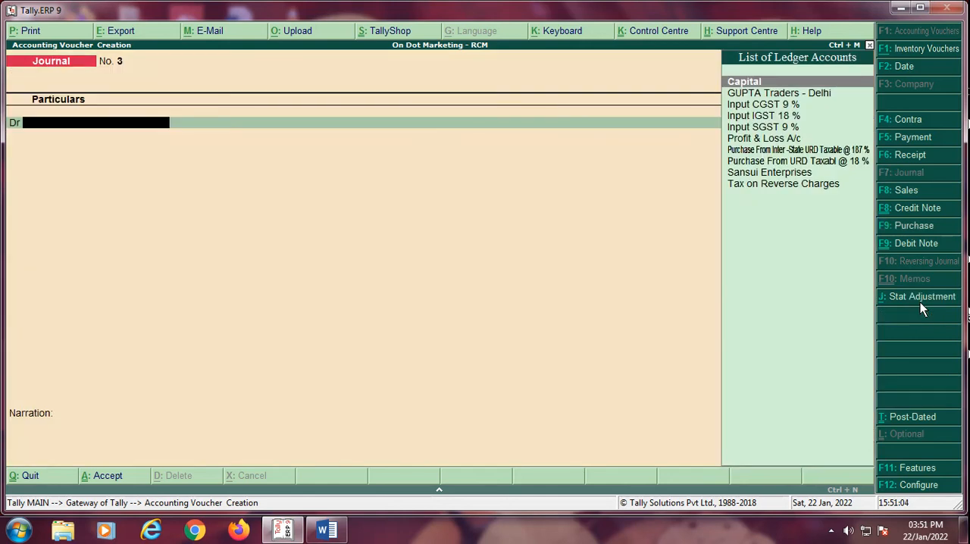
{"action": "left_click", "coordinate": [916, 298]}
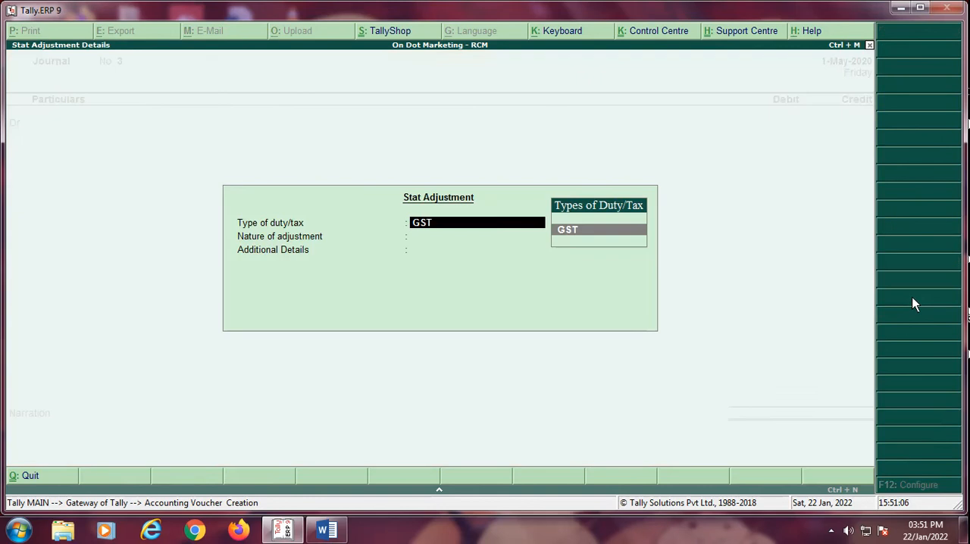
{"action": "key", "text": "Return"}
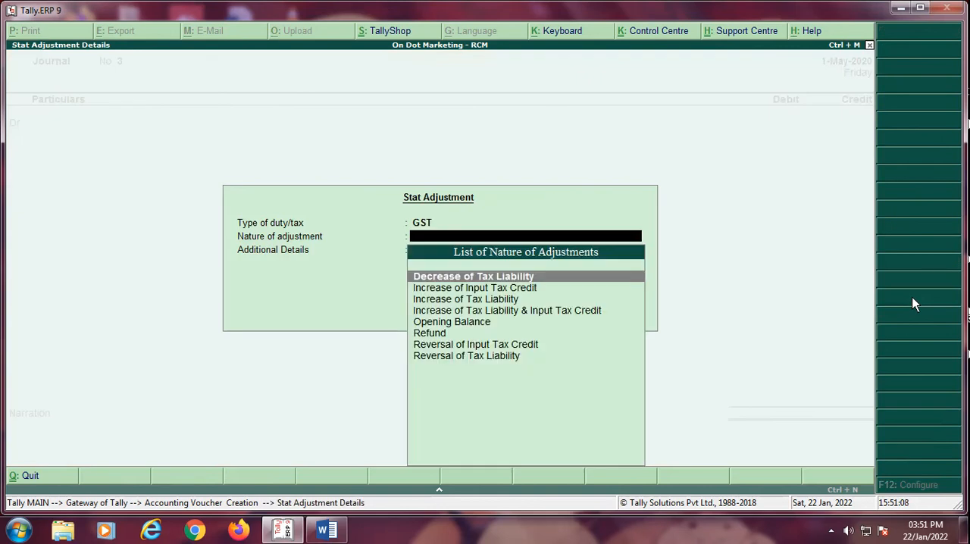
{"action": "key", "text": "Return"}
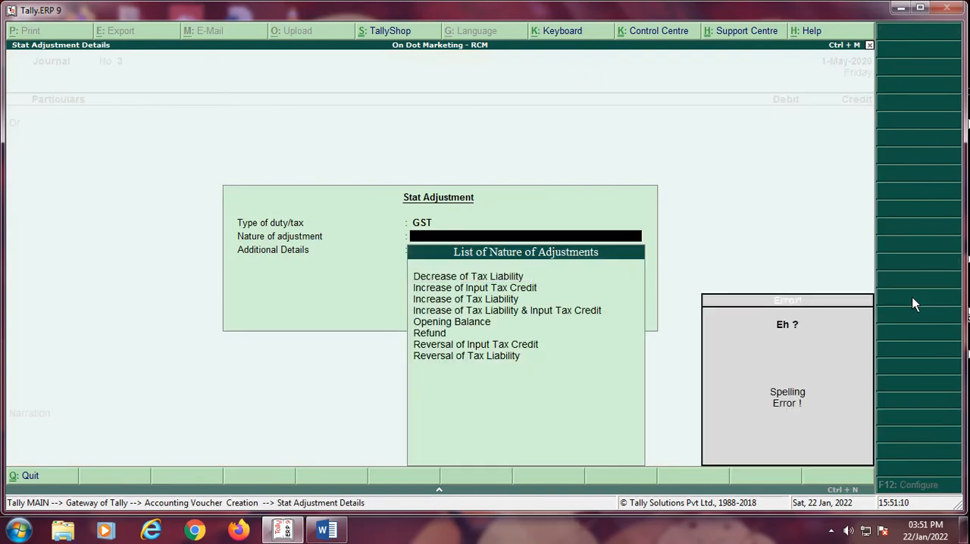
{"action": "key", "text": "BackSpace"}
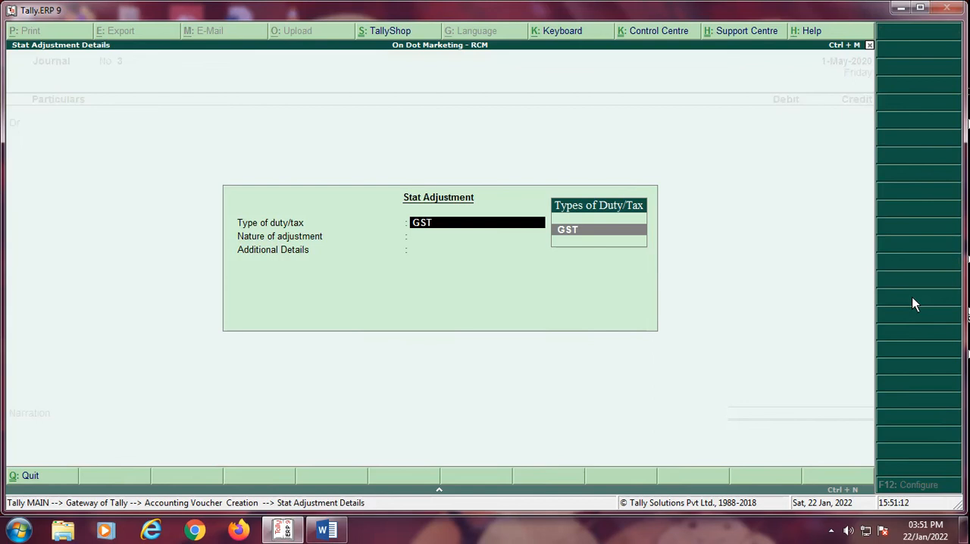
{"action": "key", "text": "Escape"}
Step: Date the journal 2-5-2020 and set its GST stat adjustment to Increase of Tax Liability with Purchase under reverse charge
{"action": "key", "text": "F2"}
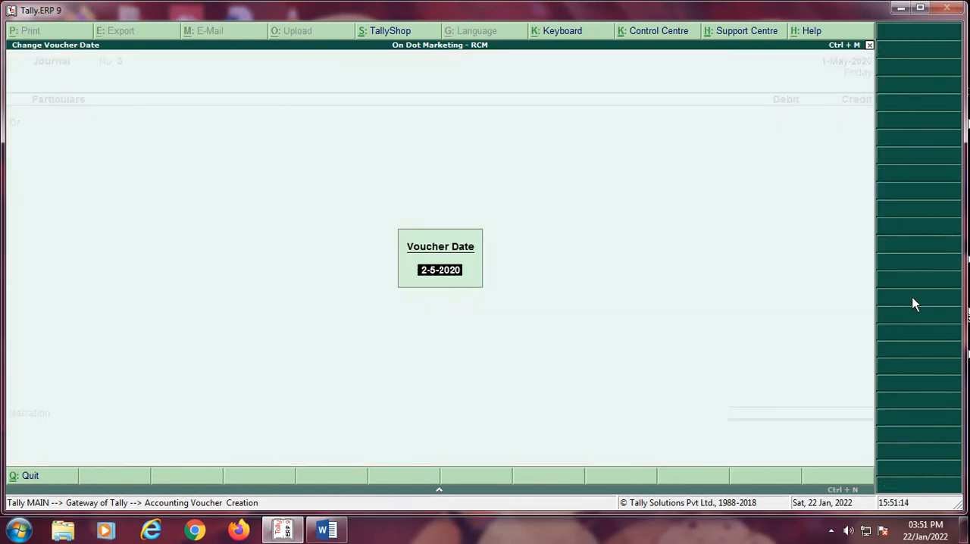
{"action": "key", "text": "Return"}
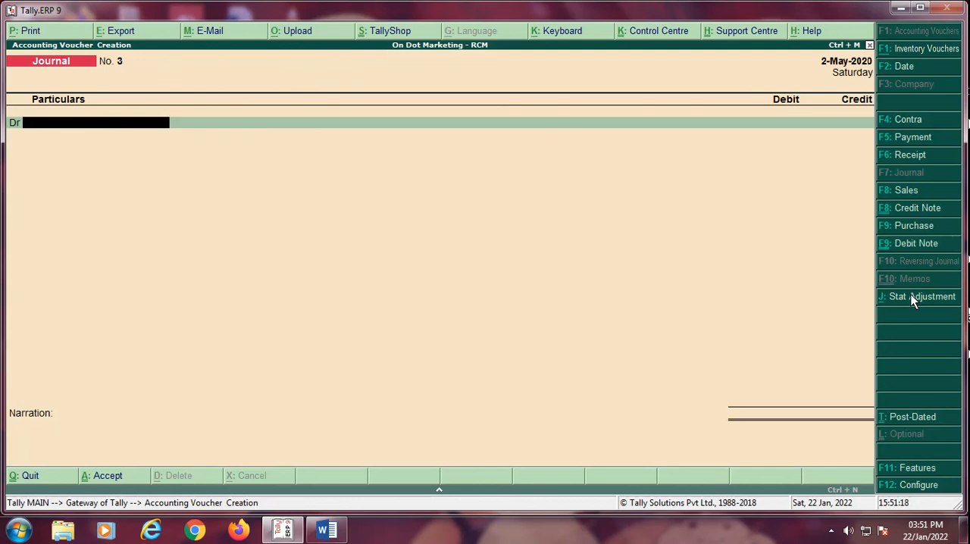
{"action": "left_click", "coordinate": [913, 298]}
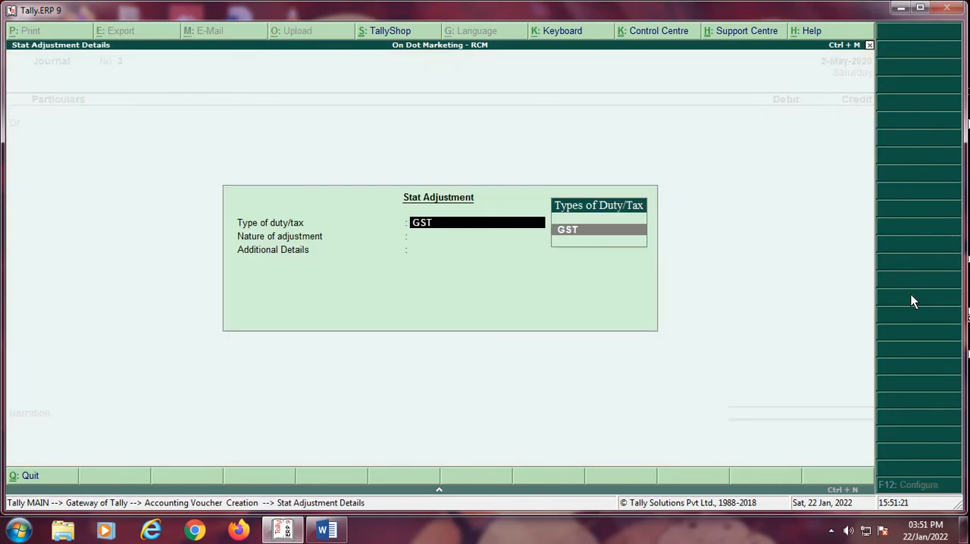
{"action": "key", "text": "Return"}
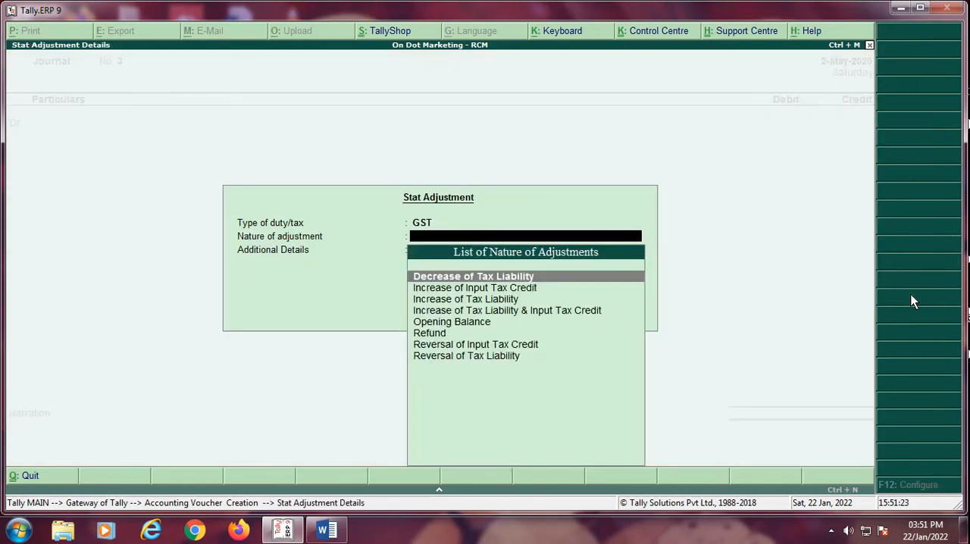
{"action": "key", "text": "Down"}
{"action": "key", "text": "Down"}
{"action": "key", "text": "Return"}
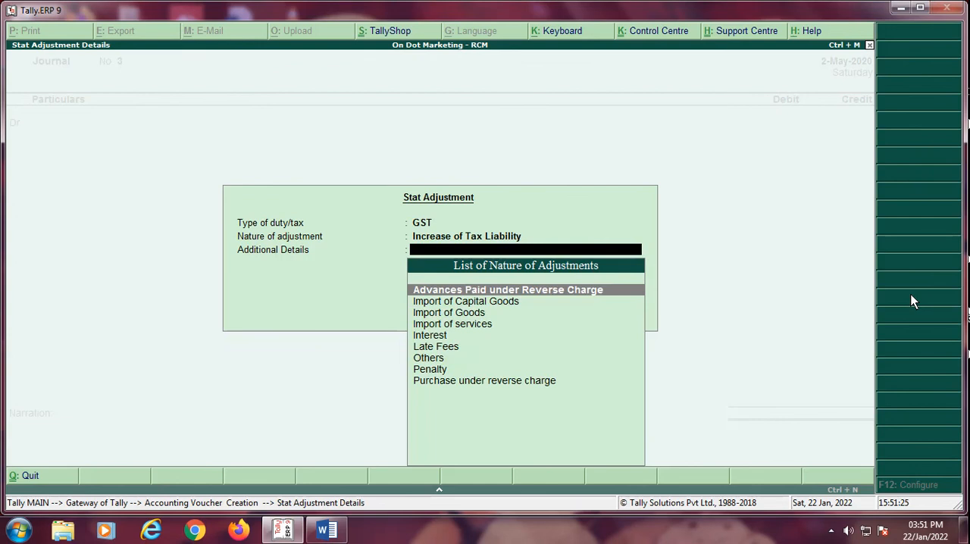
{"action": "key", "text": "Down"}
{"action": "key", "text": "Down"}
{"action": "key", "text": "Down"}
{"action": "key", "text": "Down"}
{"action": "key", "text": "Down"}
{"action": "key", "text": "Down"}
{"action": "key", "text": "Down"}
{"action": "key", "text": "Down"}
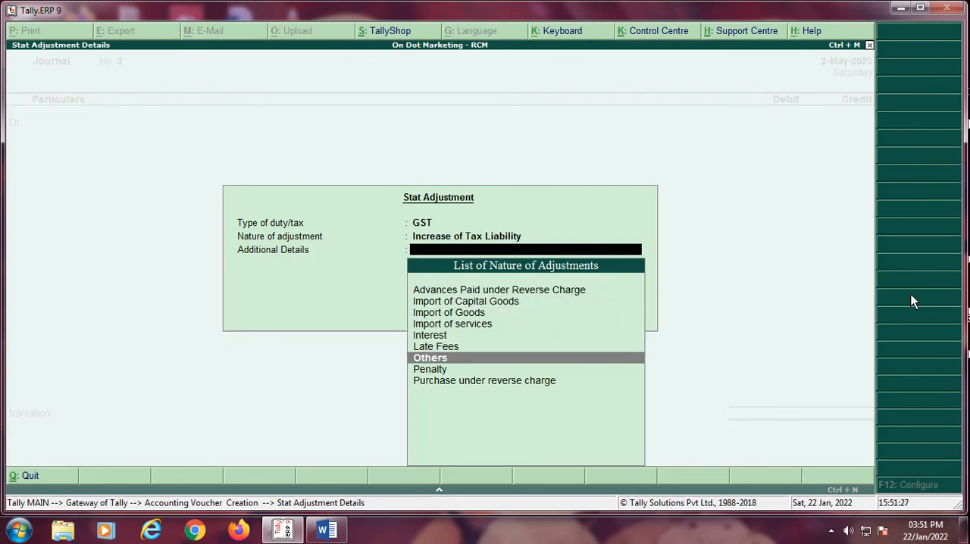
{"action": "key", "text": "Return"}
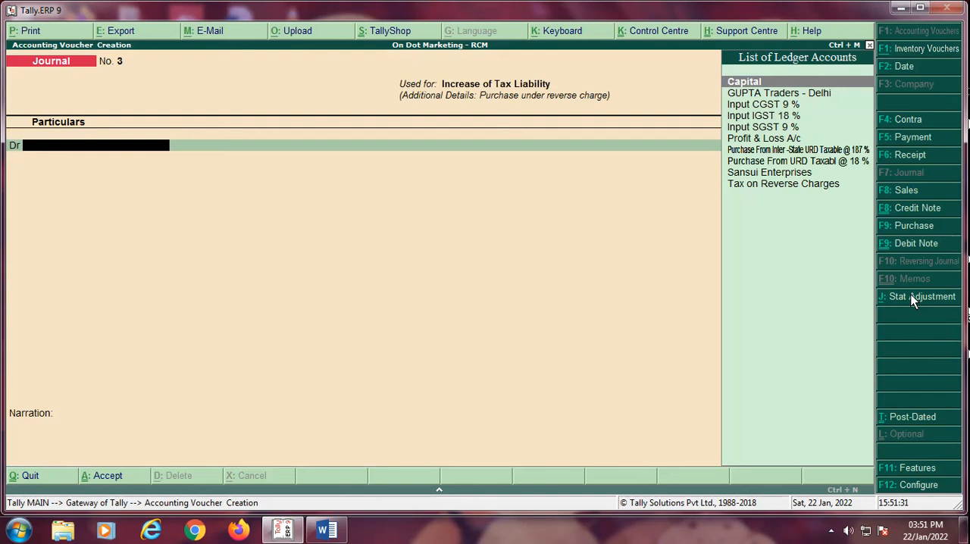
Step: Debit Tax on Reverse Charges with 5,400 in the journal voucher
{"action": "type", "text": "Ta"}
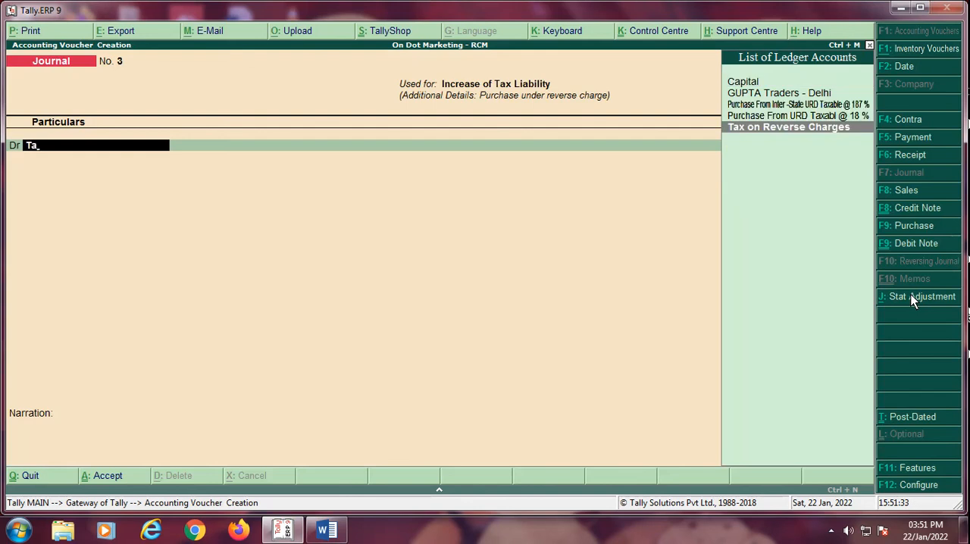
{"action": "key", "text": "Return"}
{"action": "type", "text": "5,40"}
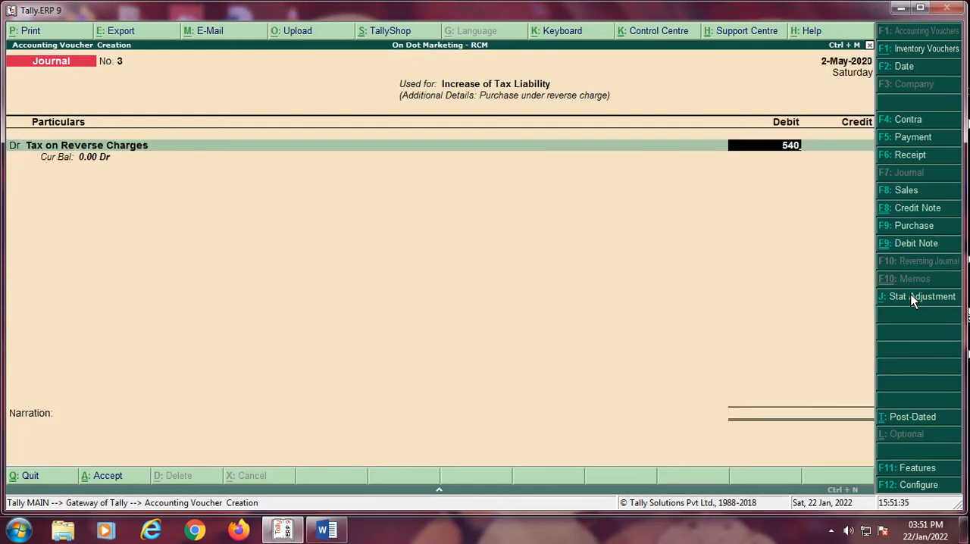
{"action": "type", "text": "0"}
{"action": "key", "text": "Return"}
{"action": "key", "text": "Return"}
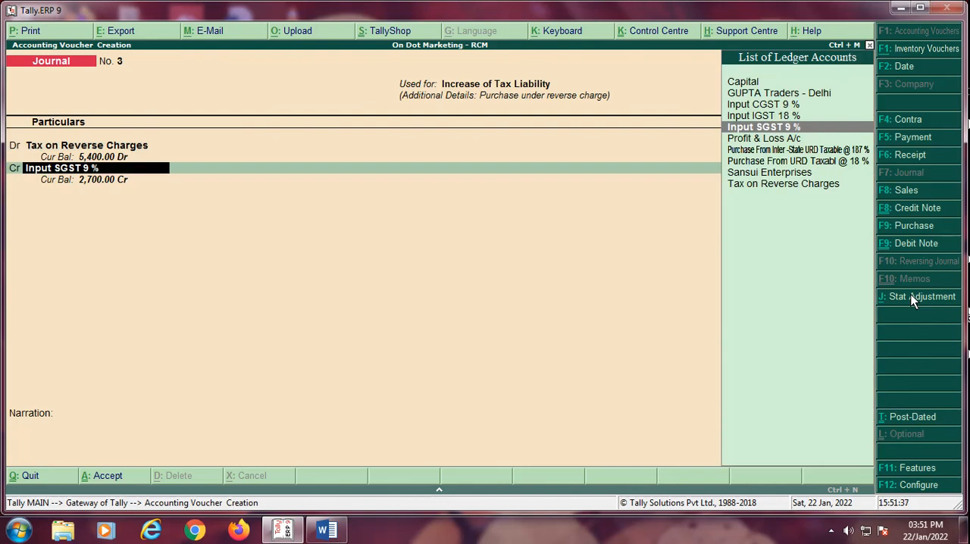
Step: Credit Input IGST 18 % with 5,400, giving a rate of 18 % and a taxable value of 30000
{"action": "type", "text": "In"}
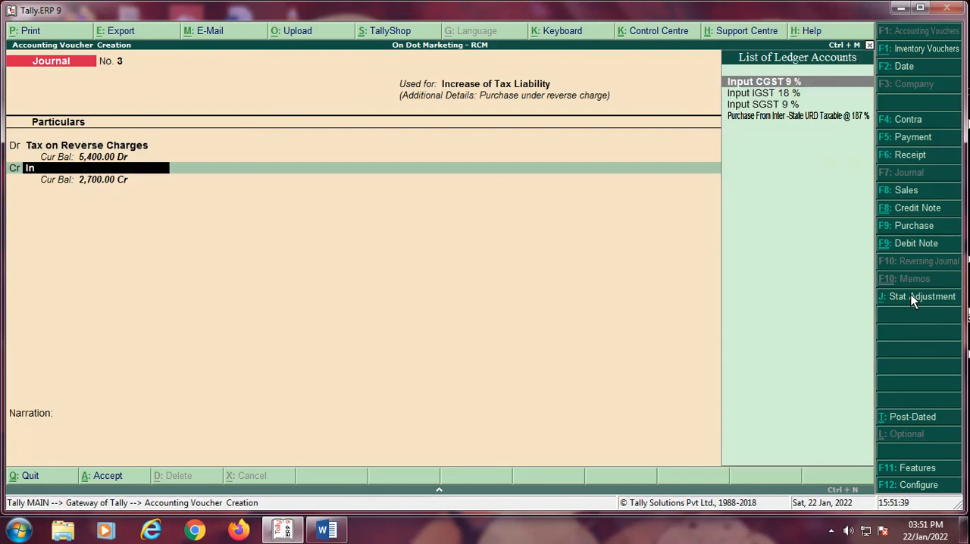
{"action": "key", "text": "Up"}
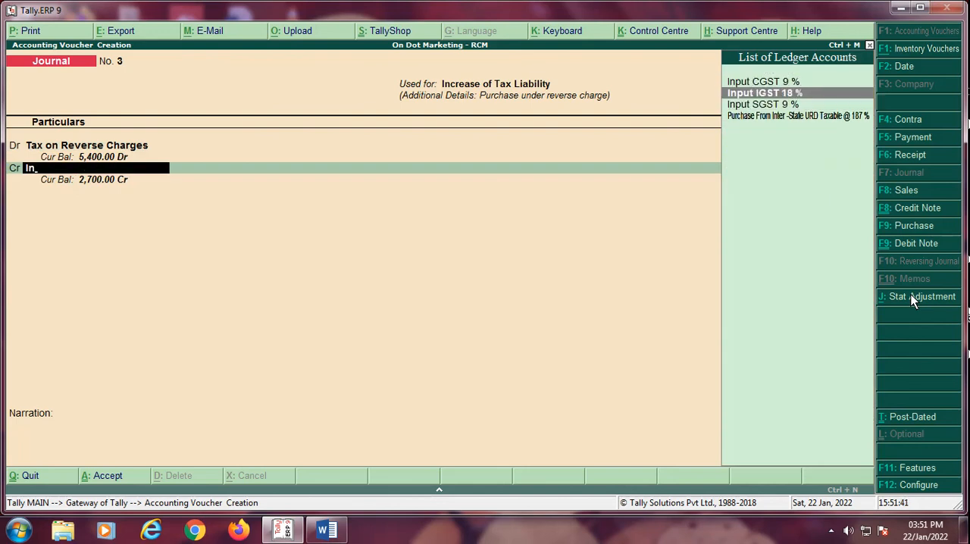
{"action": "key", "text": "Return"}
{"action": "key", "text": "Return"}
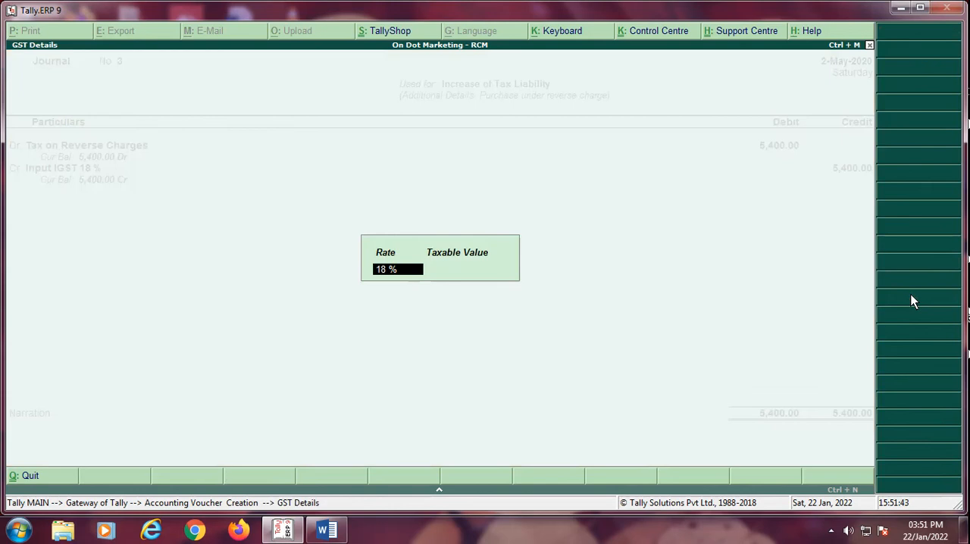
{"action": "key", "text": "Return"}
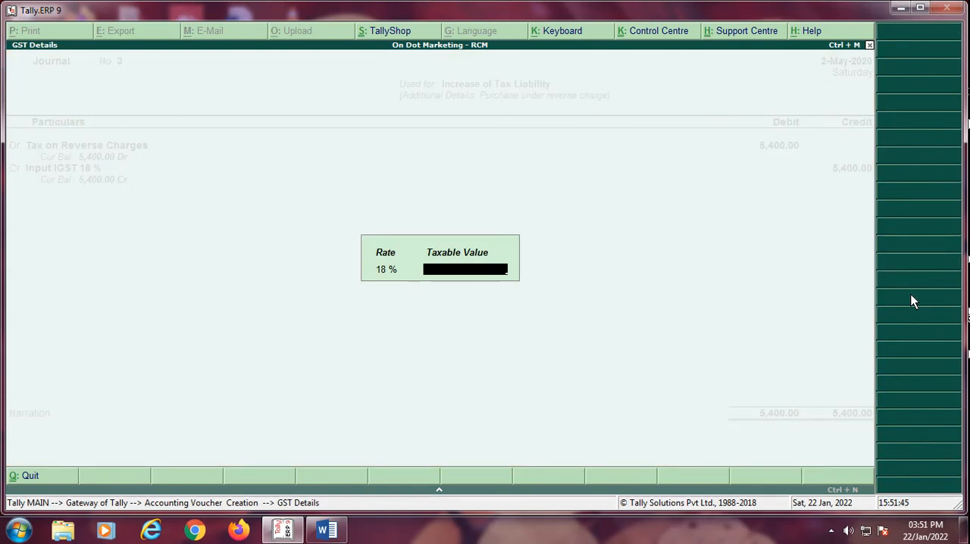
{"action": "type", "text": "30000"}
{"action": "key", "text": "Return"}
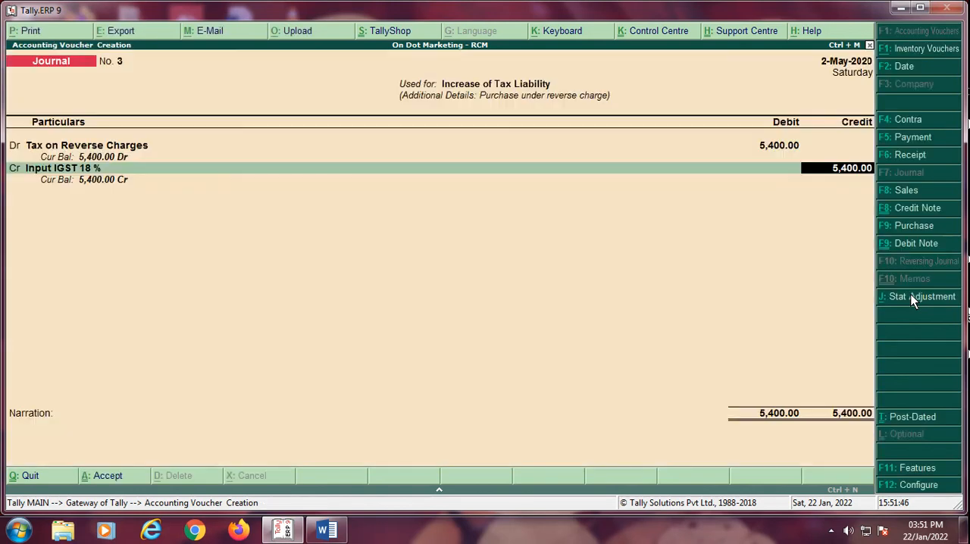
{"action": "key", "text": "Return"}
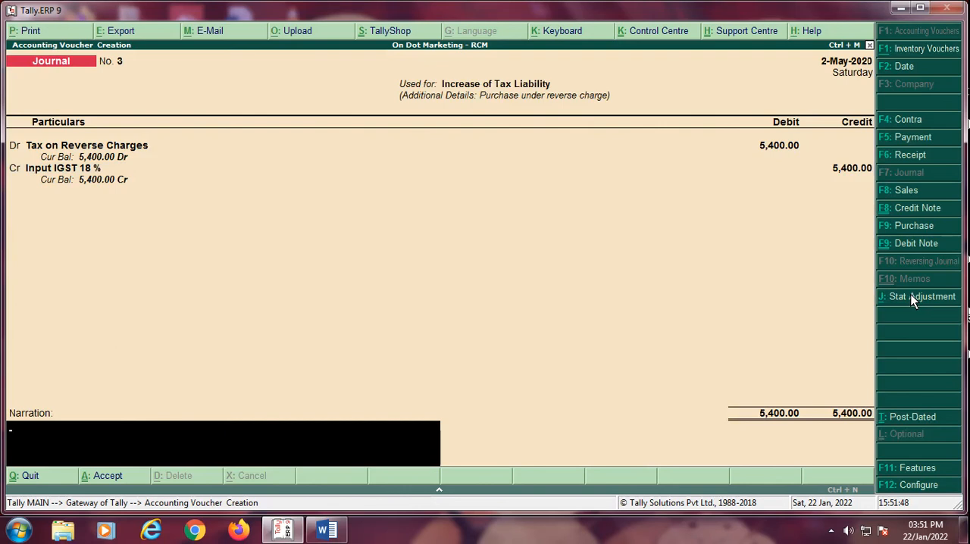
Step: Enter the narration "being jv for increase of Tax Liablity Goods purchase URD Rs. 30000 from Gupta Traders - Delhi" and save the journal voucher
{"action": "type", "text": "being jv for increase of"}
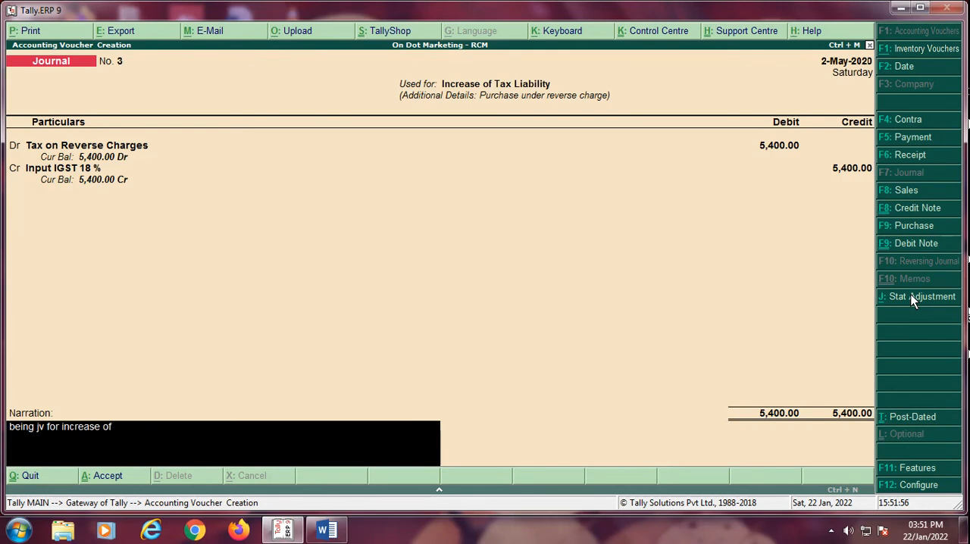
{"action": "type", "text": " Tax Liablity Goods"}
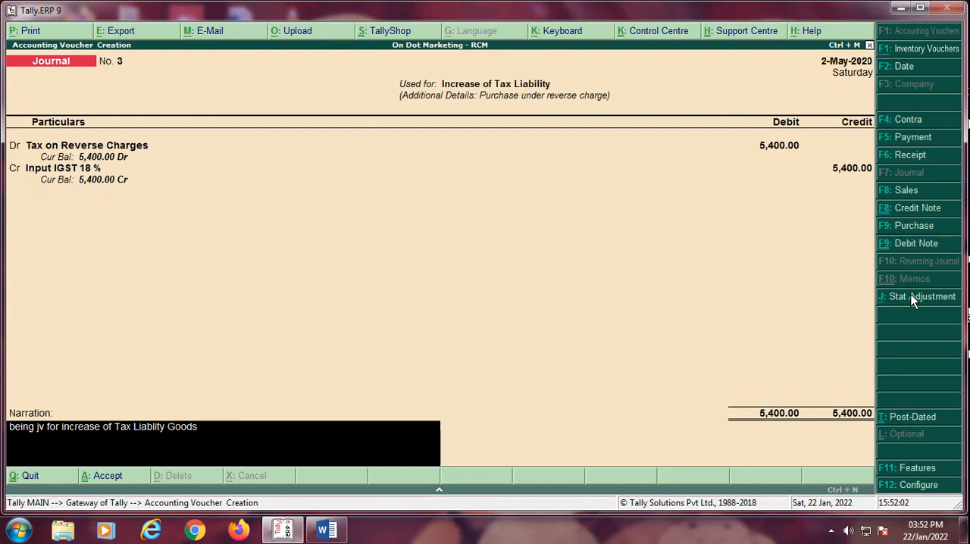
{"action": "type", "text": " purchase"}
{"action": "type", "text": " URD"}
{"action": "type", "text": " deal"}
{"action": "key", "text": "BackSpace"}
{"action": "key", "text": "BackSpace"}
{"action": "key", "text": "BackSpace"}
{"action": "key", "text": "BackSpace"}
{"action": "type", "text": "Rs. "}
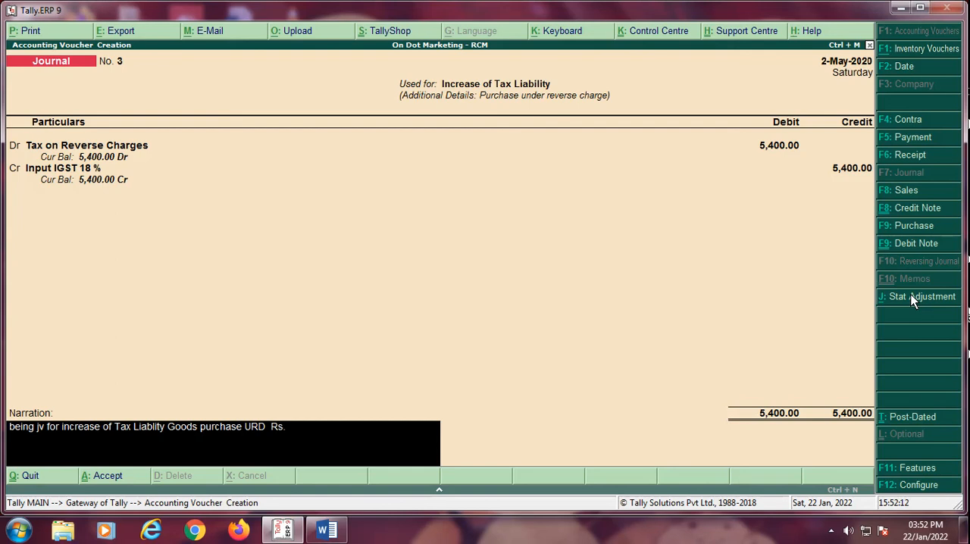
{"action": "type", "text": "30000 from Gupo"}
{"action": "key", "text": "BackSpace"}
{"action": "key", "text": "BackSpace"}
{"action": "type", "text": "pta"}
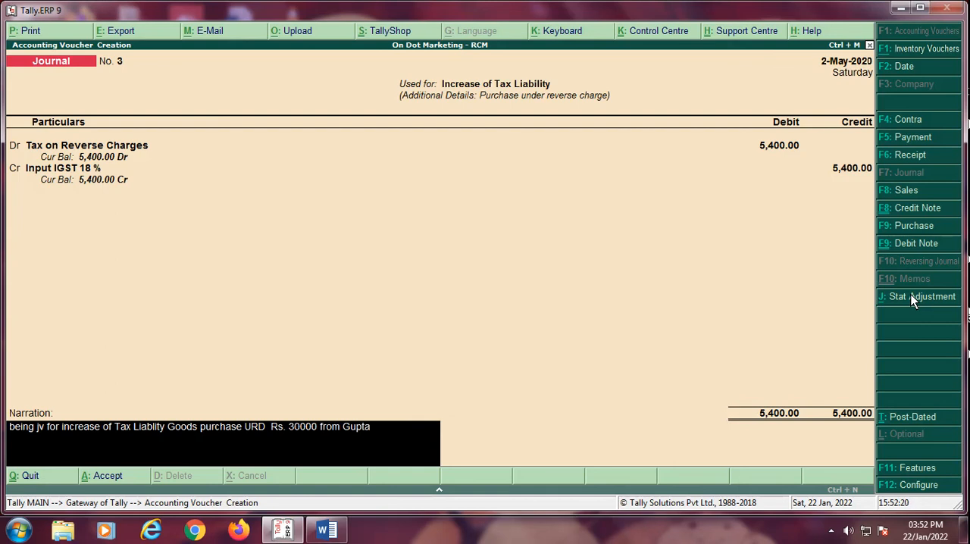
{"action": "type", "text": " Traders - Delhi"}
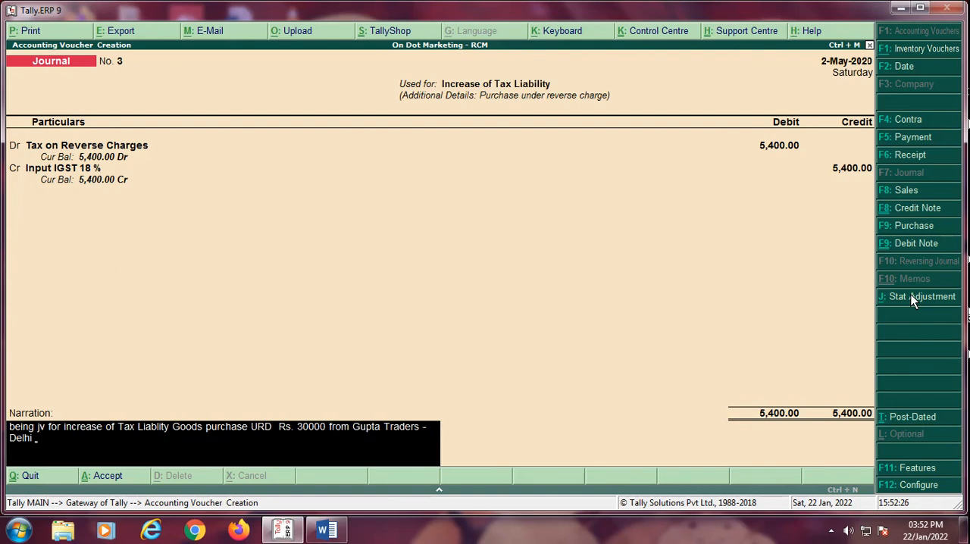
{"action": "key", "text": "Return"}
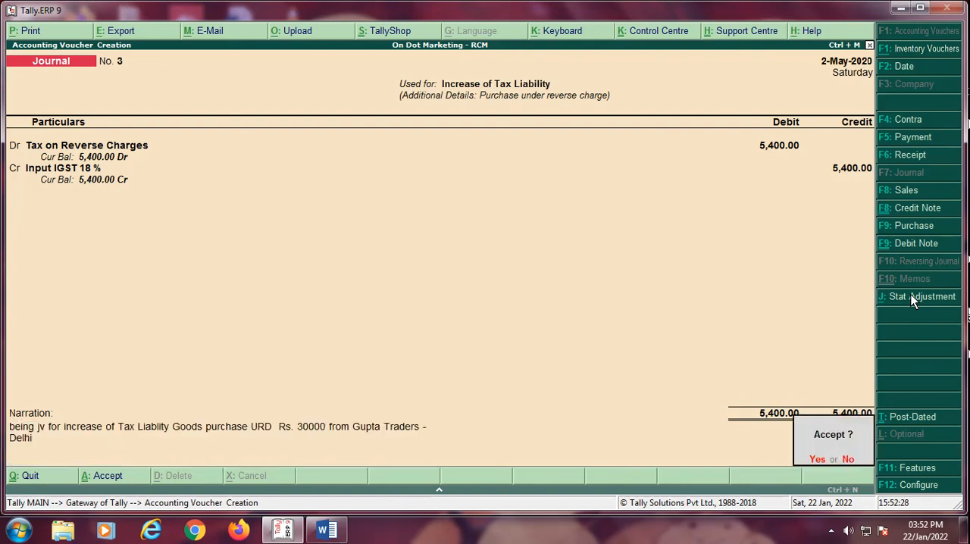
{"action": "key", "text": "Return"}
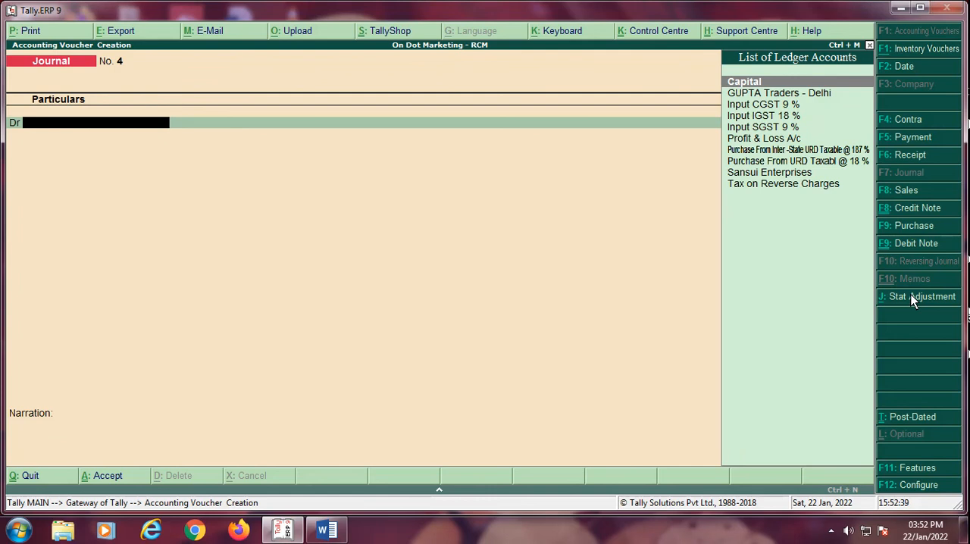
Step: Start a payment voucher as a GST statutory payment for 1.5 to 31.5 with payment type Recipient Liability
{"action": "left_click", "coordinate": [912, 137]}
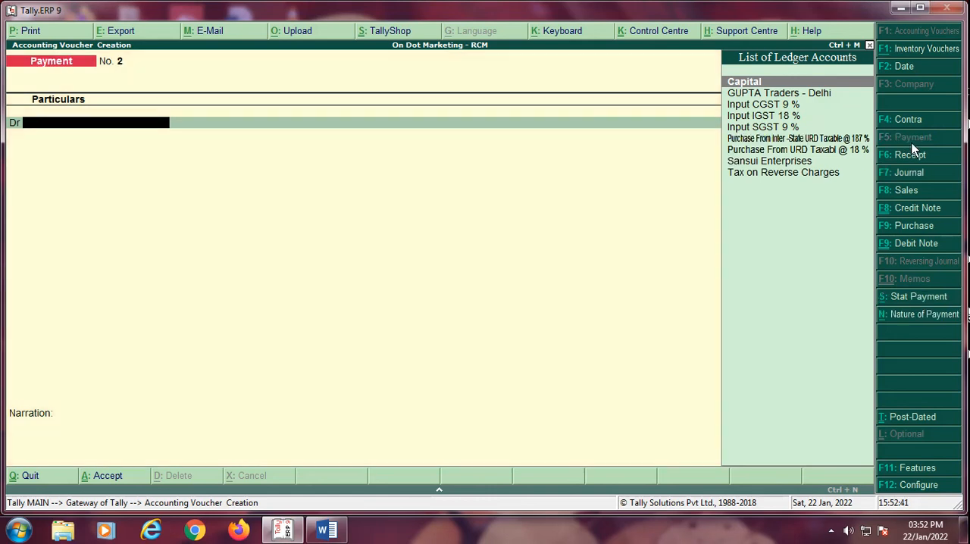
{"action": "left_click", "coordinate": [913, 301]}
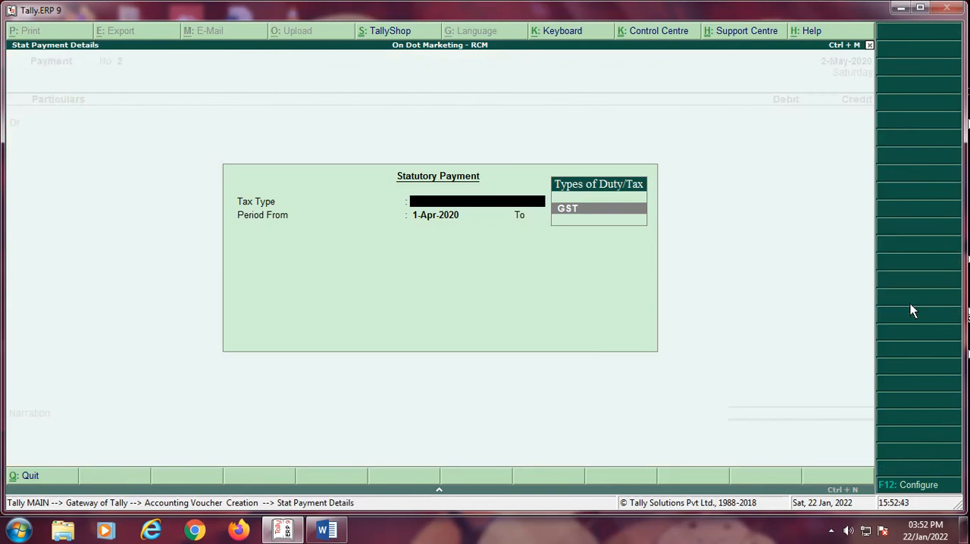
{"action": "key", "text": "Return"}
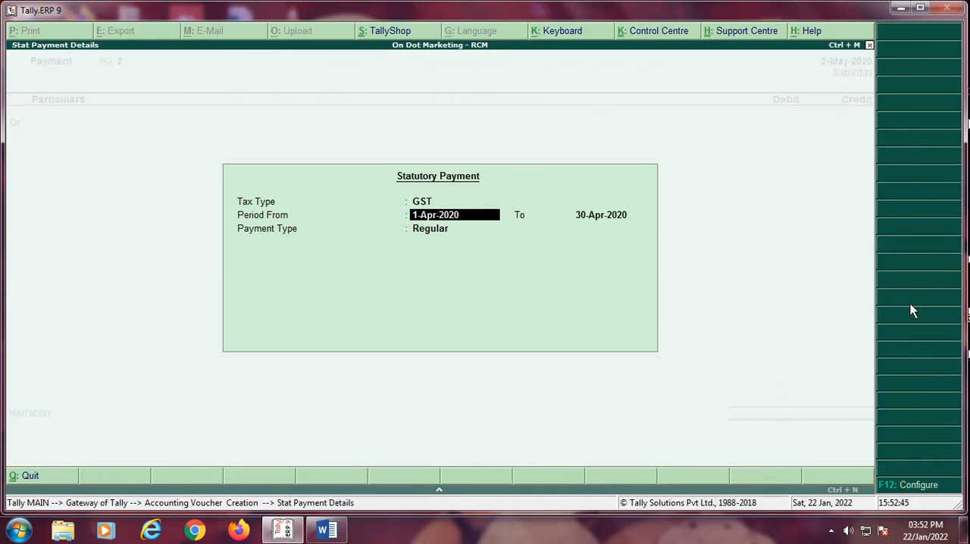
{"action": "type", "text": "1.5"}
{"action": "key", "text": "Return"}
{"action": "type", "text": "31.5"}
{"action": "key", "text": "Return"}
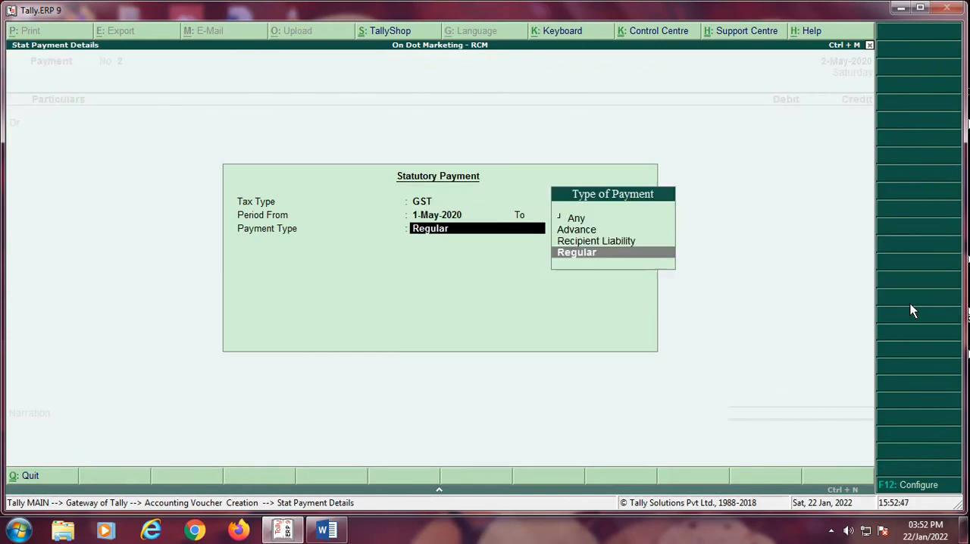
{"action": "key", "text": "Up"}
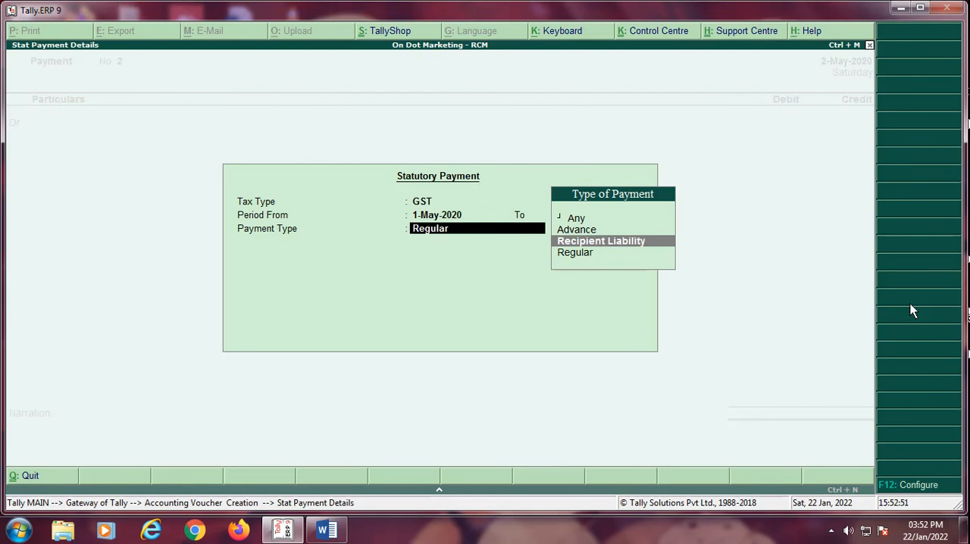
{"action": "key", "text": "Return"}
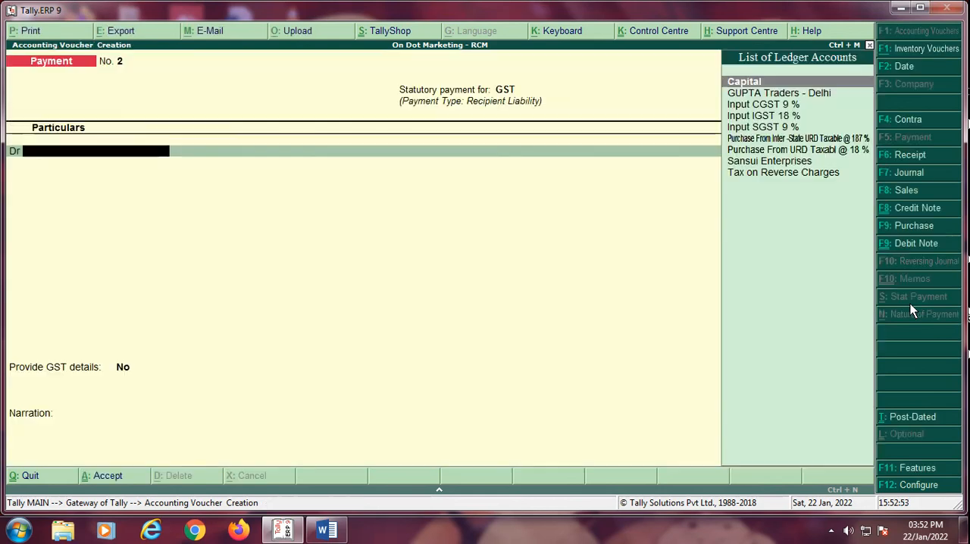
Step: Debit Input IGST 18 % with 5,400 in the payment voucher
{"action": "key", "text": "Down"}
{"action": "key", "text": "Down"}
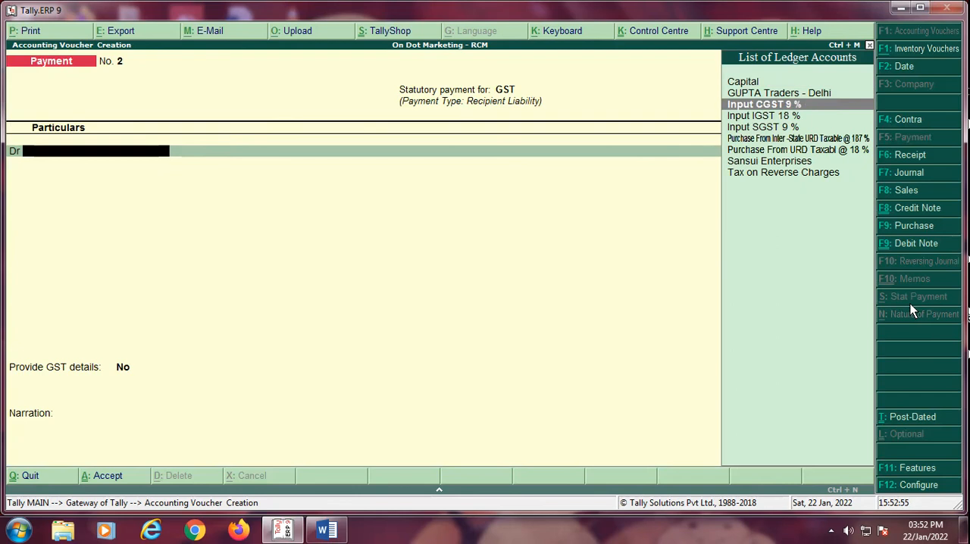
{"action": "key", "text": "Down"}
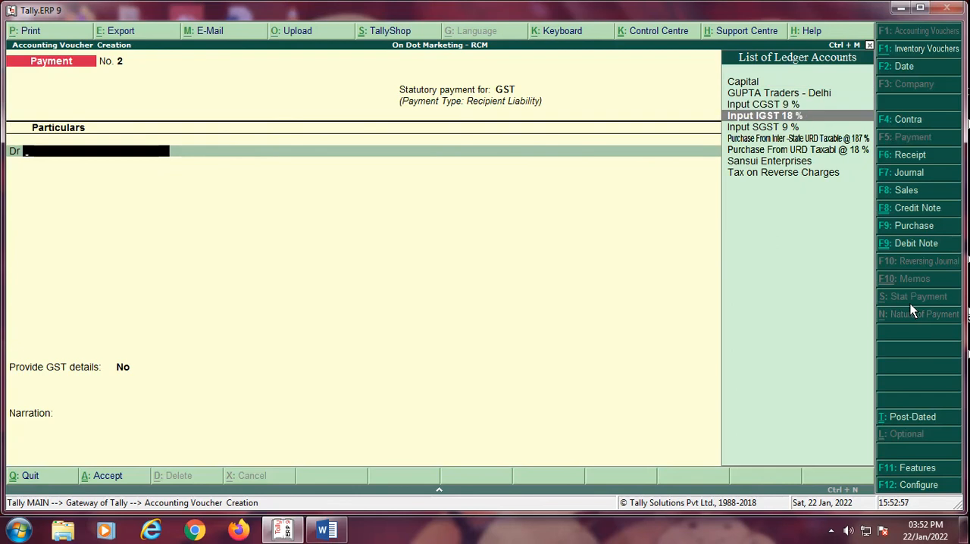
{"action": "key", "text": "Return"}
{"action": "type", "text": "5400.00"}
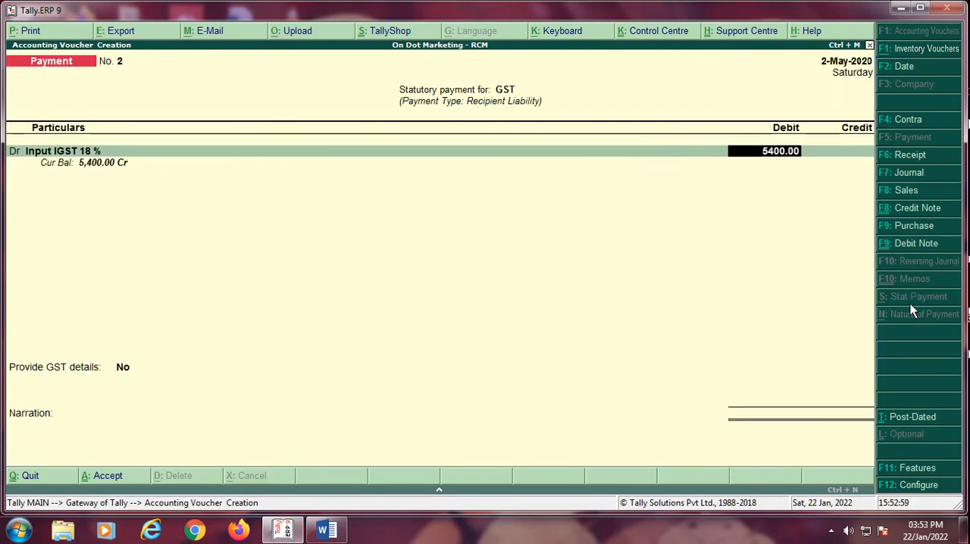
{"action": "key", "text": "Return"}
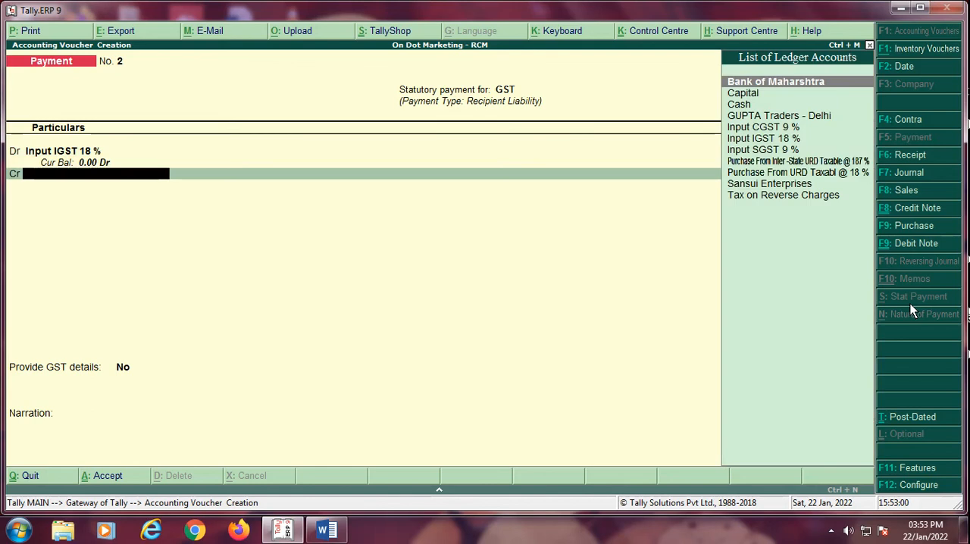
Step: Credit Bank of Maharshtra with 5,400, allocated as a cheque with instrument number 120121 and no cheque range
{"action": "key", "text": "Return"}
{"action": "key", "text": "Return"}
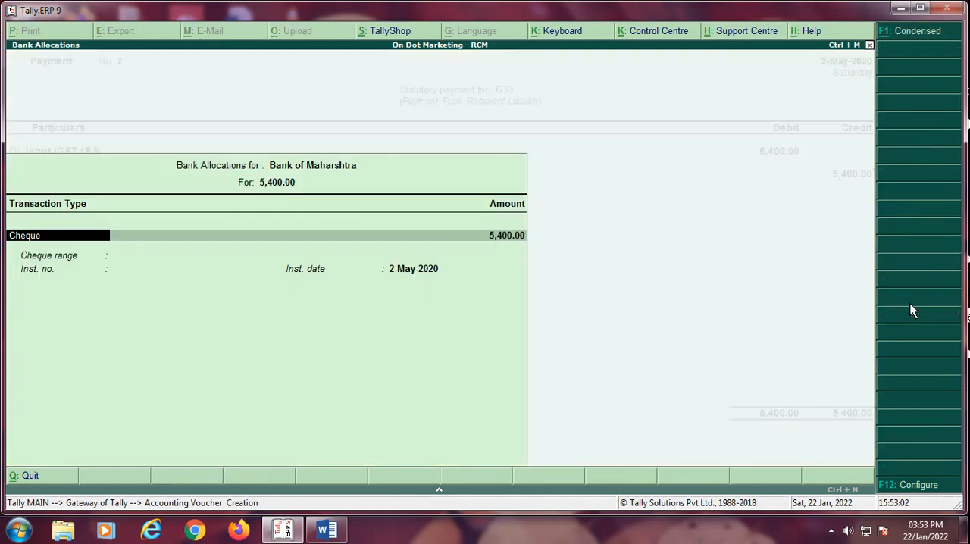
{"action": "key", "text": "Return"}
{"action": "key", "text": "Return"}
{"action": "type", "text": "120121"}
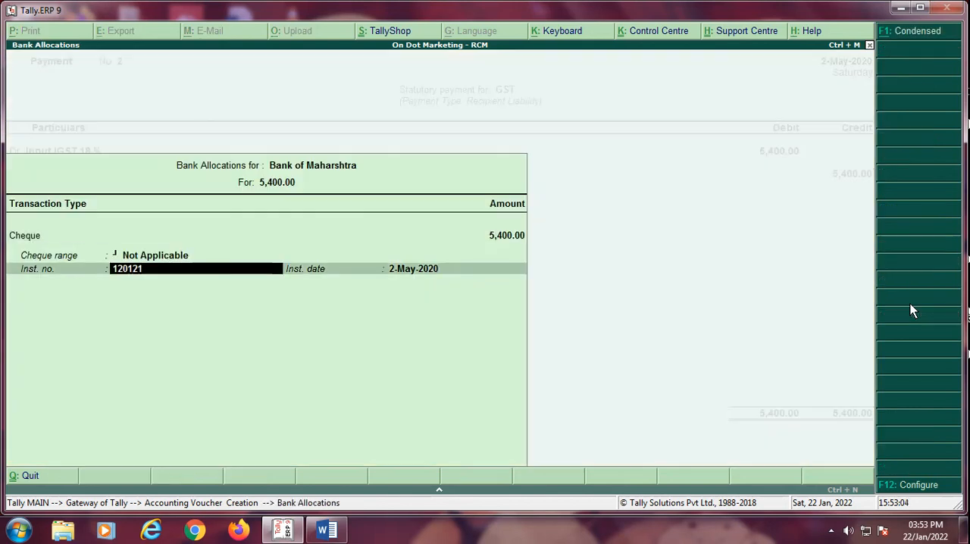
{"action": "key", "text": "Return"}
Step: Provide GST details with payment mode Cheque - (Over the counter), bank name Bank of Maharshtra and challan identification number 001
{"action": "key", "text": "Return"}
{"action": "key", "text": "y"}
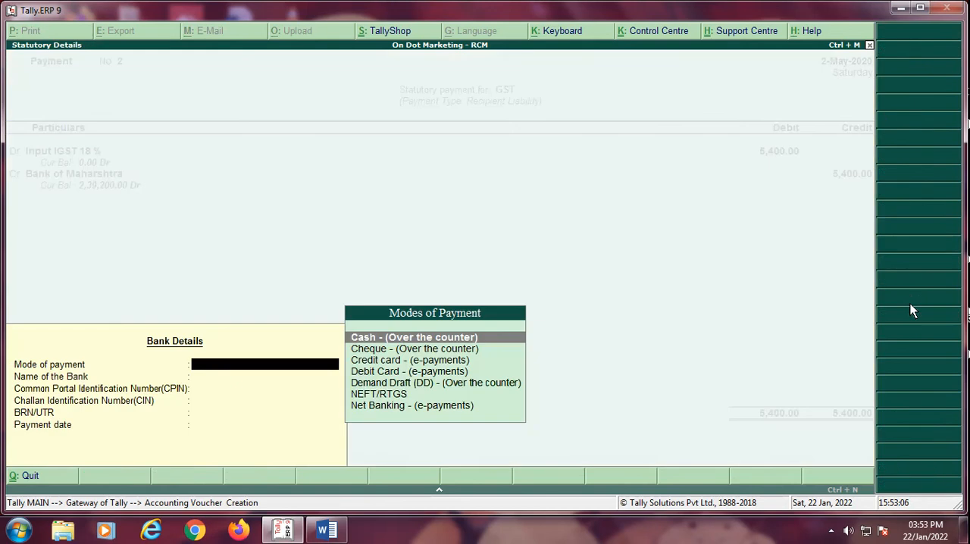
{"action": "key", "text": "Down"}
{"action": "key", "text": "Return"}
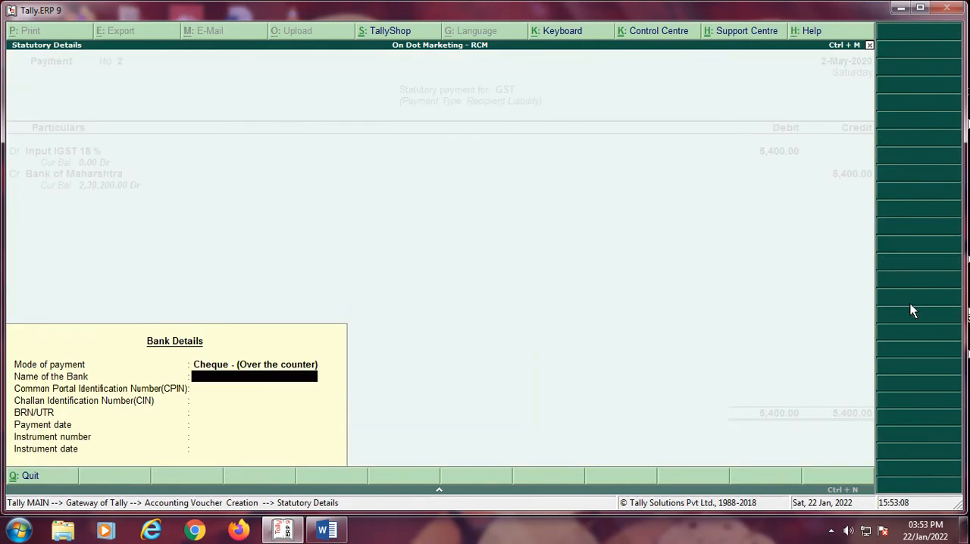
{"action": "type", "text": "Bank of Maharashtra"}
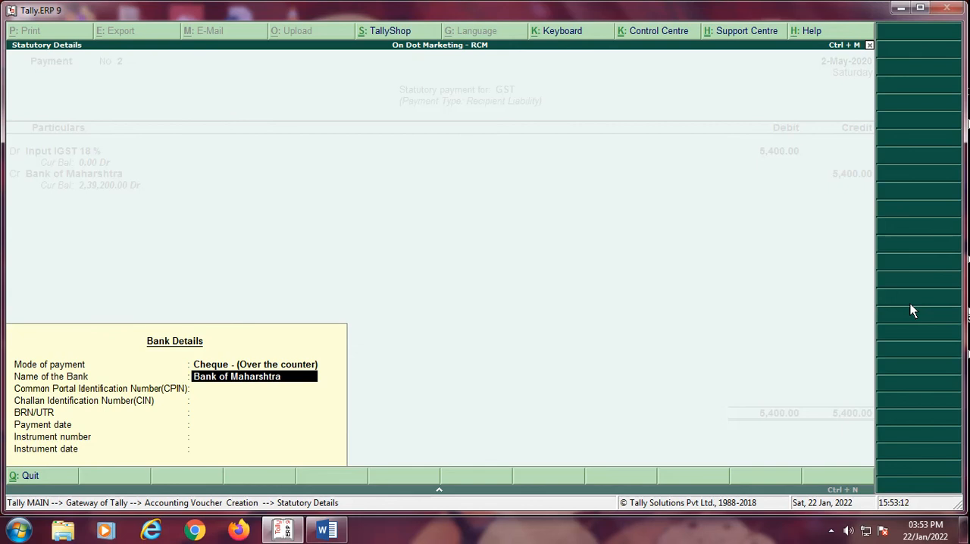
{"action": "key", "text": "Return"}
{"action": "key", "text": "Return"}
{"action": "type", "text": "001"}
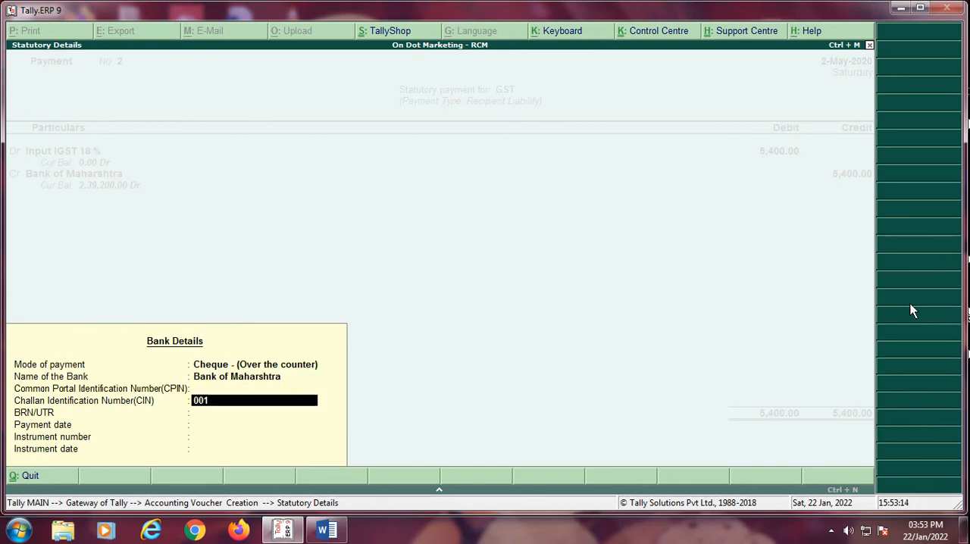
Step: Complete the bank details with instrument number 120121 and instrument date 2.5.2020, and save the payment voucher without a narration
{"action": "key", "text": "Return"}
{"action": "key", "text": "Return"}
{"action": "key", "text": "Return"}
{"action": "type", "text": "12012"}
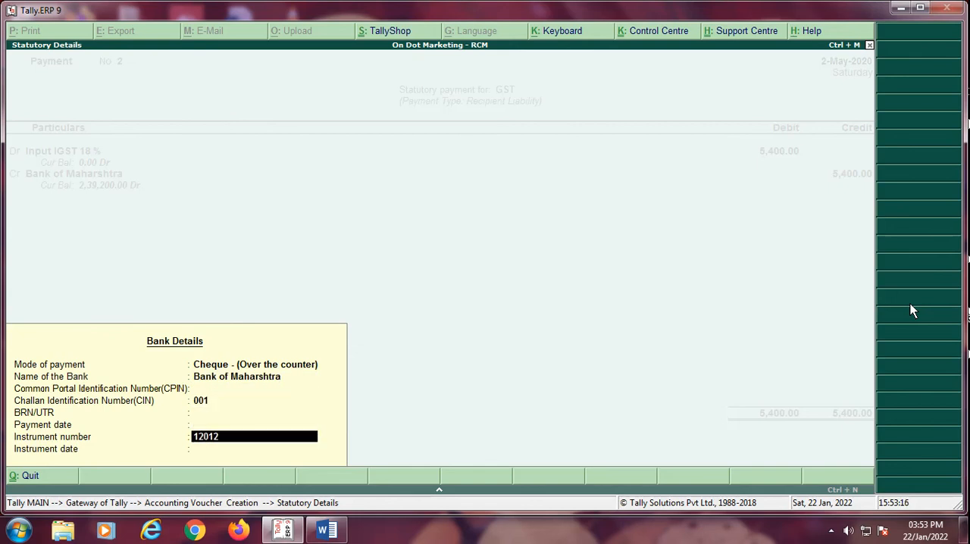
{"action": "type", "text": "1"}
{"action": "key", "text": "Return"}
{"action": "type", "text": "2.5.2"}
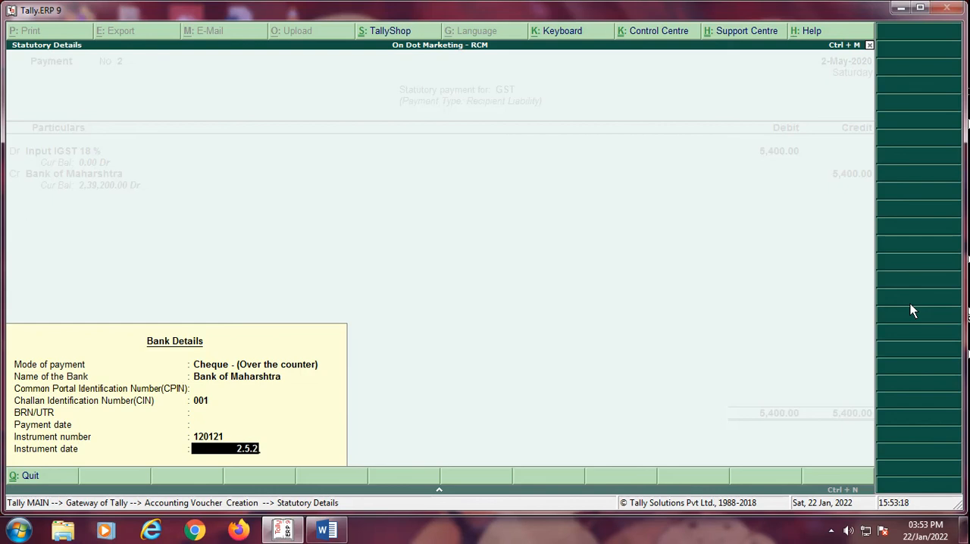
{"action": "type", "text": "020"}
{"action": "key", "text": "Return"}
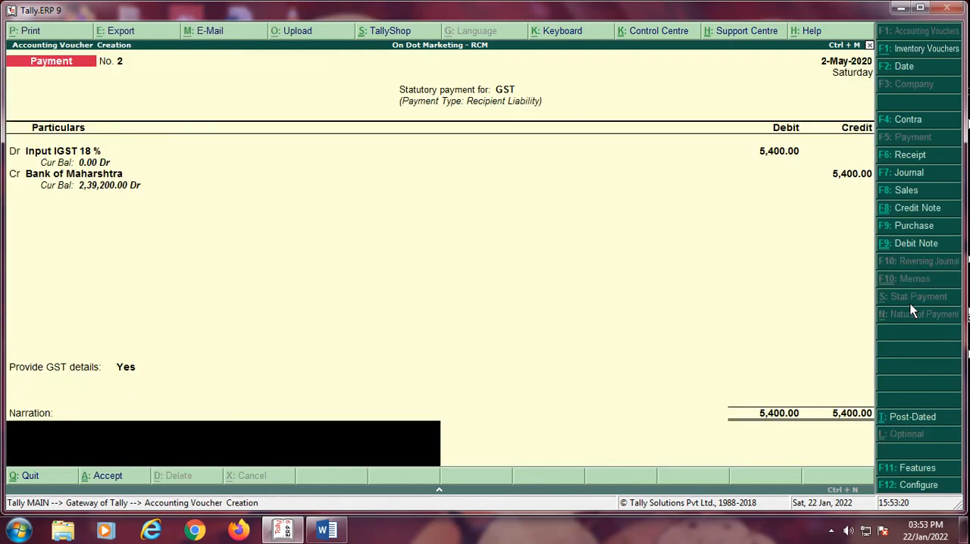
{"action": "key", "text": "Return"}
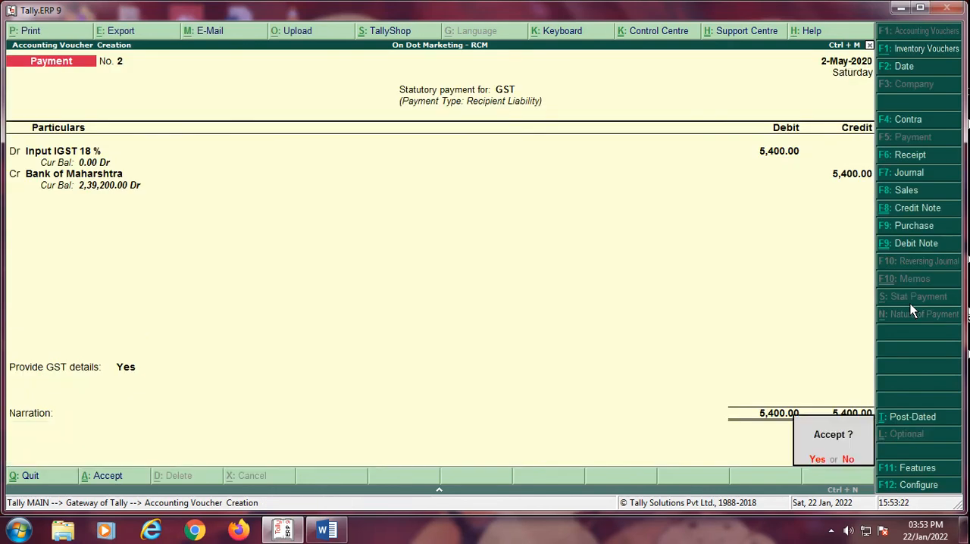
{"action": "key", "text": "Return"}
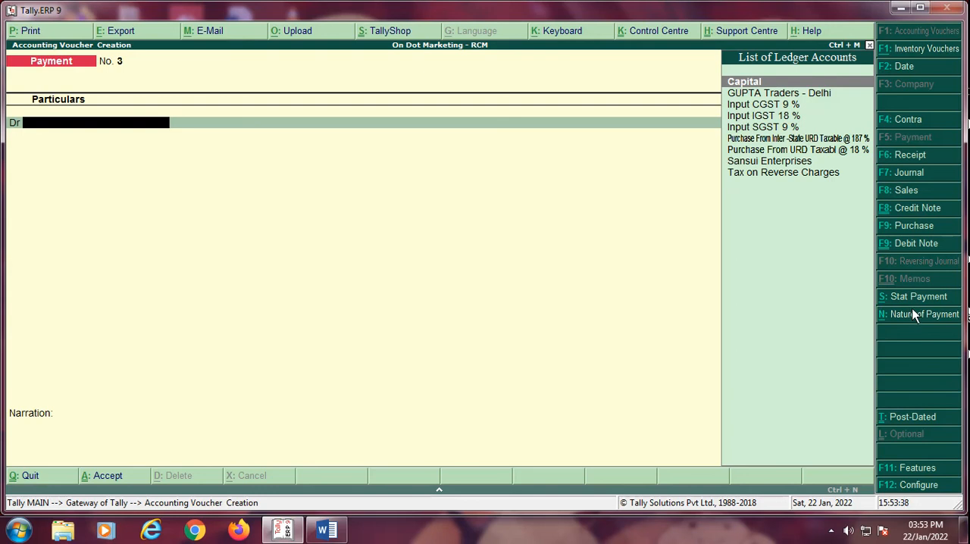
Step: Set the voucher date to 31-5-2020
{"action": "key", "text": "F2"}
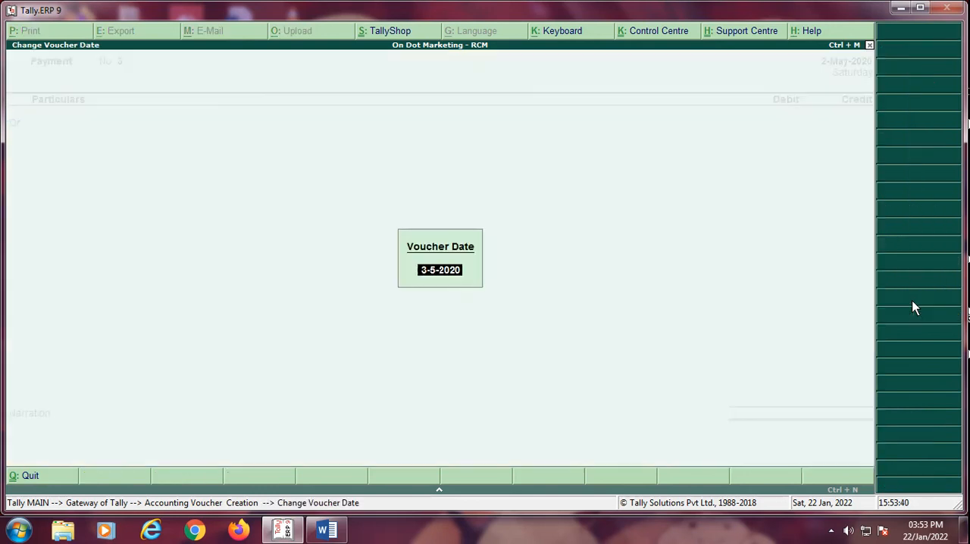
{"action": "type", "text": "31-5"}
{"action": "key", "text": "Return"}
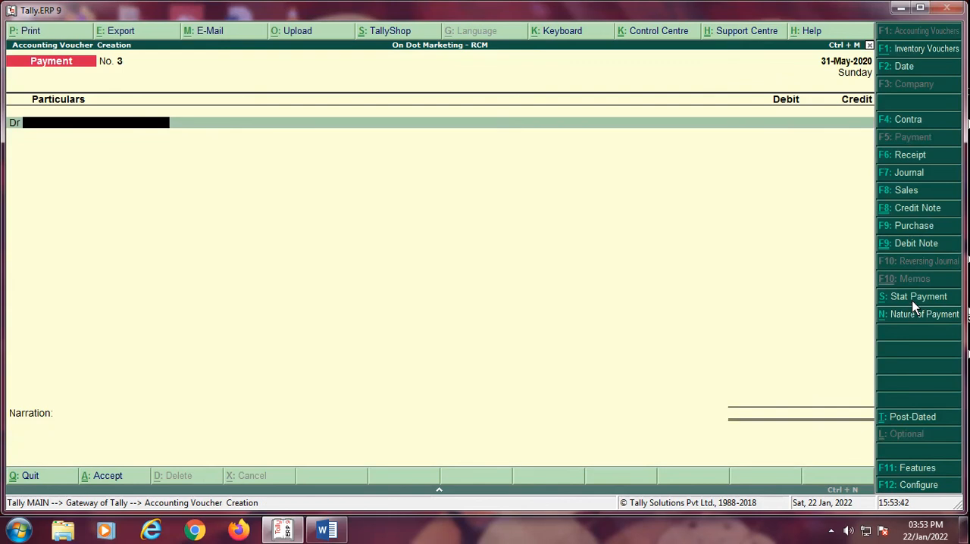
{"action": "left_click", "coordinate": [896, 297]}
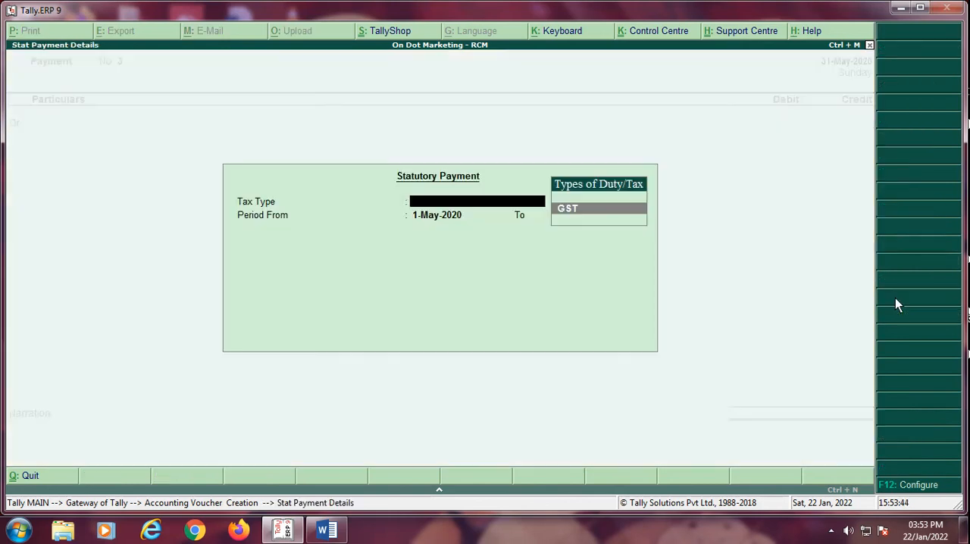
{"action": "key", "text": "Return"}
{"action": "type", "text": "1."}
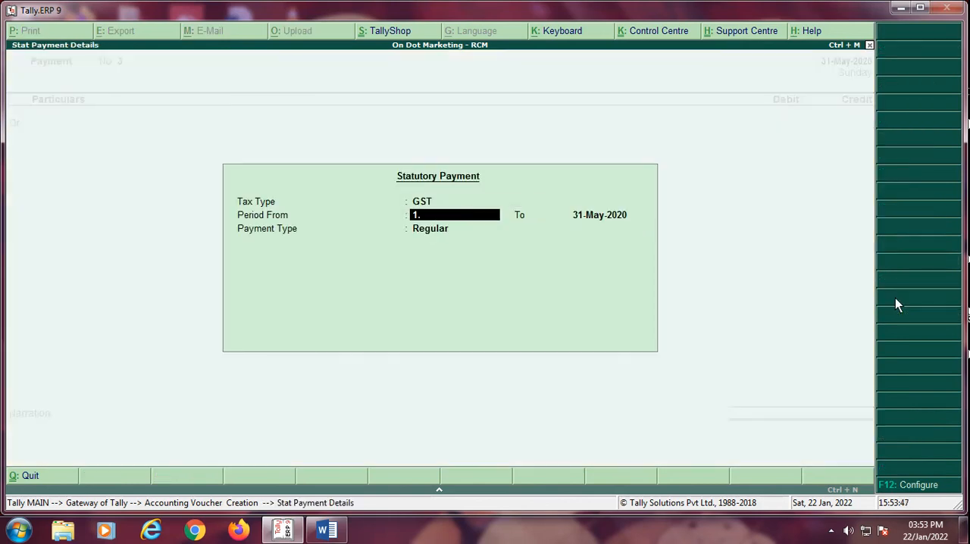
{"action": "key", "text": "Return"}
{"action": "type", "text": "31.56"}
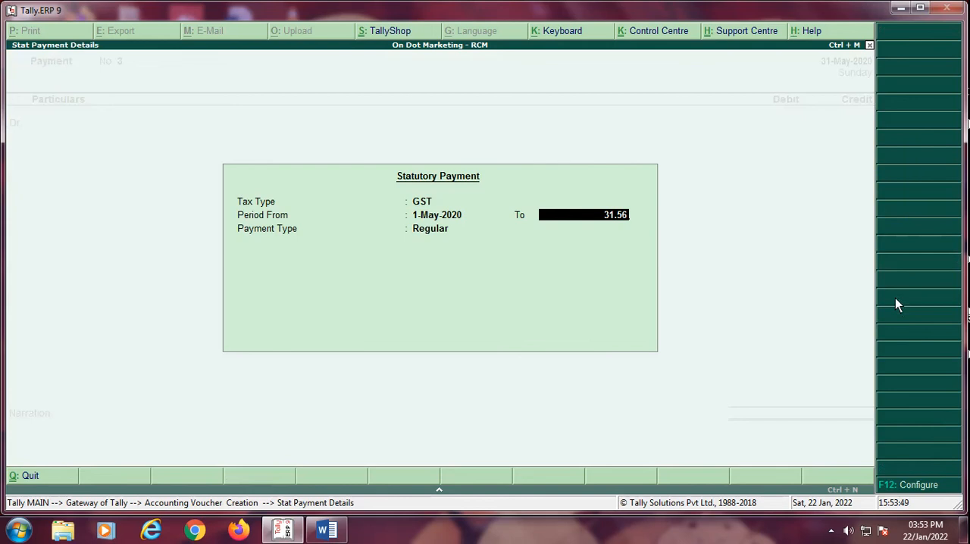
{"action": "key", "text": "BackSpace"}
{"action": "key", "text": "BackSpace"}
{"action": "key", "text": "BackSpace"}
{"action": "key", "text": "BackSpace"}
{"action": "key", "text": "BackSpace"}
{"action": "key", "text": "Return"}
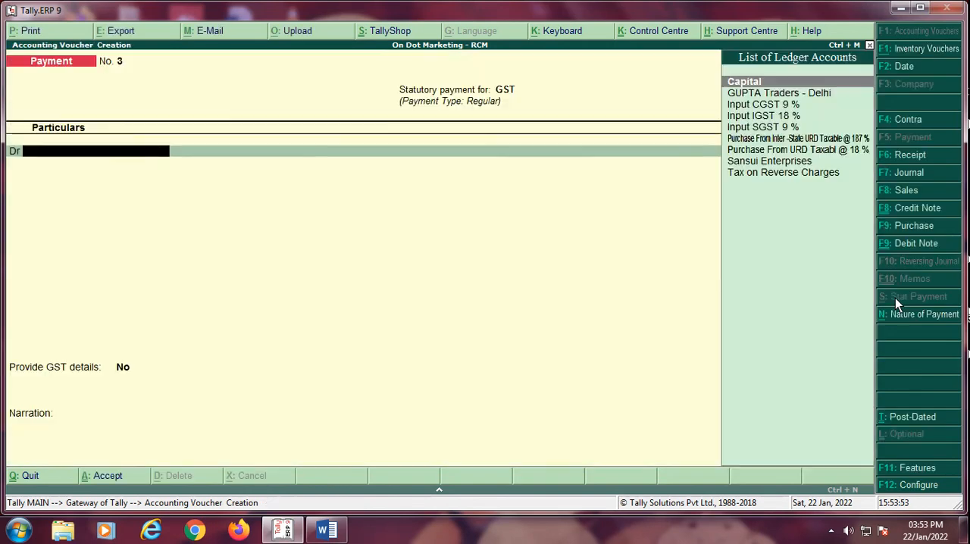
Step: Switch from the payment voucher to a fresh journal voucher, discarding the statutory payment details
{"action": "key", "text": "F7"}
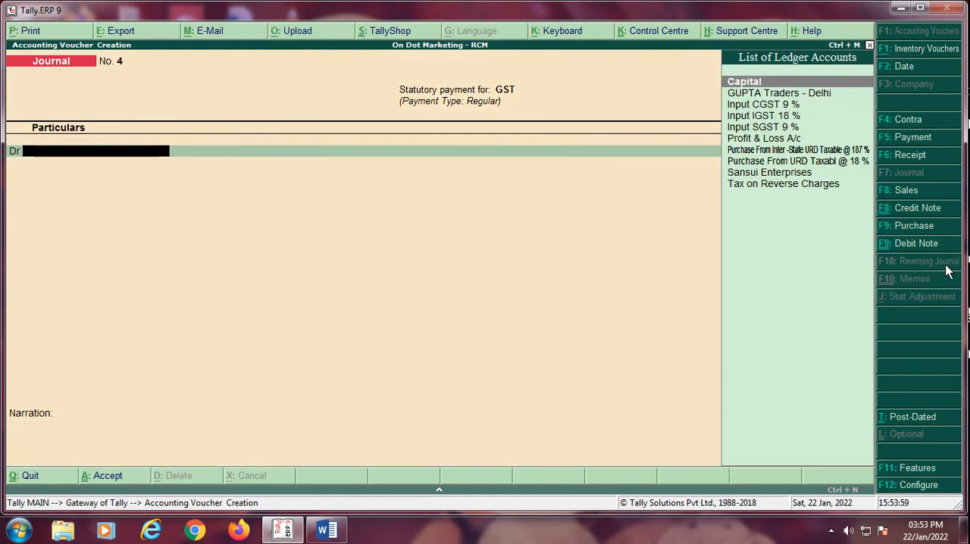
{"action": "key", "text": "Escape"}
{"action": "key", "text": "Return"}
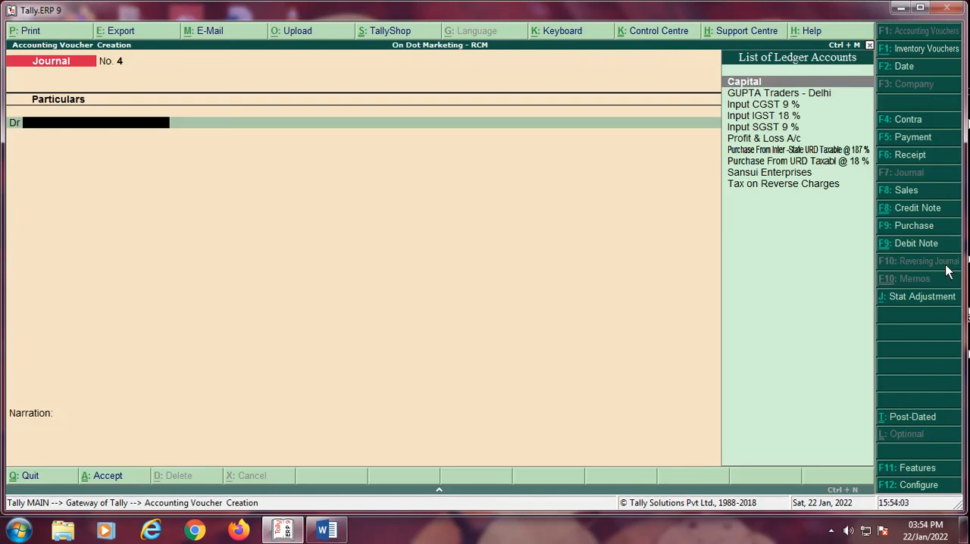
Step: Set the journal's statutory adjustment to GST, Increase of Input Tax Credit, with additional details Purchase under reverse charge
{"action": "key", "text": "alt+j"}
{"action": "key", "text": "Return"}
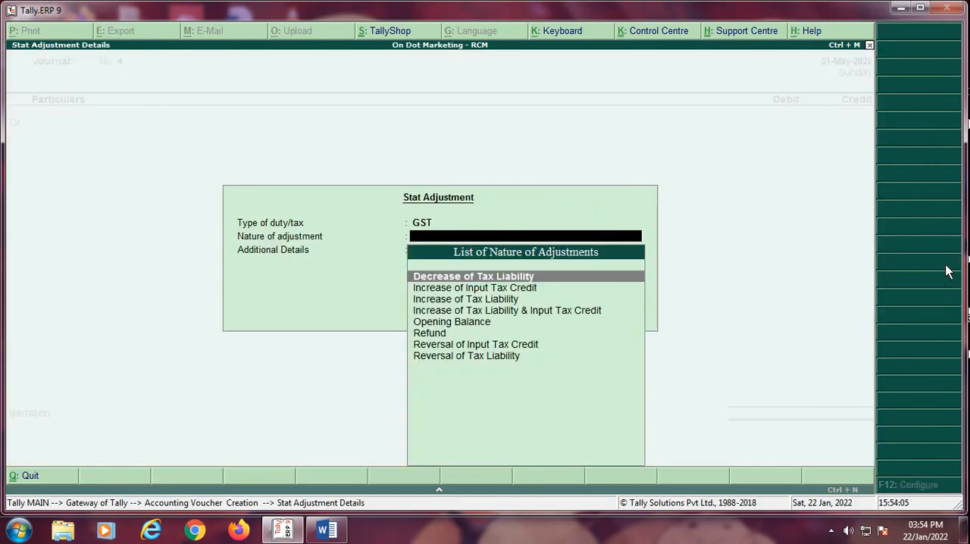
{"action": "key", "text": "Down"}
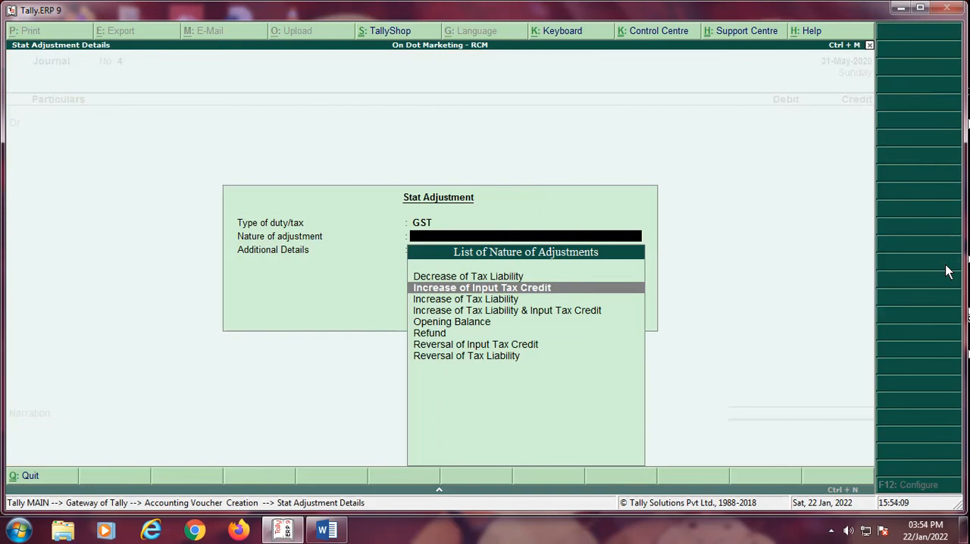
{"action": "key", "text": "Return"}
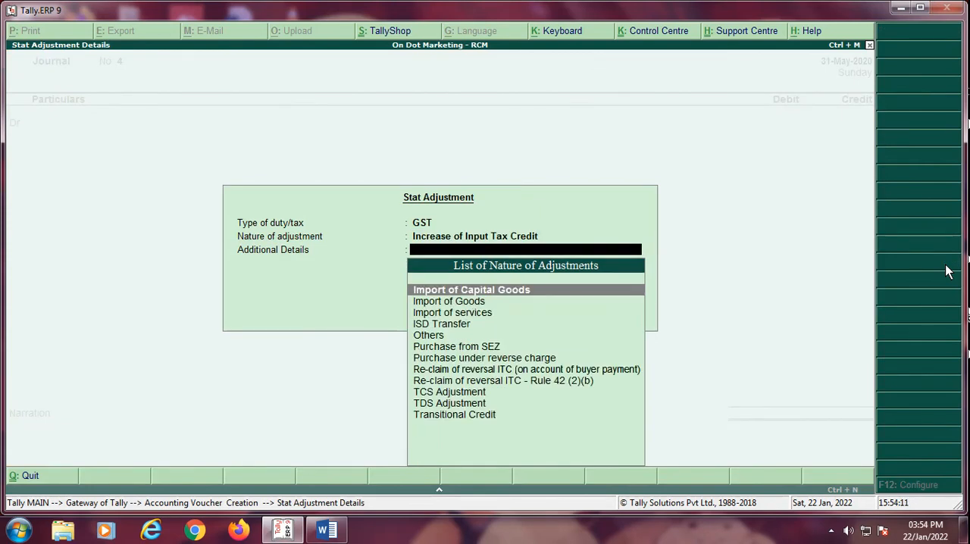
{"action": "key", "text": "Down"}
{"action": "key", "text": "Down"}
{"action": "key", "text": "Down"}
{"action": "key", "text": "Down"}
{"action": "key", "text": "Down"}
{"action": "key", "text": "Down"}
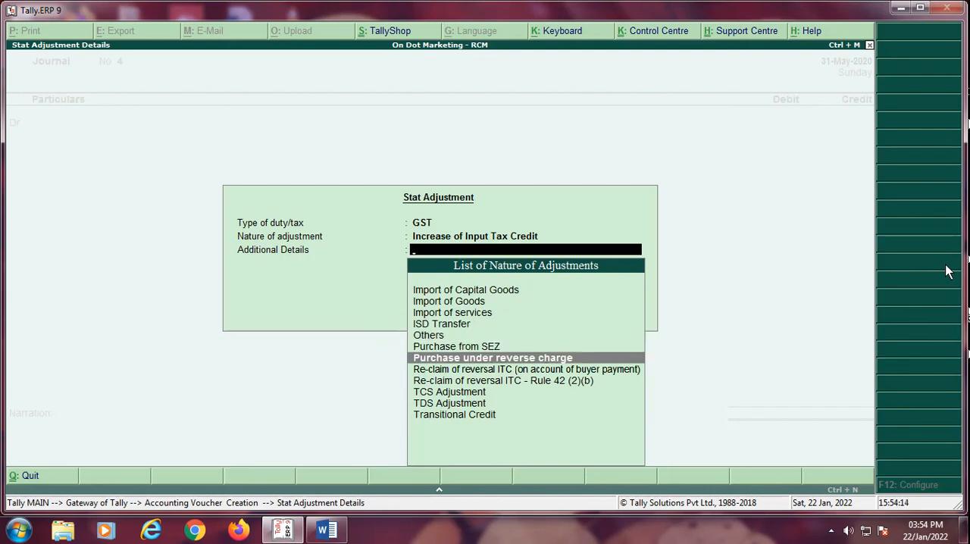
{"action": "key", "text": "Return"}
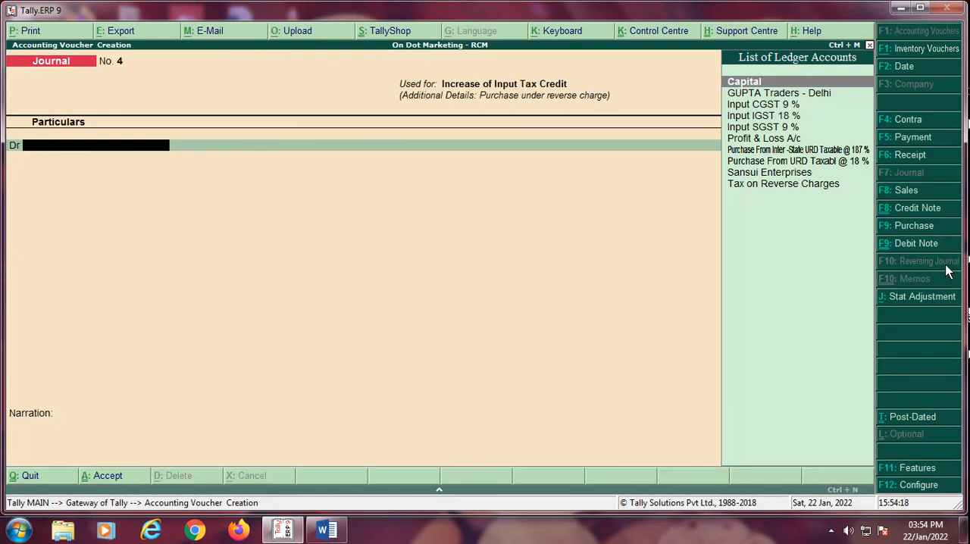
Step: Debit Input IGST 18 % with 5,400 on a taxable value of 30,000
{"action": "key", "text": "Down"}
{"action": "key", "text": "Down"}
{"action": "key", "text": "Down"}
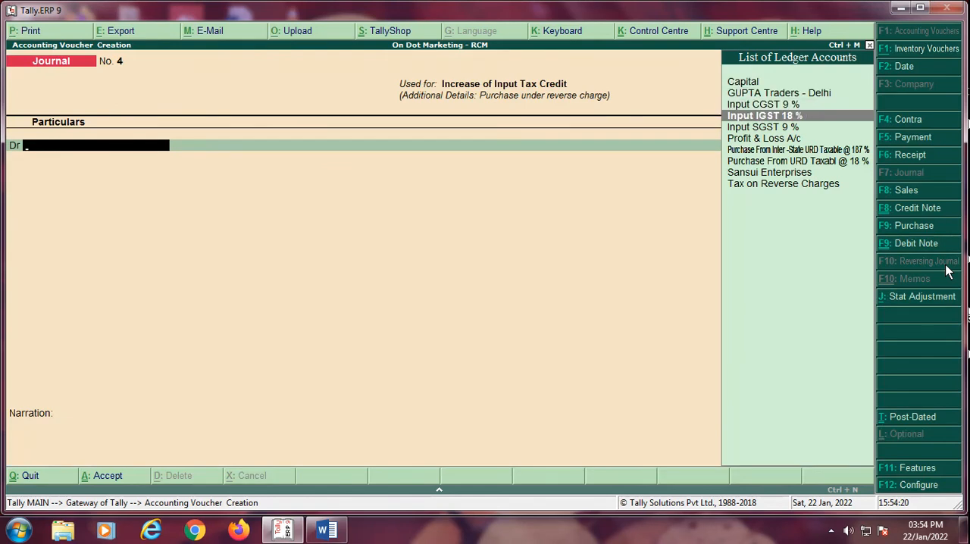
{"action": "key", "text": "Return"}
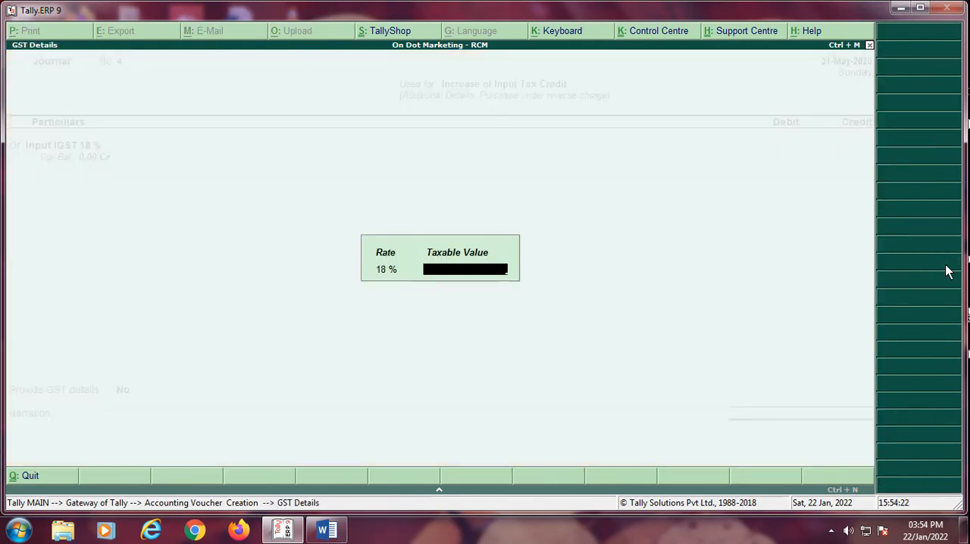
{"action": "type", "text": "30000"}
{"action": "key", "text": "Return"}
{"action": "type", "text": "5400.00"}
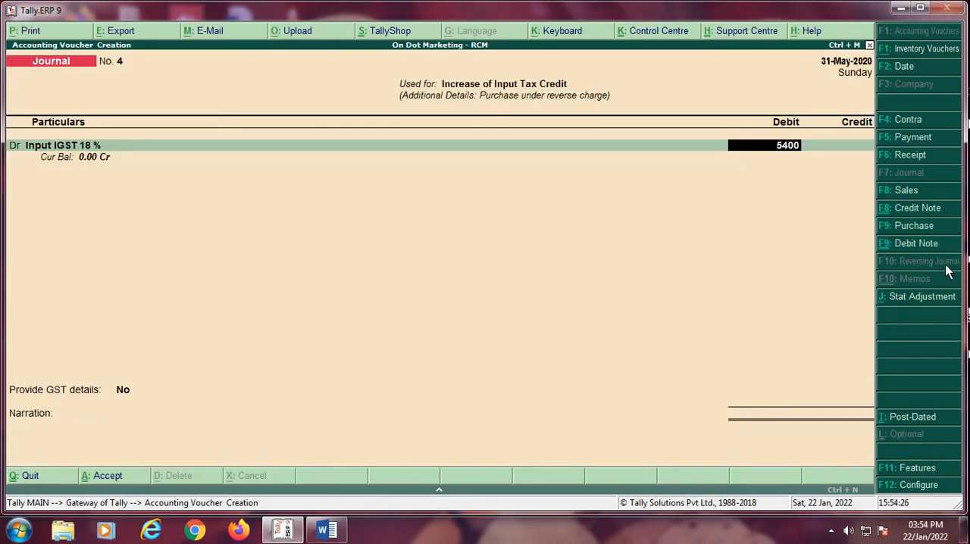
{"action": "key", "text": "Return"}
{"action": "key", "text": "Return"}
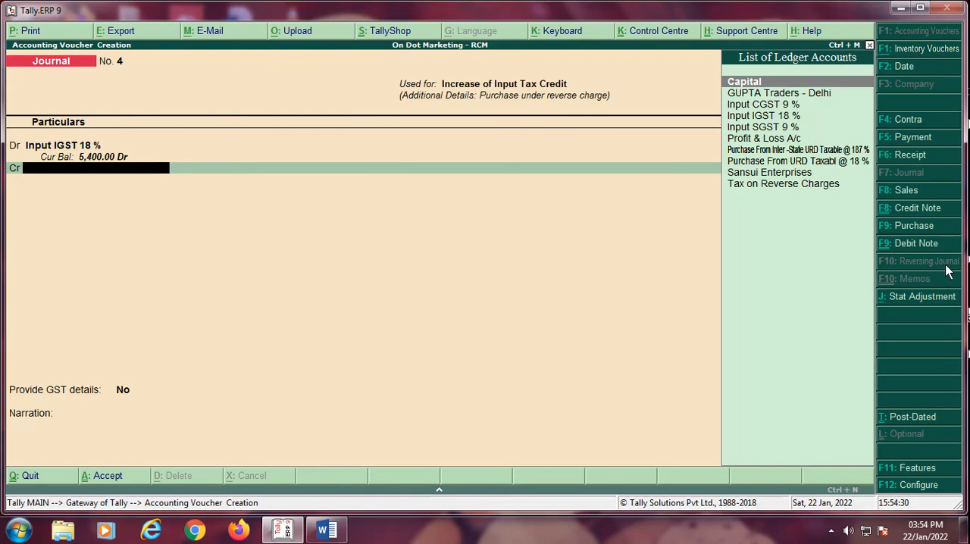
Step: Credit Tax on Reverse Charges with 5,400 in the journal voucher
{"action": "type", "text": "Tax"}
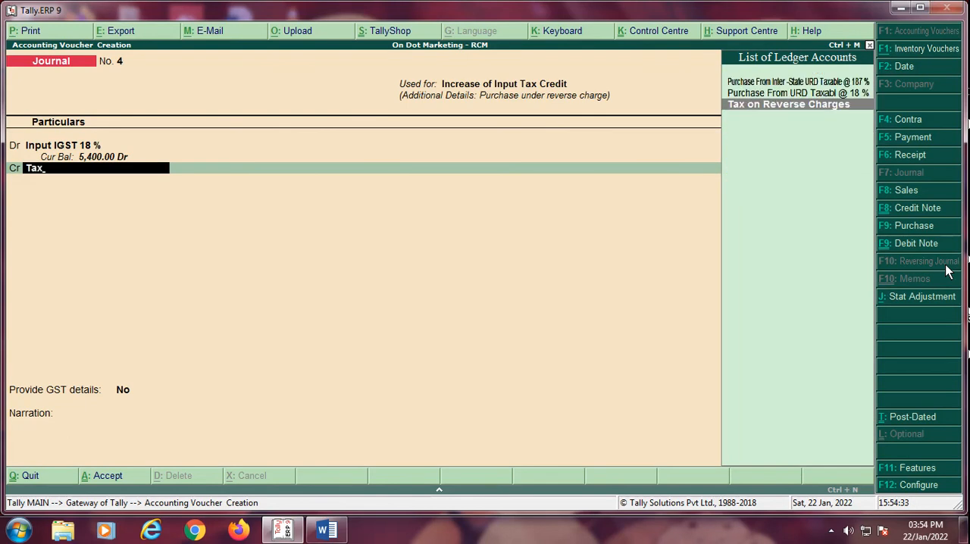
{"action": "key", "text": "Return"}
{"action": "key", "text": "Return"}
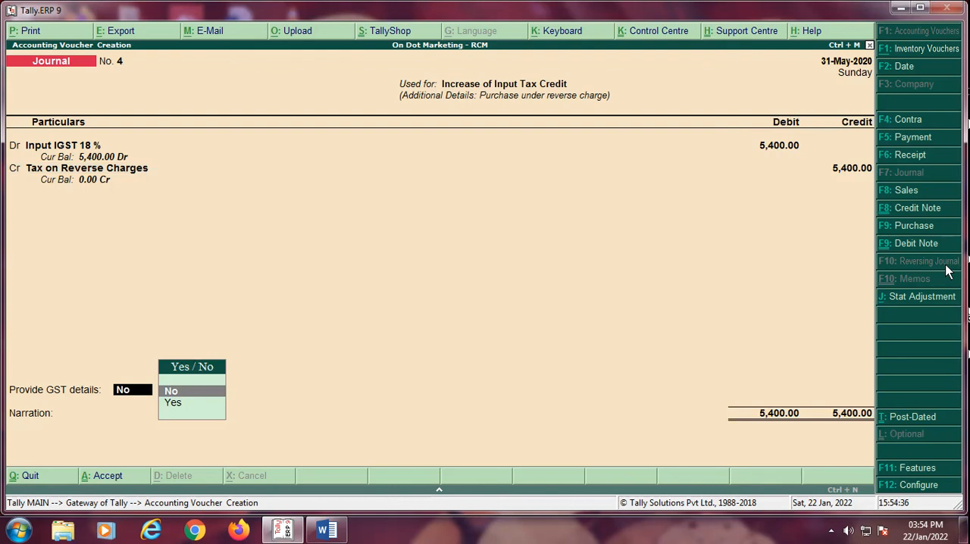
Step: Provide GST details with the reverse charge period from 1-May-2020 to 31-May-2020
{"action": "key", "text": "Down"}
{"action": "key", "text": "Return"}
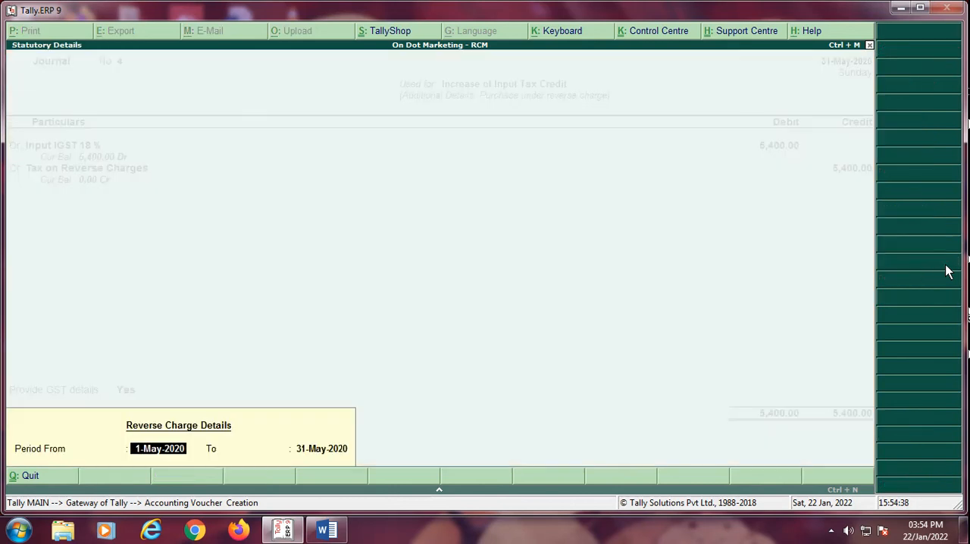
{"action": "key", "text": "Return"}
{"action": "key", "text": "Return"}
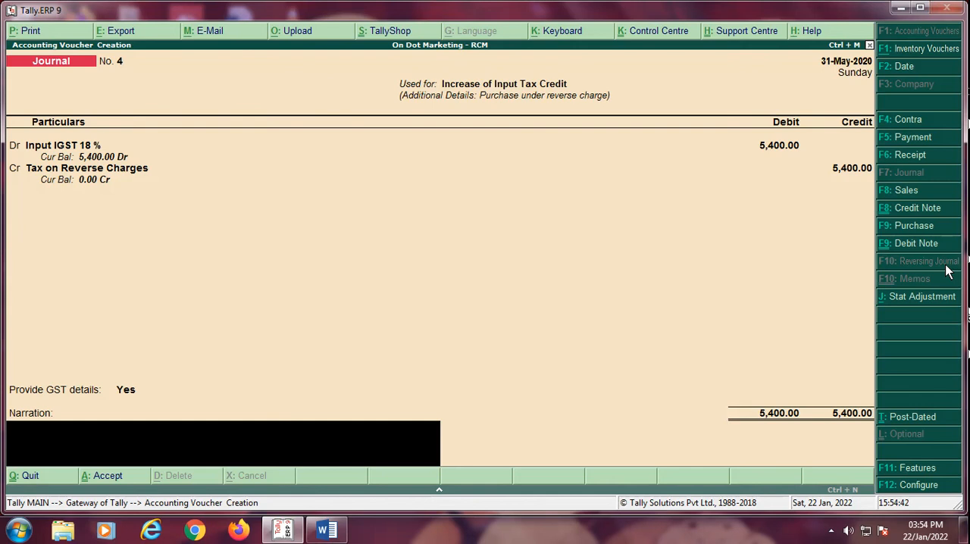
{"action": "type", "text": "be"}
{"action": "key", "text": "BackSpace"}
{"action": "key", "text": "BackSpace"}
{"action": "key", "text": "BackSpace"}
{"action": "key", "text": "BackSpace"}
{"action": "key", "text": "Return"}
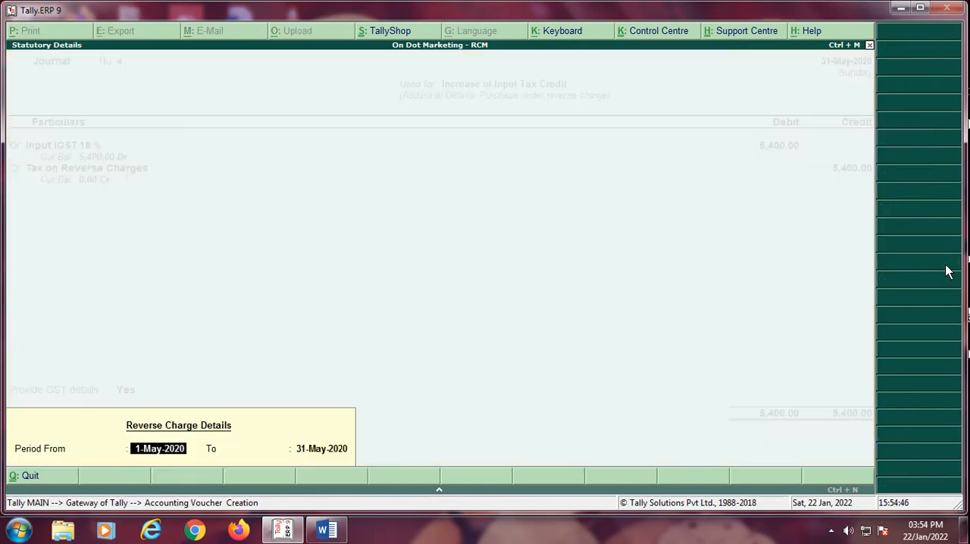
{"action": "key", "text": "Return"}
{"action": "key", "text": "Return"}
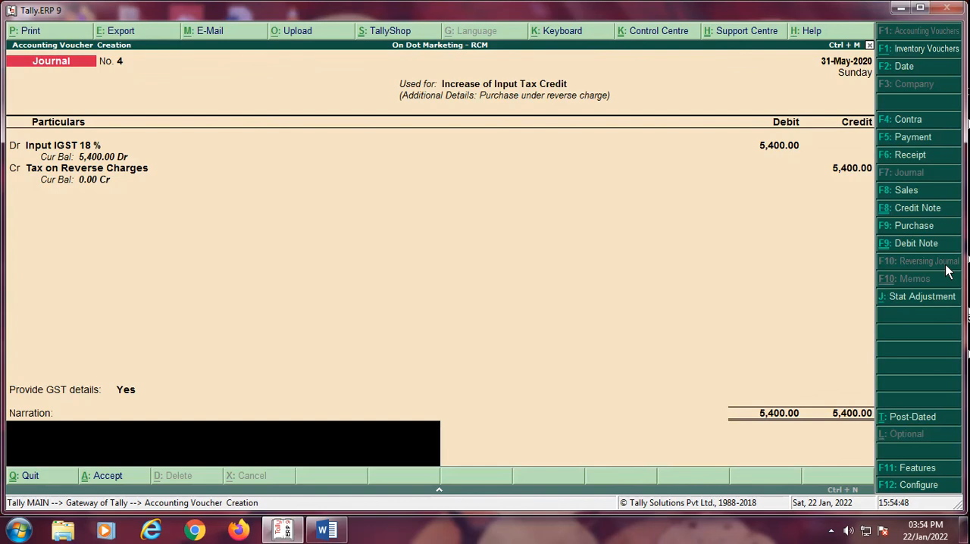
Step: Begin the journal narration with "BEING JV FOR INCREASE OF INPUT TAX CREDIT GOODS PURCHASE FROM"
{"action": "type", "text": "BEING JV FOR INCREASE OIF"}
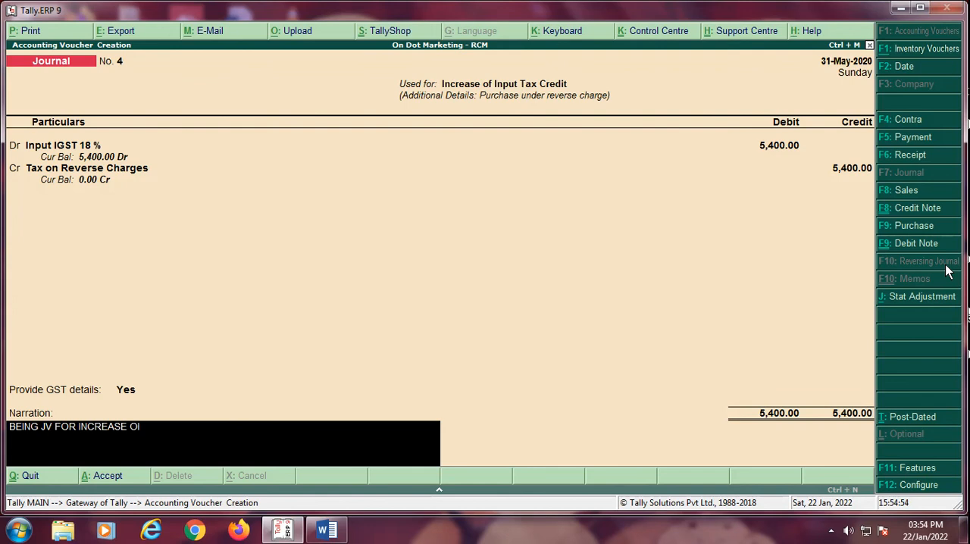
{"action": "key", "text": "BackSpace"}
{"action": "key", "text": "BackSpace"}
{"action": "type", "text": "F INPUT TAX CREDIT"}
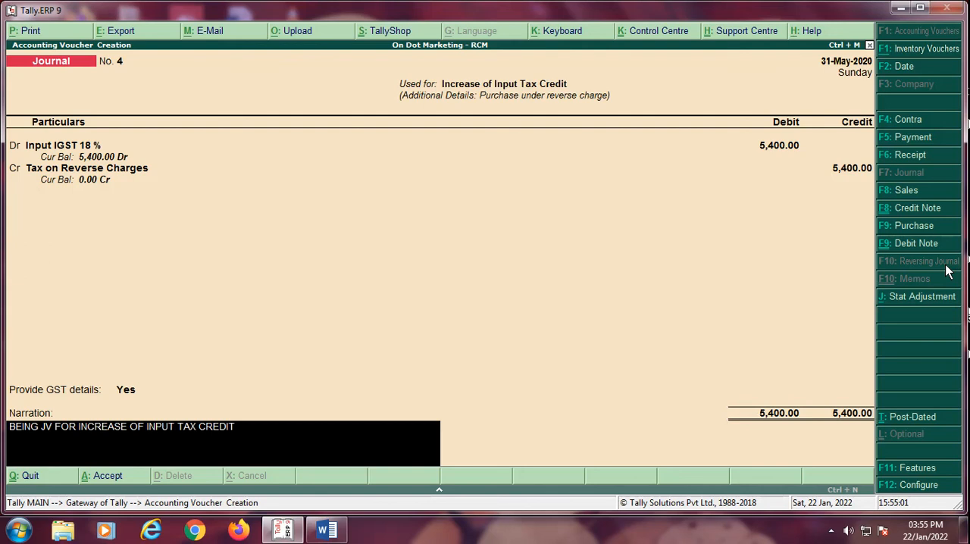
{"action": "type", "text": " GOODS PURCHASE FROM"}
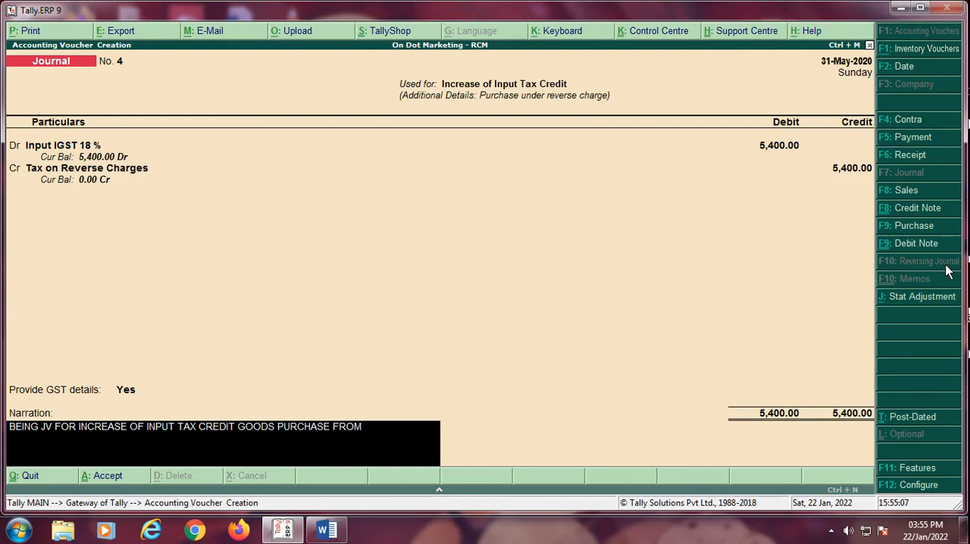
{"action": "type", "text": " URD GUPTA TRAD"}
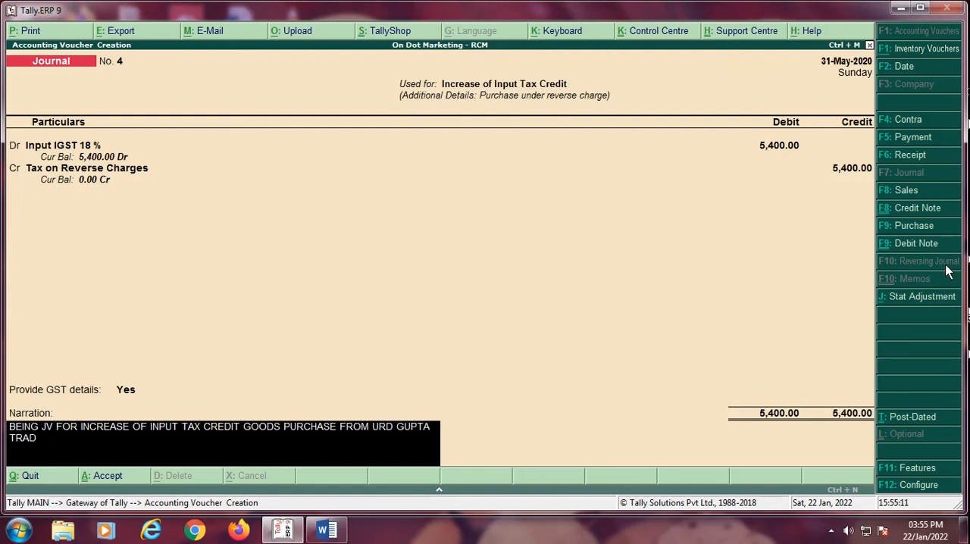
{"action": "type", "text": "ERS -= DELG"}
Step: Complete the narration with "URD GUPTA TRADERS -= DELHI RS. 30000 @ 18 % gst" and save the journal voucher
{"action": "key", "text": "BackSpace"}
{"action": "type", "text": "HI RS."}
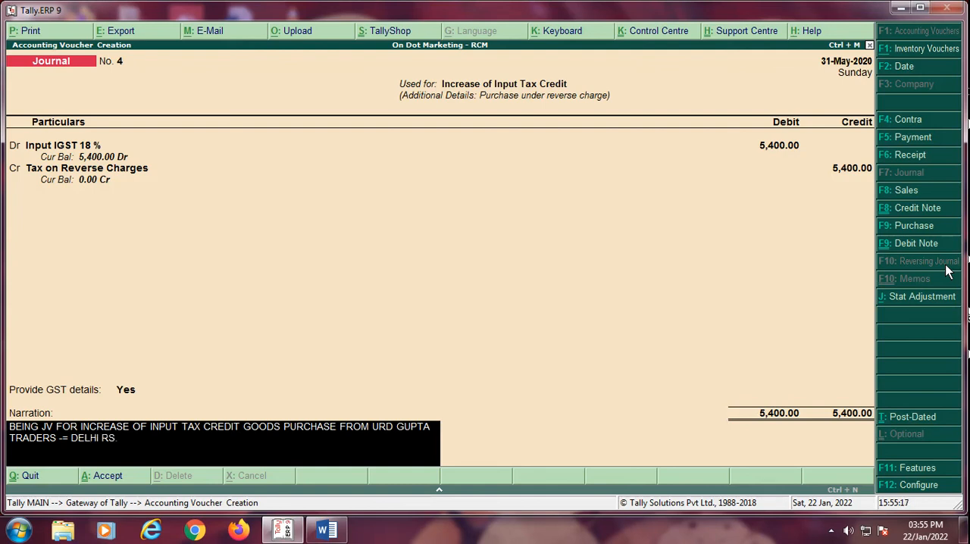
{"action": "type", "text": " 30000 @ 18 % gst"}
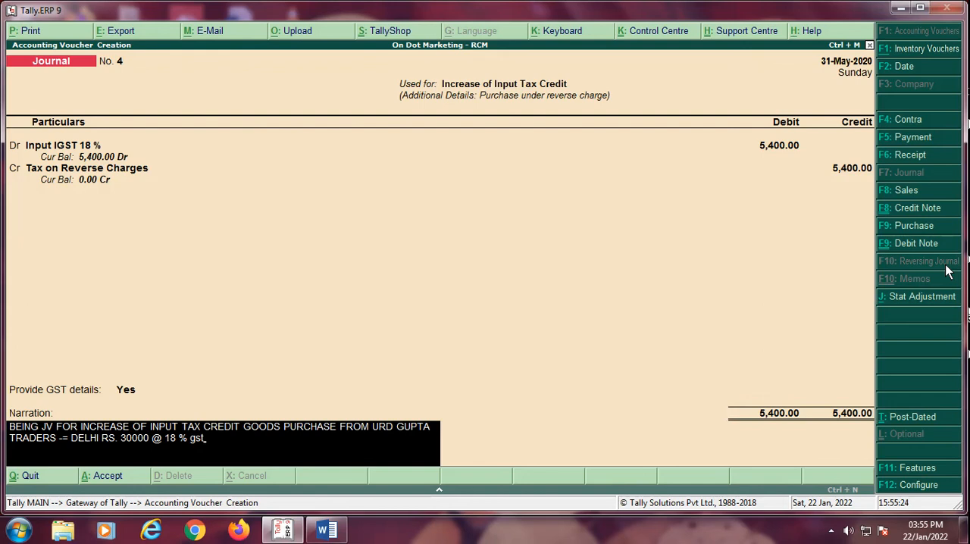
{"action": "key", "text": "Return"}
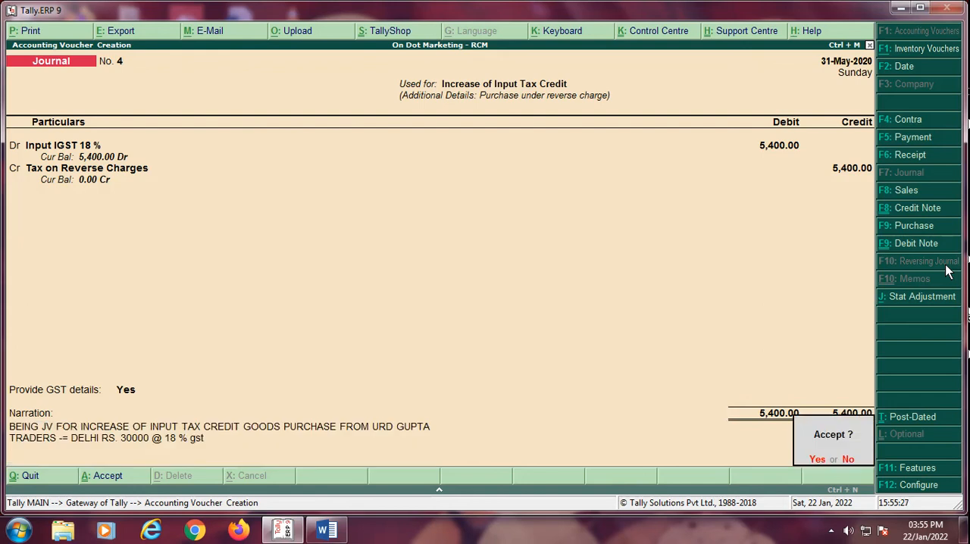
{"action": "key", "text": "y"}
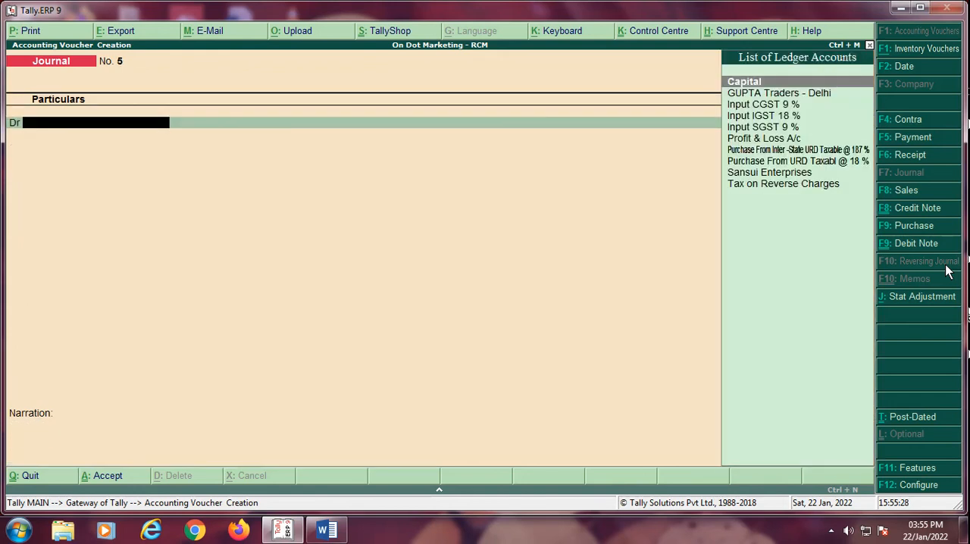
Step: Leave voucher entry, open the GSTR-2 report and examine its reverse charge liability and advance payments sections
{"action": "key", "text": "Escape"}
{"action": "key", "text": "Down"}
{"action": "key", "text": "Down"}
{"action": "key", "text": "Down"}
{"action": "key", "text": "Down"}
{"action": "key", "text": "Down"}
{"action": "key", "text": "Down"}
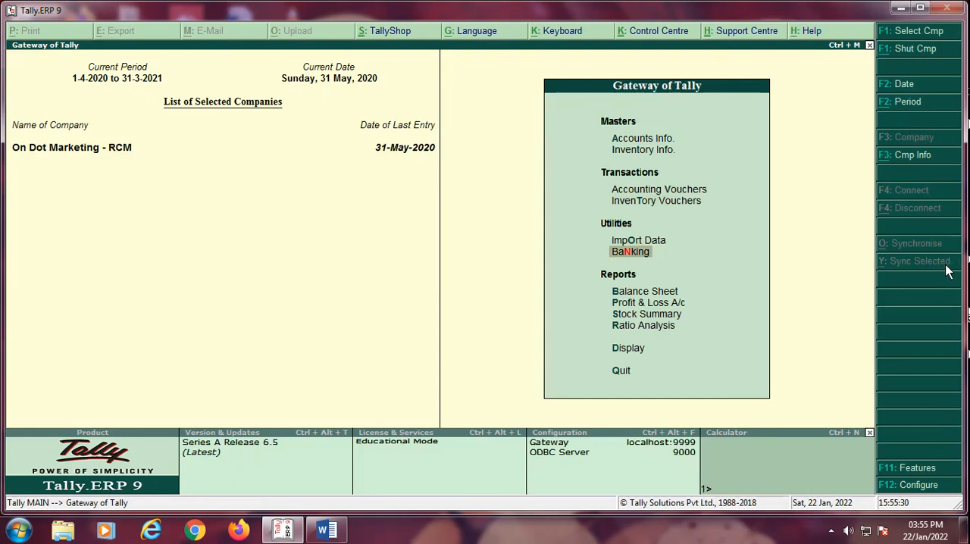
{"action": "key", "text": "Down"}
{"action": "key", "text": "Down"}
{"action": "key", "text": "Return"}
{"action": "key", "text": "Down"}
{"action": "key", "text": "Down"}
{"action": "key", "text": "Down"}
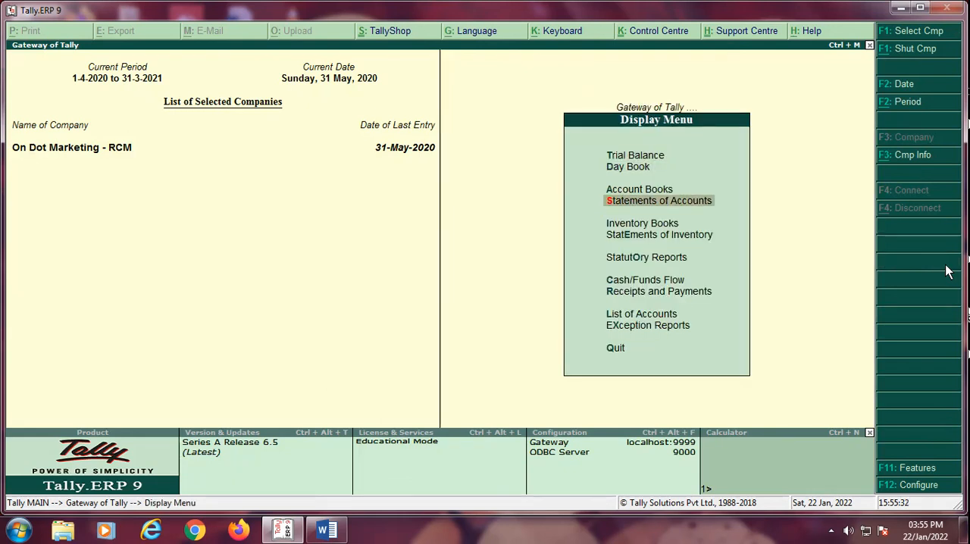
{"action": "key", "text": "Down"}
{"action": "key", "text": "Down"}
{"action": "key", "text": "Down"}
{"action": "key", "text": "Return"}
{"action": "key", "text": "Return"}
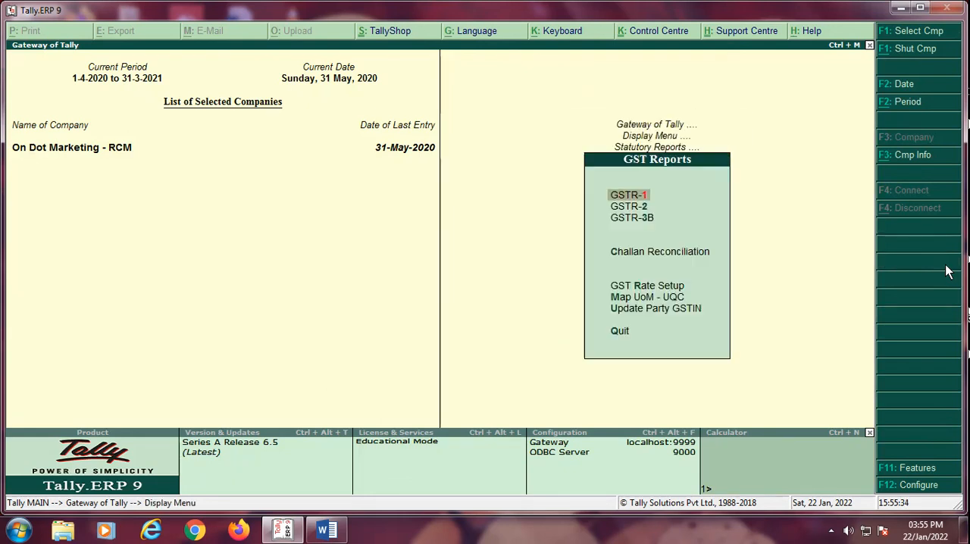
{"action": "key", "text": "Down"}
{"action": "key", "text": "Return"}
{"action": "key", "text": "Down"}
{"action": "key", "text": "Down"}
{"action": "key", "text": "Down"}
{"action": "key", "text": "Down"}
{"action": "key", "text": "Down"}
{"action": "key", "text": "Down"}
{"action": "key", "text": "Down"}
{"action": "key", "text": "Down"}
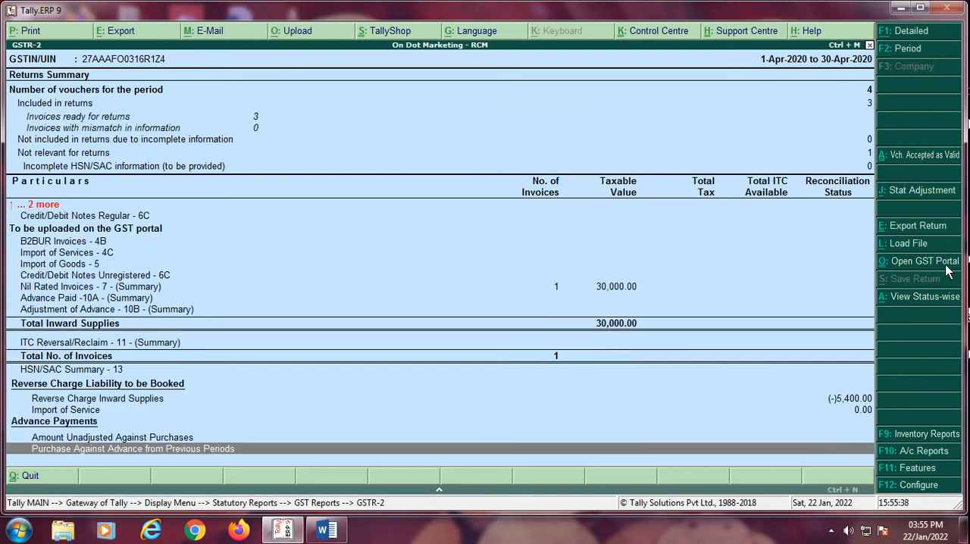
Step: Change the GSTR-2 report period to run from 1-Apr-2020 to 31-May-2020
{"action": "key", "text": "F2"}
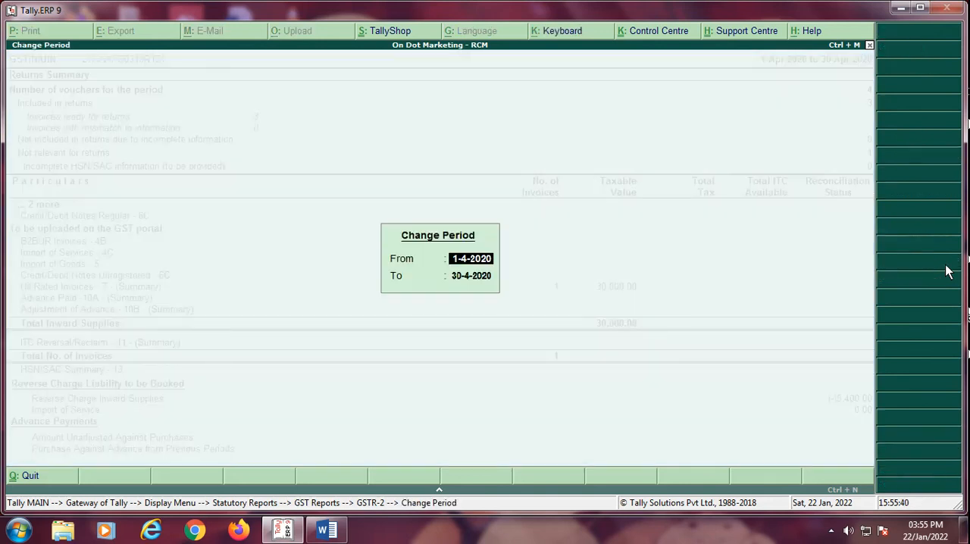
{"action": "key", "text": "Return"}
{"action": "type", "text": "31.5"}
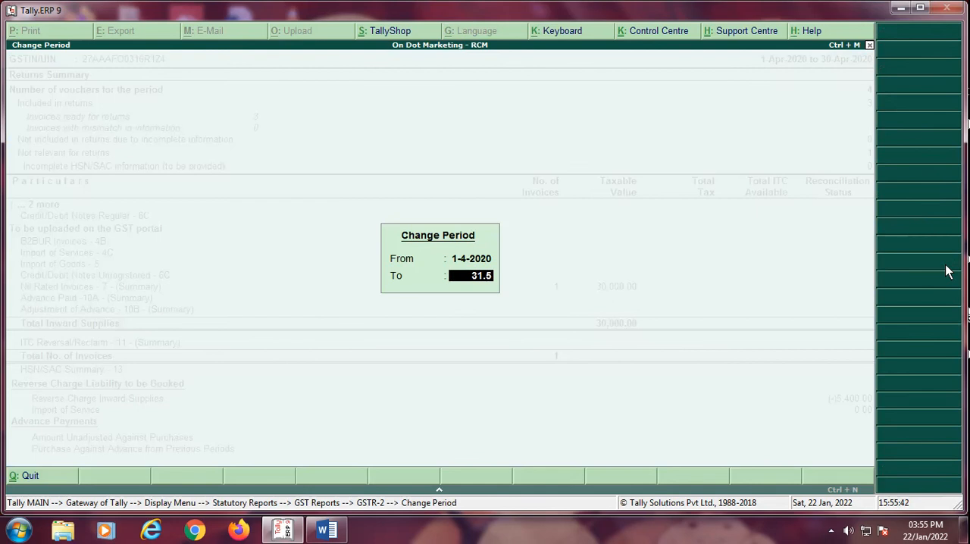
{"action": "key", "text": "Return"}
Step: Open the details of Reverse Charge Inward Supplies under the reverse charge liability to be booked
{"action": "key", "text": "Down"}
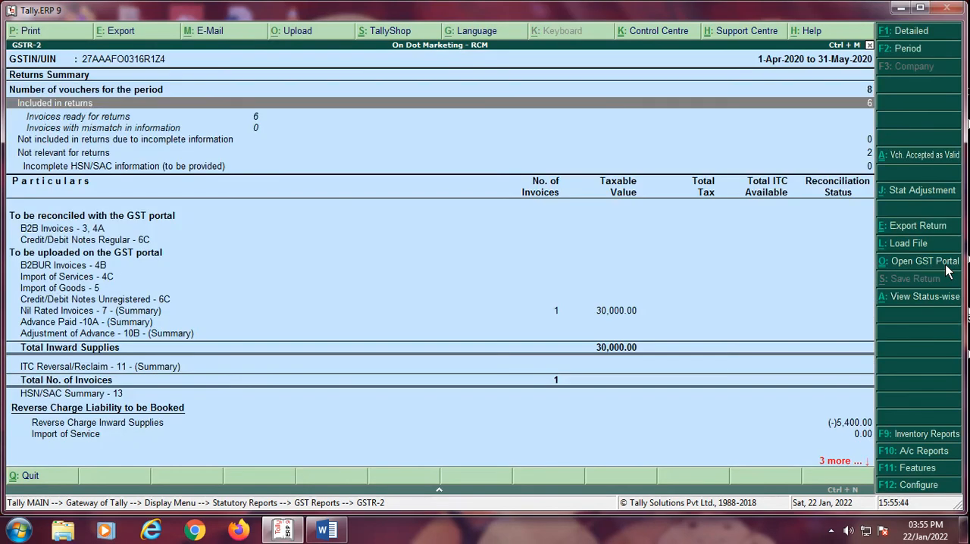
{"action": "key", "text": "Down"}
{"action": "key", "text": "Down"}
{"action": "key", "text": "Down"}
{"action": "key", "text": "Down"}
{"action": "key", "text": "Down"}
{"action": "key", "text": "Up"}
{"action": "key", "text": "Up"}
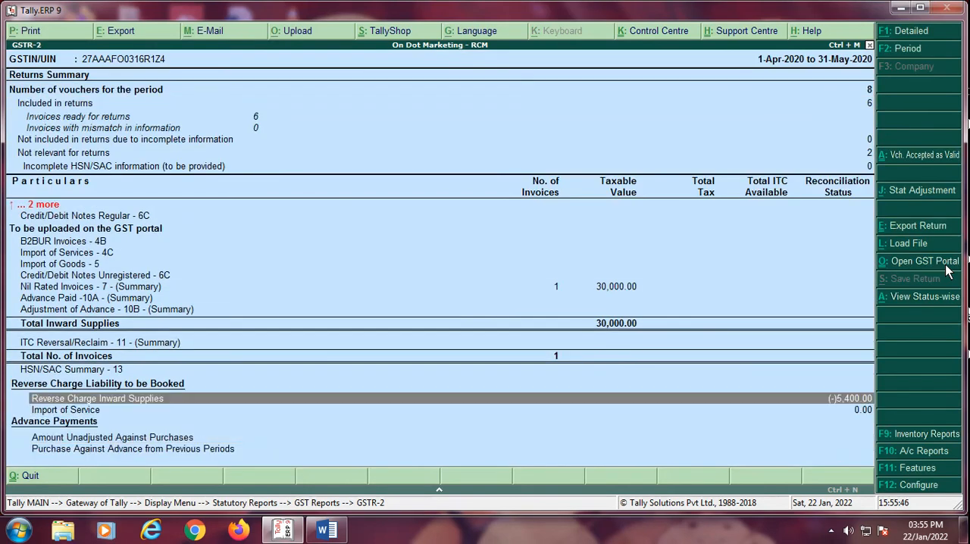
{"action": "key", "text": "Down"}
{"action": "key", "text": "Up"}
{"action": "key", "text": "Return"}
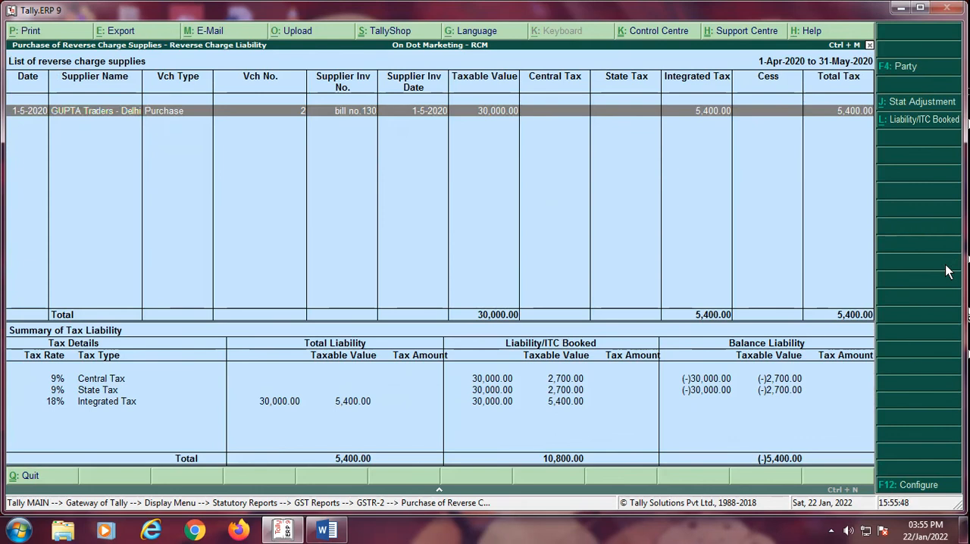
Step: Examine the tax liability summary for Central Tax, State Tax and Integrated Tax, comparing total, booked and balance amounts
{"action": "key", "text": "Down"}
{"action": "key", "text": "Down"}
{"action": "key", "text": "Up"}
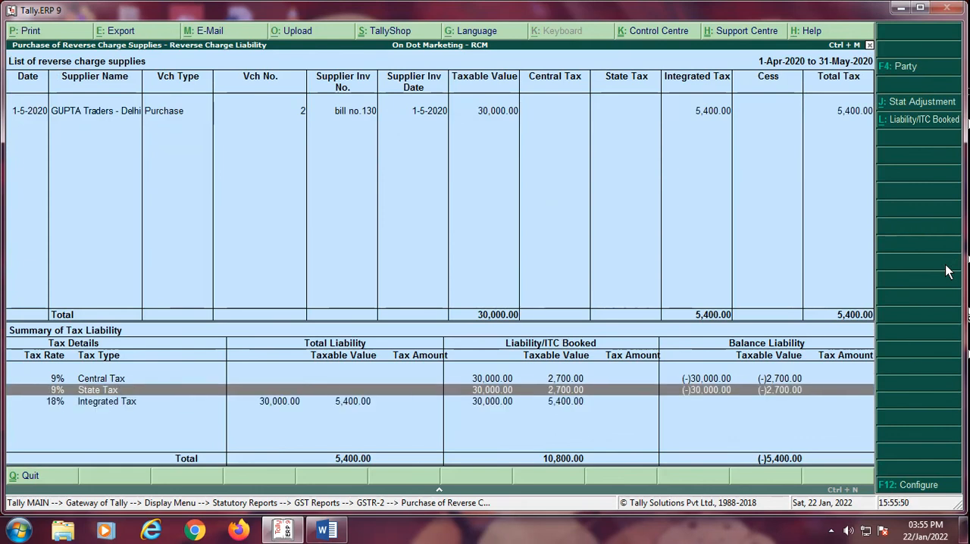
{"action": "key", "text": "Down"}
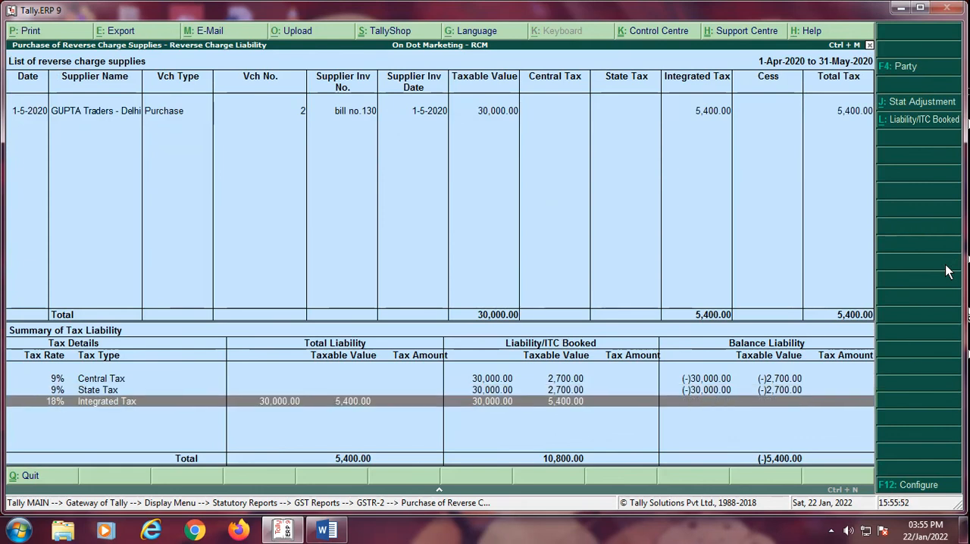
{"action": "key", "text": "Up"}
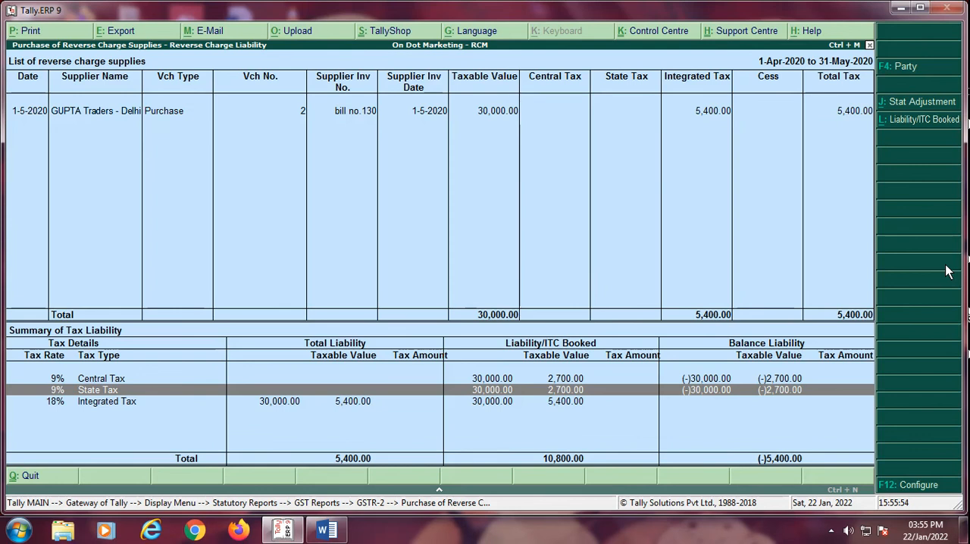
{"action": "key", "text": "Down"}
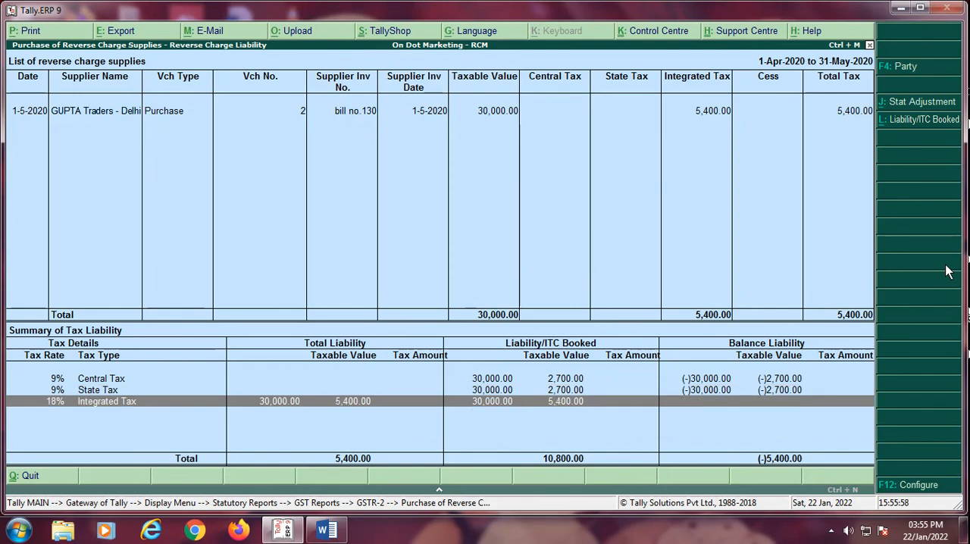
{"action": "key", "text": "Up"}
{"action": "key", "text": "Up"}
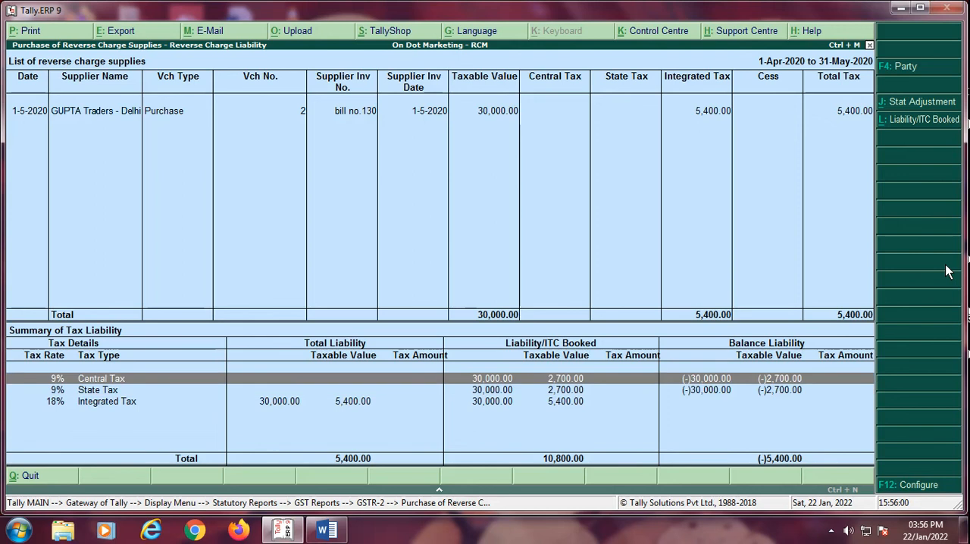
Step: Close the GSTR-2 reports and quit the accounting program, confirming the exit
{"action": "key", "text": "Escape"}
{"action": "key", "text": "Escape"}
{"action": "key", "text": "Escape"}
{"action": "key", "text": "Escape"}
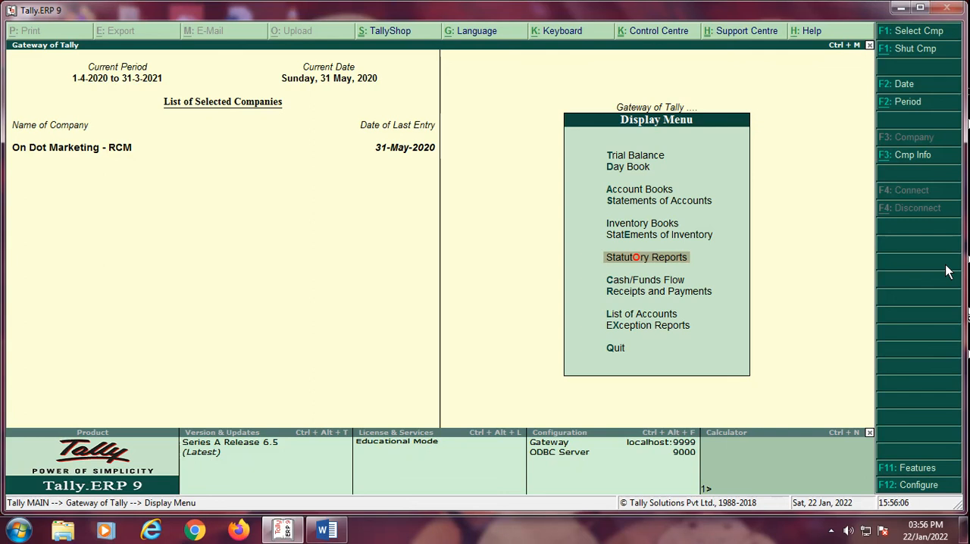
{"action": "key", "text": "Escape"}
{"action": "key", "text": "Escape"}
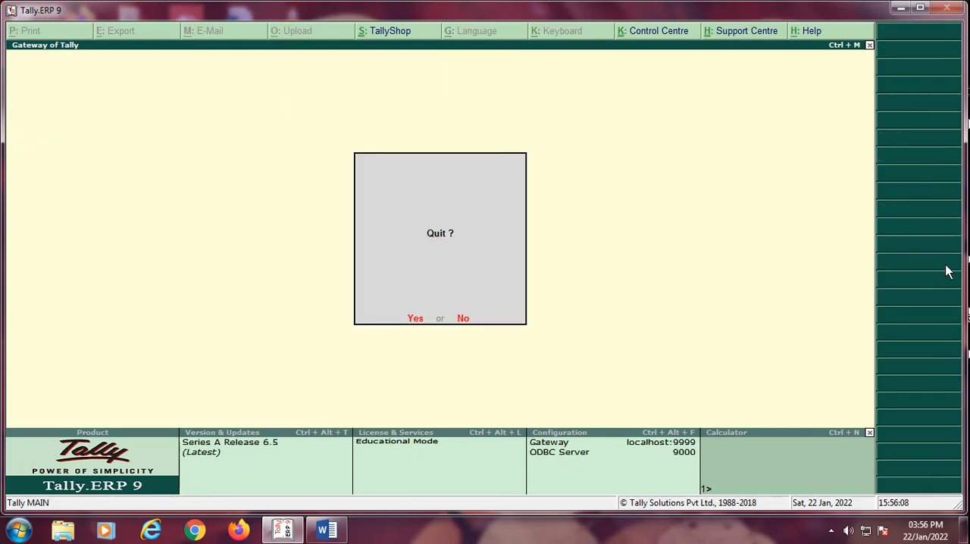
{"action": "key", "text": "Return"}
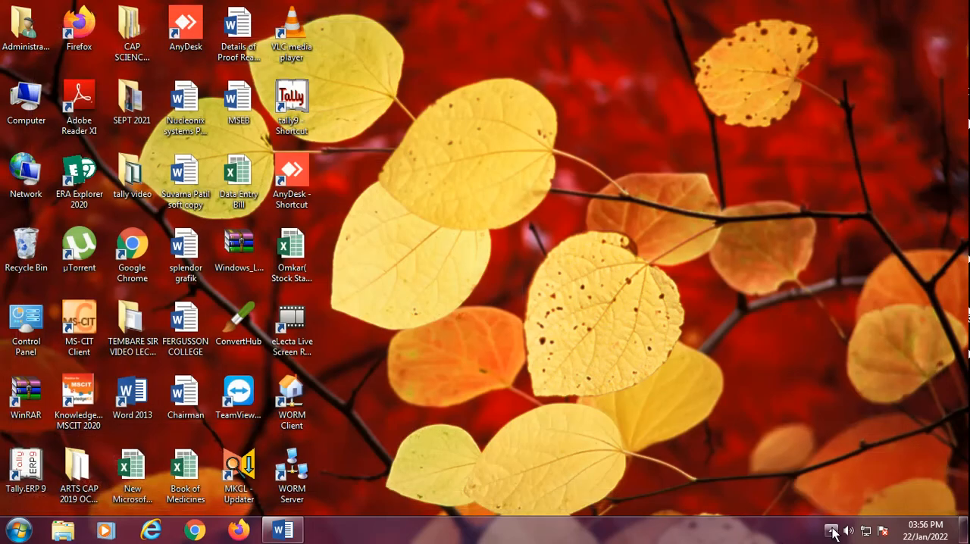